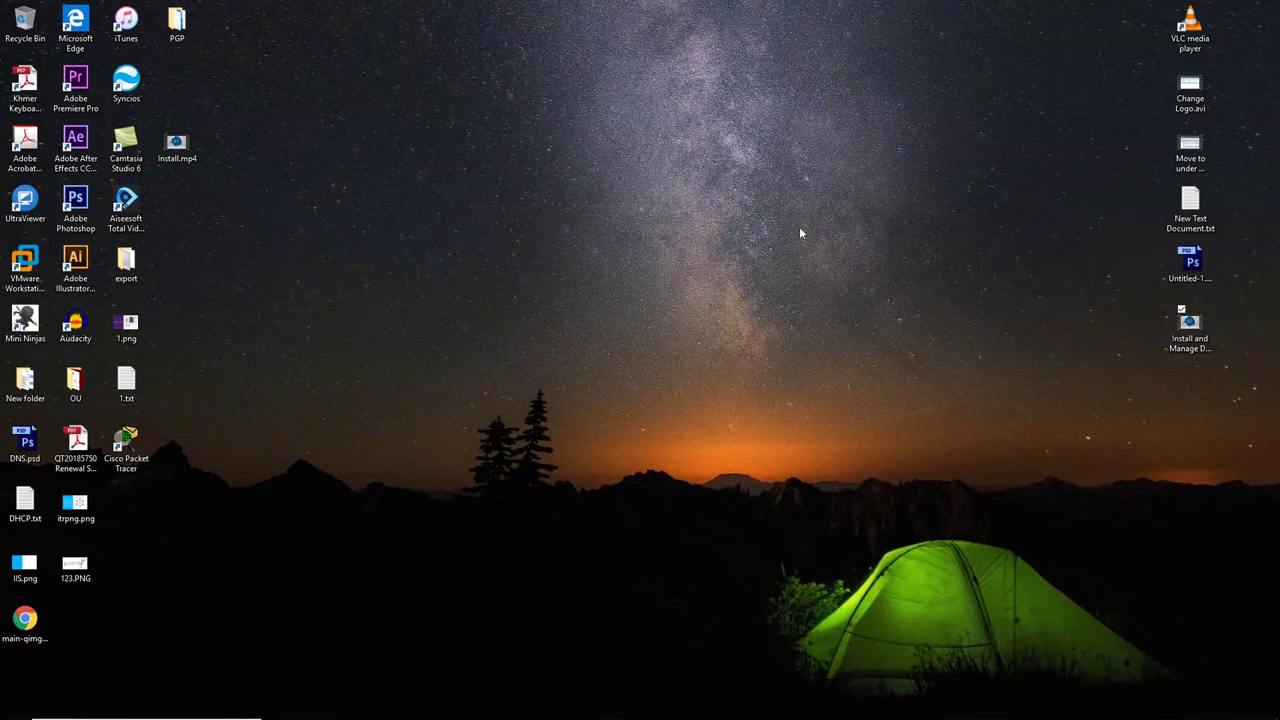
# Step: Switch to VMware Workstation and power on the SVR02-WebServer virtual machine, agreeing to connect the virtual device at every power-on
pyautogui.moveTo(442, 712)
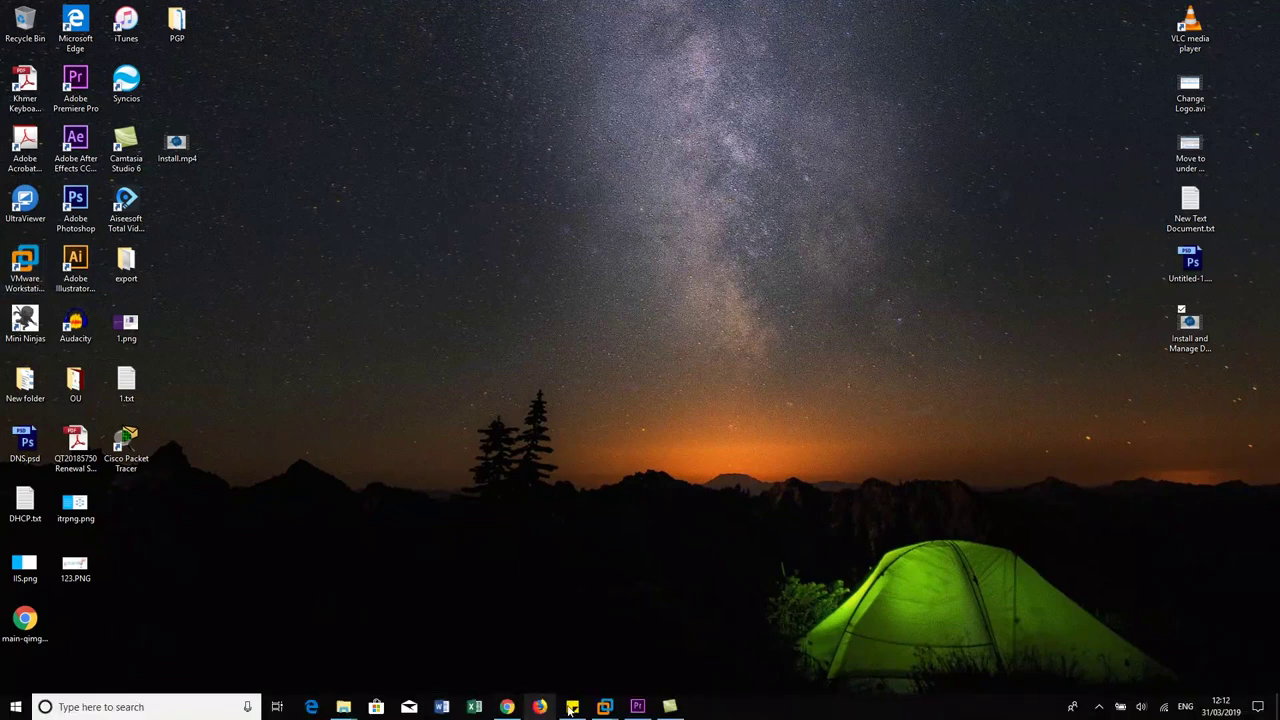
pyautogui.moveTo(604, 707)
pyautogui.click(391, 620)
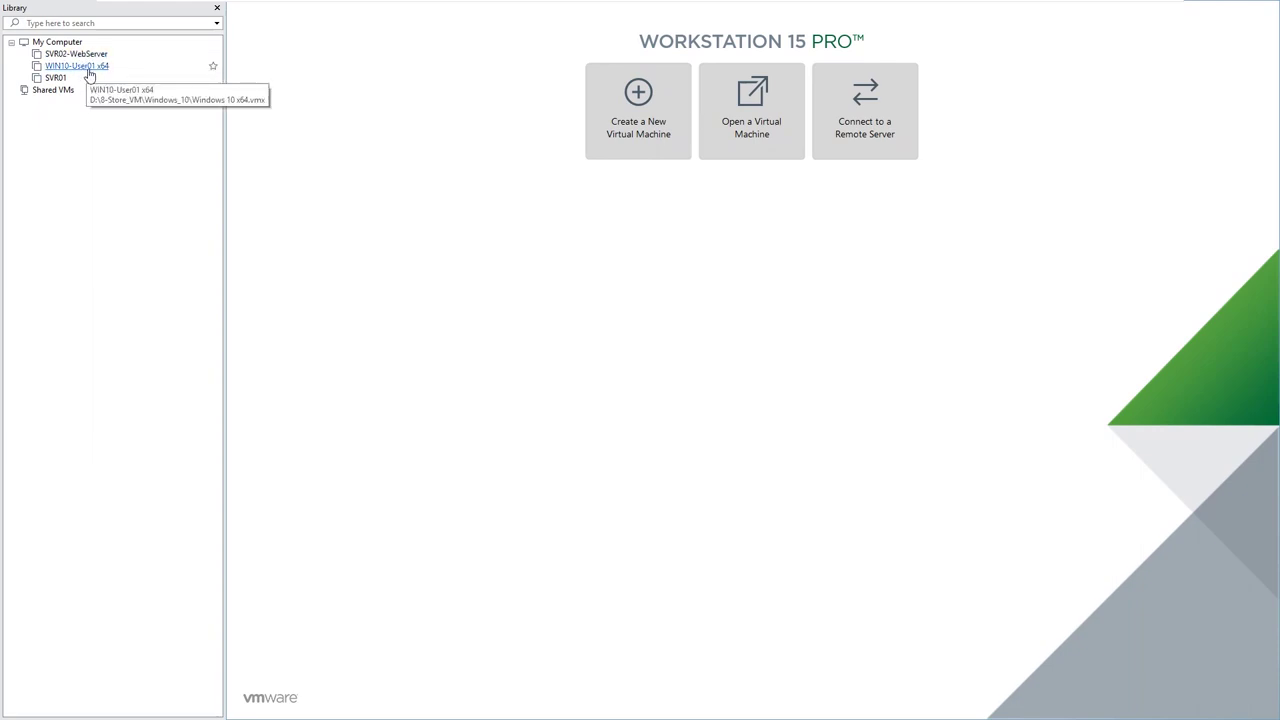
pyautogui.click(76, 54)
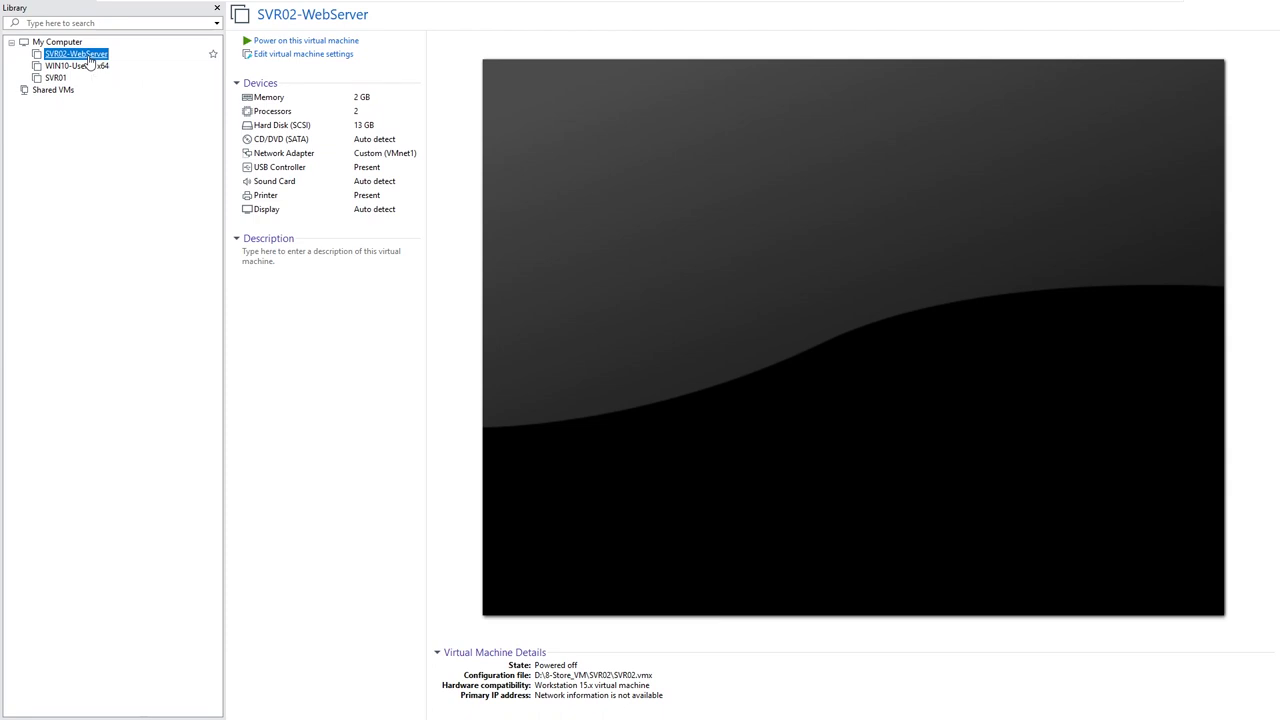
pyautogui.click(289, 40)
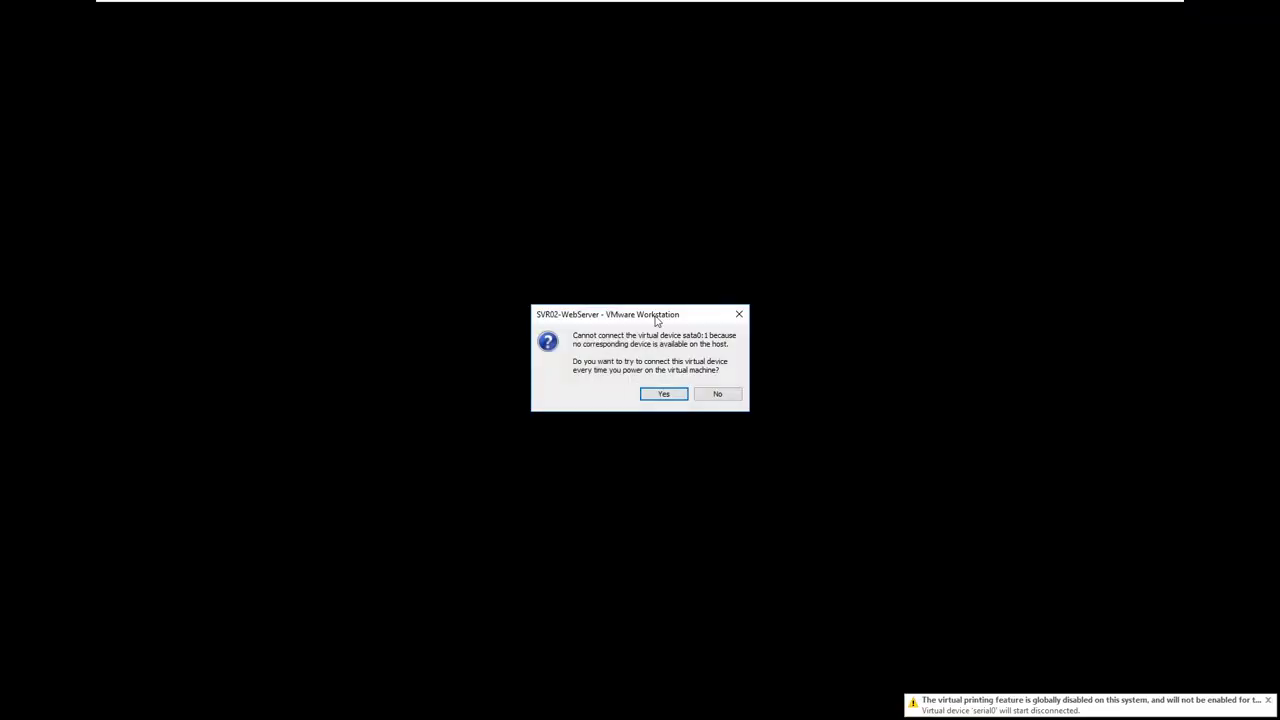
pyautogui.click(664, 394)
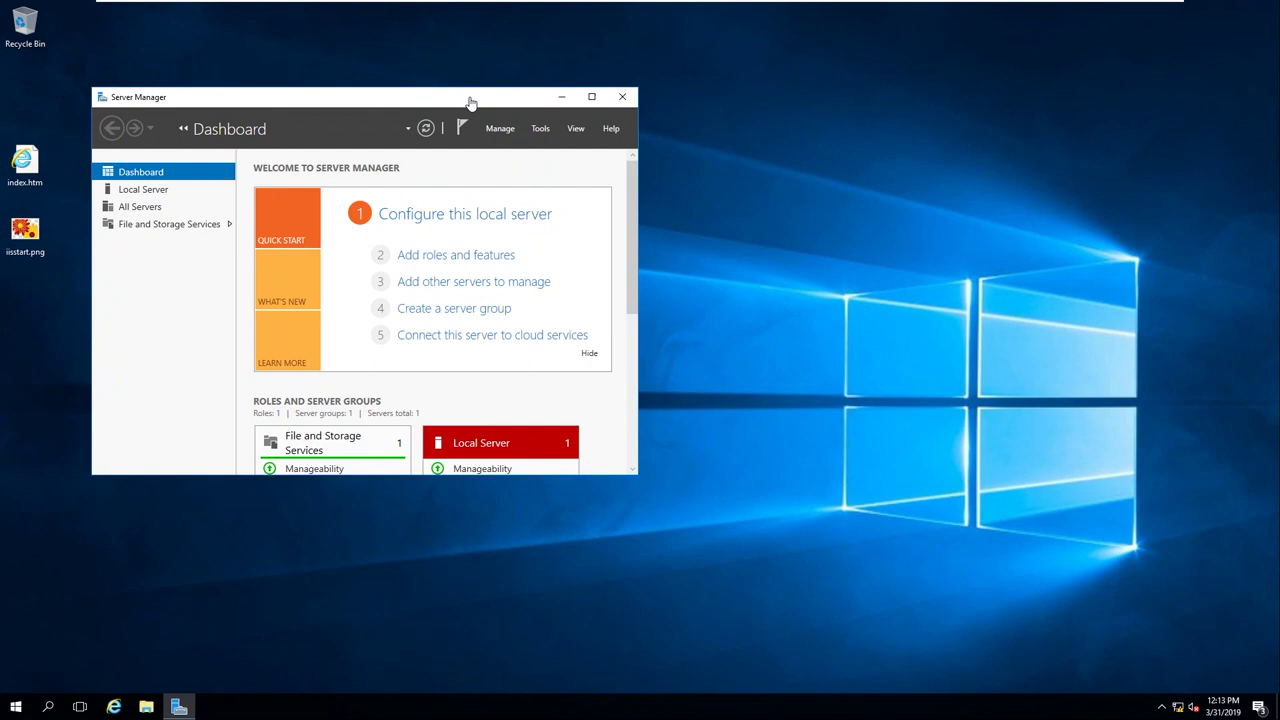
# Step: Move the Server Manager window towards the middle of the desktop, close it and refresh the desktop
pyautogui.moveTo(450, 101); pyautogui.dragTo(734, 131)
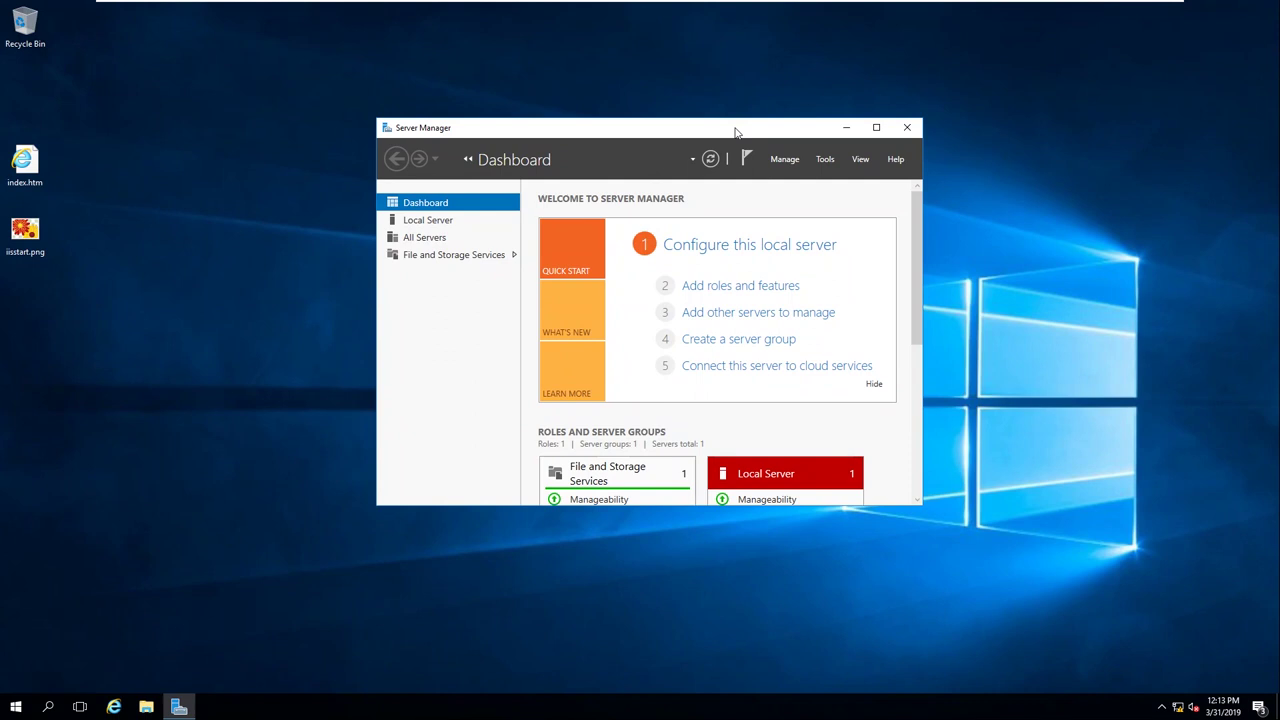
pyautogui.moveTo(711, 126); pyautogui.dragTo(664, 108)
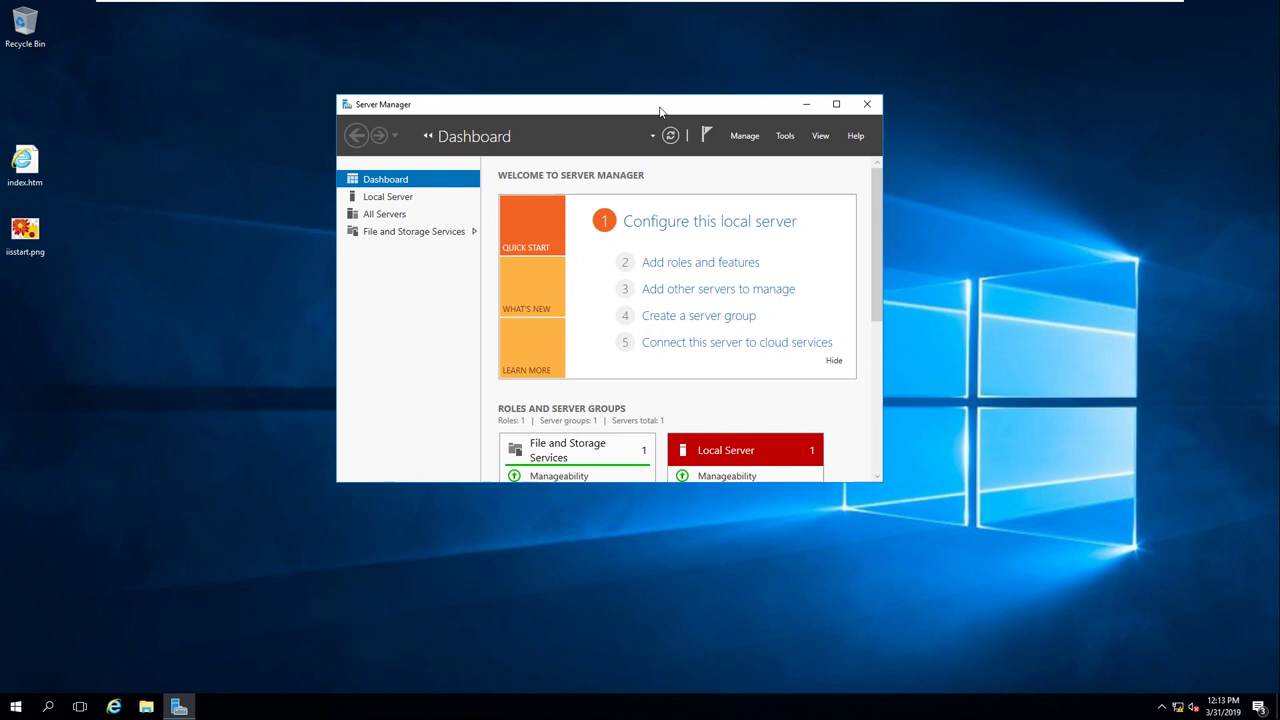
pyautogui.click(867, 104)
pyautogui.rightClick(318, 158)
pyautogui.click(360, 204)
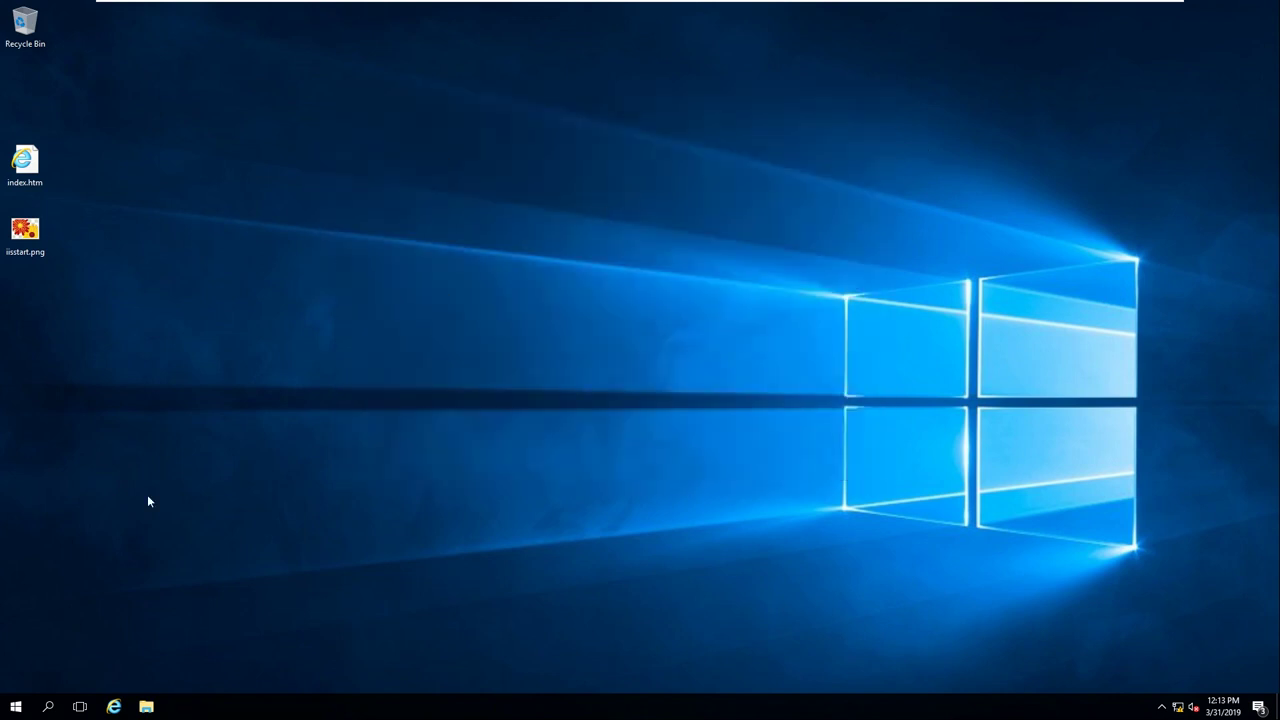
# Step: Open Server Manager again and maximize its window
pyautogui.click(6, 708)
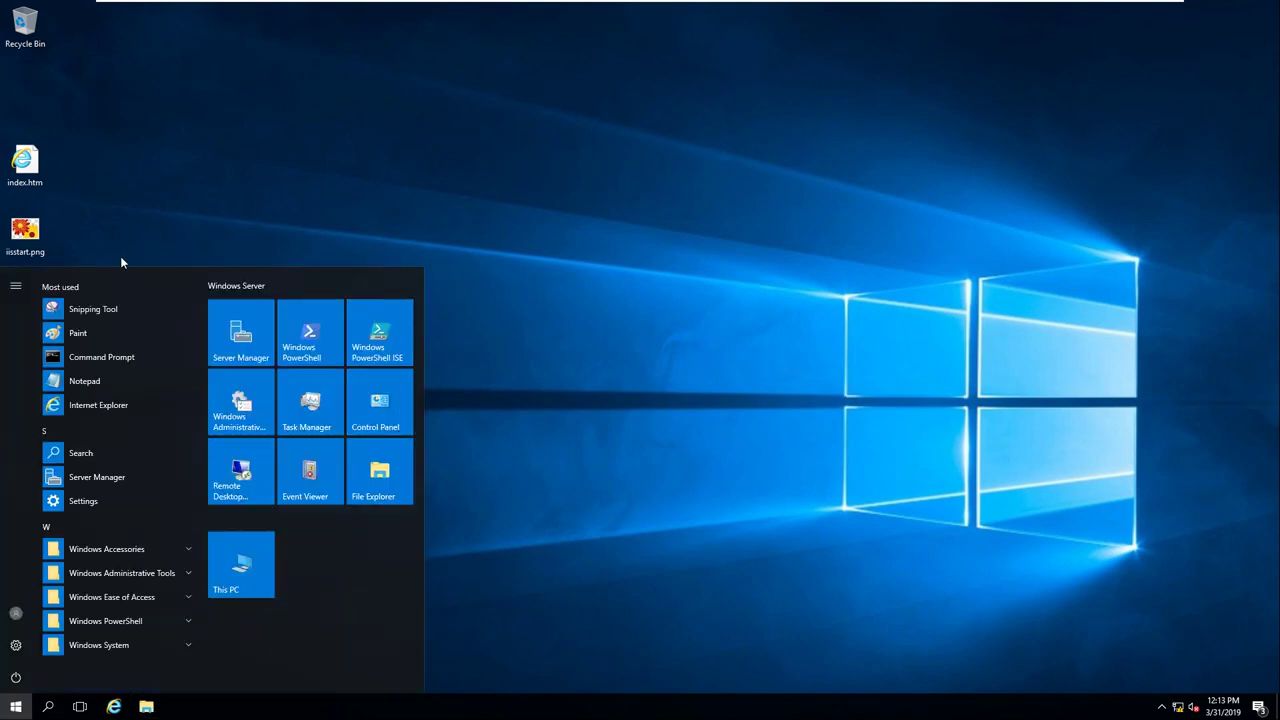
pyautogui.click(110, 480)
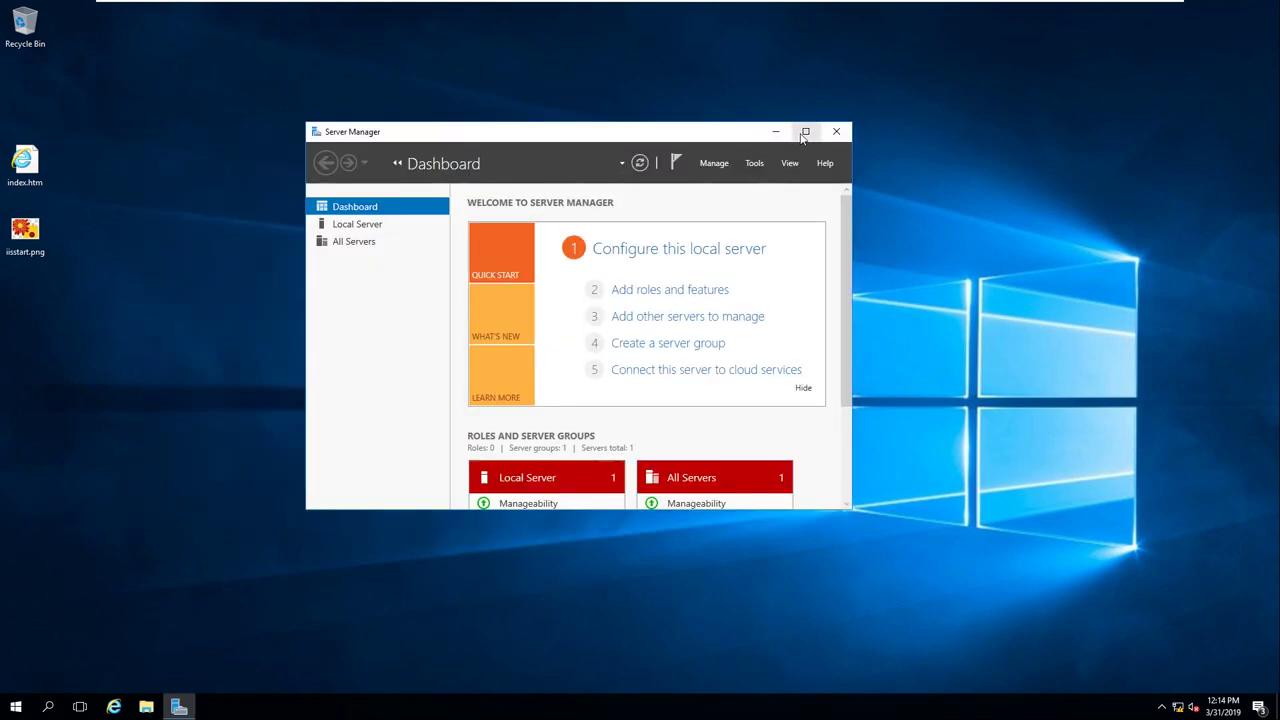
pyautogui.click(805, 132)
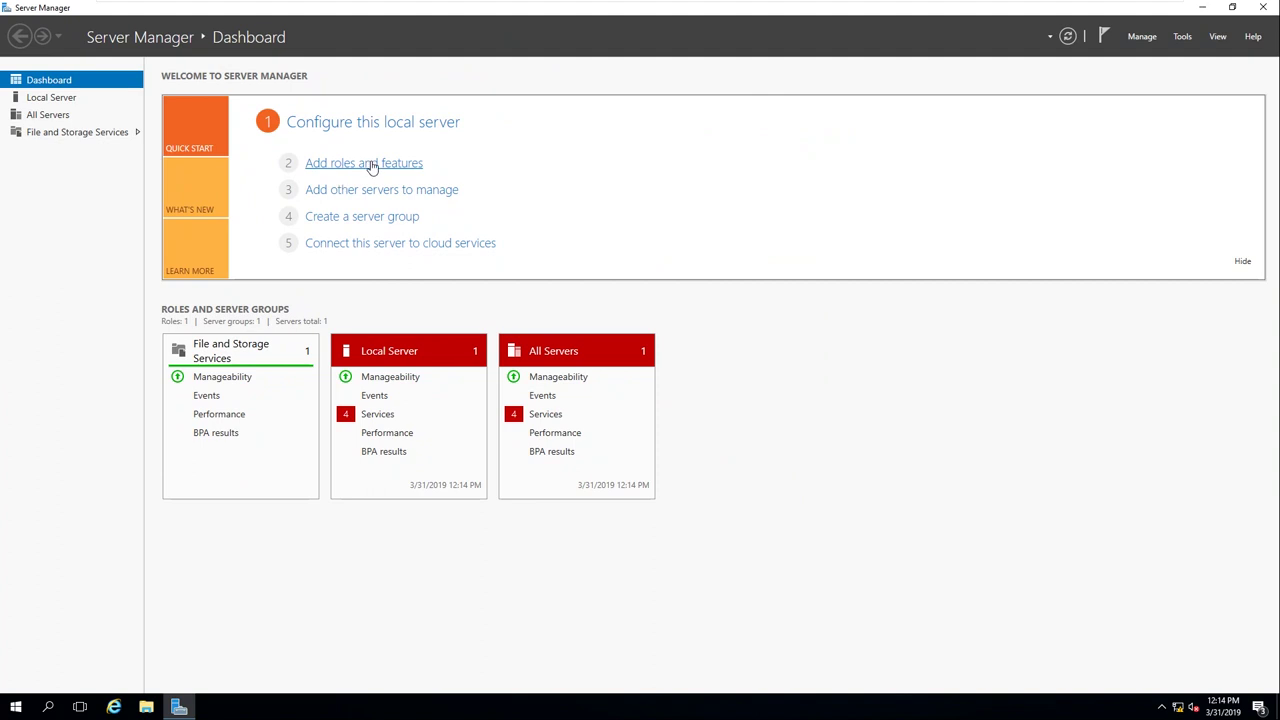
# Step: Start the Add Roles and Features Wizard and proceed to server role selection with SVR02 as the destination server
pyautogui.click(369, 164)
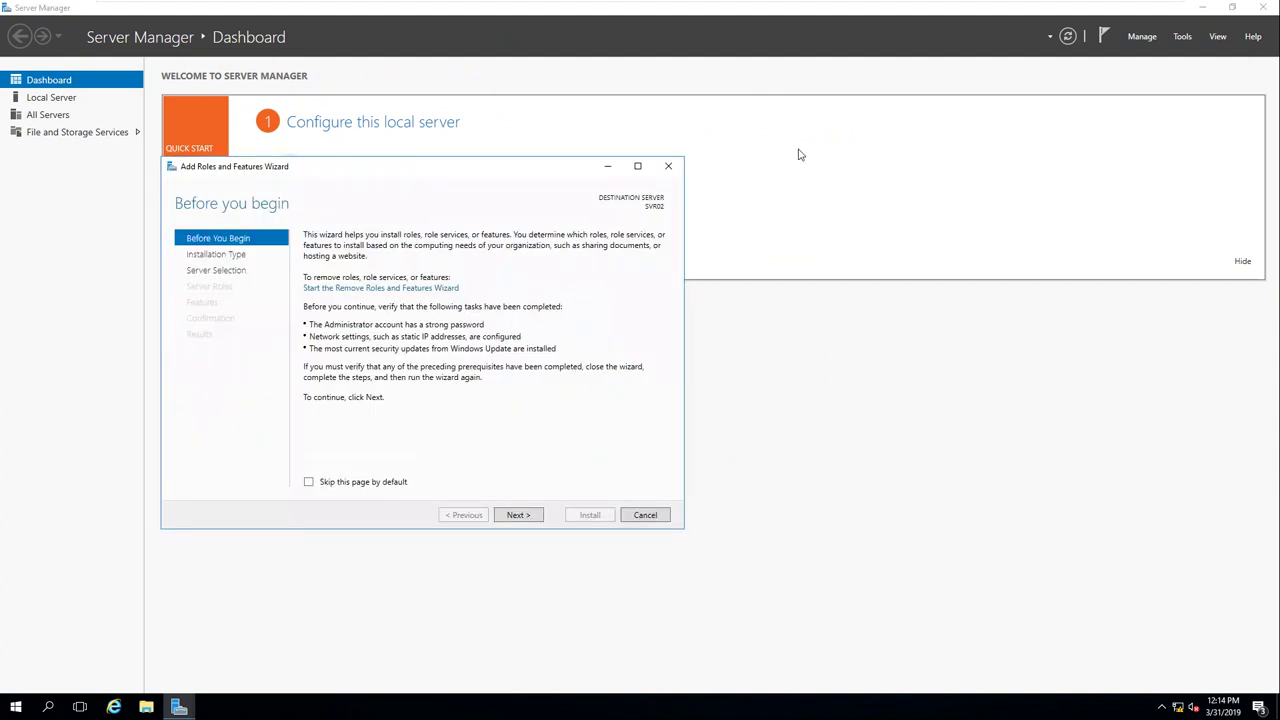
pyautogui.click(518, 520)
pyautogui.click(525, 519)
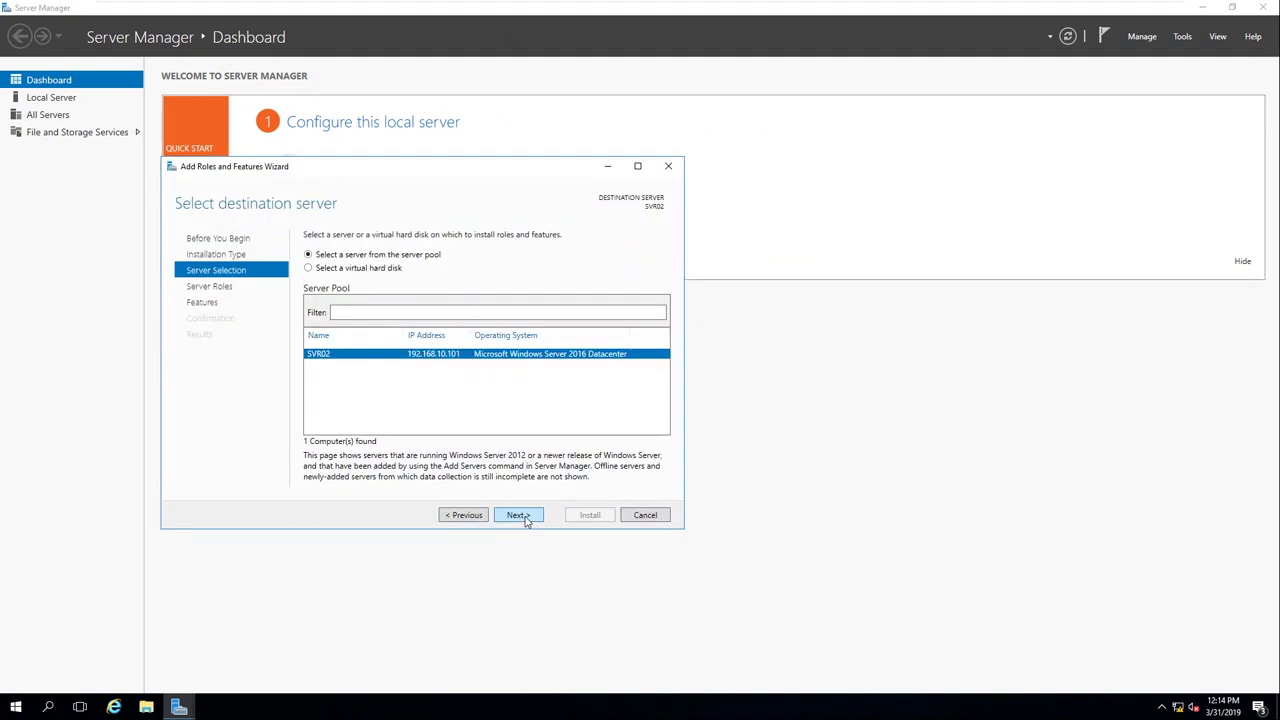
pyautogui.click(521, 519)
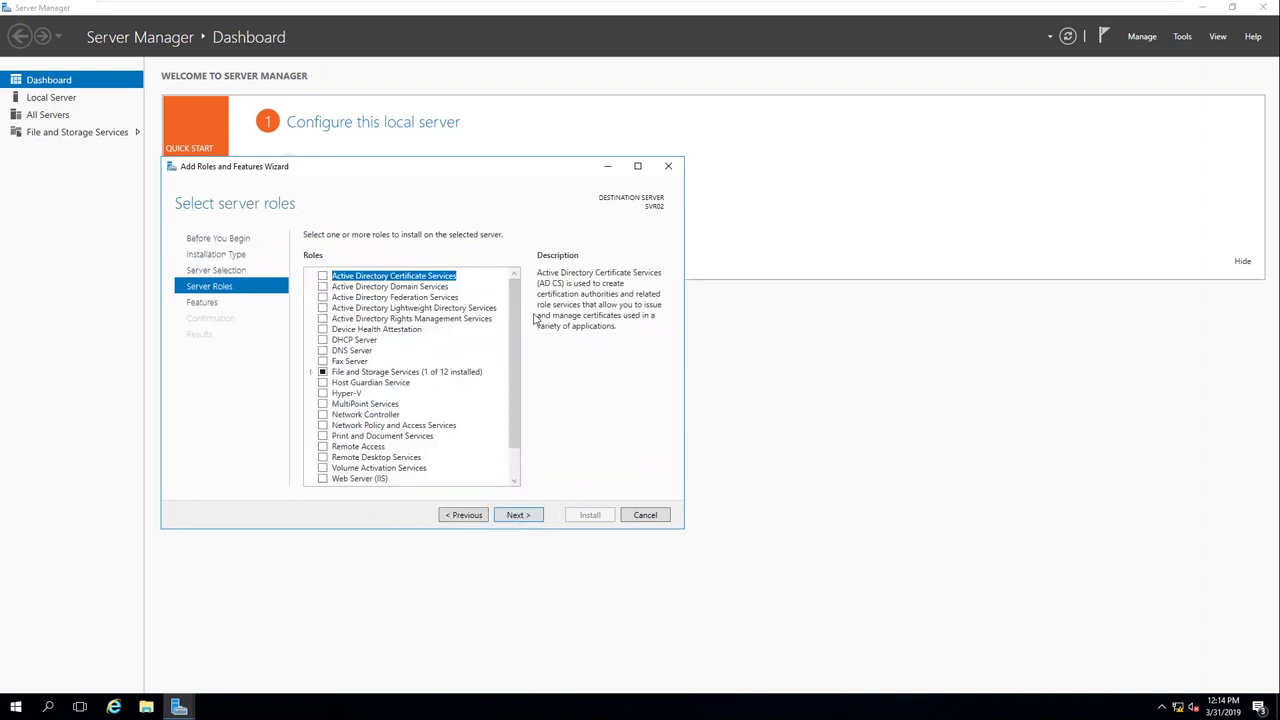
# Step: Select the Web Server (IIS) role and add its required features, including the management tools
pyautogui.moveTo(515, 308); pyautogui.dragTo(514, 339)
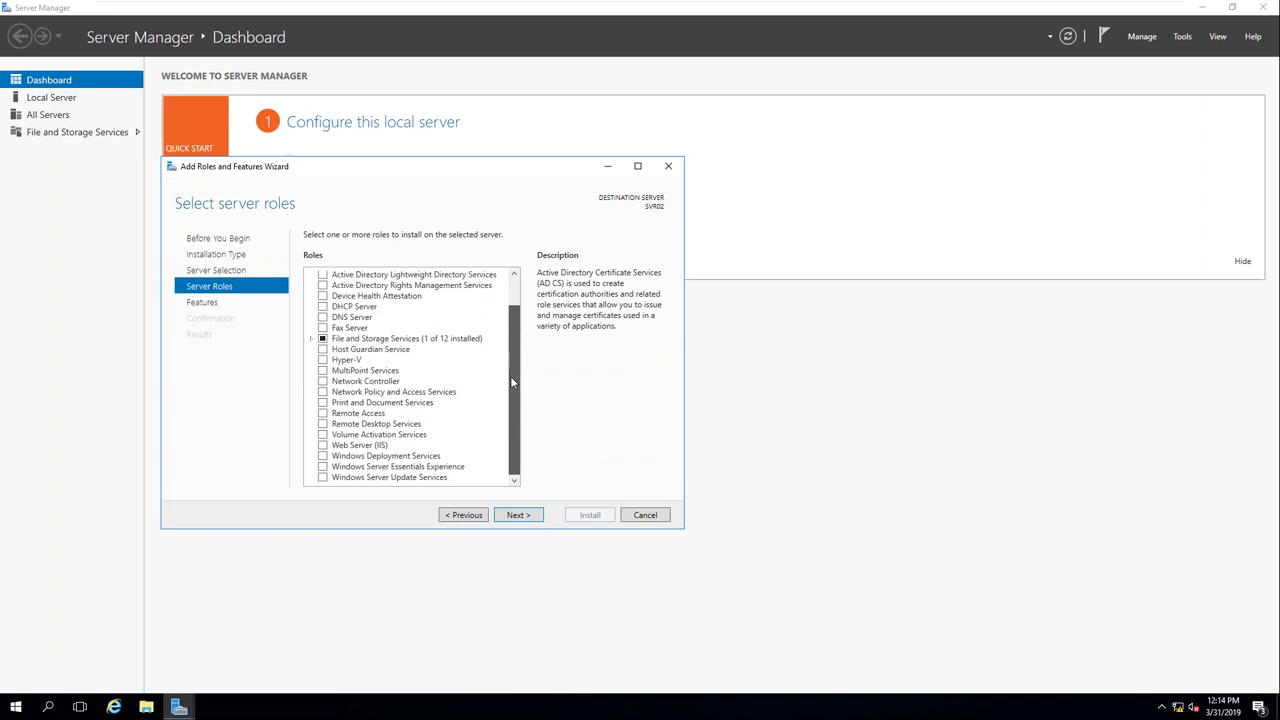
pyautogui.click(322, 445)
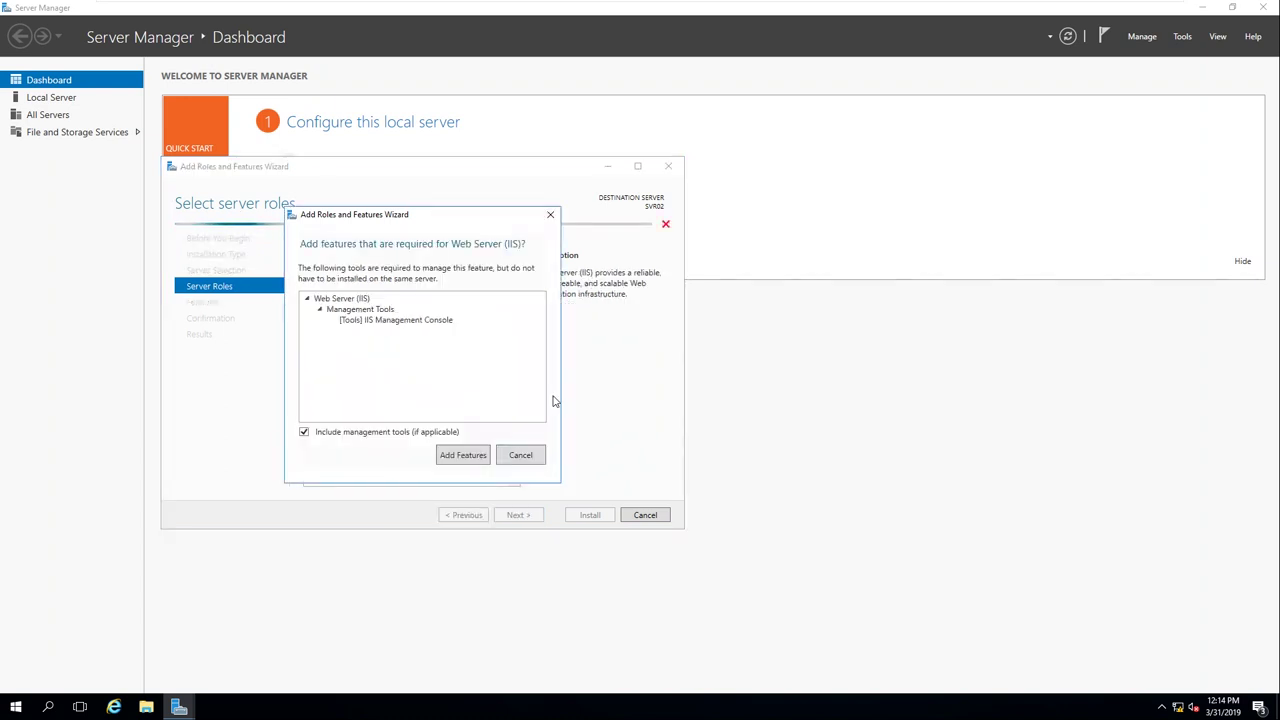
pyautogui.click(463, 455)
# Step: Keep the default features and Web Server role services and proceed to the installation confirmation
pyautogui.click(519, 516)
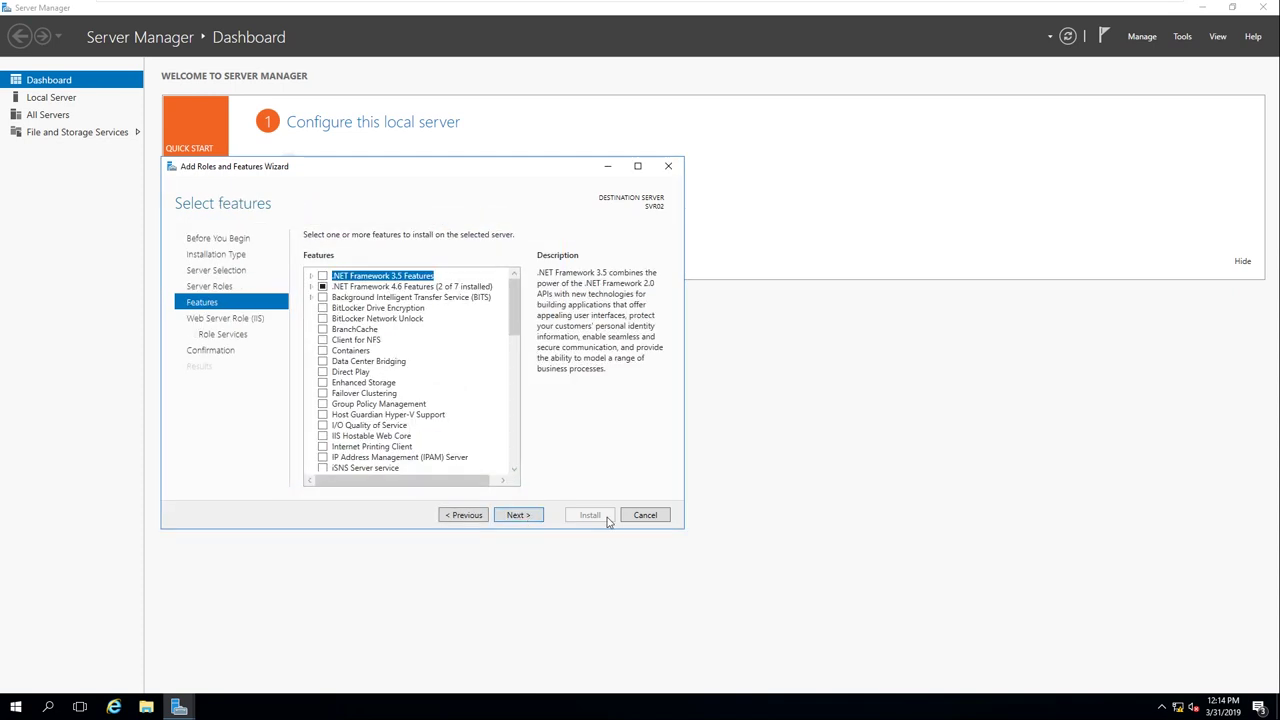
pyautogui.click(518, 516)
pyautogui.click(518, 516)
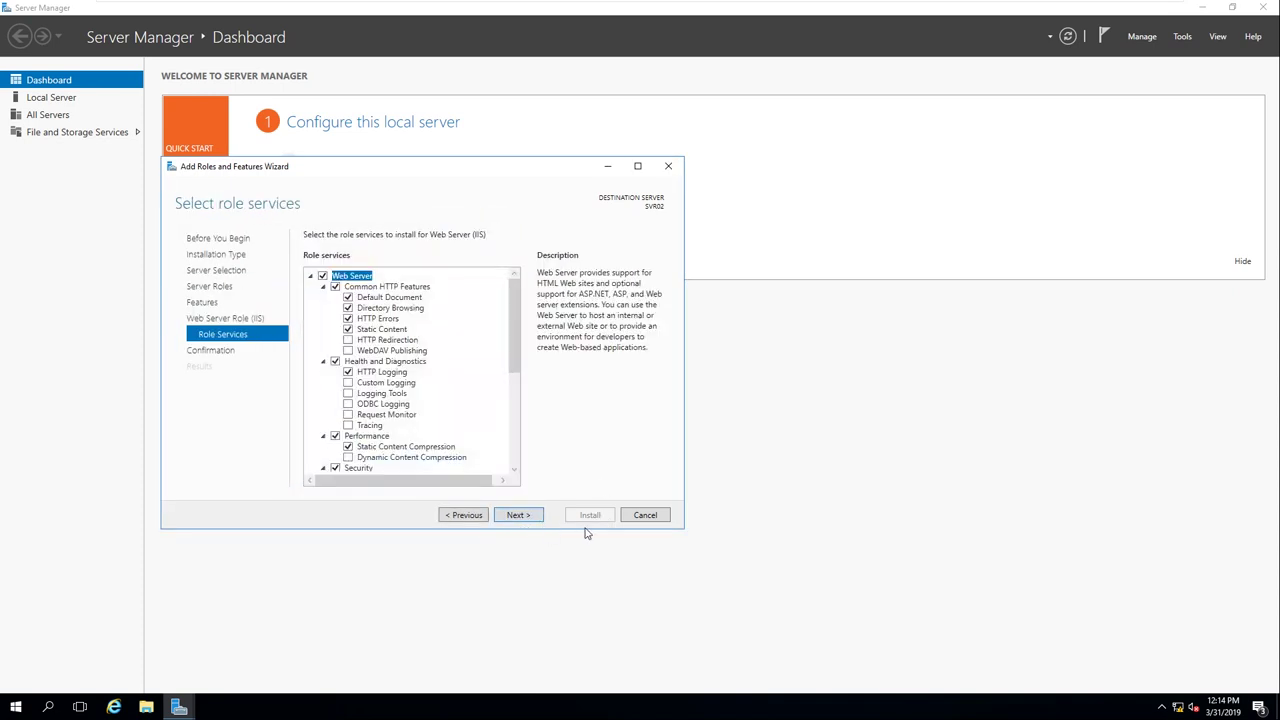
pyautogui.moveTo(515, 366); pyautogui.dragTo(515, 470)
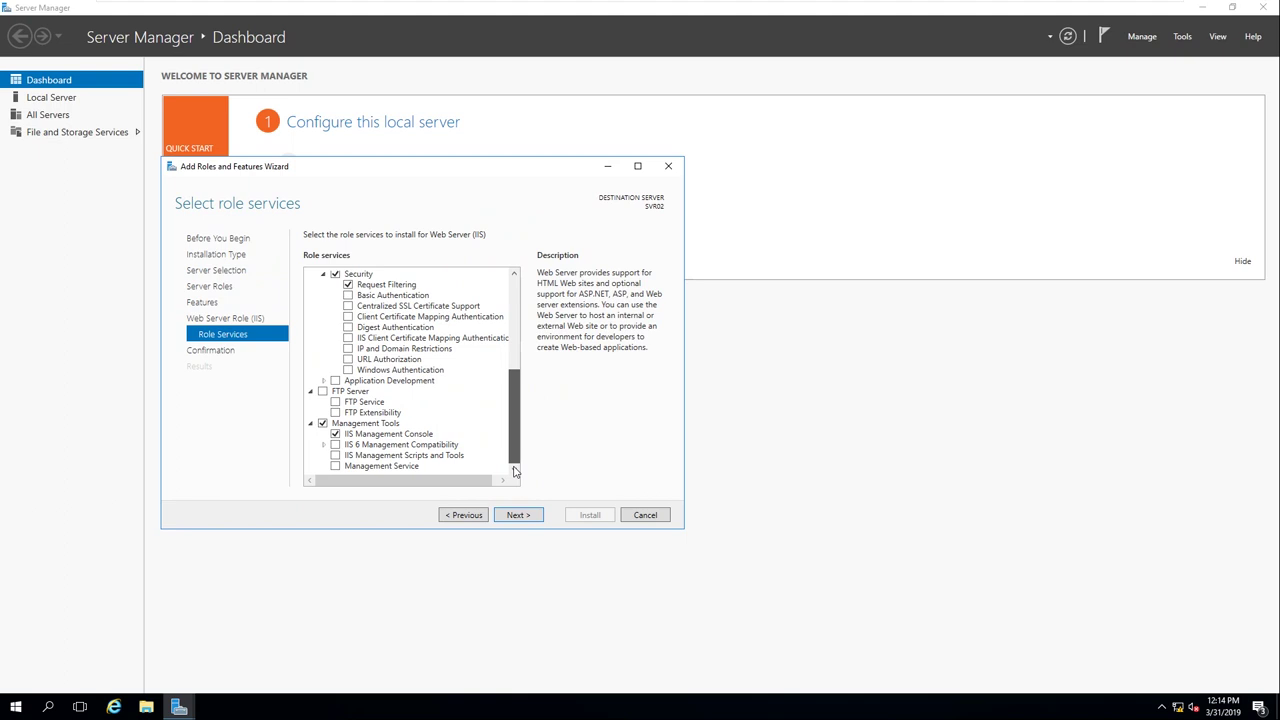
pyautogui.moveTo(515, 470)
pyautogui.mouseDown()
pyautogui.moveTo(531, 329)
pyautogui.moveTo(519, 460)
pyautogui.mouseUp()
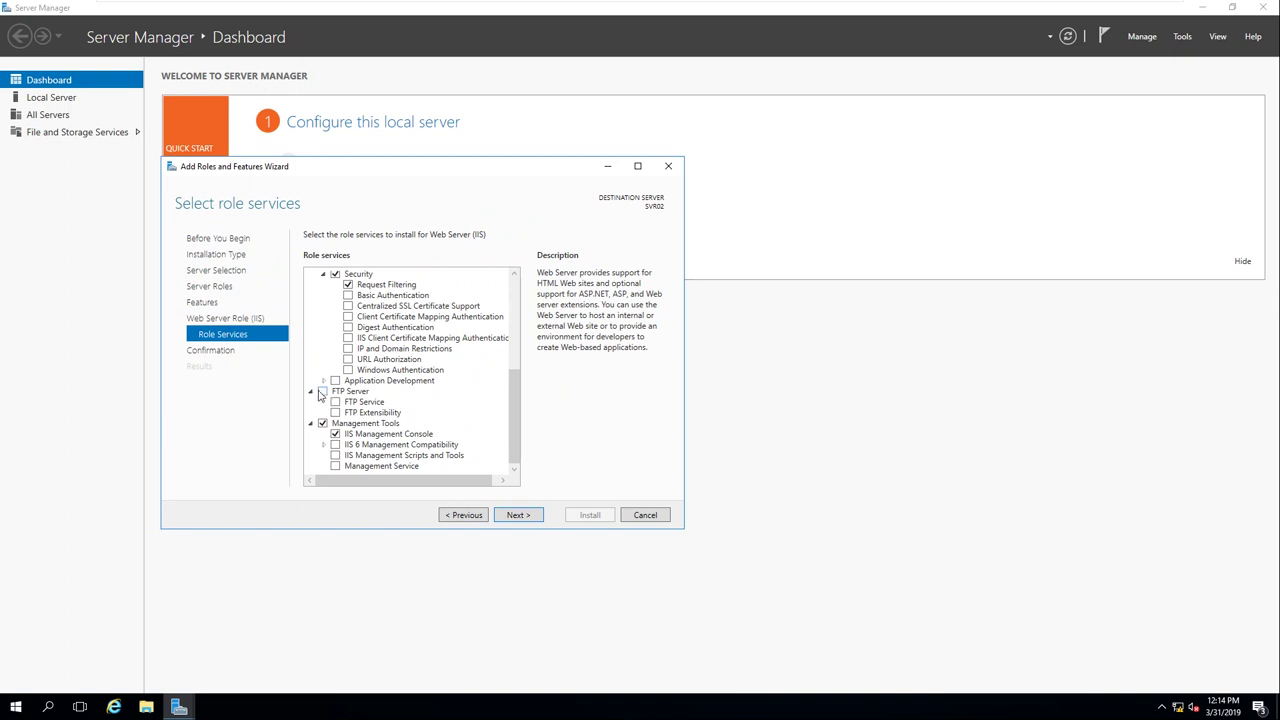
pyautogui.moveTo(511, 424)
pyautogui.mouseDown()
pyautogui.moveTo(521, 358)
pyautogui.moveTo(521, 430)
pyautogui.mouseUp()
pyautogui.click(517, 515)
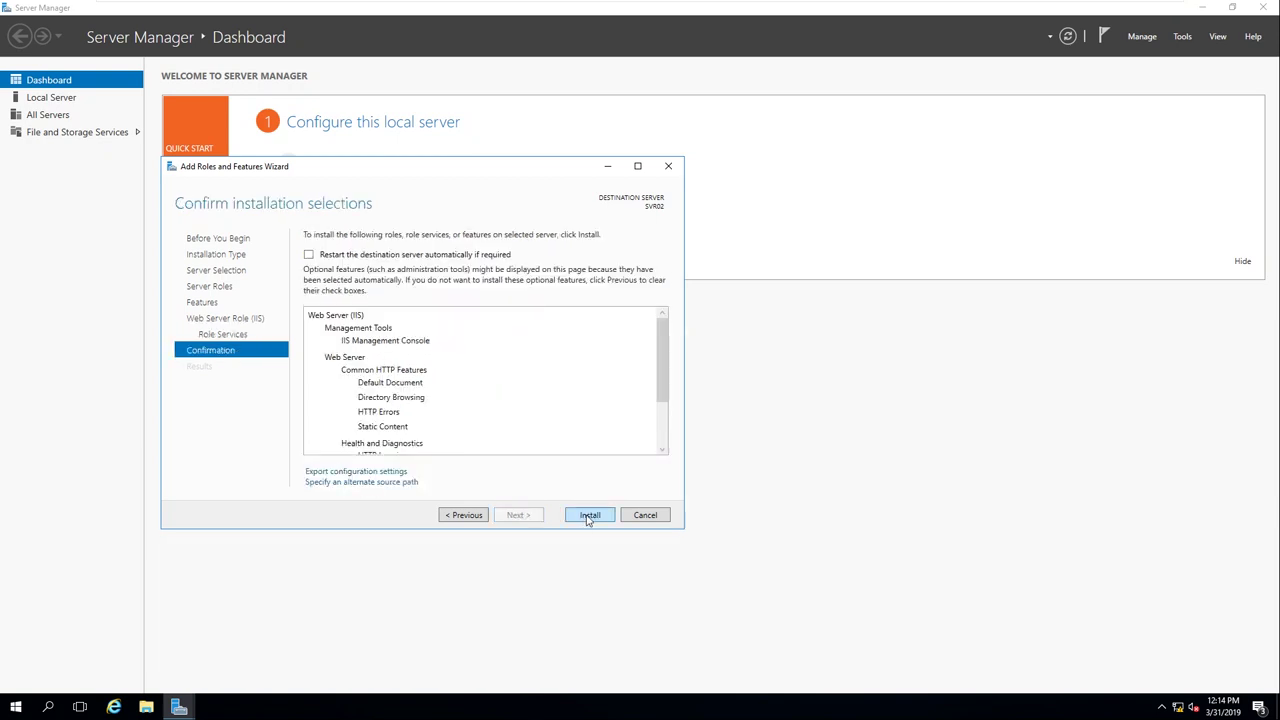
# Step: Install the Web Server (IIS) role with automatic restart of the destination server allowed, and close the finished wizard
pyautogui.click(426, 258)
pyautogui.click(690, 402)
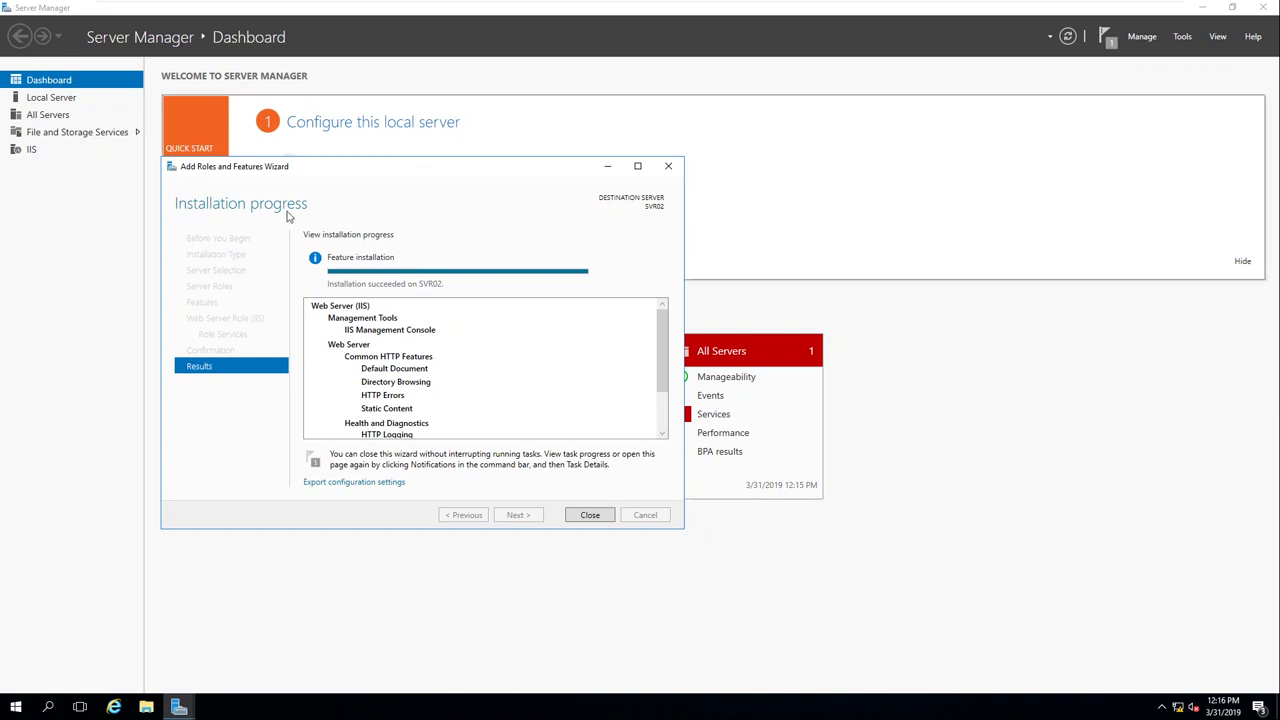
pyautogui.moveTo(433, 179); pyautogui.dragTo(795, 170)
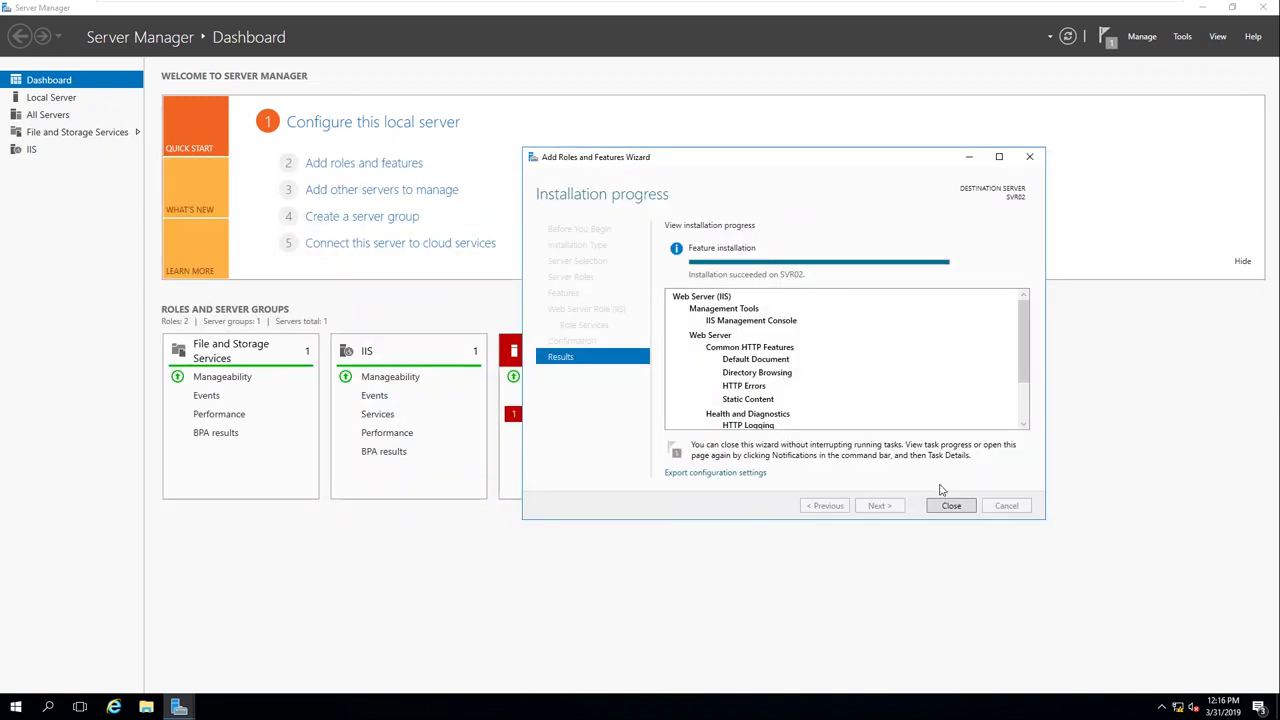
pyautogui.click(952, 506)
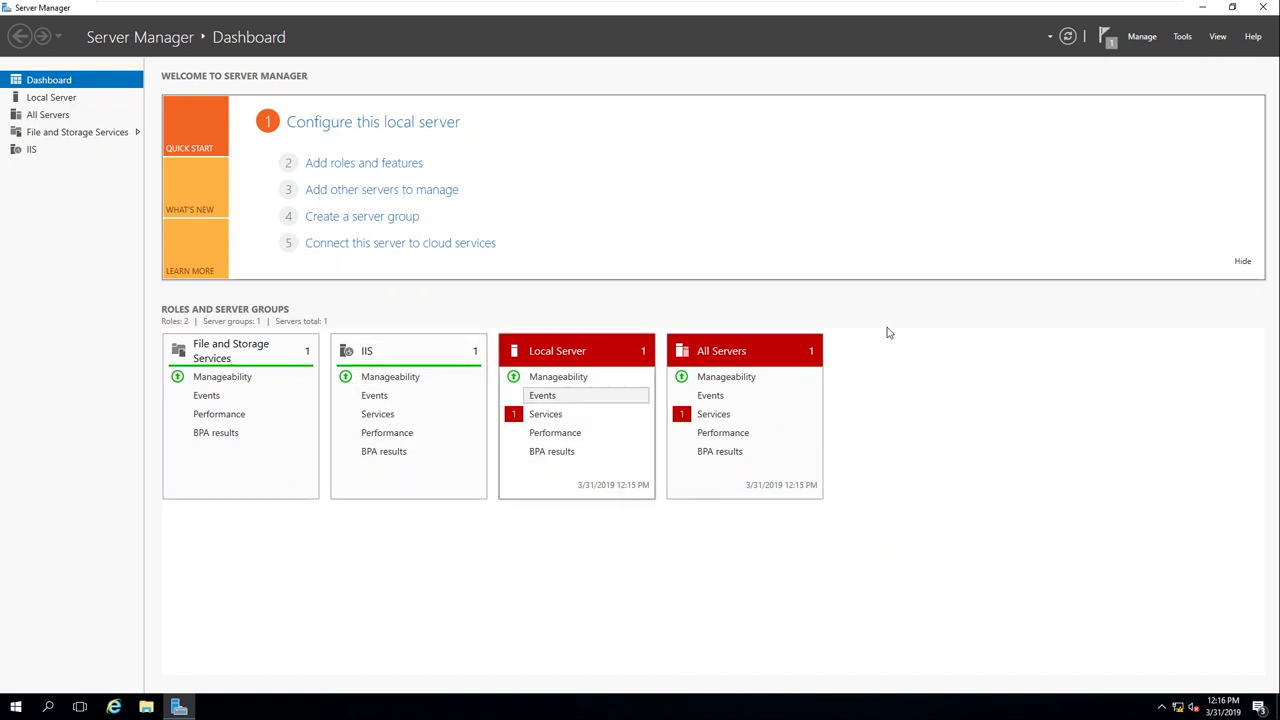
# Step: Check the Server Manager notifications and close Server Manager
pyautogui.click(1107, 40)
pyautogui.click(1107, 40)
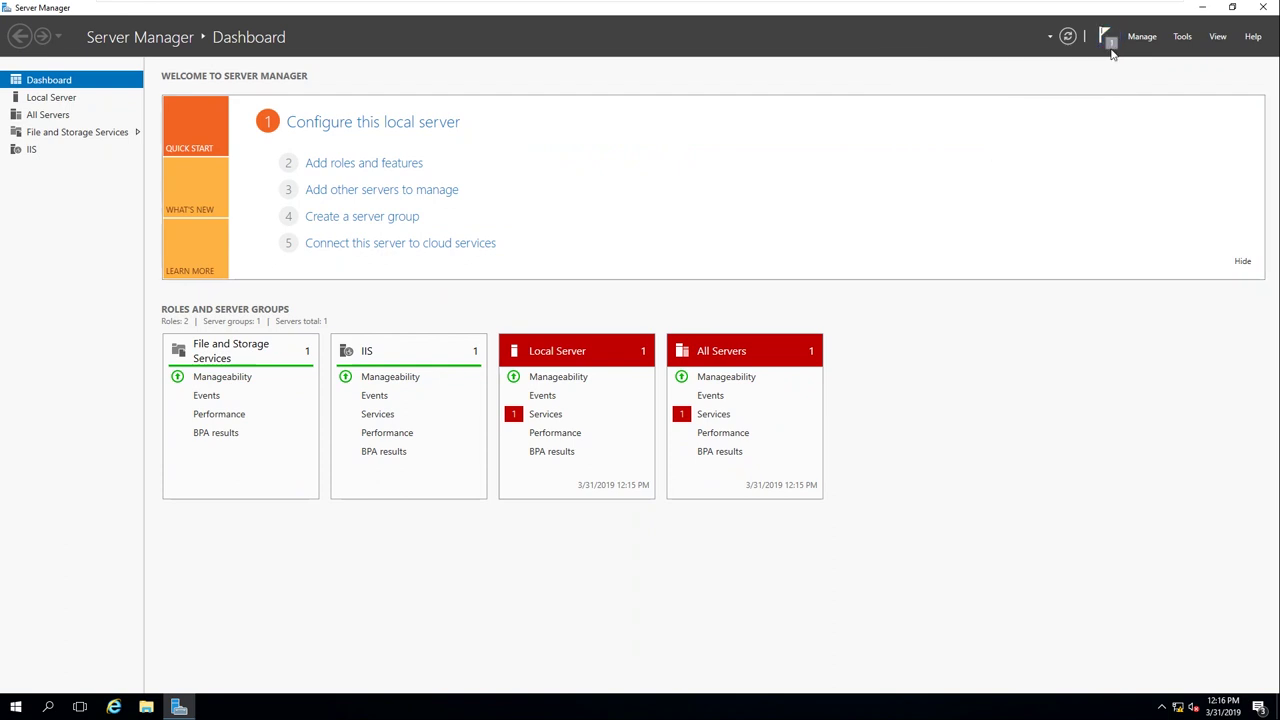
pyautogui.click(1264, 8)
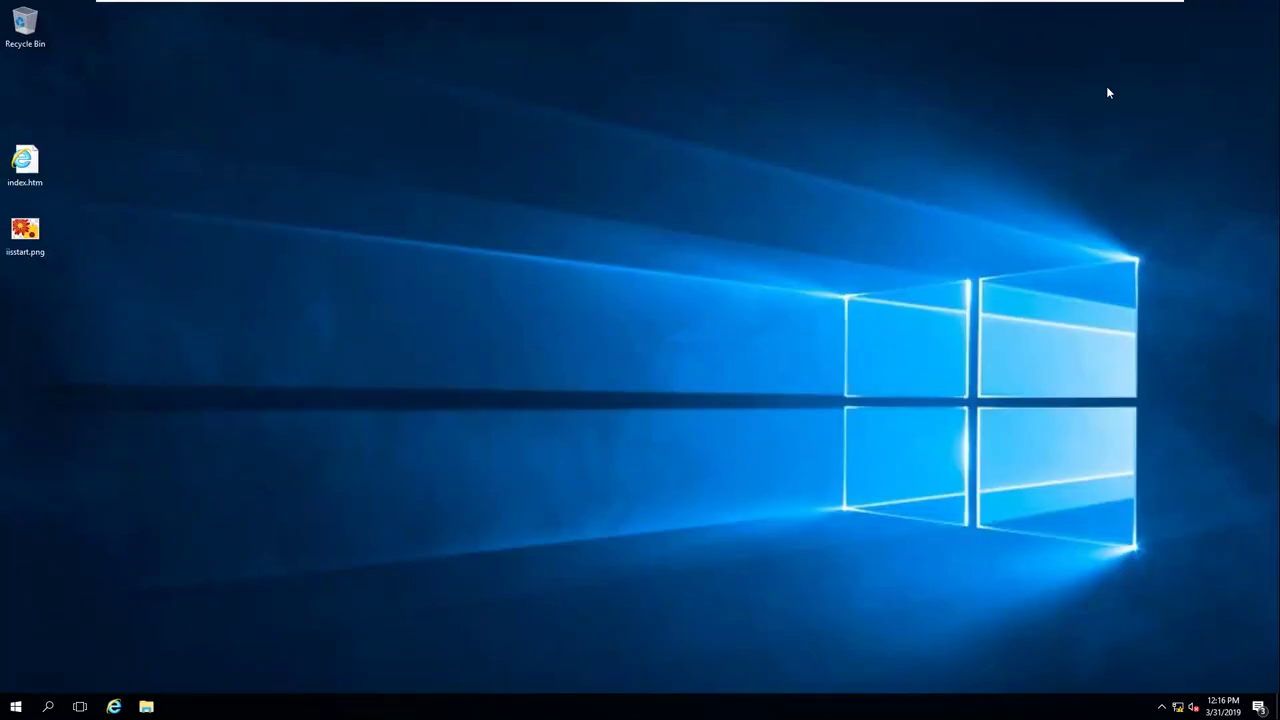
# Step: Restart the SVR02 server
pyautogui.rightClick(14, 702)
pyautogui.moveTo(127, 669)
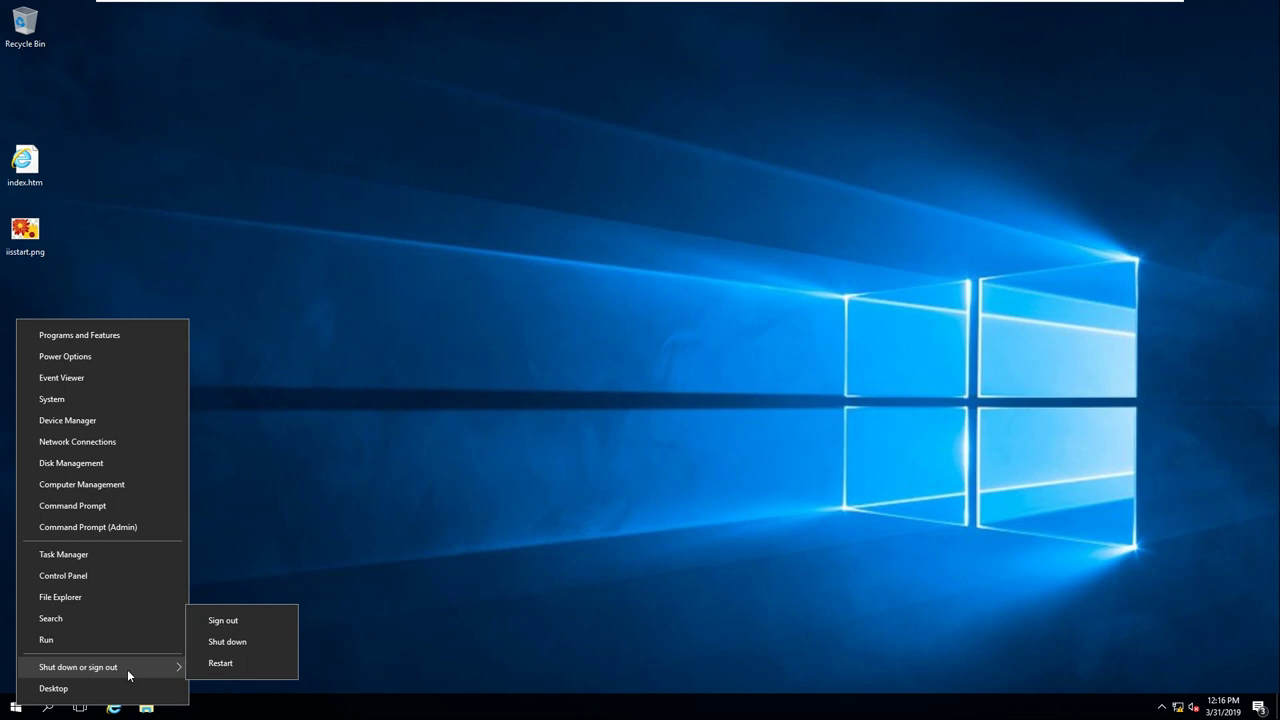
pyautogui.click(210, 663)
pyautogui.click(224, 683)
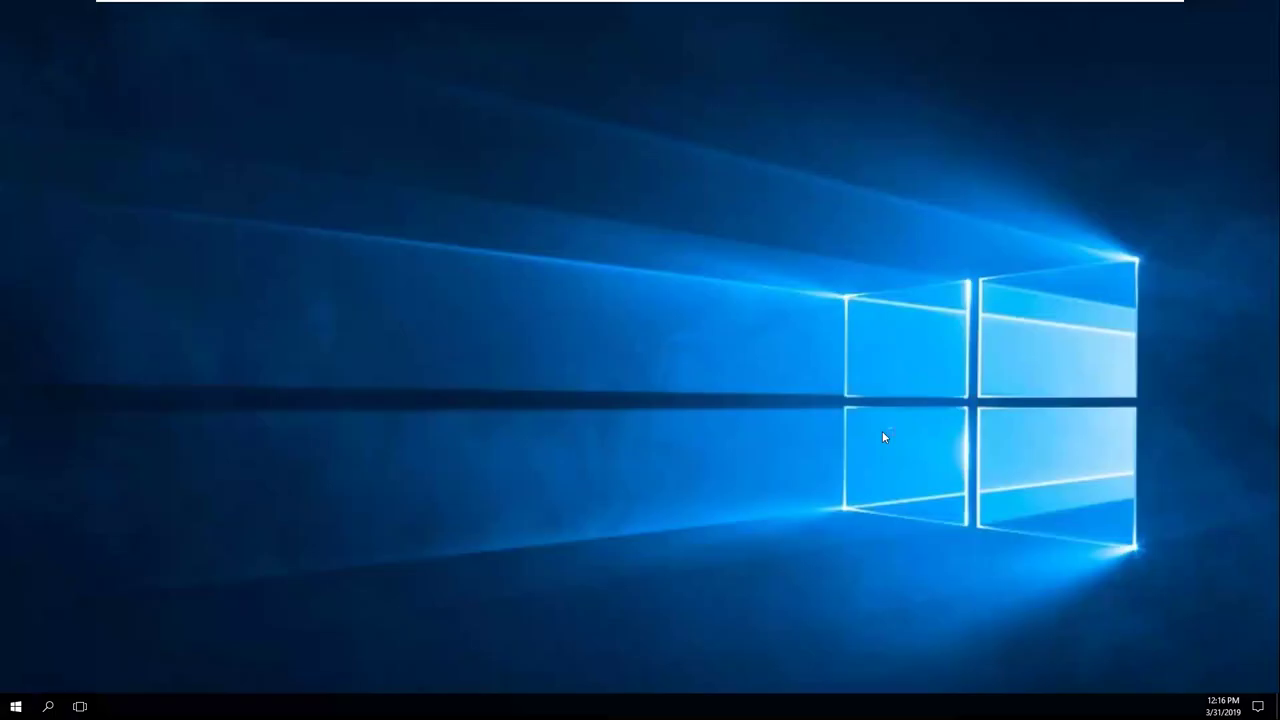
# Step: Refresh the desktop after the restart and close the Server Manager window that opens at startup
pyautogui.rightClick(278, 133)
pyautogui.click(334, 176)
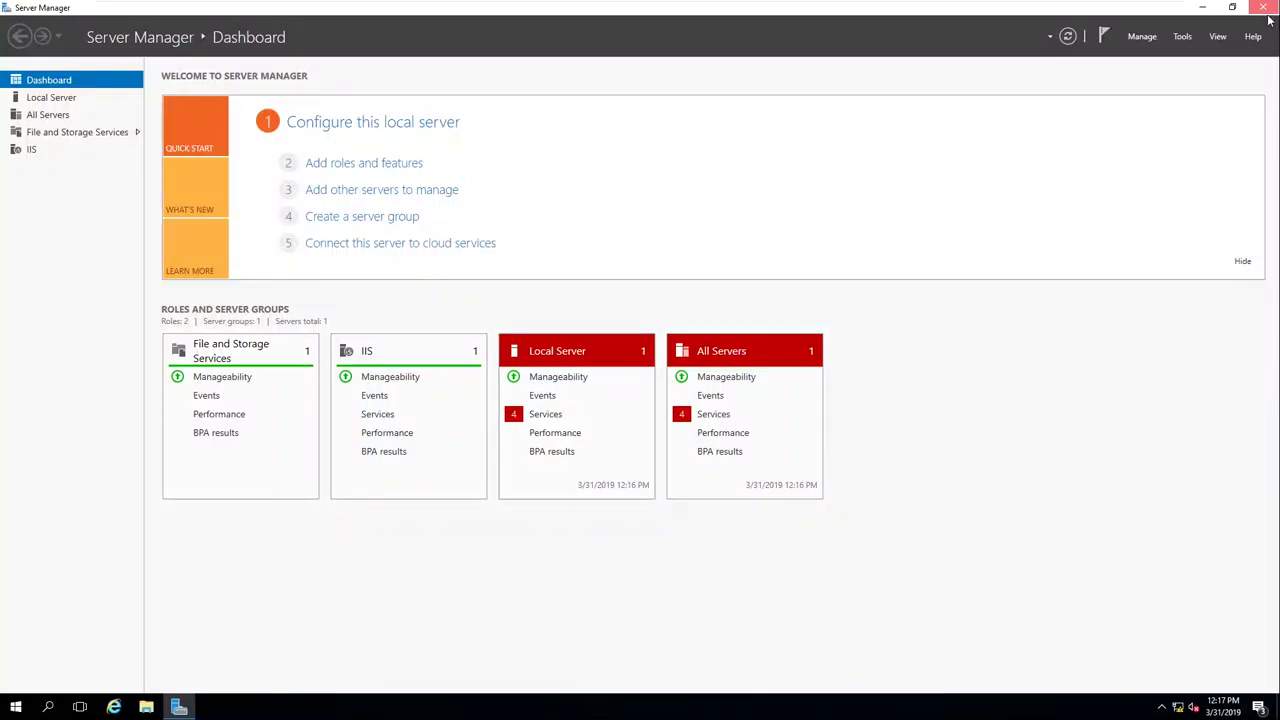
pyautogui.click(1266, 10)
pyautogui.rightClick(316, 186)
pyautogui.click(406, 222)
# Step: Locate Internet Information Services (IIS) Manager among the Windows Administrative Tools
pyautogui.click(16, 708)
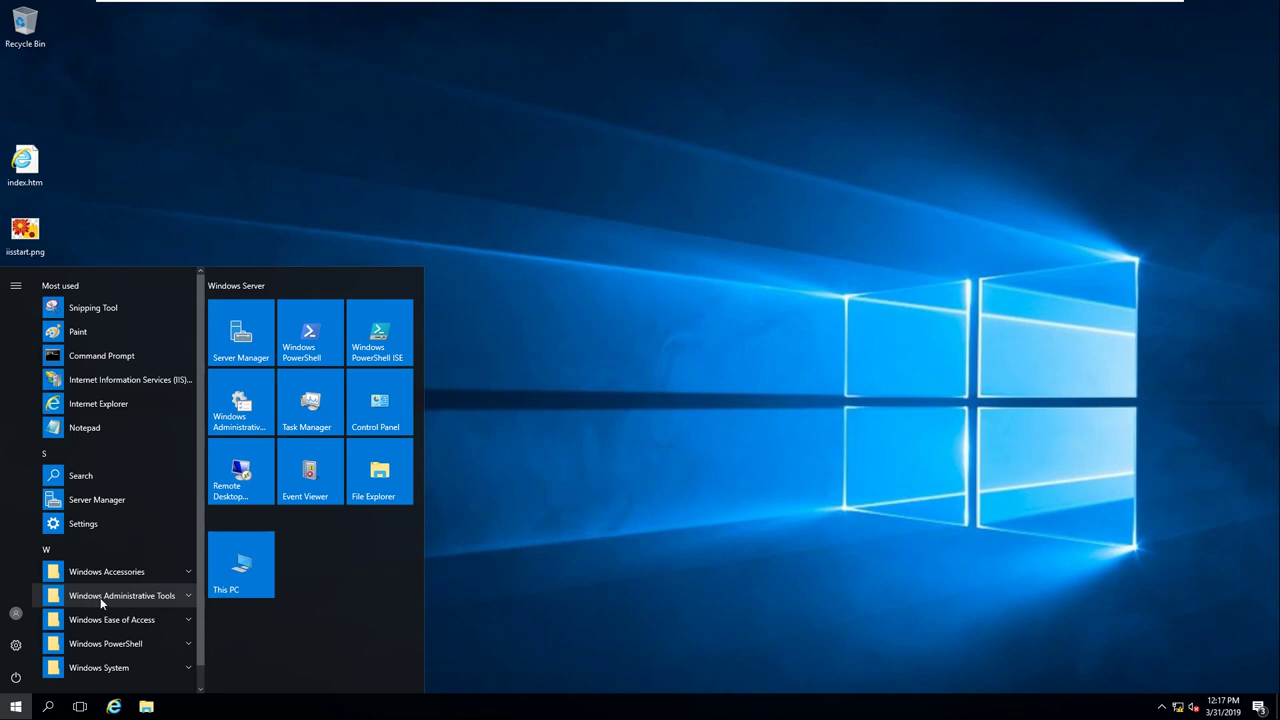
pyautogui.click(148, 596)
pyautogui.scroll(-4, 182, 554)
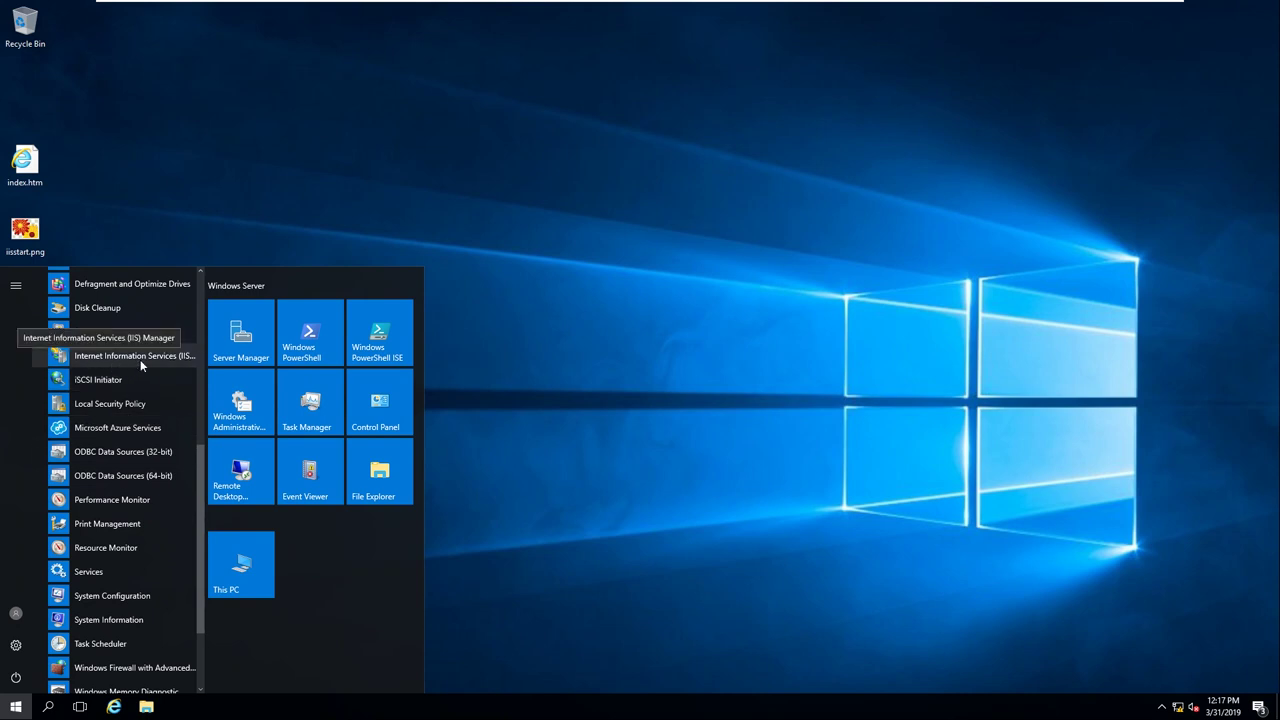
# Step: Open Internet Information Services (IIS) Manager from Server Manager and maximize its window
pyautogui.click(258, 338)
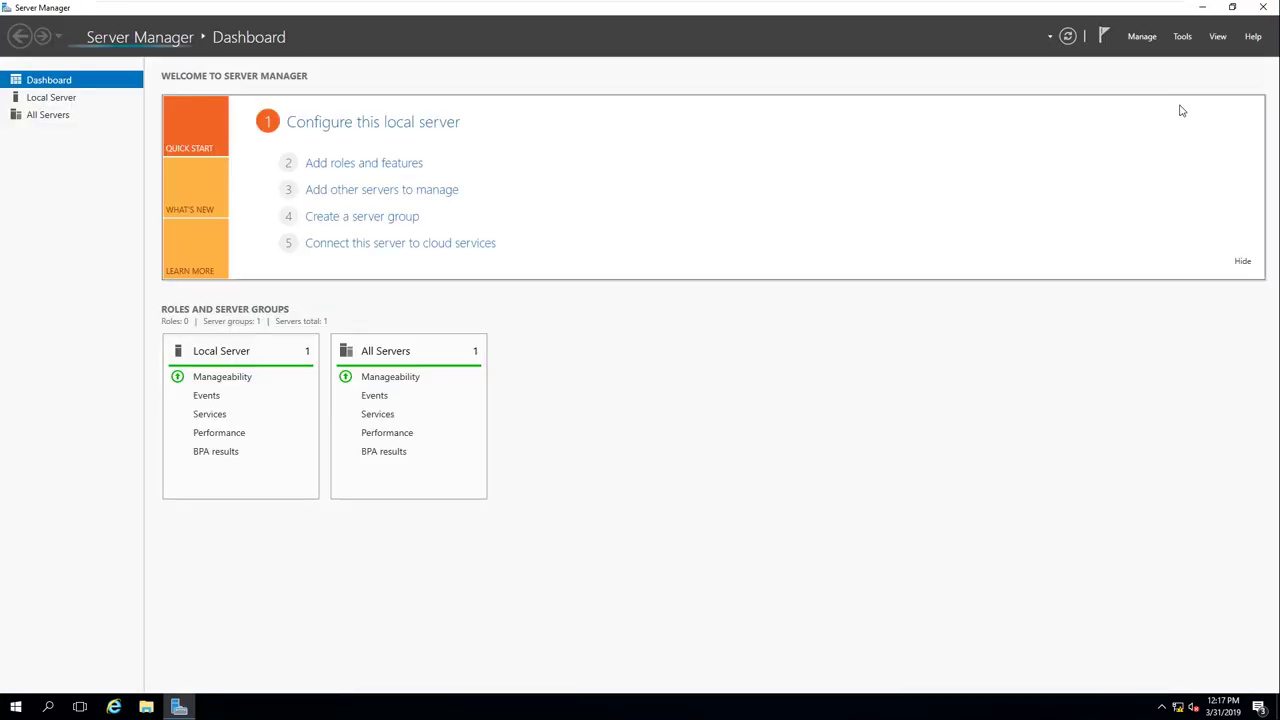
pyautogui.click(1183, 38)
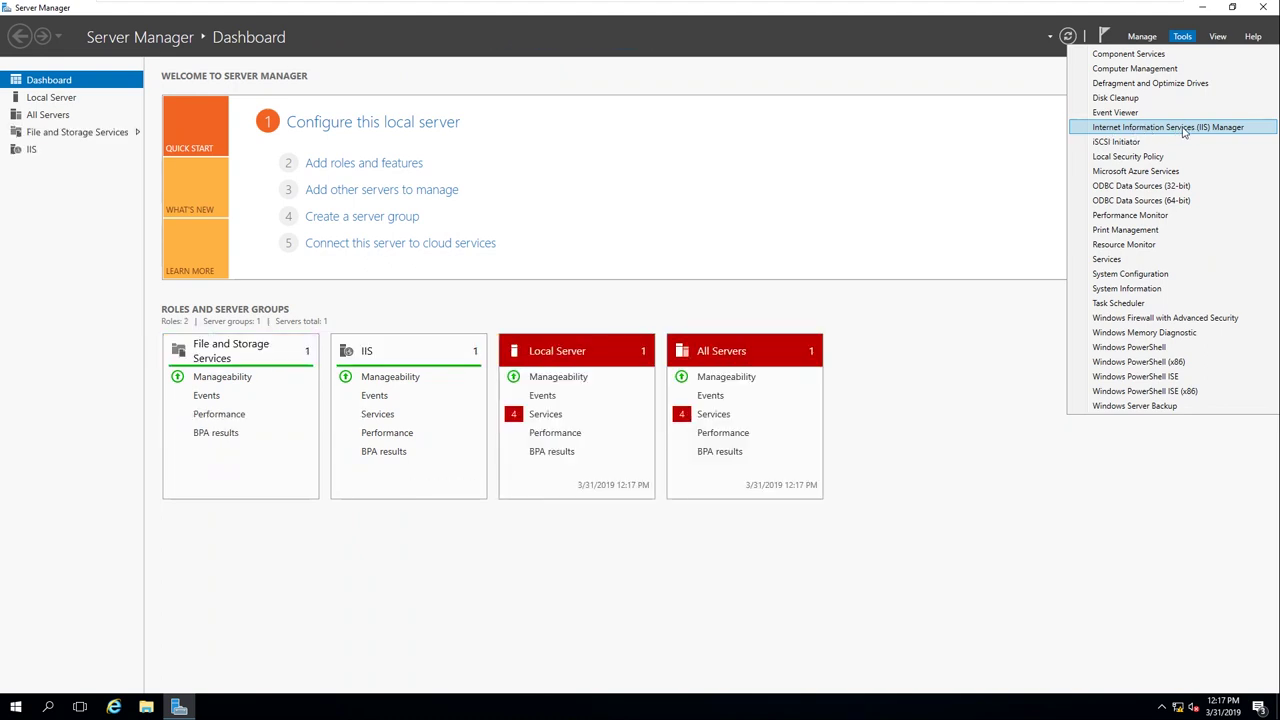
pyautogui.click(1184, 131)
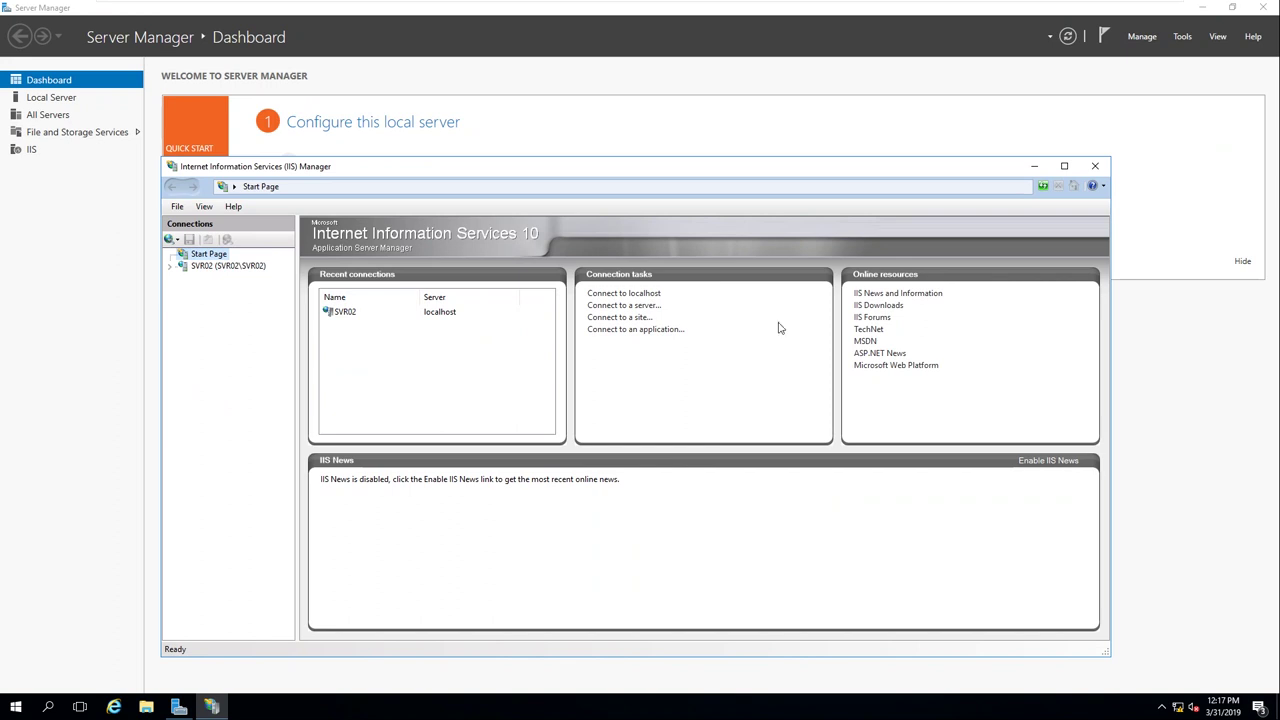
pyautogui.click(1064, 166)
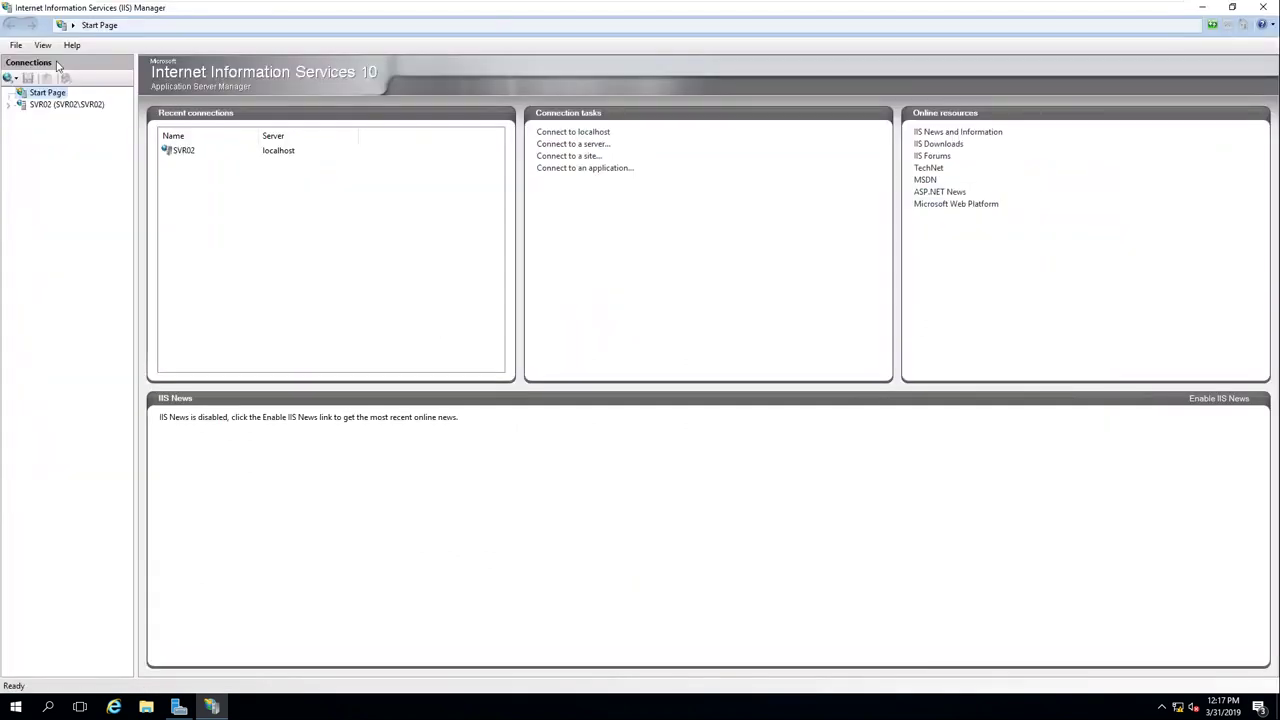
# Step: Expand the SVR02 server and its Sites node, and look over the server's IIS and Management features
pyautogui.click(8, 106)
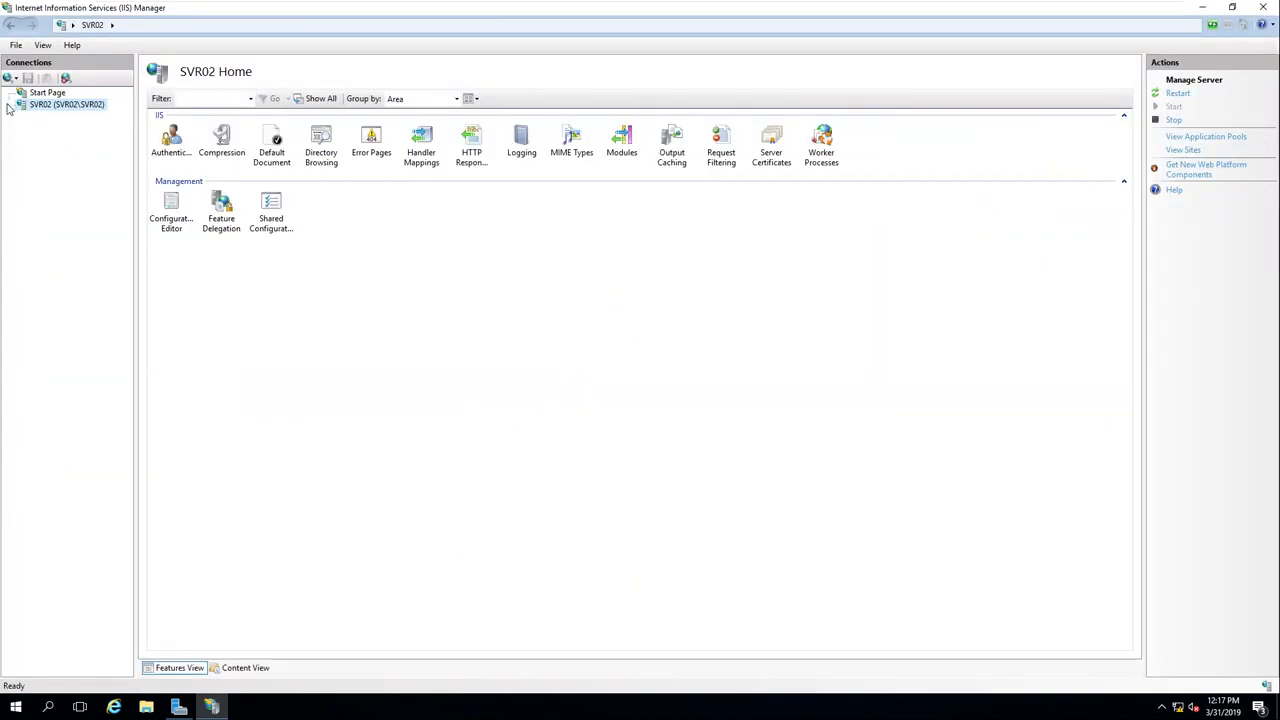
pyautogui.click(21, 128)
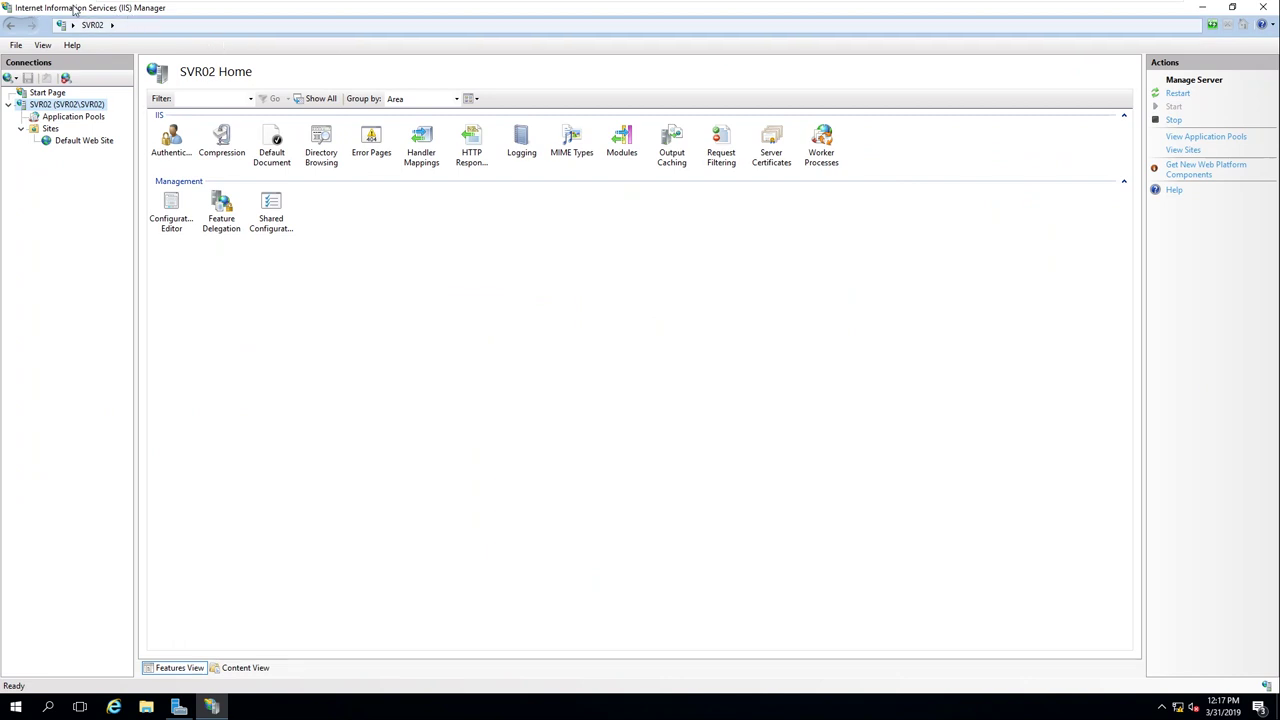
pyautogui.click(180, 157)
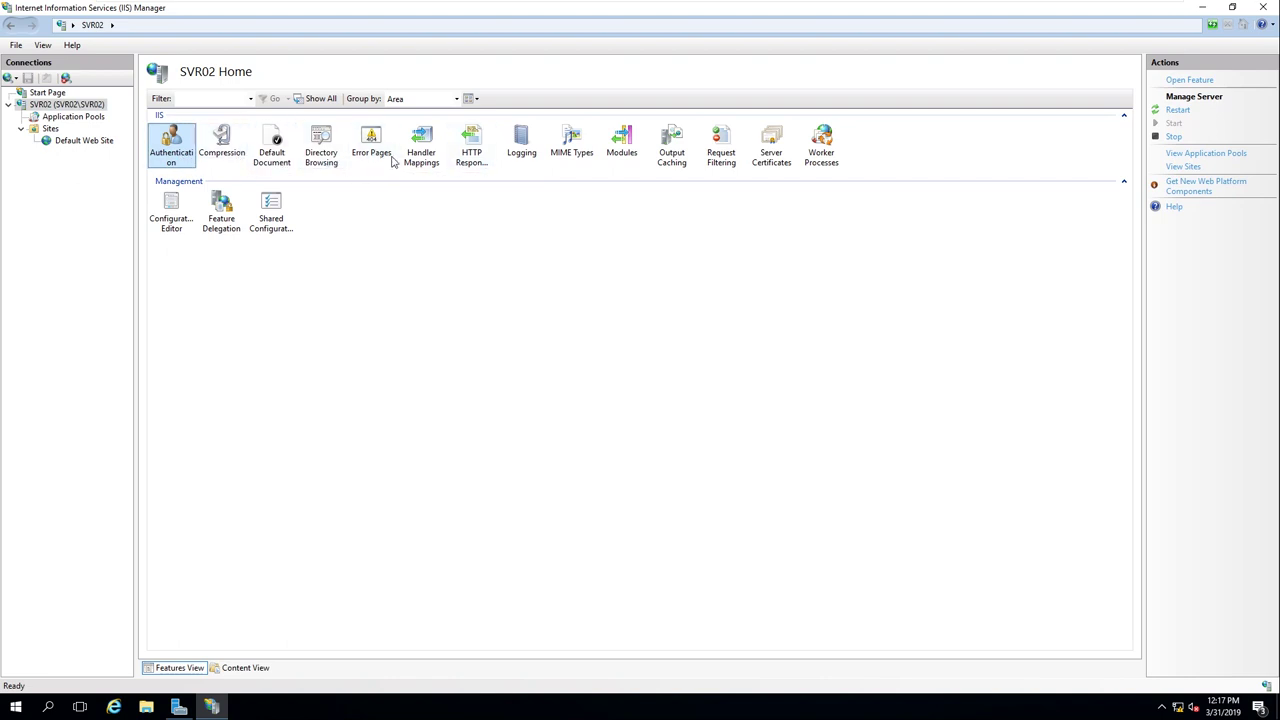
pyautogui.click(421, 150)
pyautogui.click(471, 150)
pyautogui.click(521, 150)
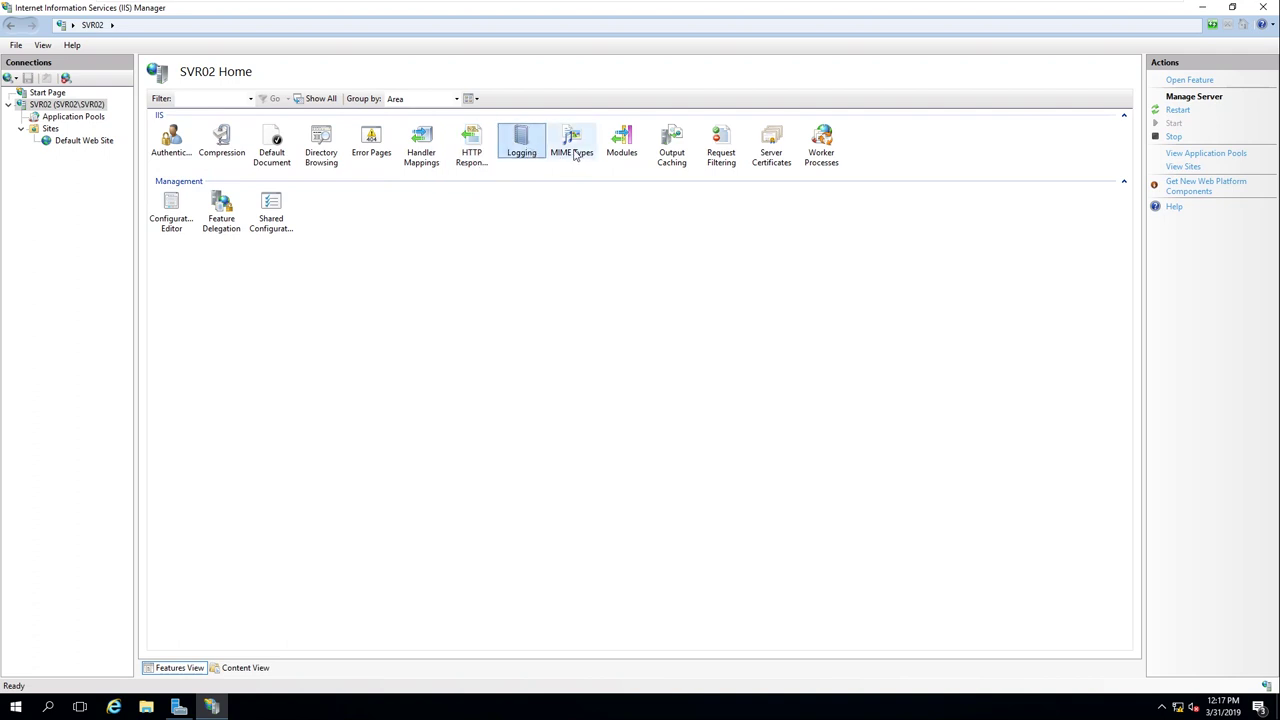
pyautogui.click(574, 152)
pyautogui.click(621, 150)
pyautogui.click(670, 155)
pyautogui.click(721, 150)
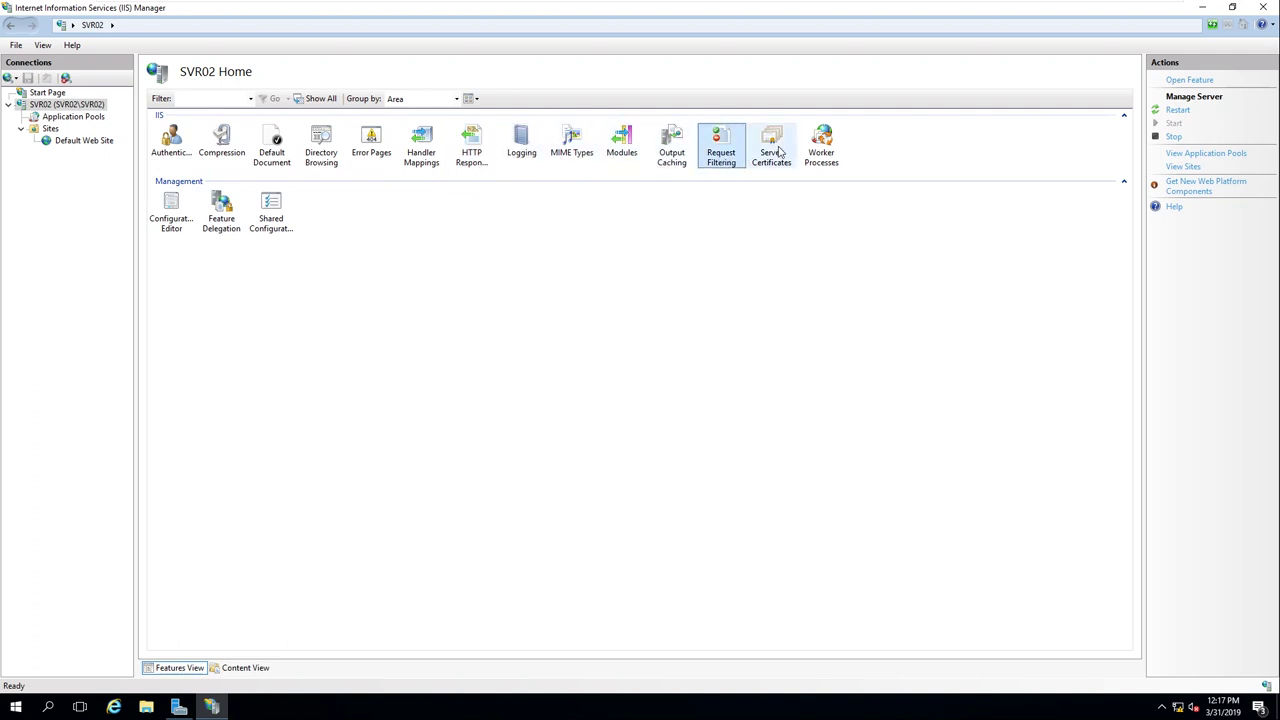
pyautogui.click(771, 150)
pyautogui.click(821, 150)
pyautogui.click(171, 210)
pyautogui.click(221, 210)
pyautogui.click(262, 220)
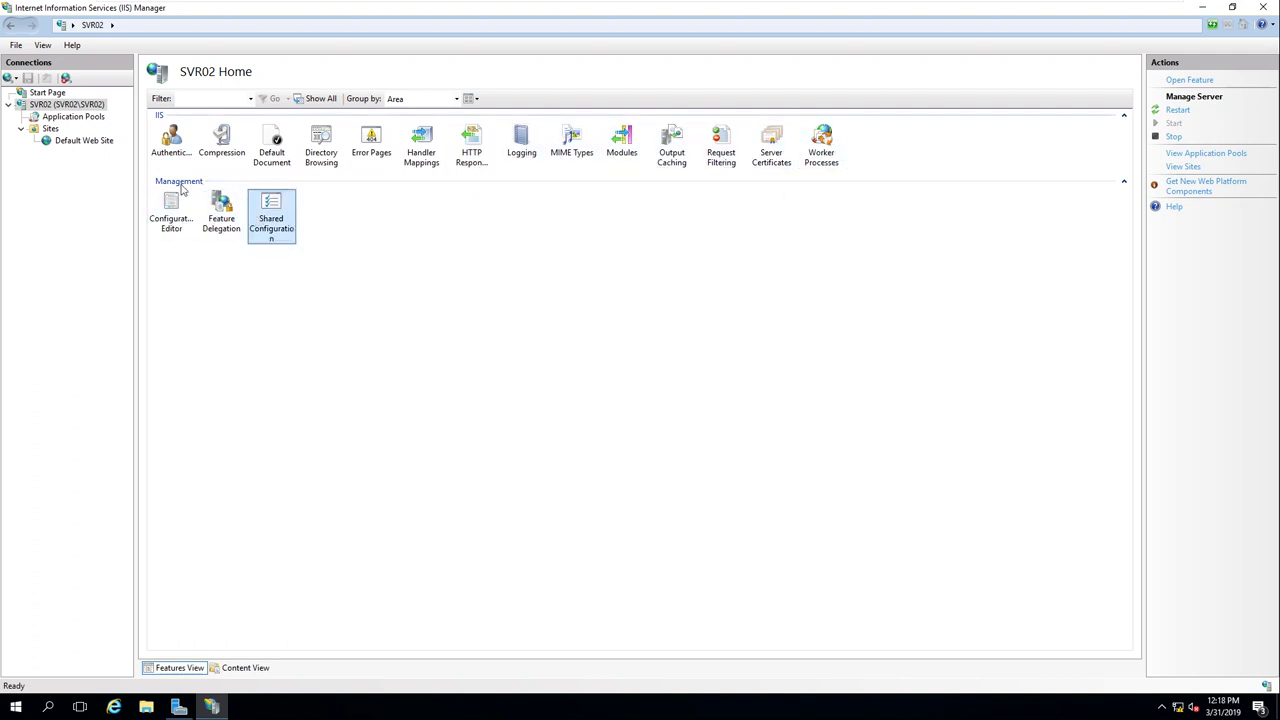
# Step: View the server's application pools and select DefaultAppPool to see its available tasks
pyautogui.click(82, 118)
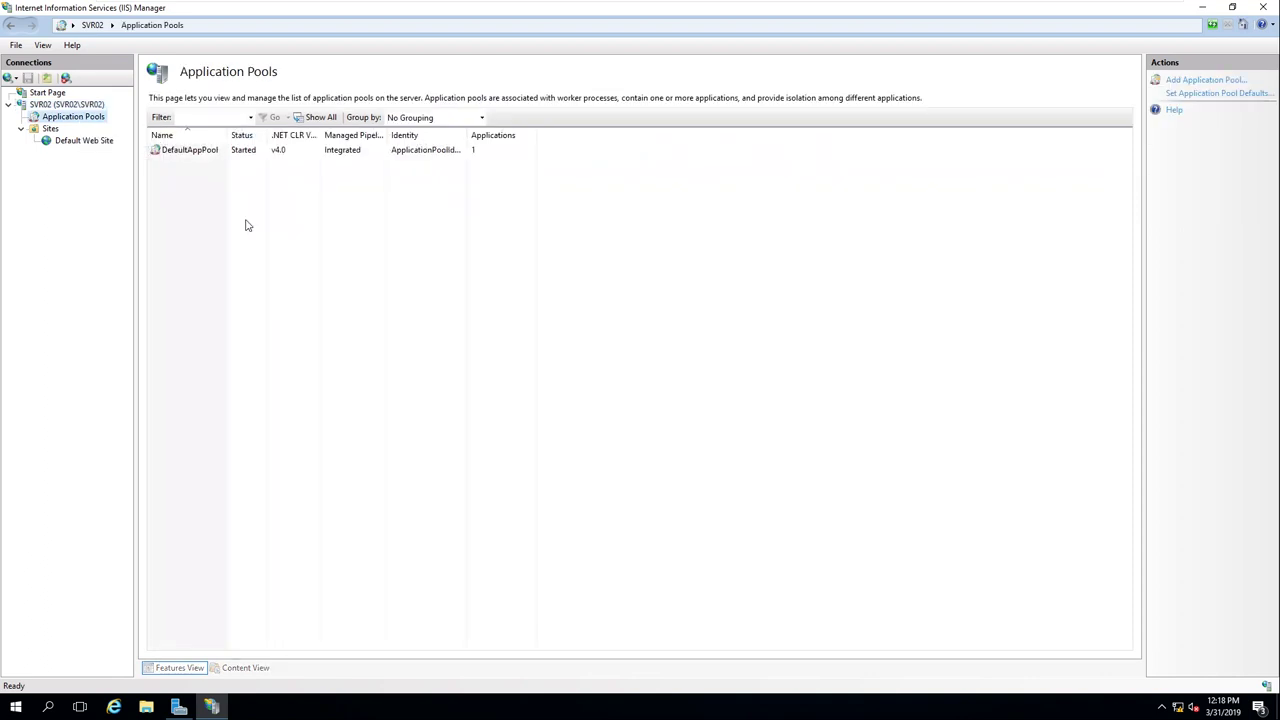
pyautogui.click(255, 152)
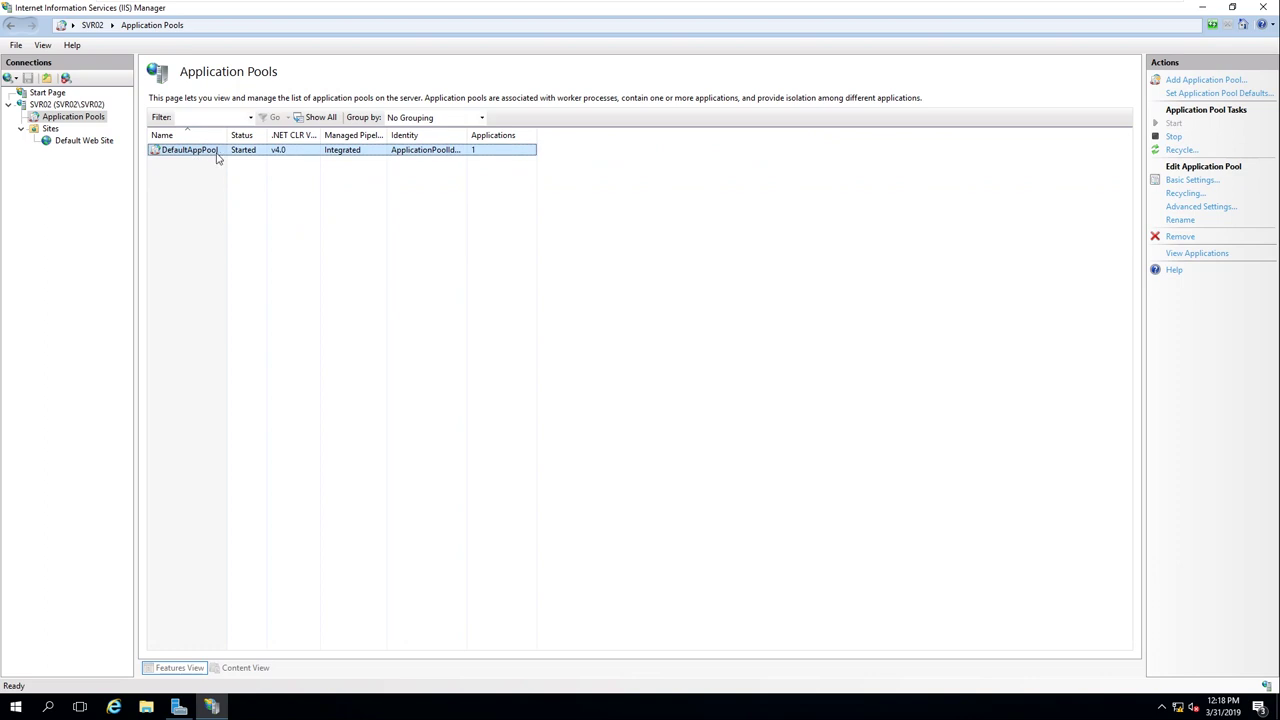
# Step: Examine the Default Web Site's content in its wwwroot folder and the parent inetpub folder, closing the file windows when done
pyautogui.click(63, 141)
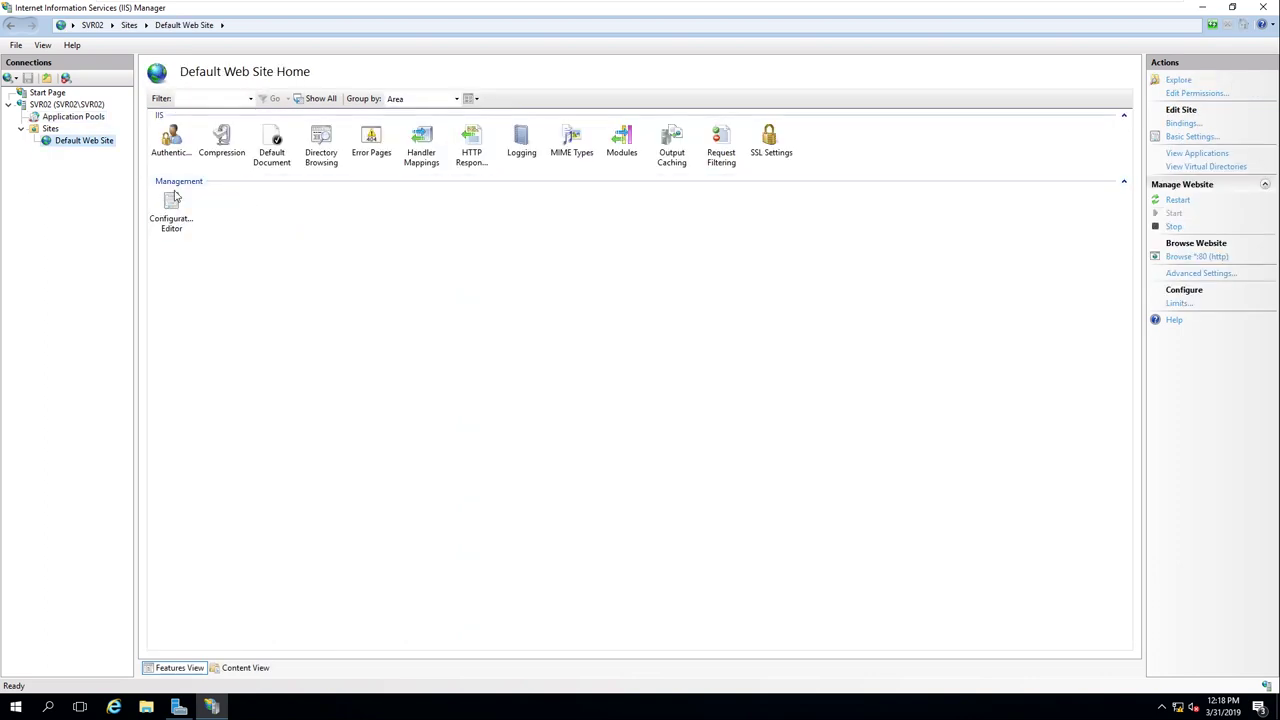
pyautogui.click(1180, 80)
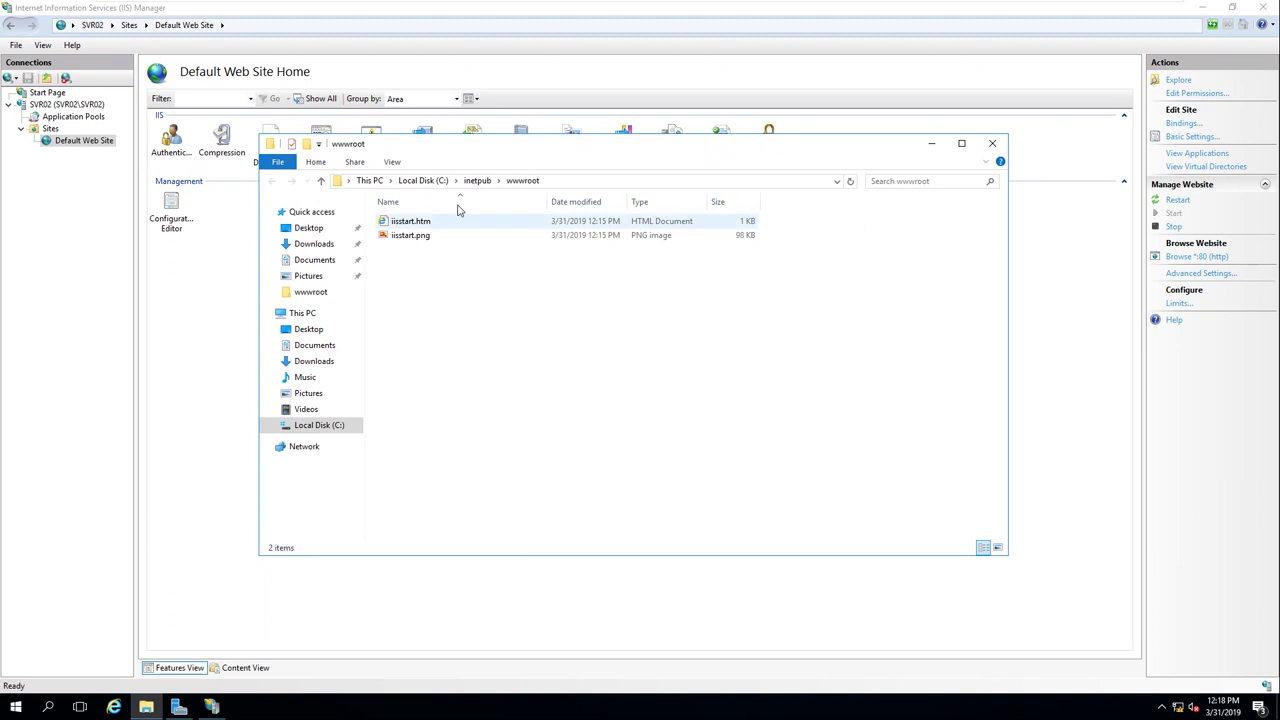
pyautogui.click(477, 181)
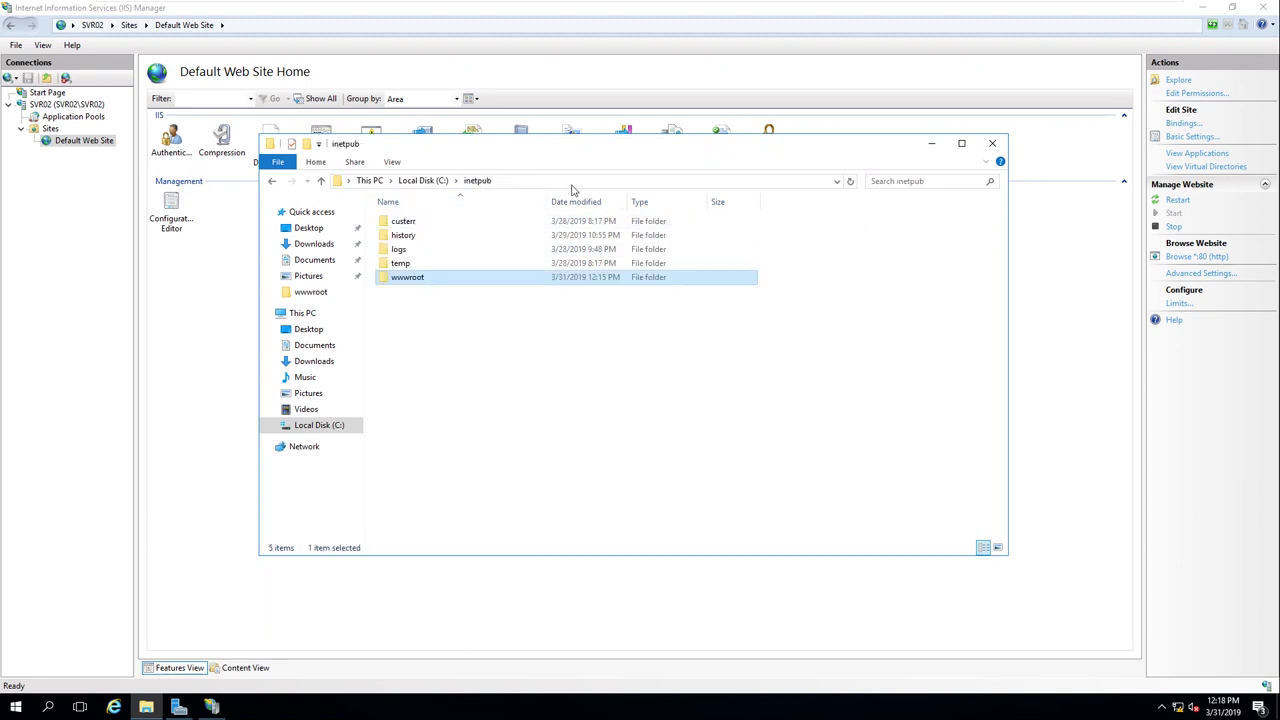
pyautogui.click(992, 143)
pyautogui.click(1178, 80)
pyautogui.moveTo(589, 342); pyautogui.dragTo(397, 213)
pyautogui.click(494, 277)
pyautogui.moveTo(554, 336)
pyautogui.mouseDown()
pyautogui.moveTo(416, 216)
pyautogui.moveTo(560, 340)
pyautogui.mouseUp()
pyautogui.click(992, 143)
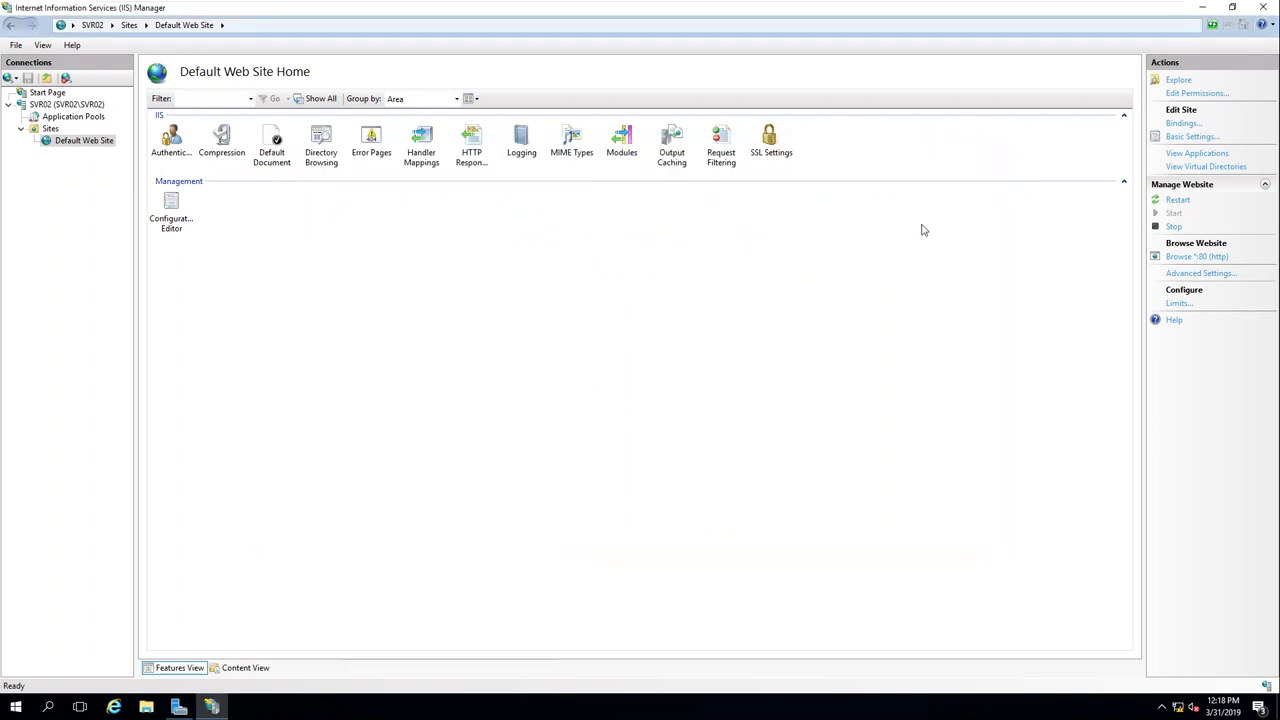
# Step: Review the Default Web Site's bindings and the options for adding a site binding, without saving anything
pyautogui.click(1184, 123)
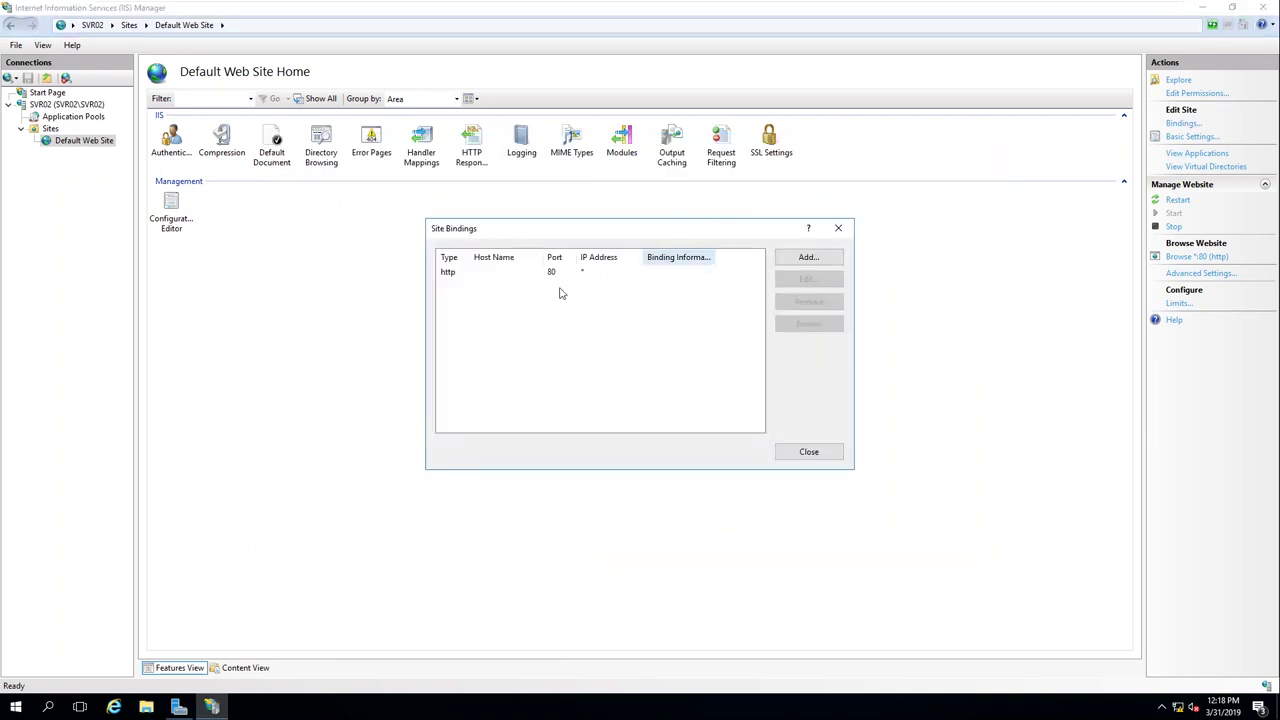
pyautogui.click(790, 261)
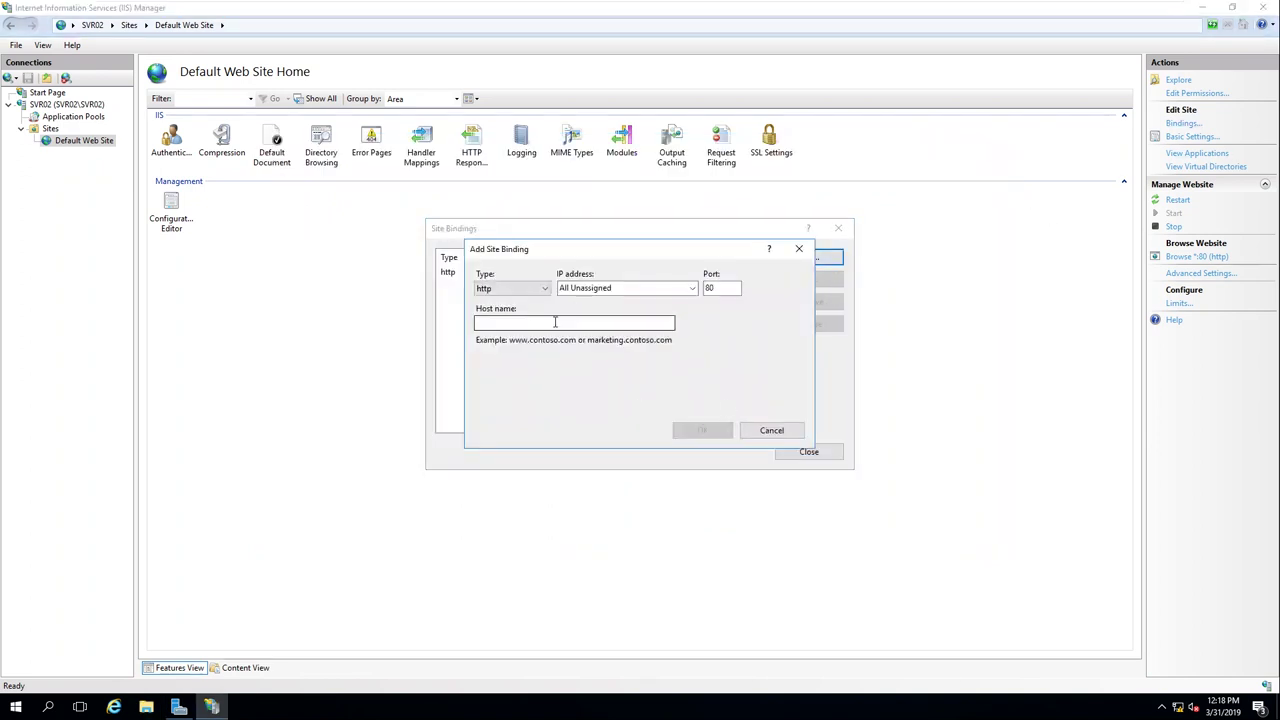
pyautogui.write('www.')
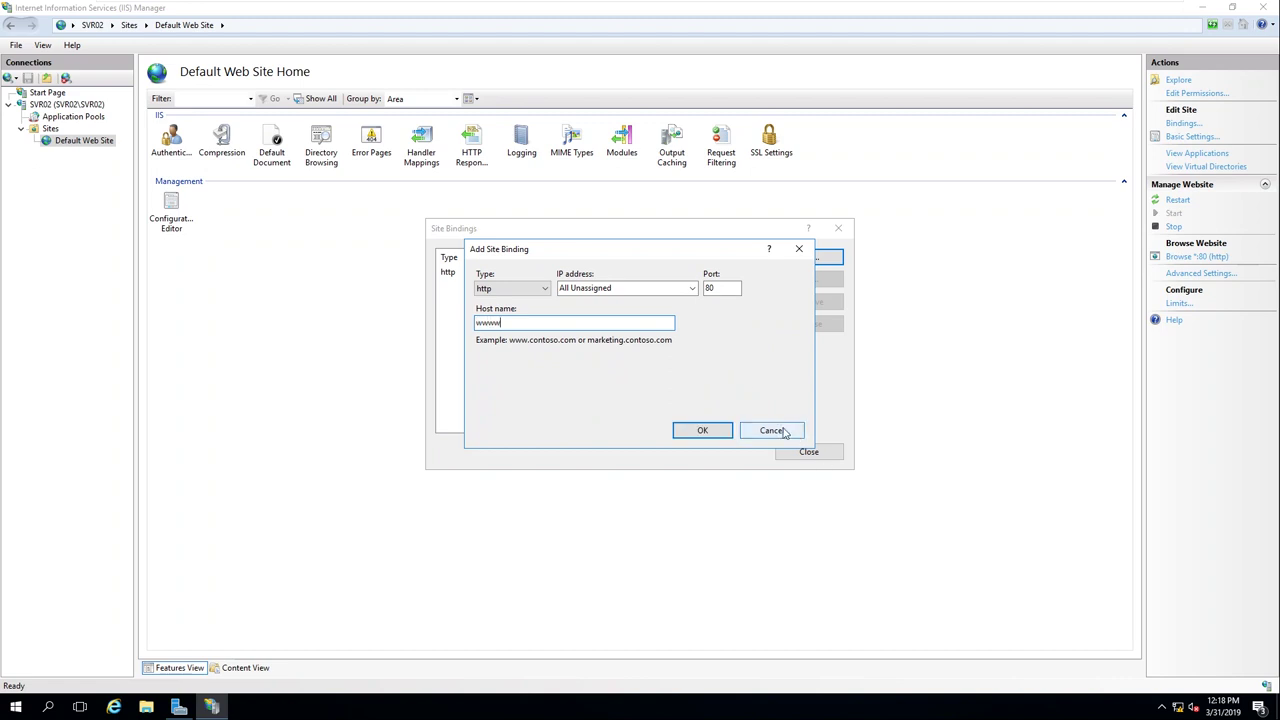
pyautogui.click(770, 430)
pyautogui.click(809, 452)
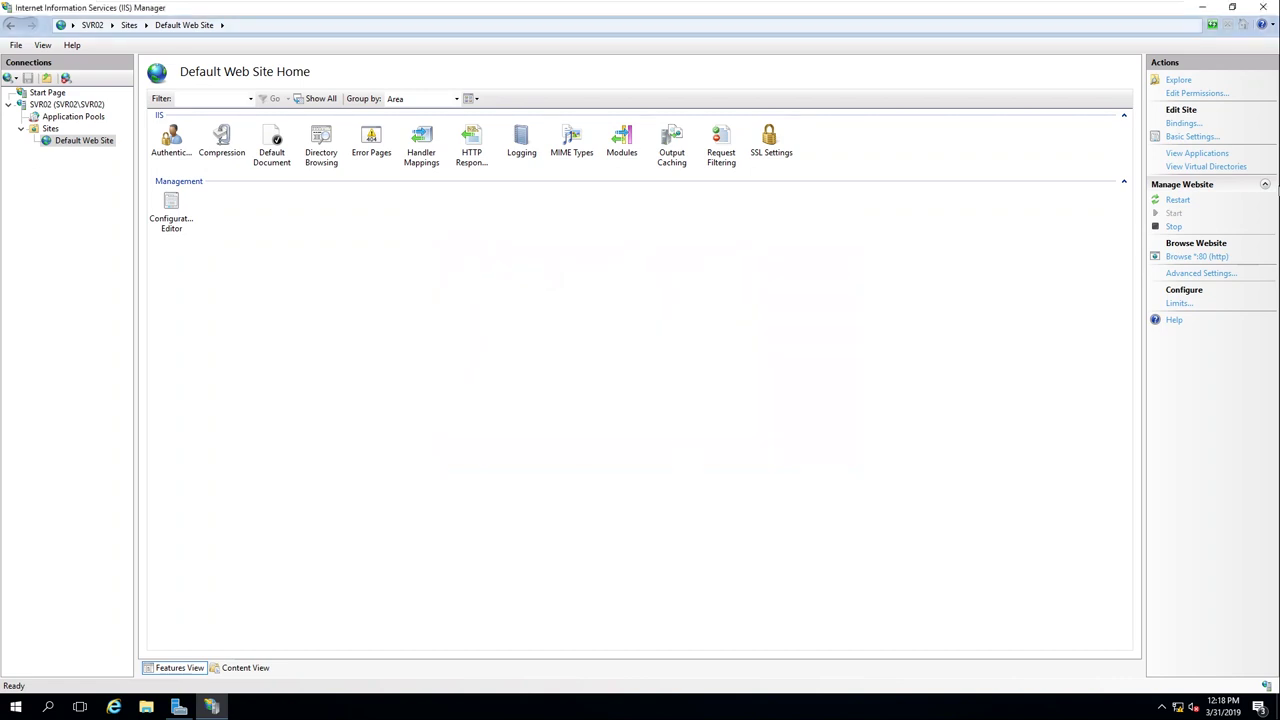
# Step: Open the Default Web Site's basic settings and inspect its physical path and the folder selection for it
pyautogui.click(1190, 137)
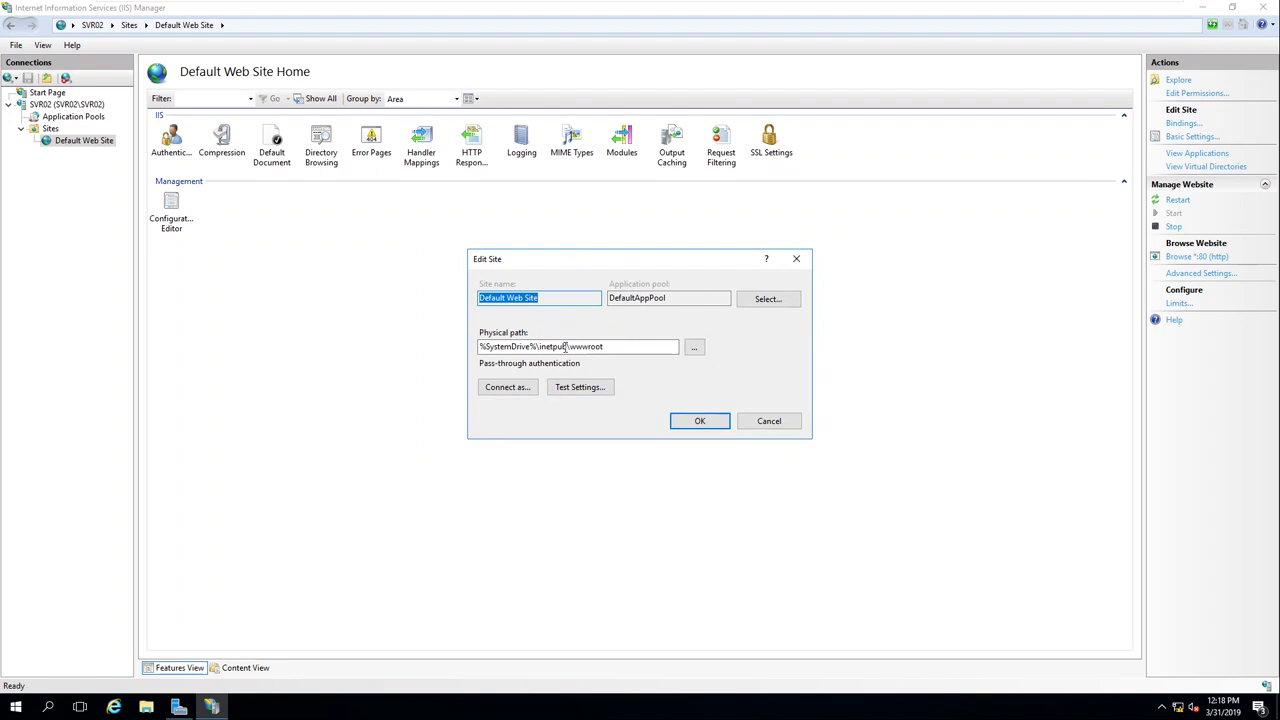
pyautogui.click(643, 348)
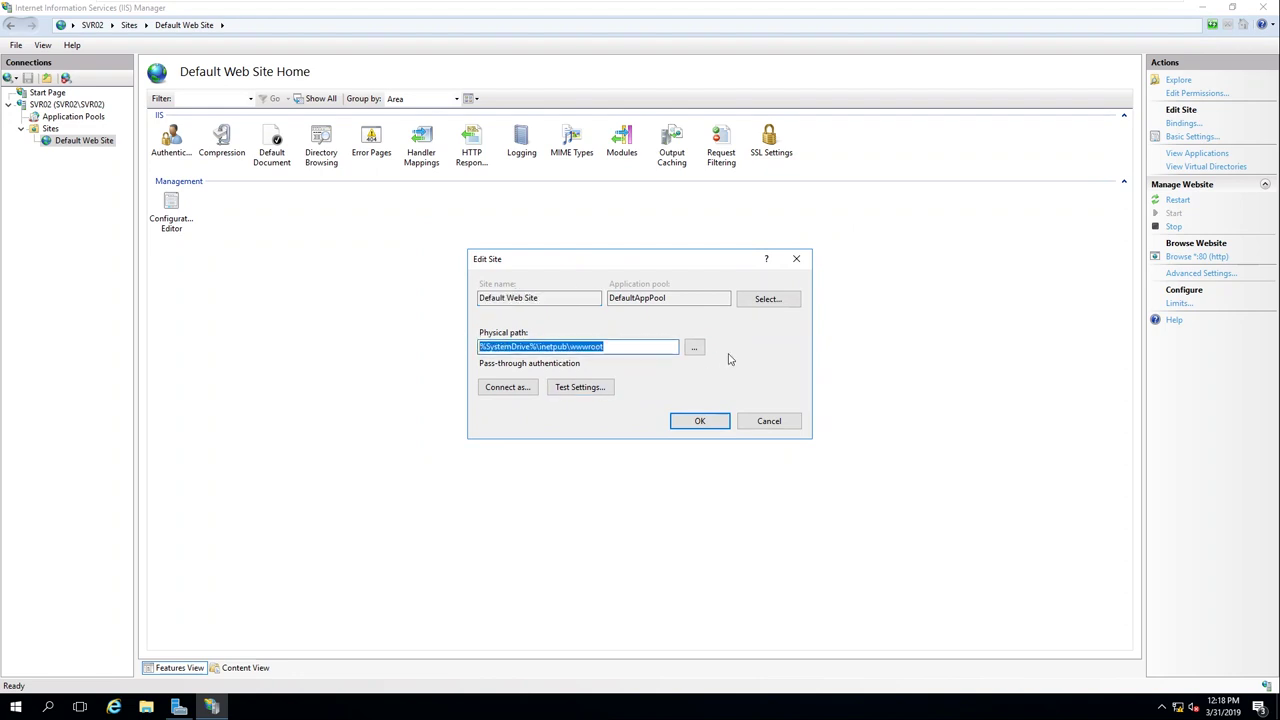
pyautogui.click(694, 347)
pyautogui.moveTo(730, 352); pyautogui.dragTo(735, 449)
pyautogui.scroll(5, 742, 355)
pyautogui.click(712, 474)
pyautogui.click(493, 346)
pyautogui.click(493, 346)
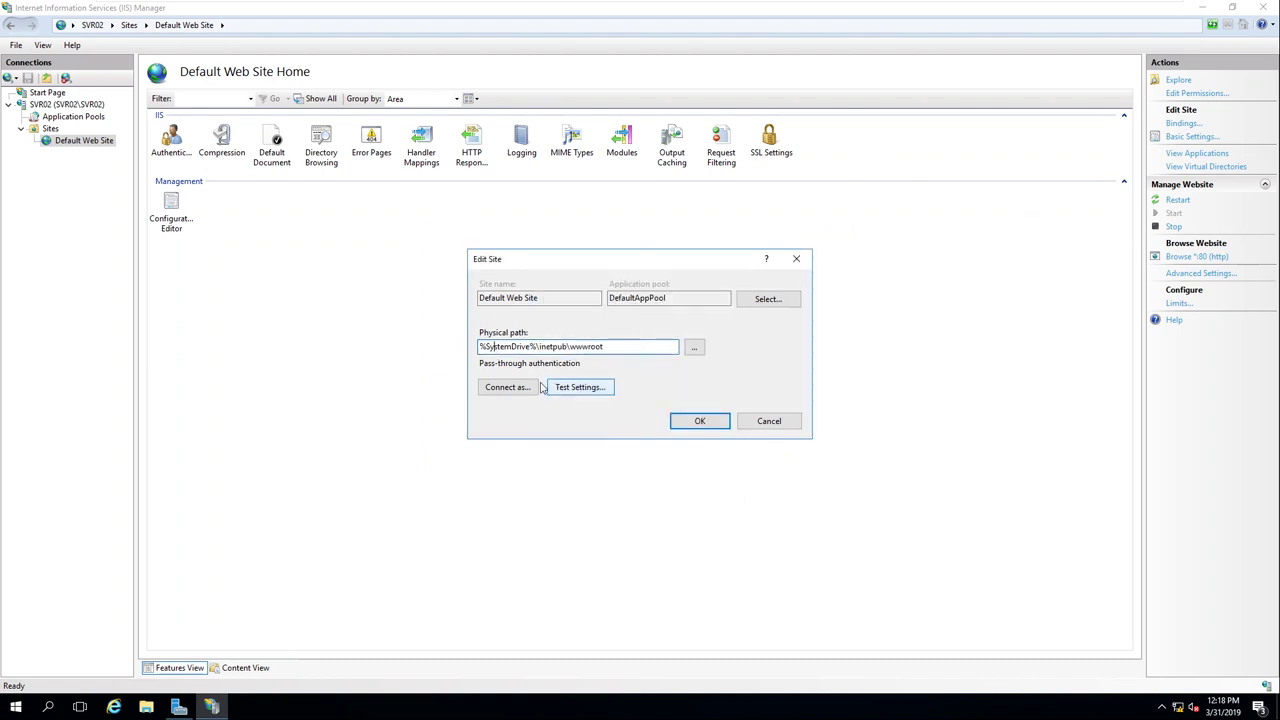
# Step: Check the site's Connect As options and test its connection settings, leaving the basic settings without saving
pyautogui.click(507, 387)
pyautogui.click(740, 400)
pyautogui.click(598, 390)
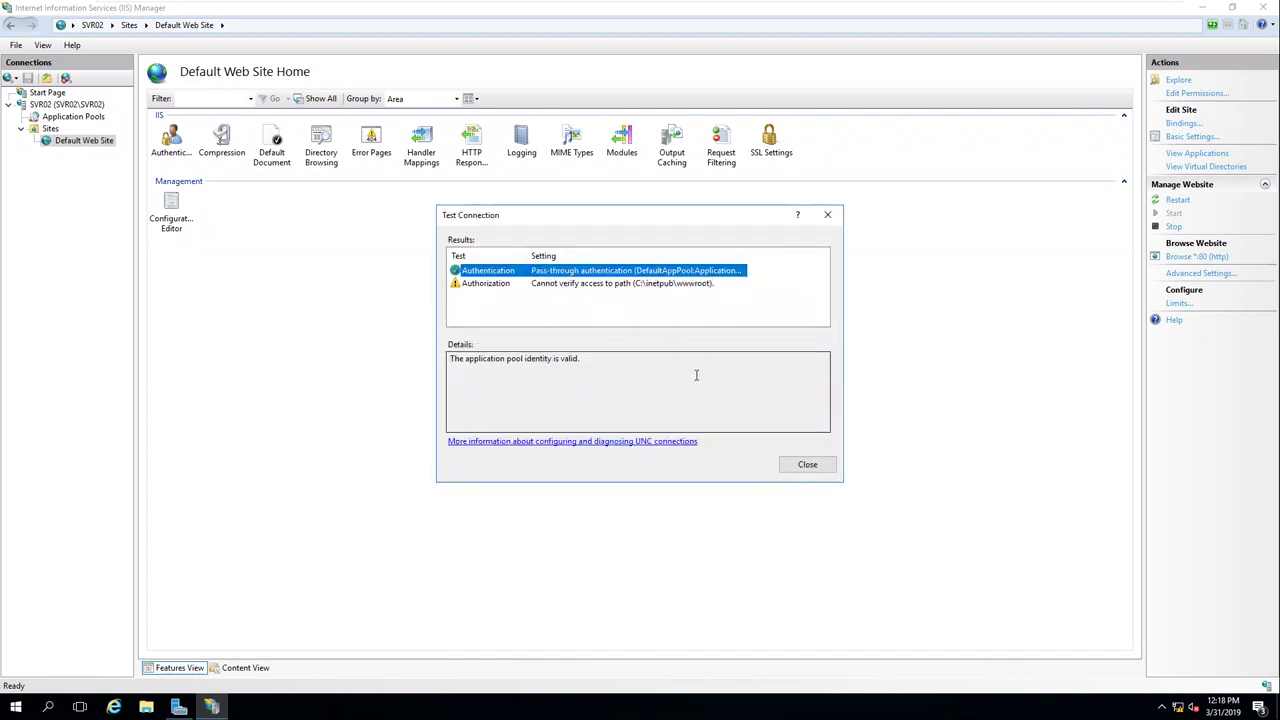
pyautogui.click(806, 464)
pyautogui.click(769, 421)
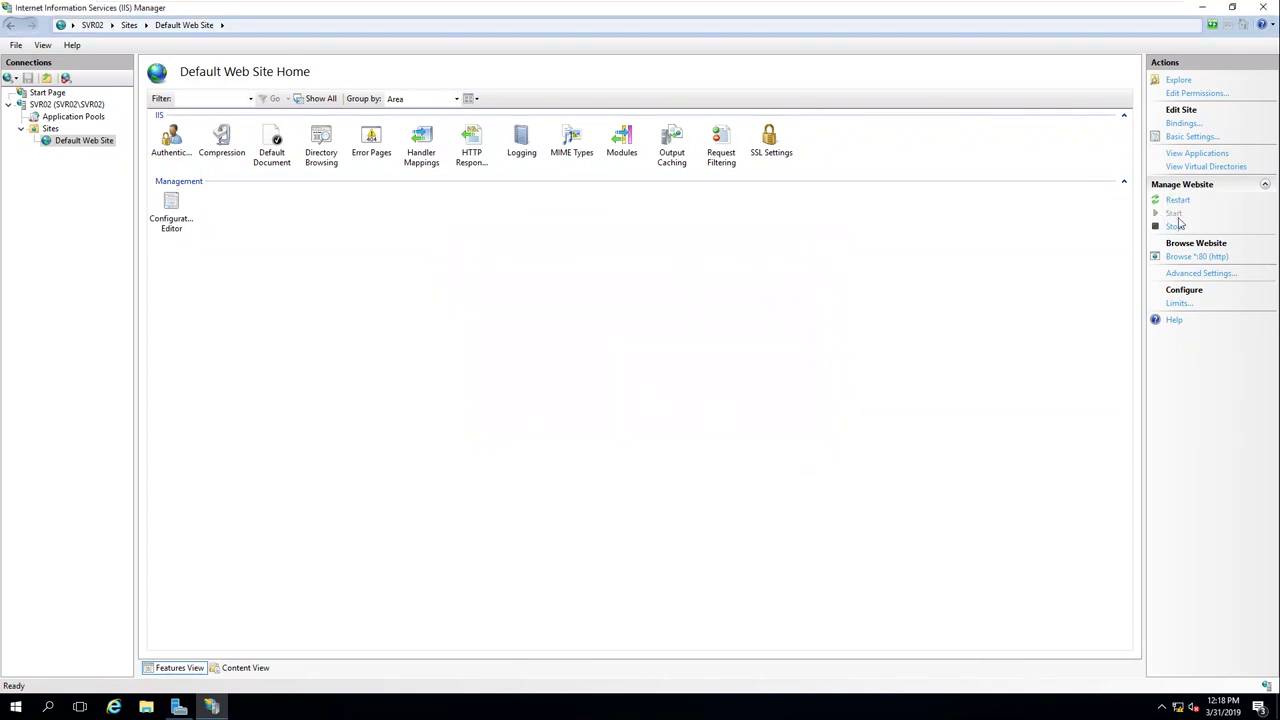
# Step: Browse the Default Web Site on port 80 with Internet Explorer as the always-used app, and close the browser after checking the page
pyautogui.click(1197, 257)
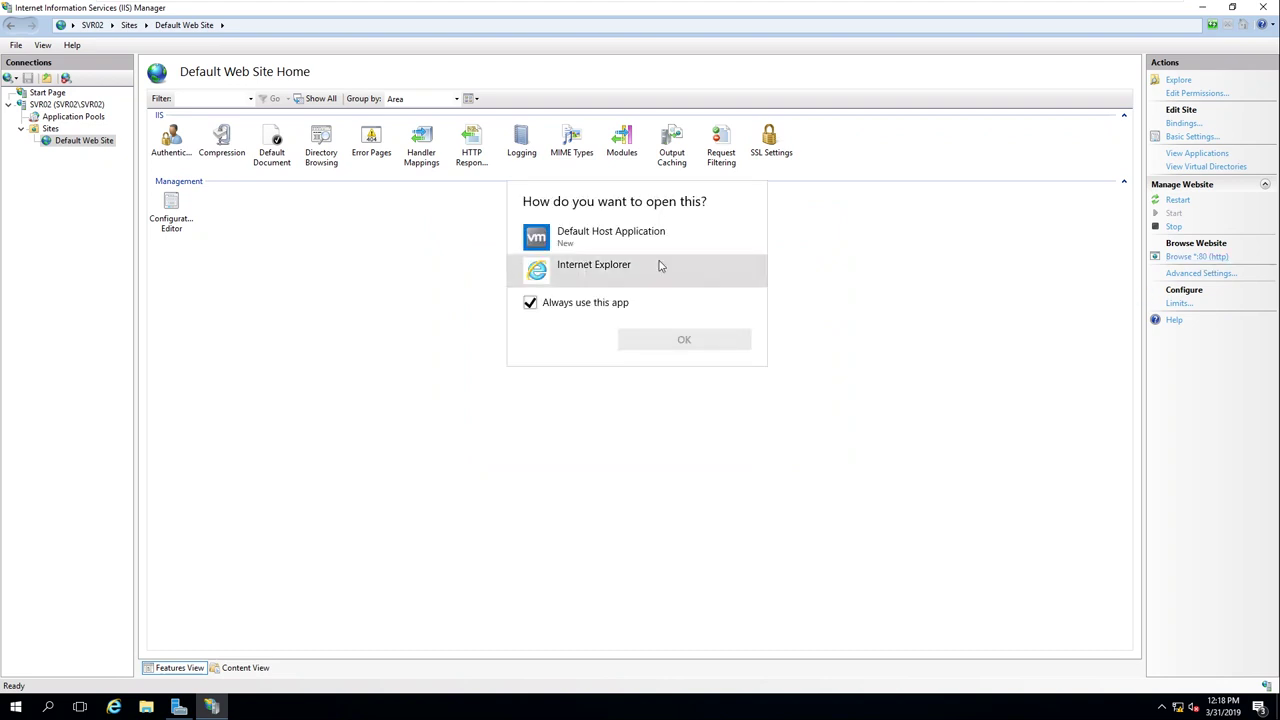
pyautogui.click(607, 273)
pyautogui.click(680, 340)
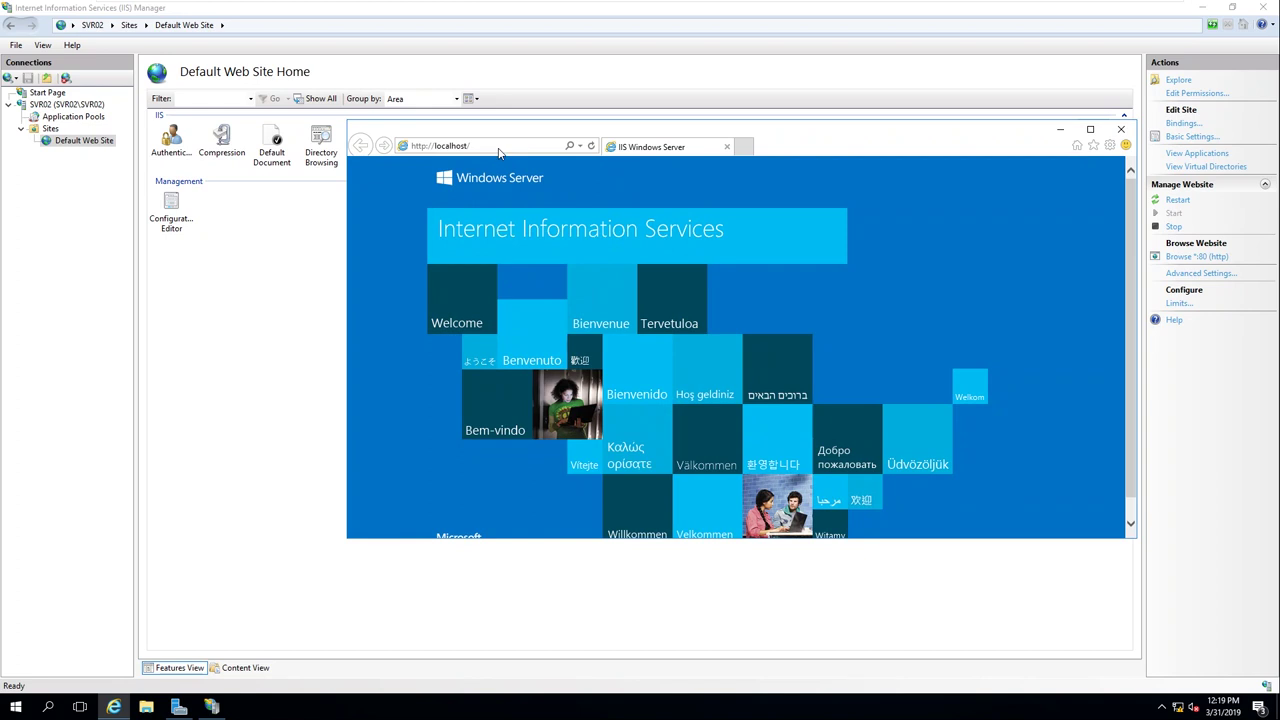
pyautogui.click(519, 142)
pyautogui.click(540, 143)
pyautogui.click(540, 143)
pyautogui.click(1121, 129)
# Step: Review the Default Web Site's advanced settings, including the Bindings property, and close them
pyautogui.click(1200, 273)
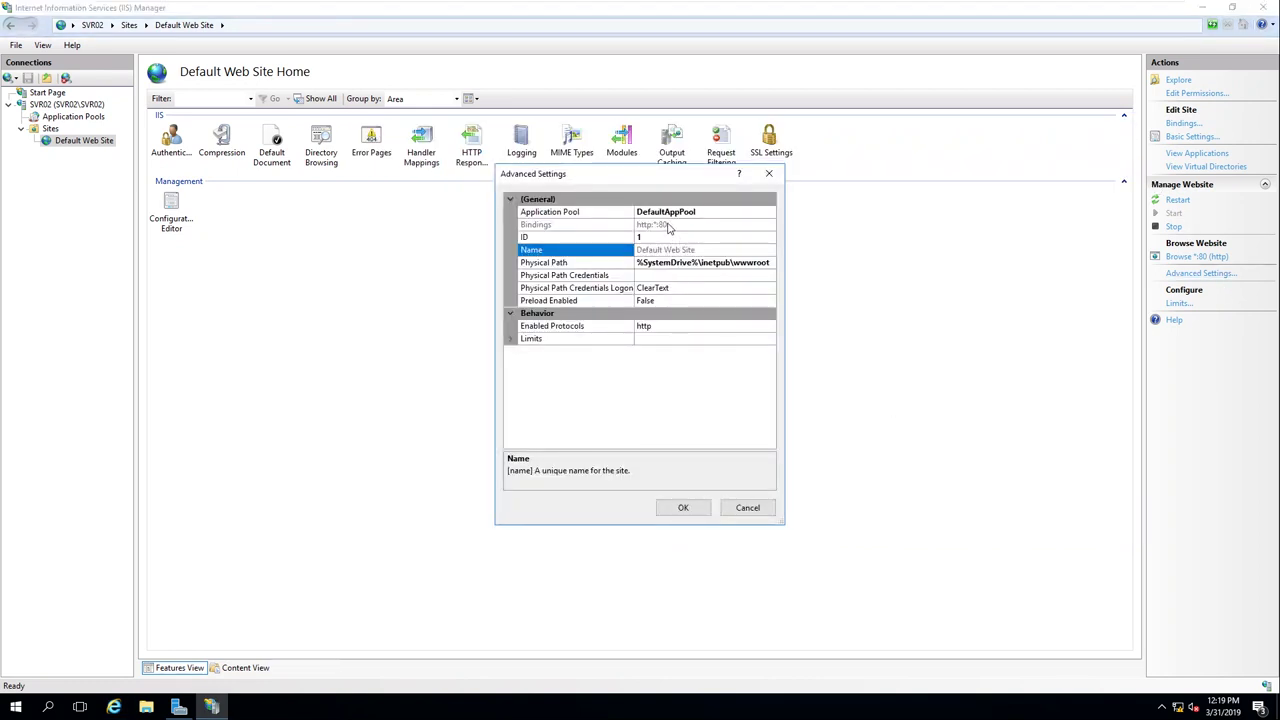
pyautogui.click(668, 225)
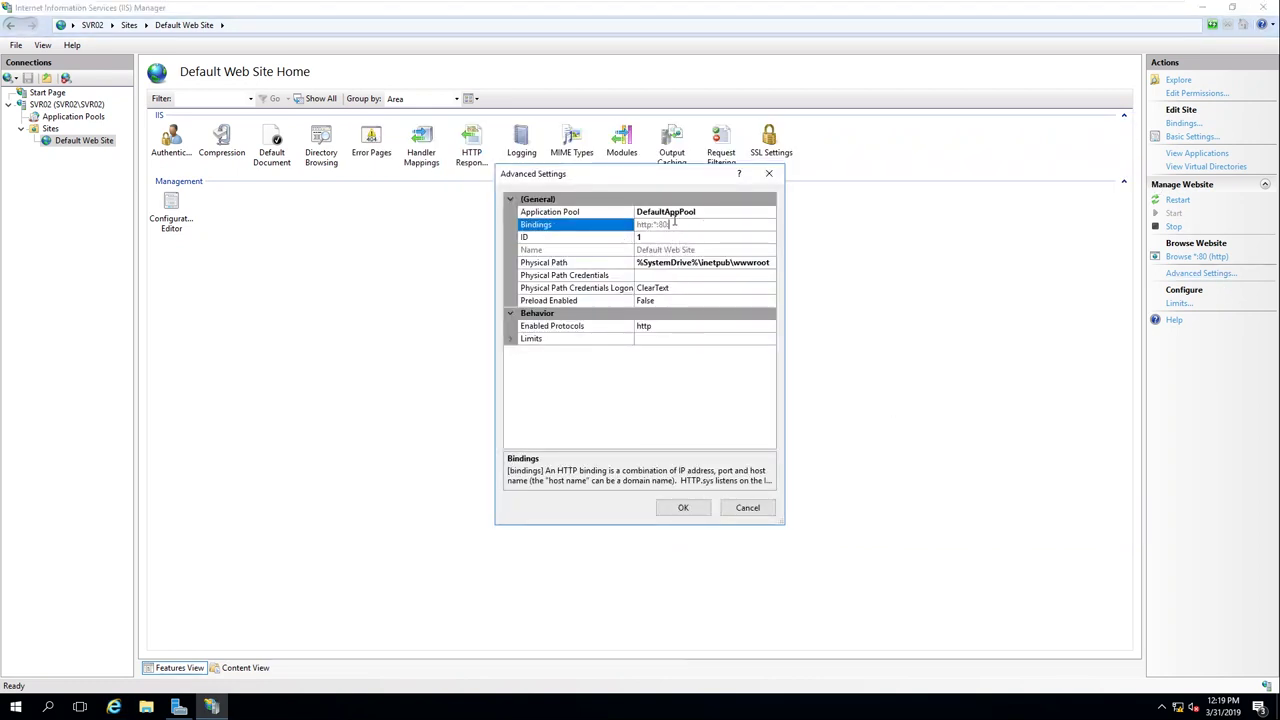
pyautogui.click(768, 174)
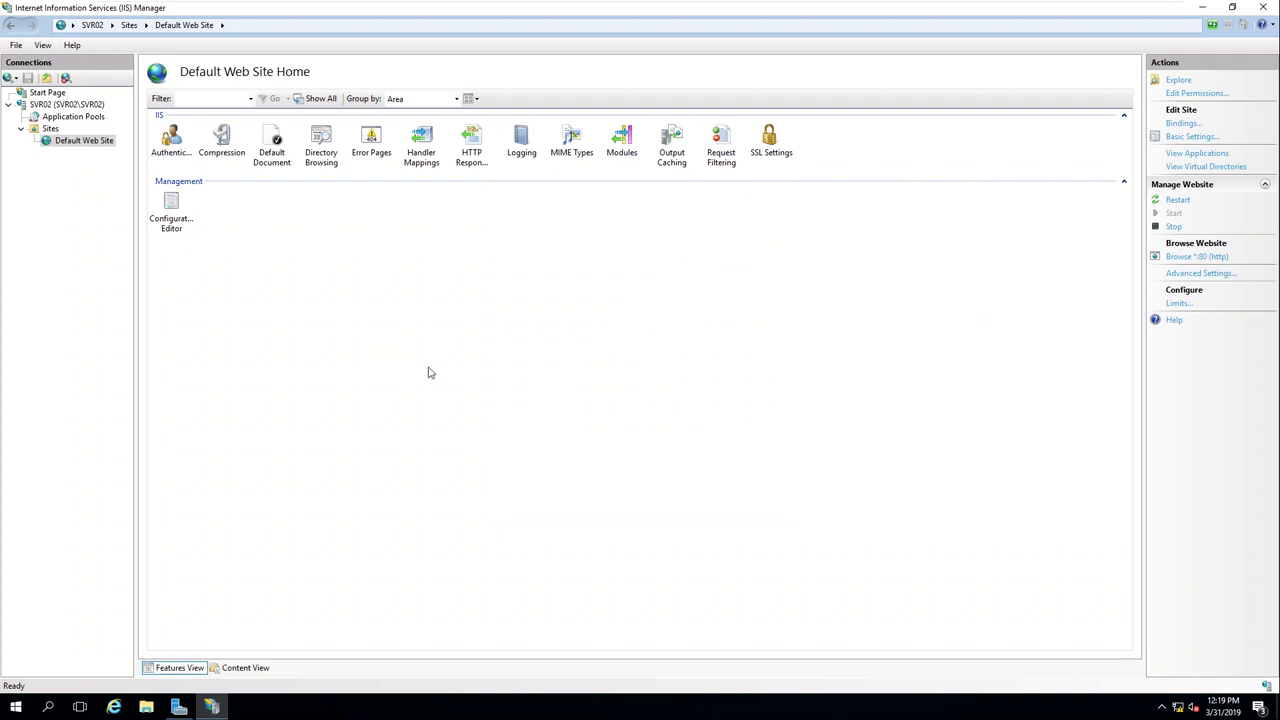
# Step: Try to add a website named testing.com under Sites
pyautogui.click(97, 148)
pyautogui.press('Left')
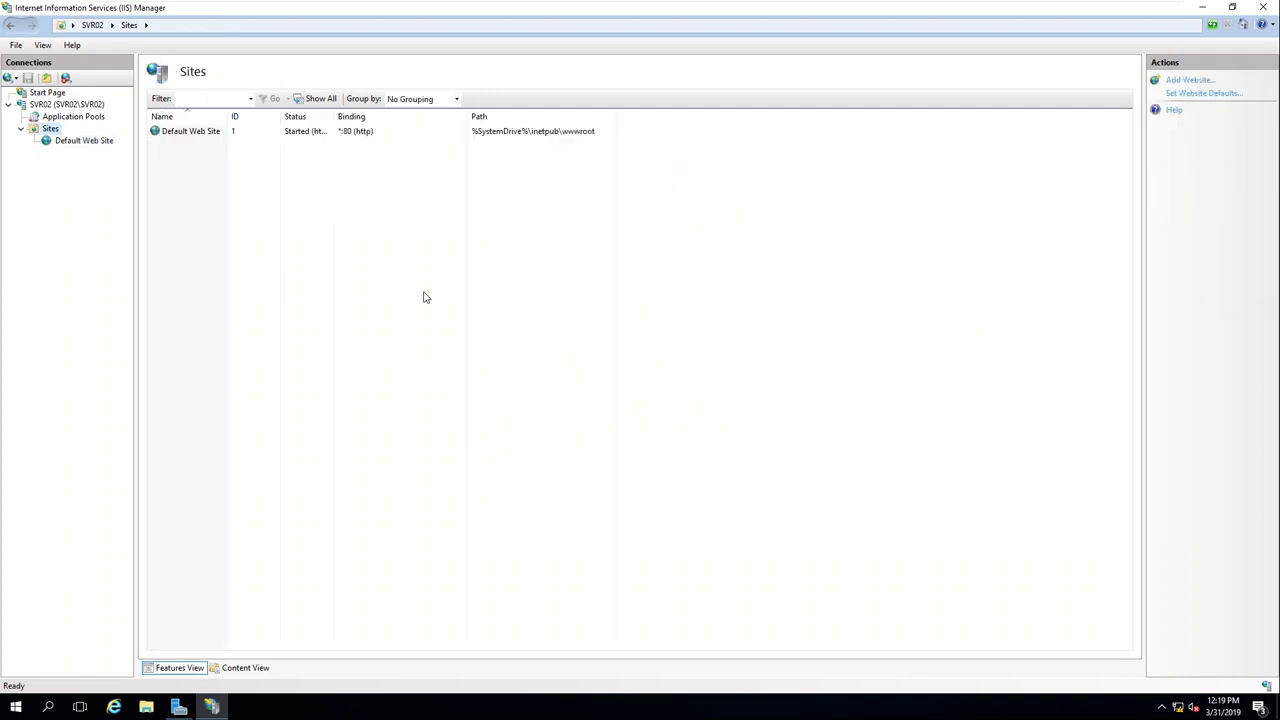
pyautogui.click(97, 148)
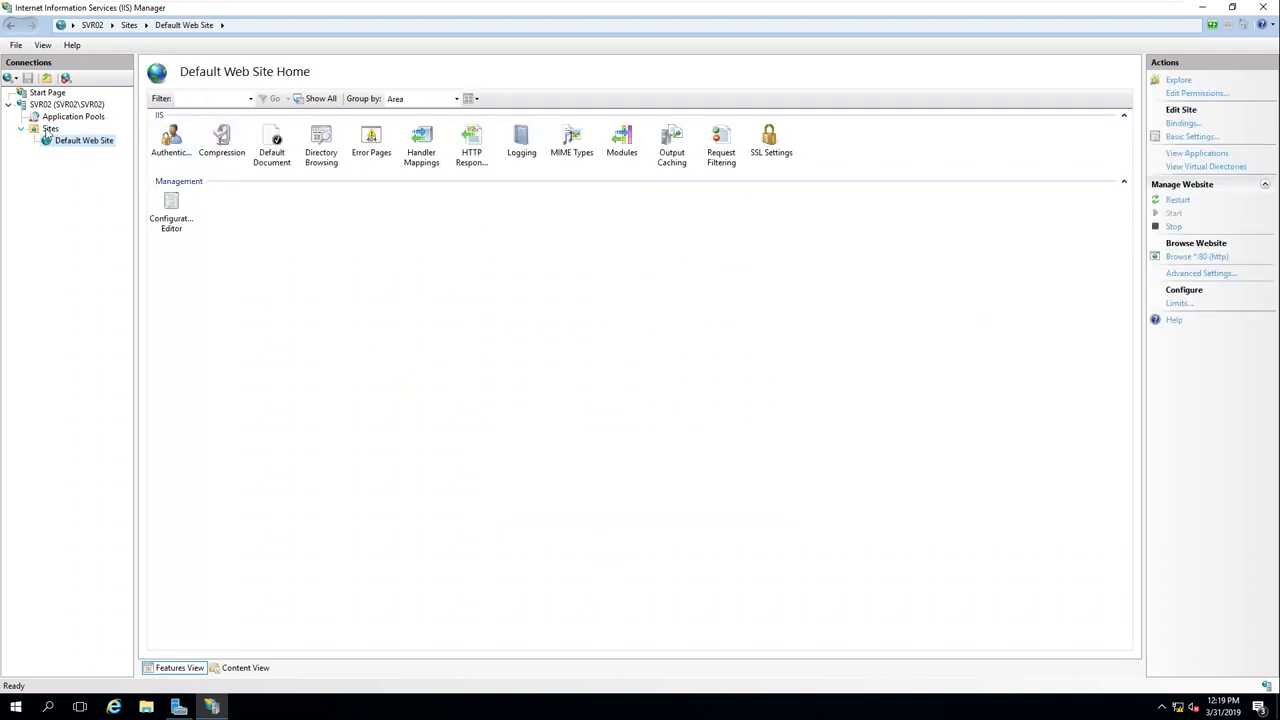
pyautogui.click(52, 131)
pyautogui.rightClick(52, 133)
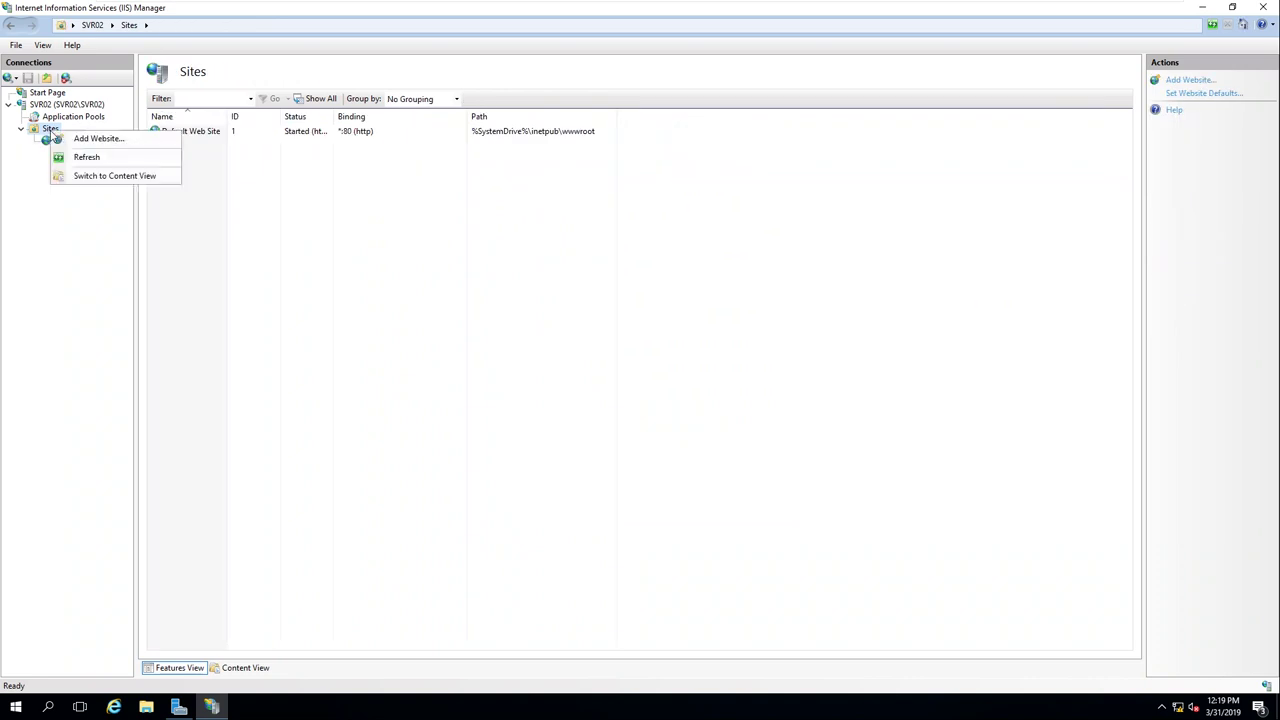
pyautogui.click(156, 143)
pyautogui.moveTo(639, 172); pyautogui.dragTo(694, 164)
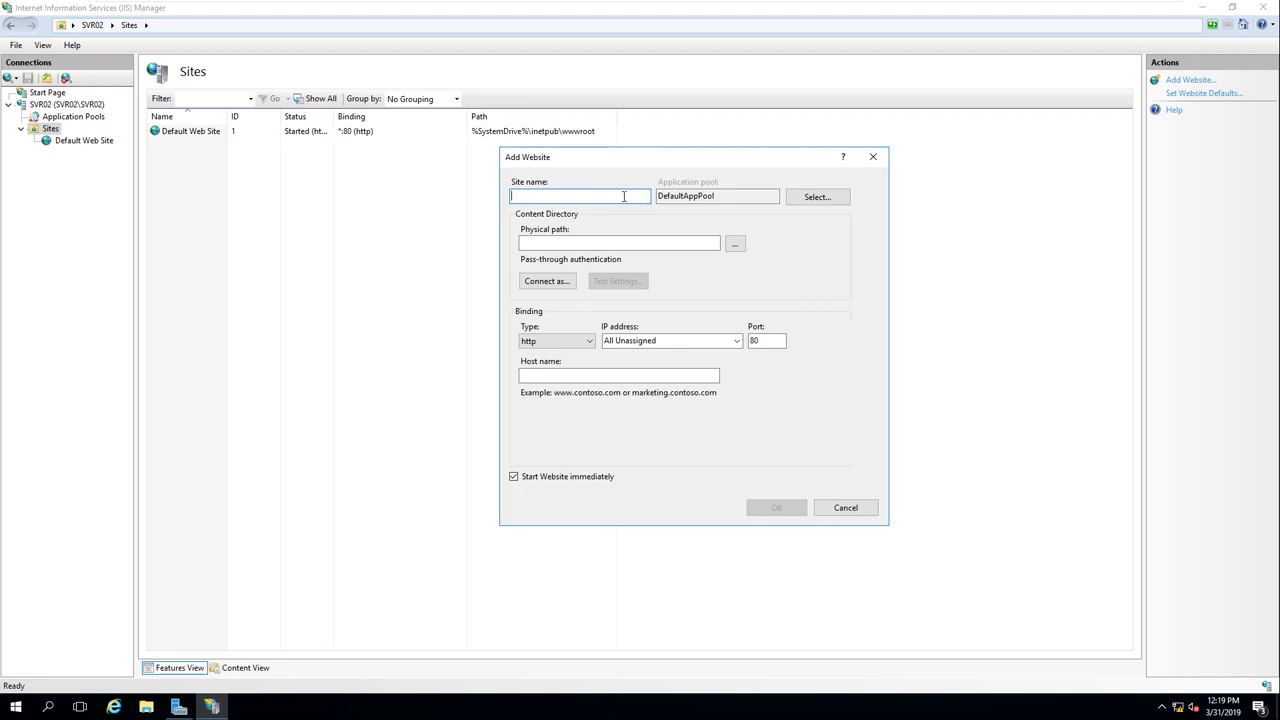
pyautogui.write('testing.com')
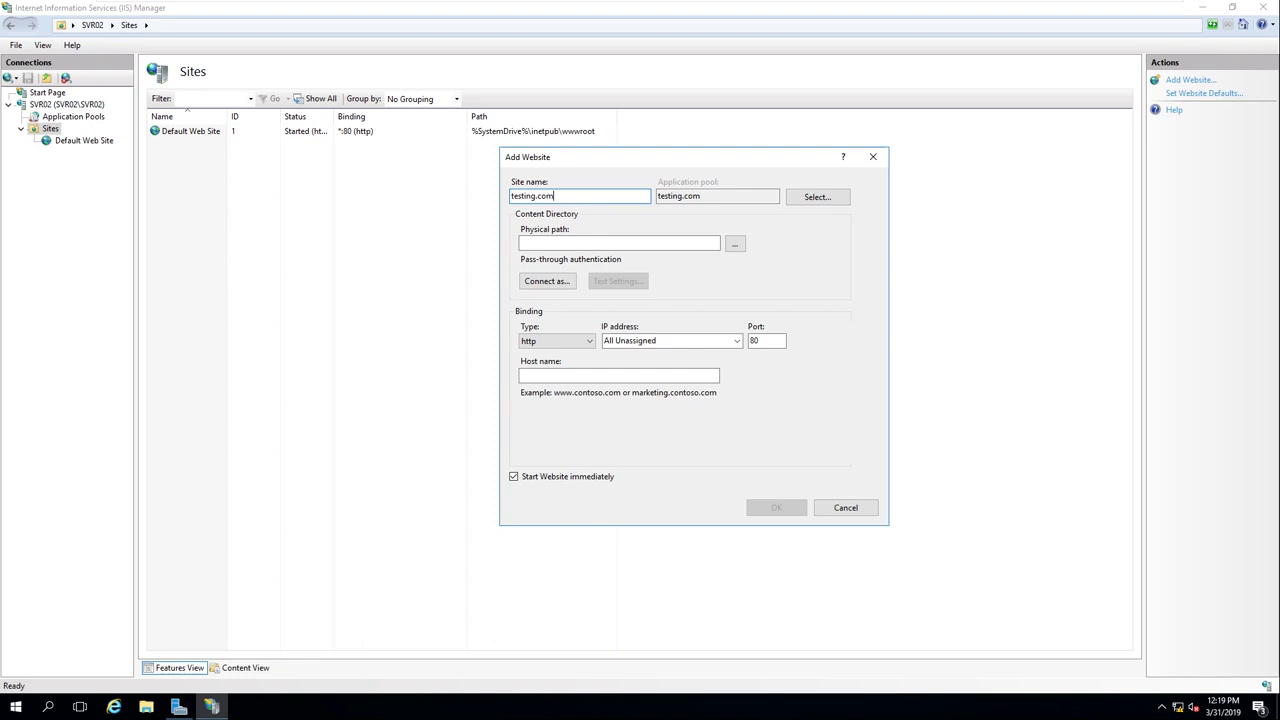
pyautogui.press('BackSpace')
pyautogui.press('BackSpace')
pyautogui.press('BackSpace')
pyautogui.press('BackSpace')
pyautogui.click(845, 508)
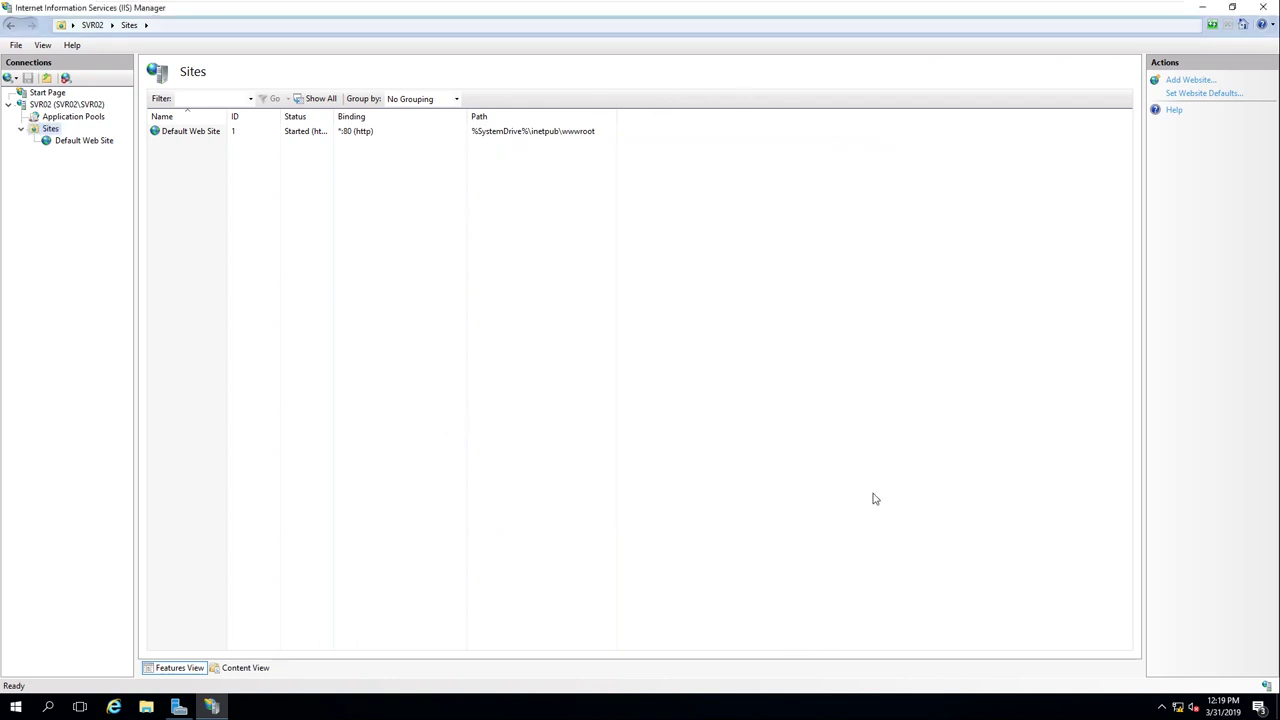
# Step: Power on the SVR01 virtual machine and agree to try connecting the sata0:1 device at every power-on
pyautogui.moveTo(949, 6)
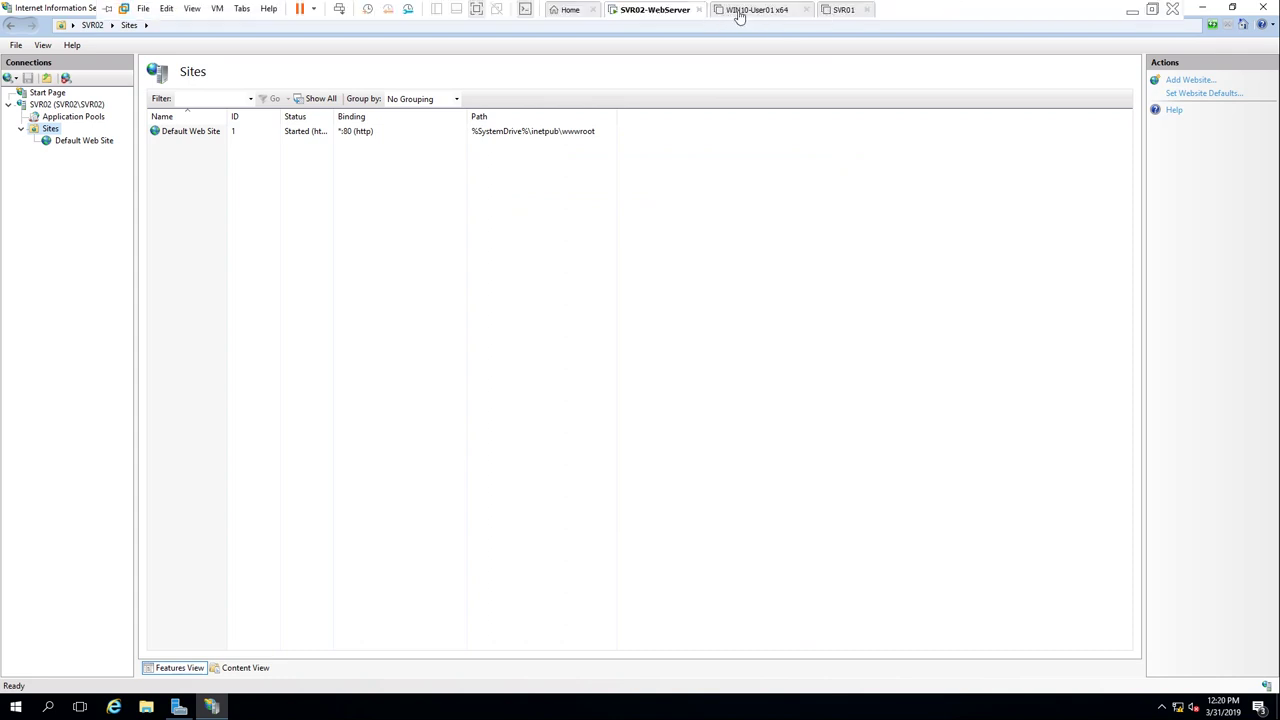
pyautogui.click(843, 9)
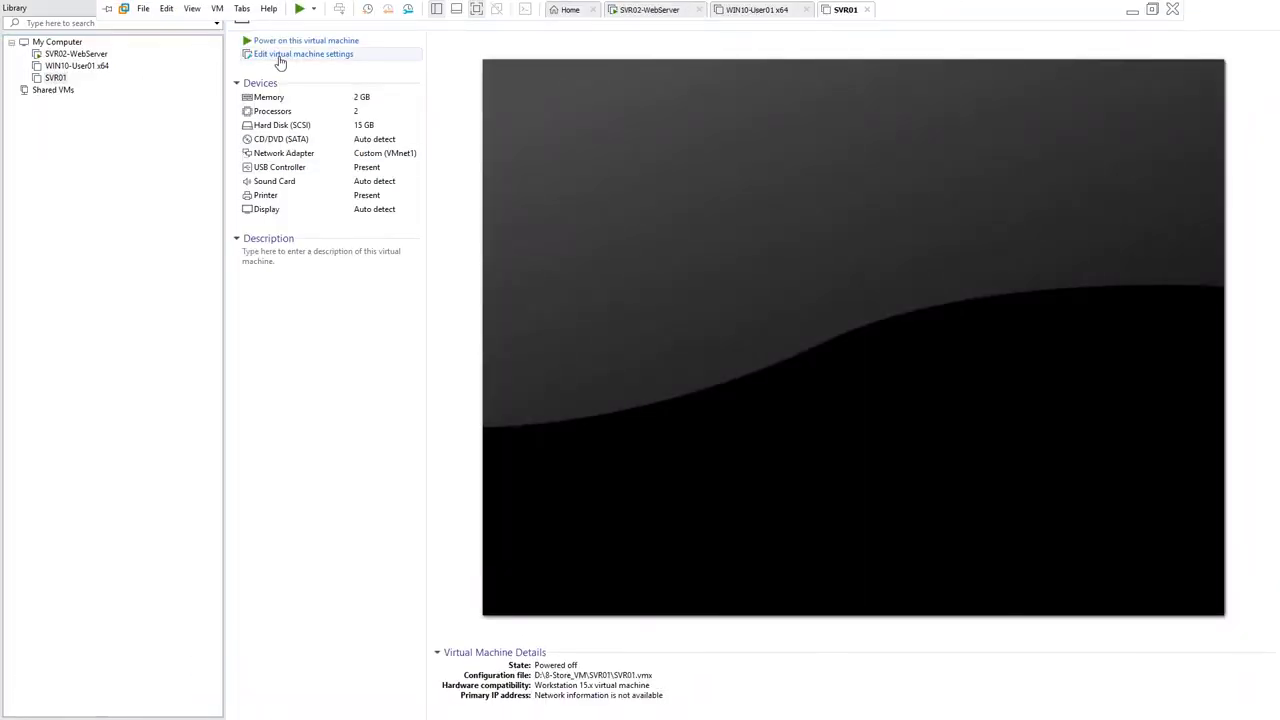
pyautogui.click(306, 44)
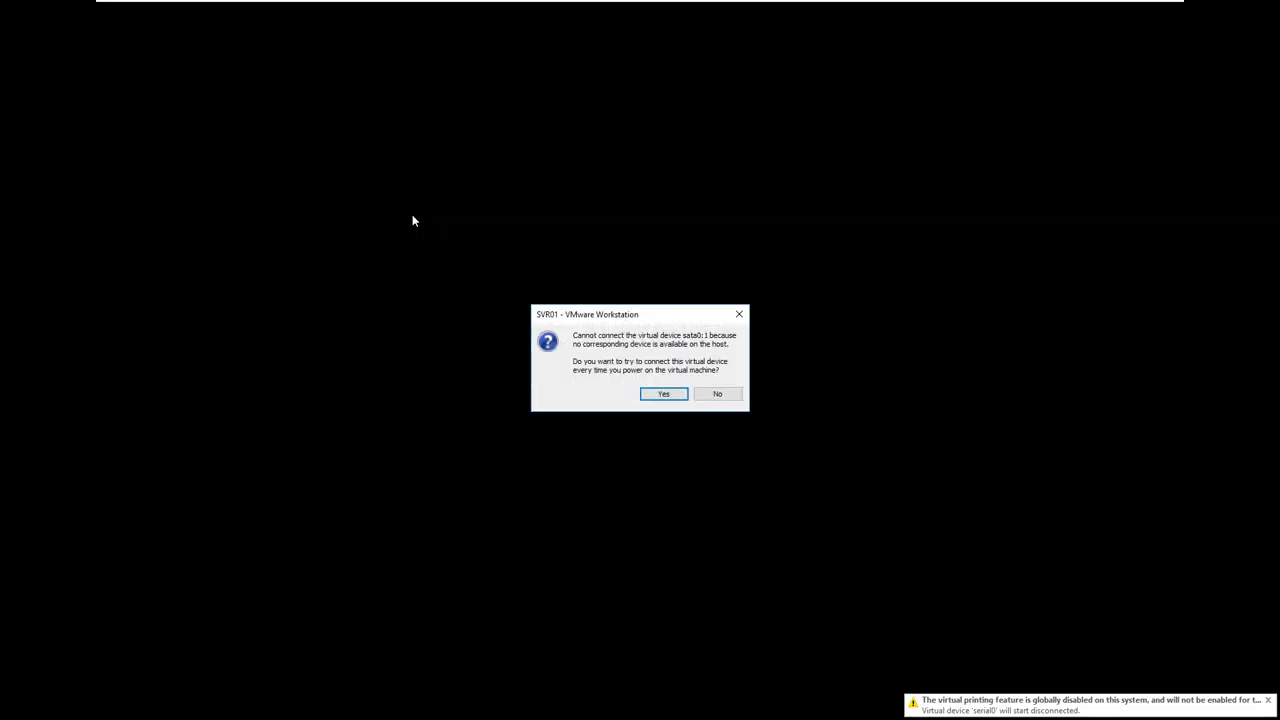
pyautogui.click(662, 394)
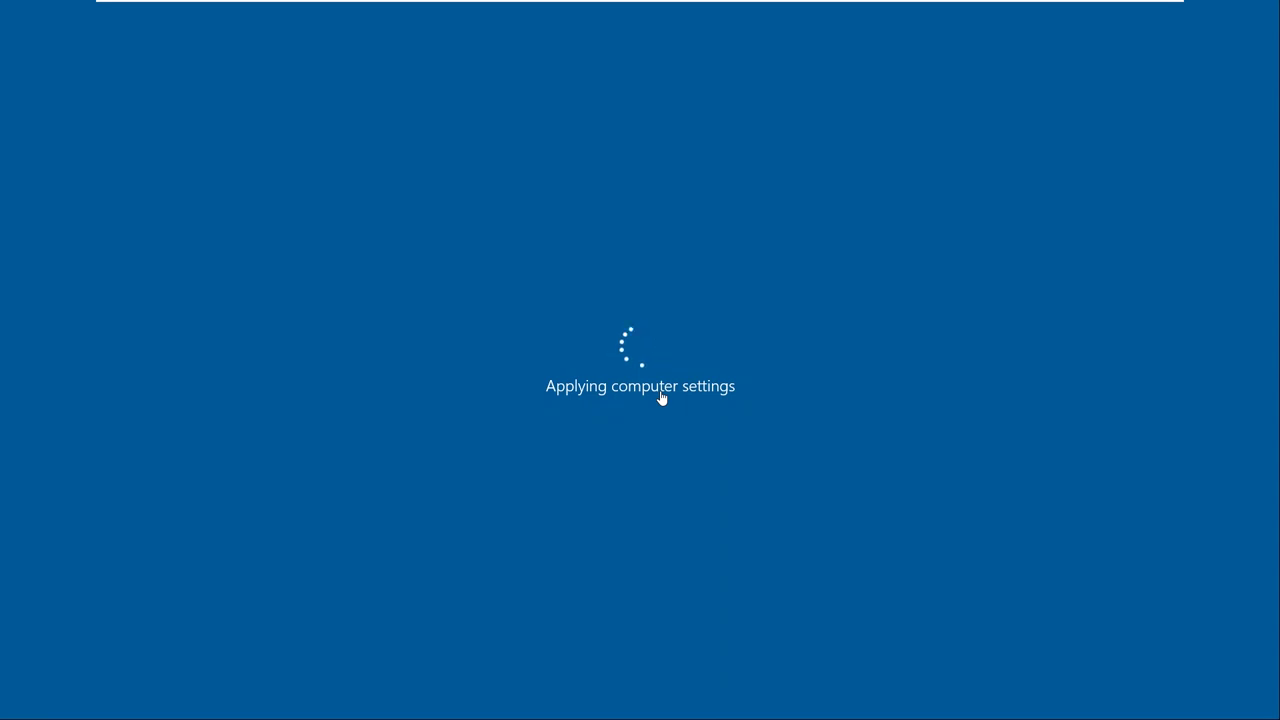
# Step: On the SVR02-WebServer machine, run ipconfig in Command Prompt, copy the IPv4 address, and close the prompt
pyautogui.moveTo(820, 5)
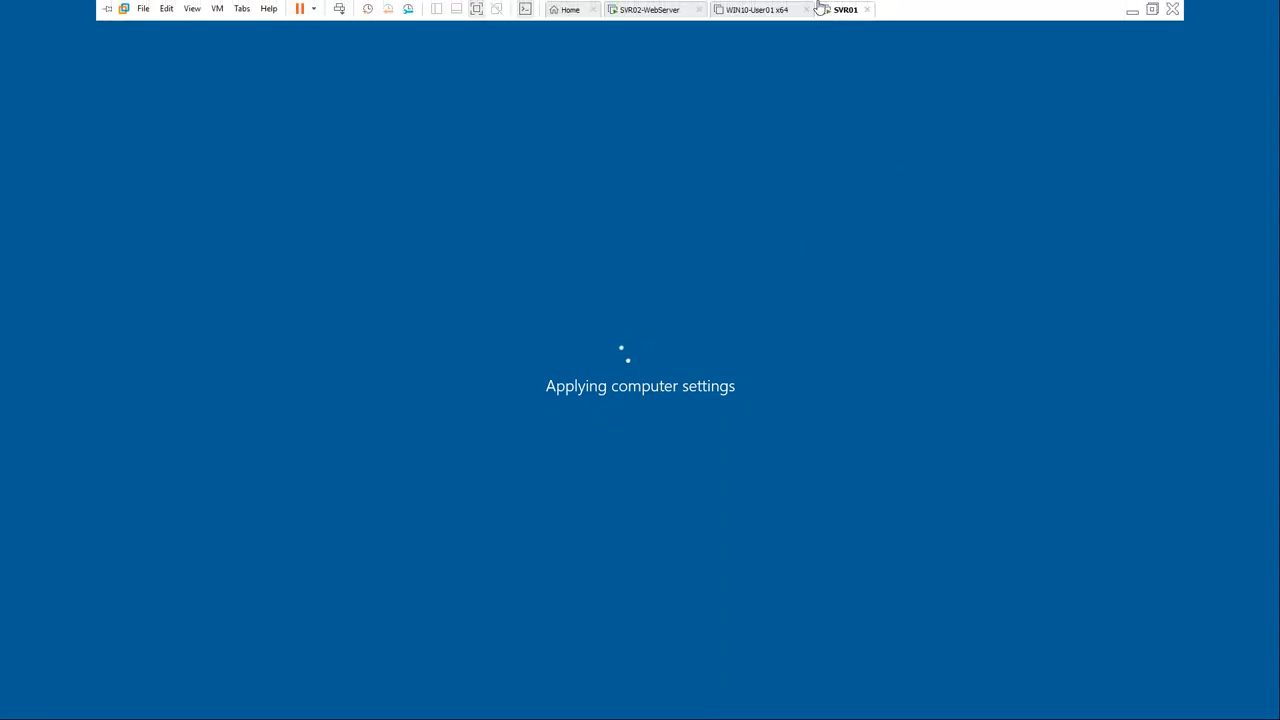
pyautogui.click(638, 9)
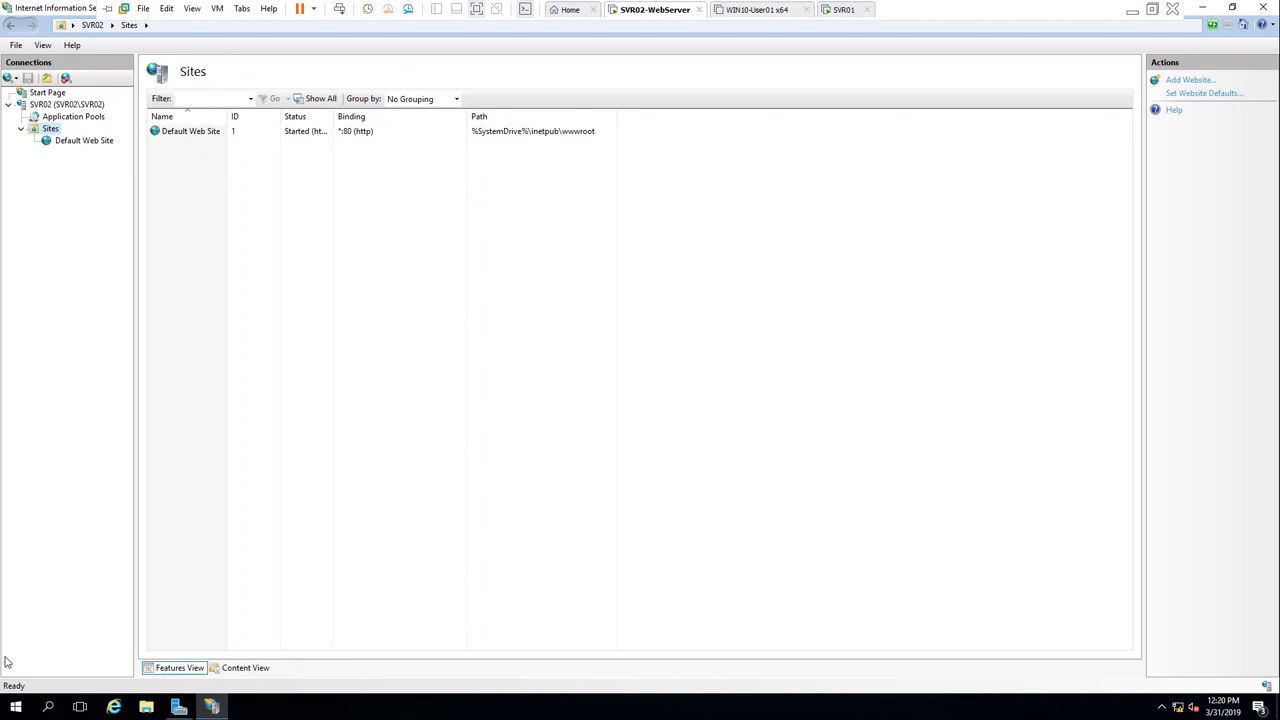
pyautogui.click(9, 711)
pyautogui.write('cmd\\')
pyautogui.press('Escape')
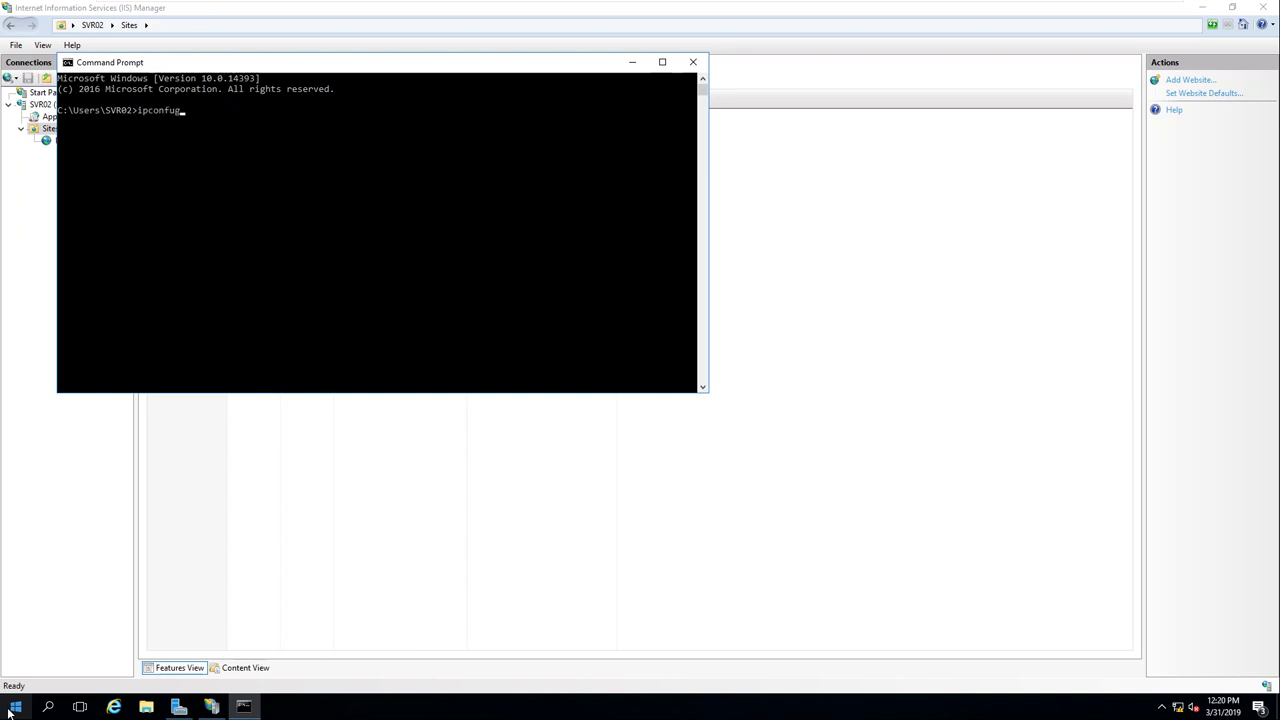
pyautogui.write('ipconfig')
pyautogui.press('Return')
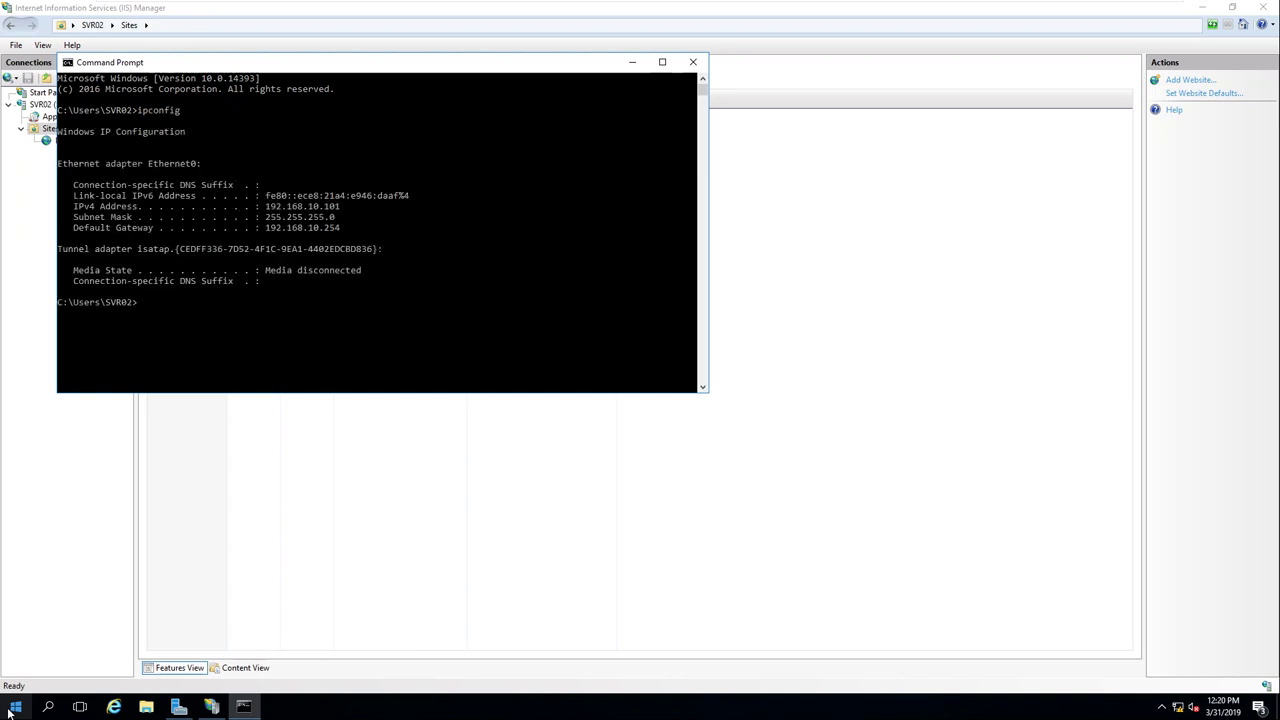
pyautogui.click(265, 207)
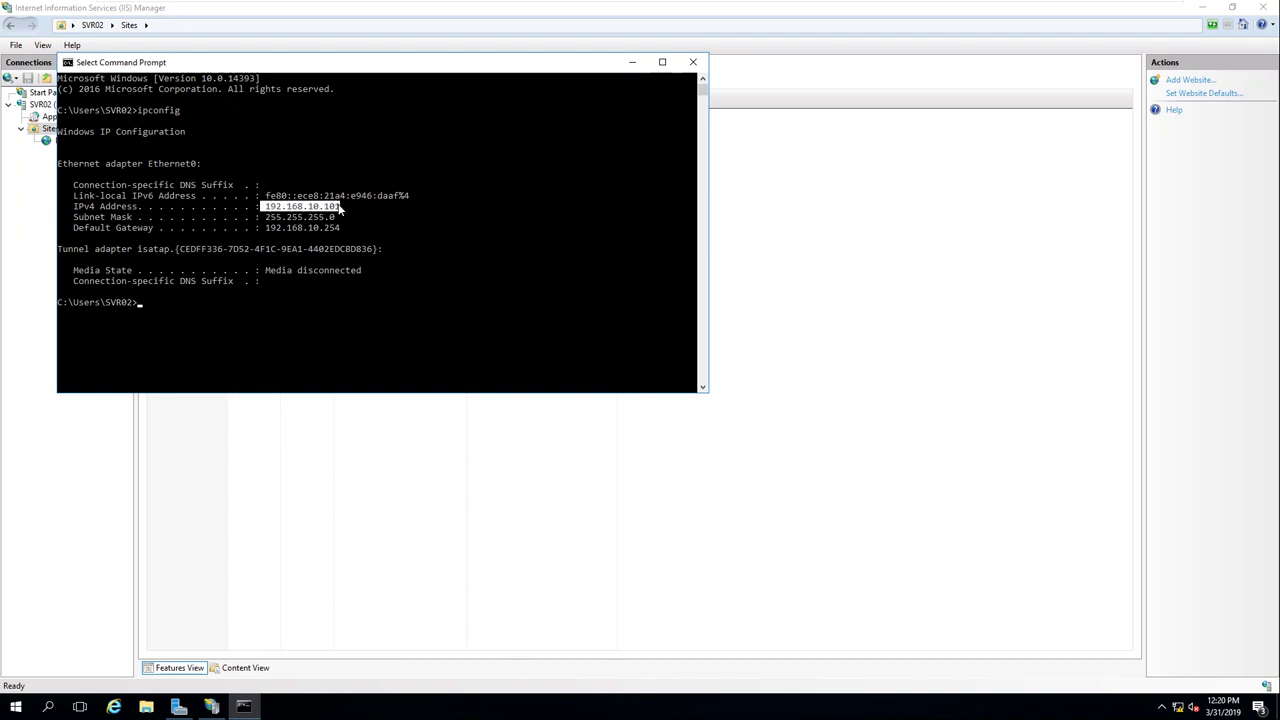
pyautogui.hotkey('ctrl', 'c')
pyautogui.click(693, 62)
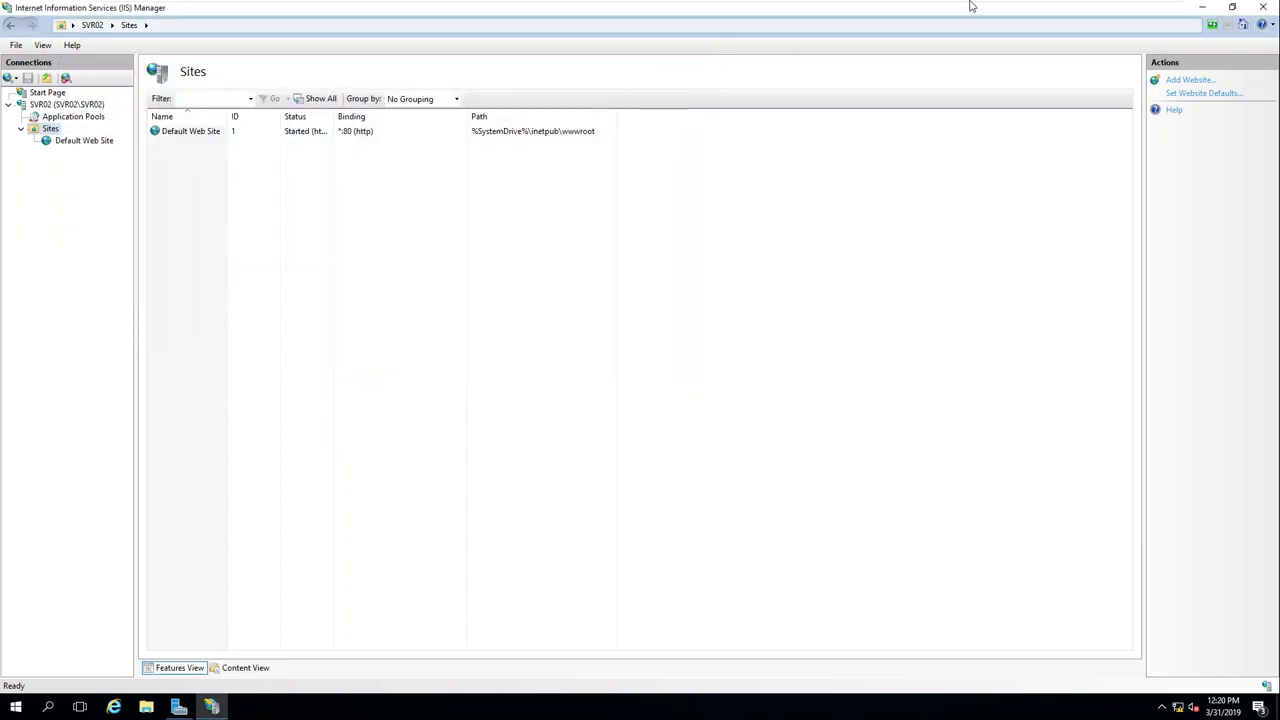
pyautogui.moveTo(1037, 4)
pyautogui.click(850, 10)
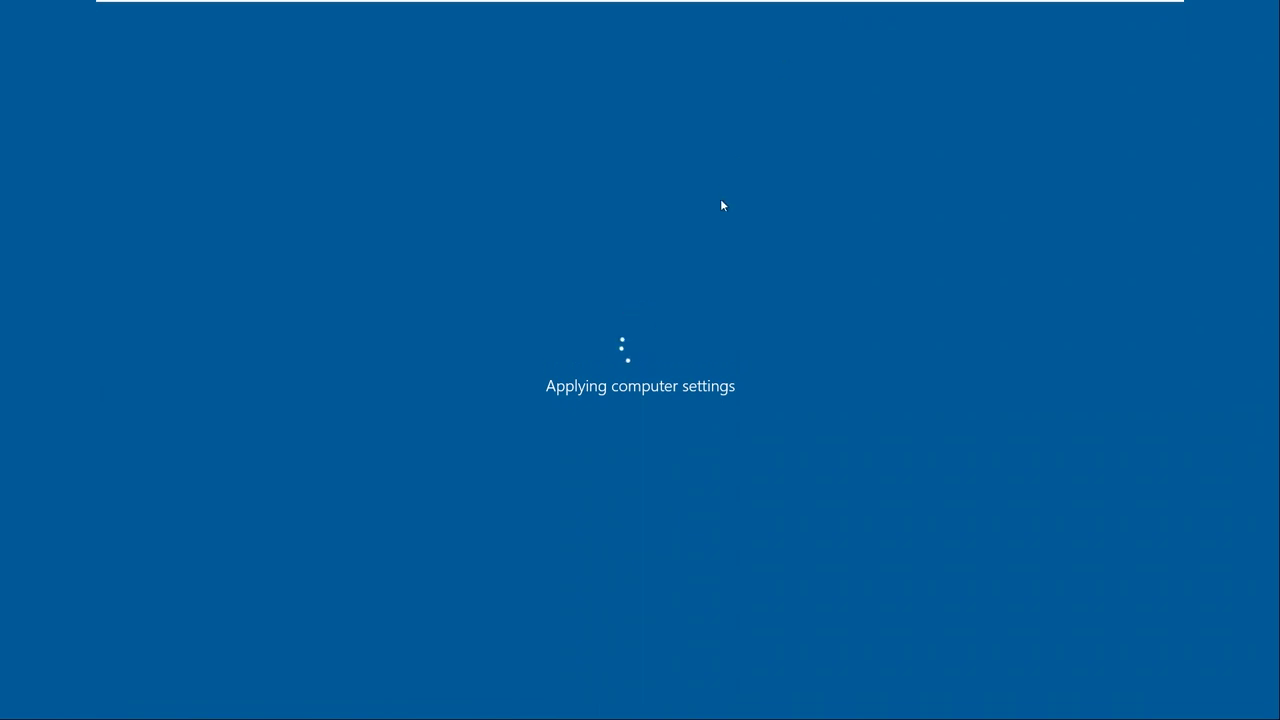
pyautogui.click(667, 12)
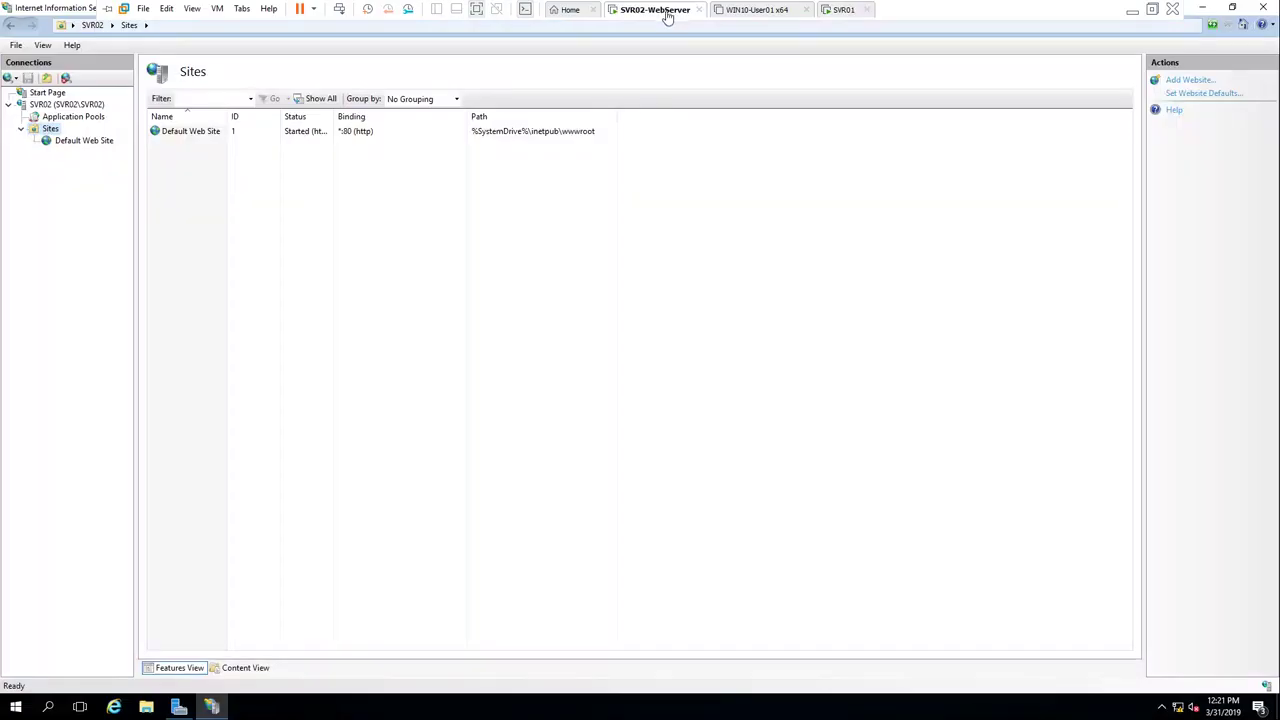
pyautogui.click(843, 12)
pyautogui.click(660, 10)
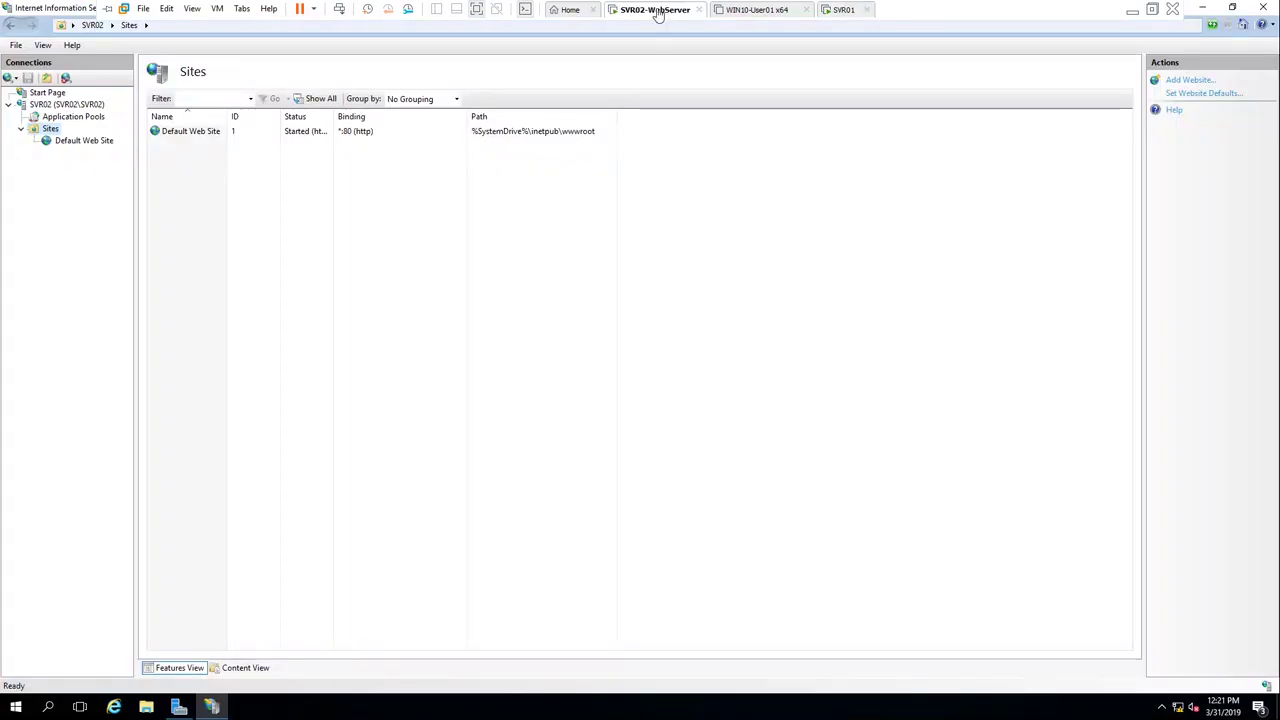
pyautogui.click(84, 140)
pyautogui.click(50, 129)
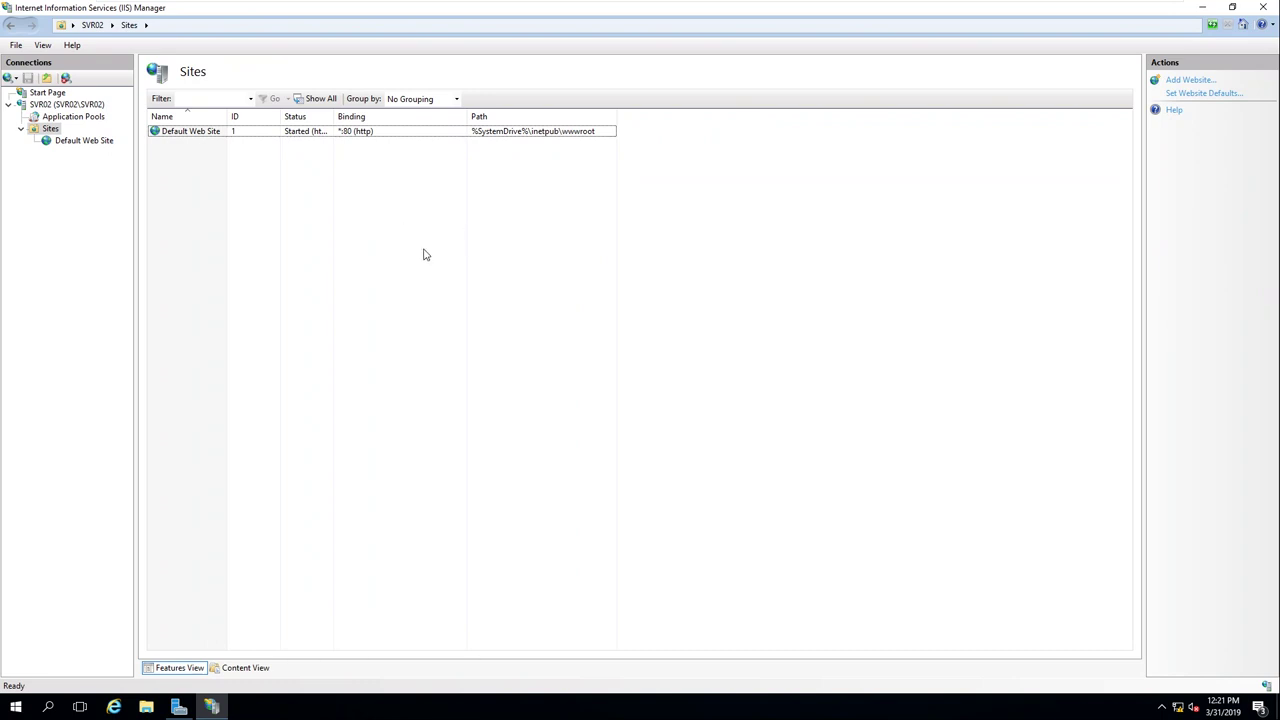
# Step: Switch to the SVR01 machine, unlock it, and sign in to the TESTING\Administrator account with its password
pyautogui.moveTo(670, 6)
pyautogui.click(843, 9)
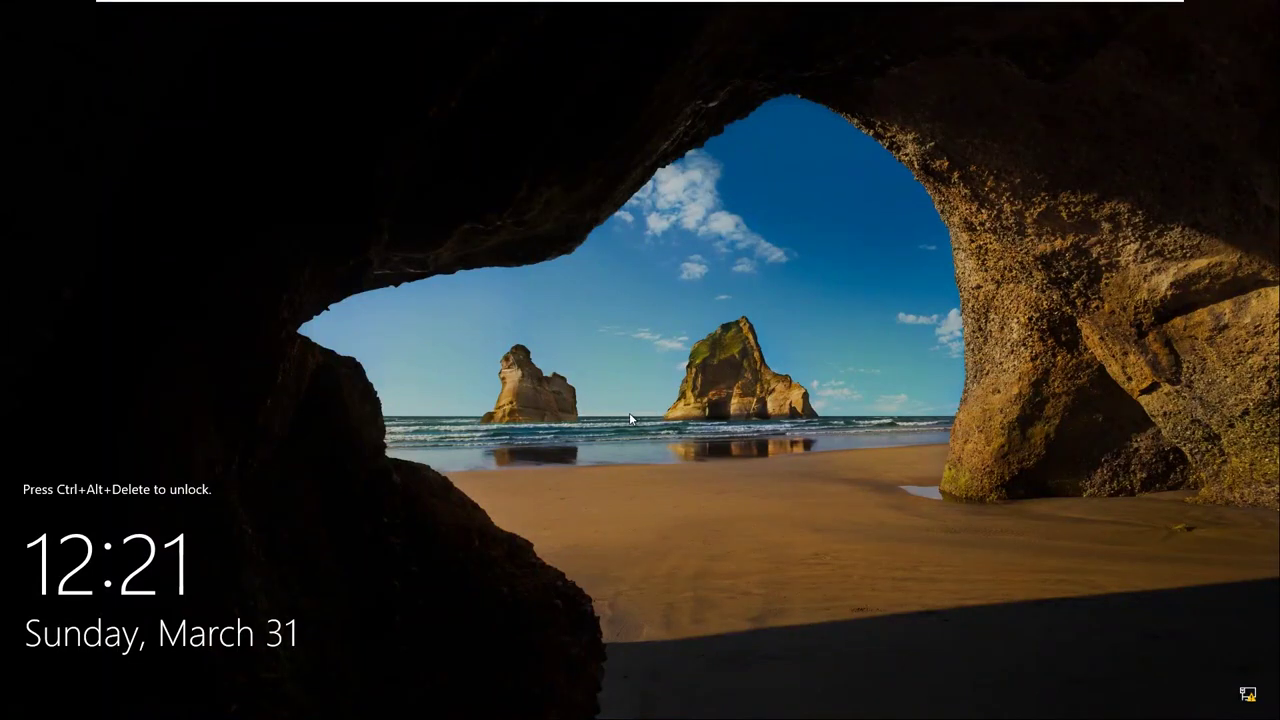
pyautogui.press('ctrl+alt+Insert')
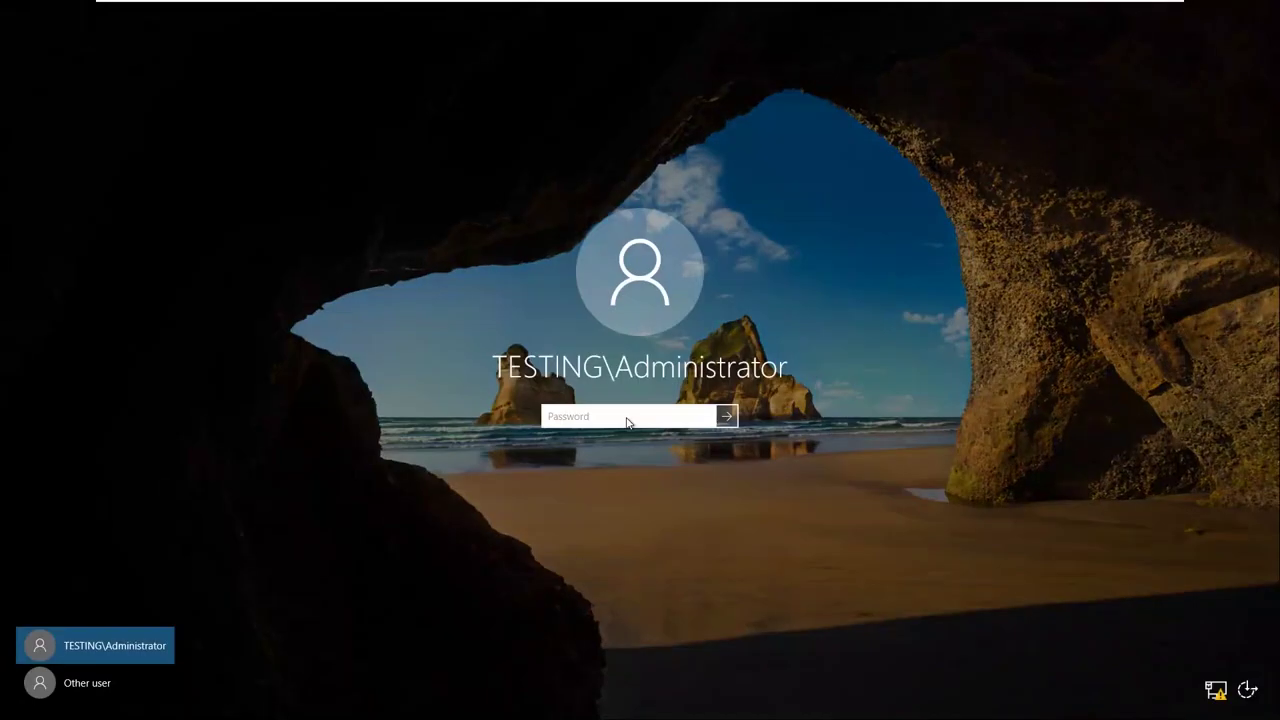
pyautogui.write('••••••••••')
pyautogui.press('Return')
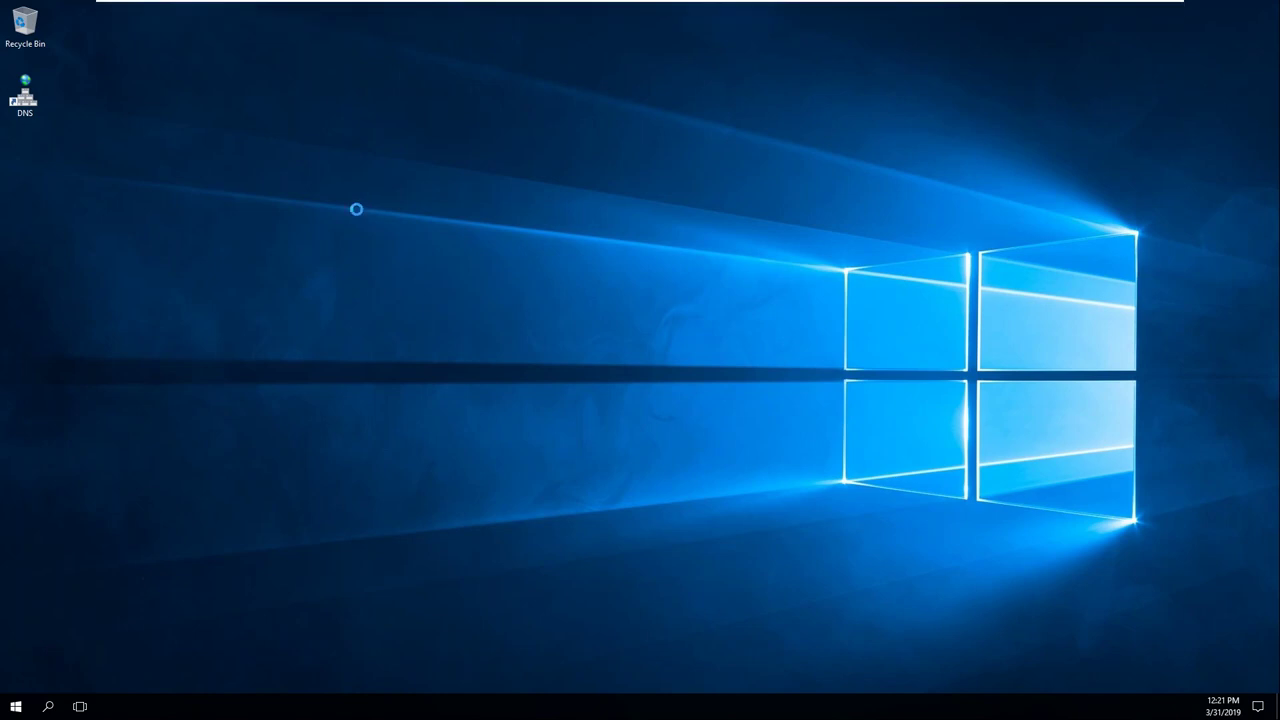
# Step: In DNS Manager on SVR01, expand the reverse and forward lookup zones and examine the testing.com zone's records
pyautogui.rightClick(347, 172)
pyautogui.click(390, 212)
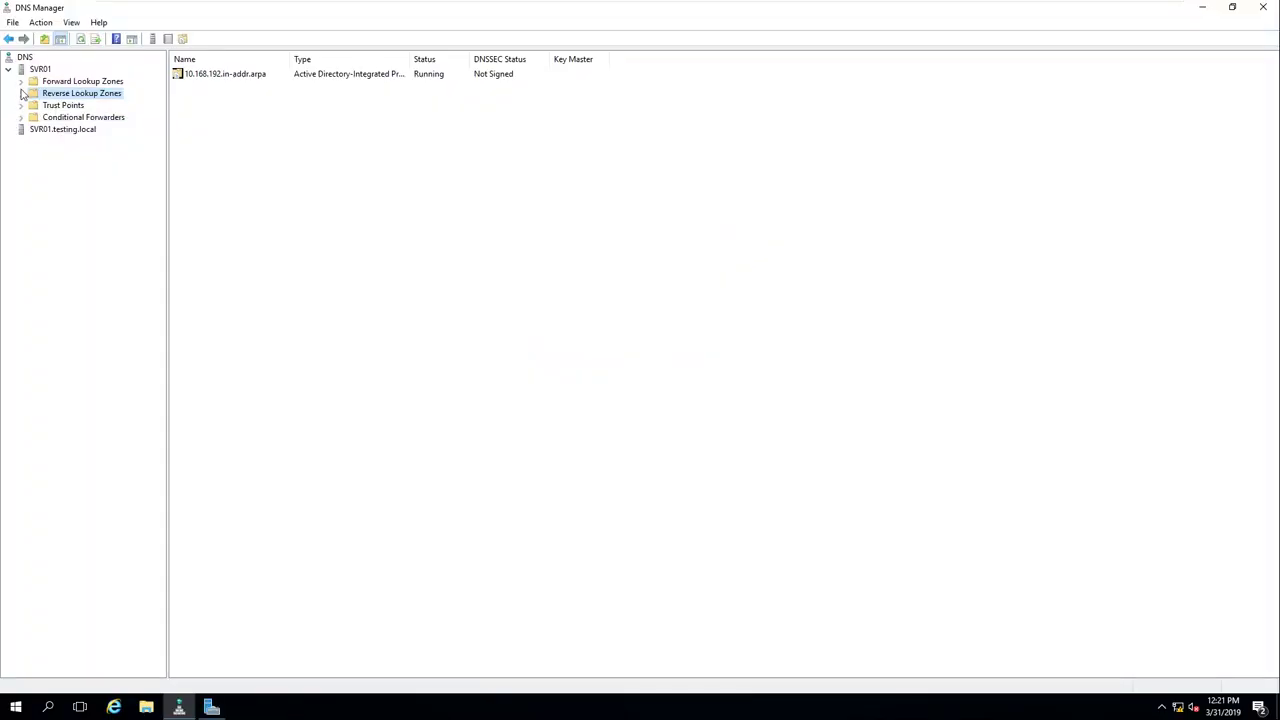
pyautogui.click(21, 93)
pyautogui.doubleClick(28, 81)
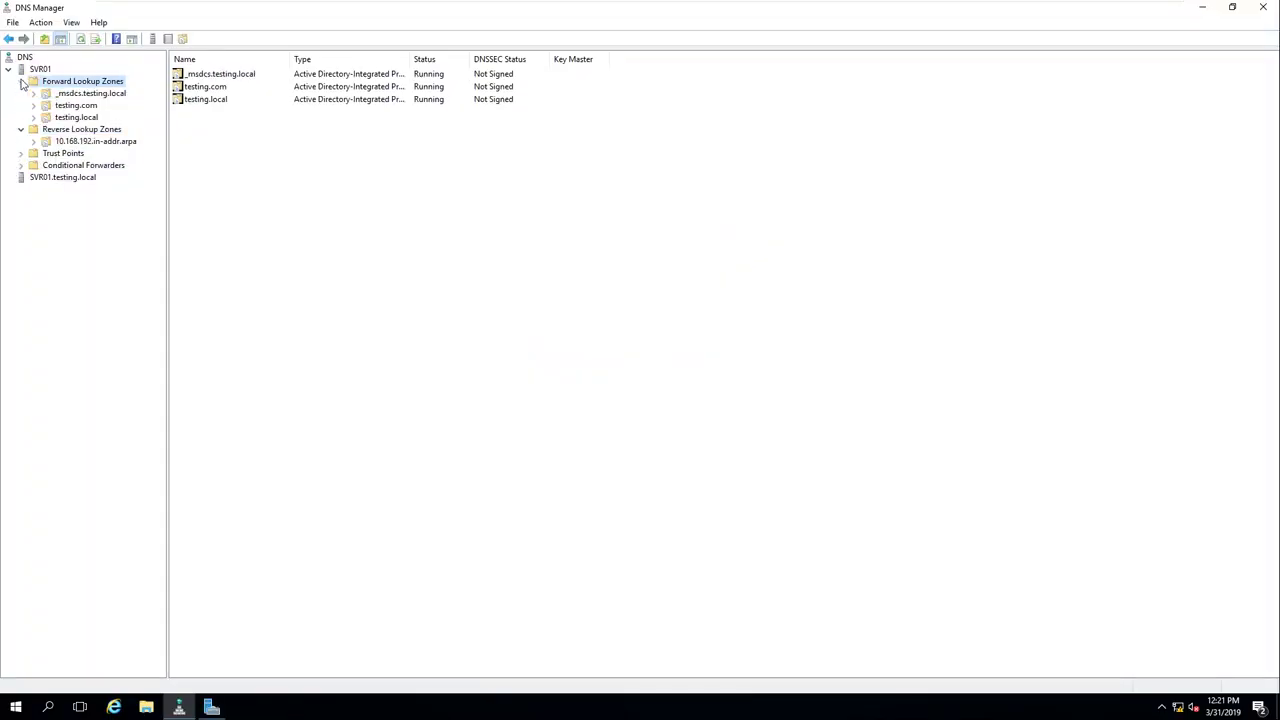
pyautogui.click(95, 106)
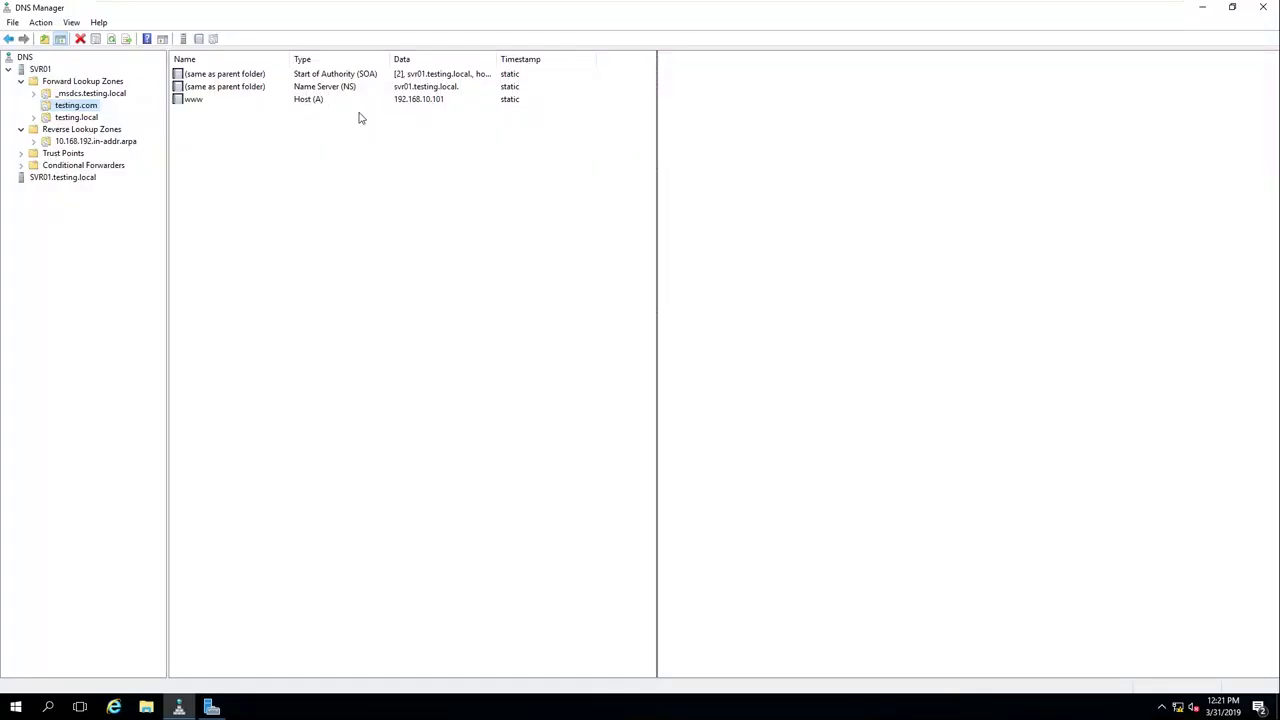
pyautogui.click(659, 149)
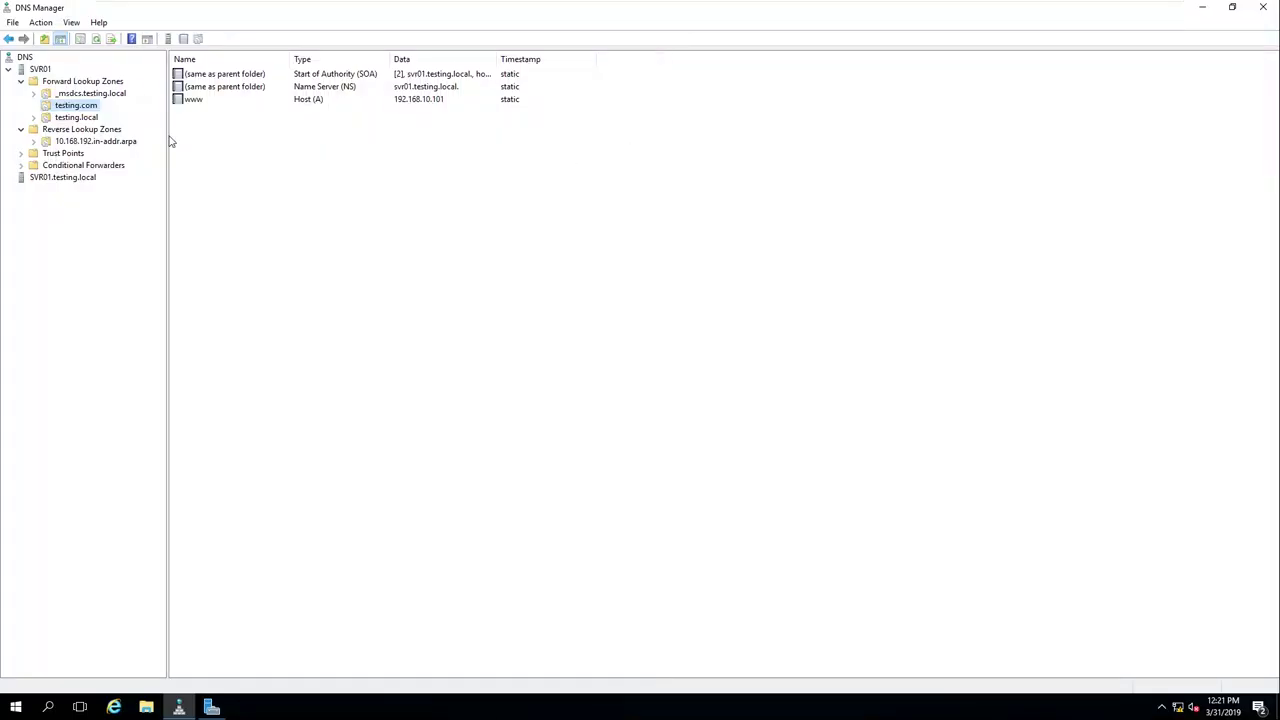
pyautogui.click(83, 116)
pyautogui.click(83, 109)
# Step: On SVR02-WebServer, start adding a website under Sites with the site name mylabskh.com
pyautogui.moveTo(801, 5)
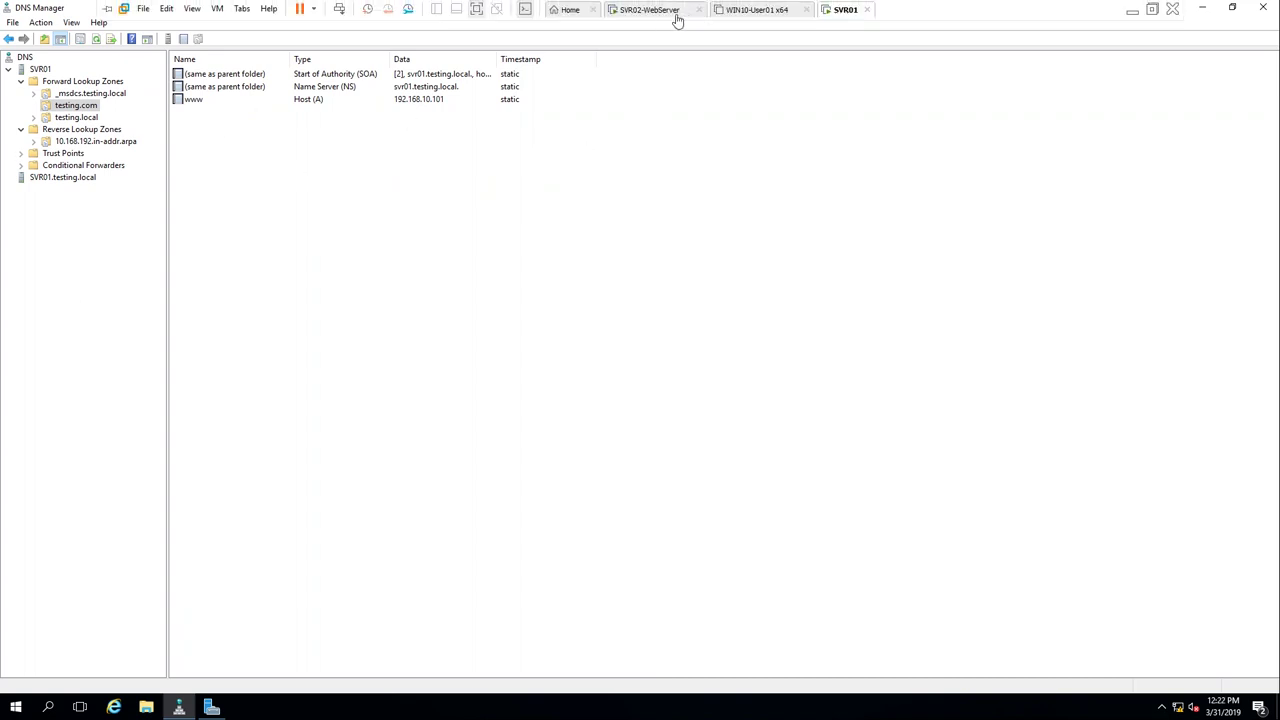
pyautogui.click(651, 11)
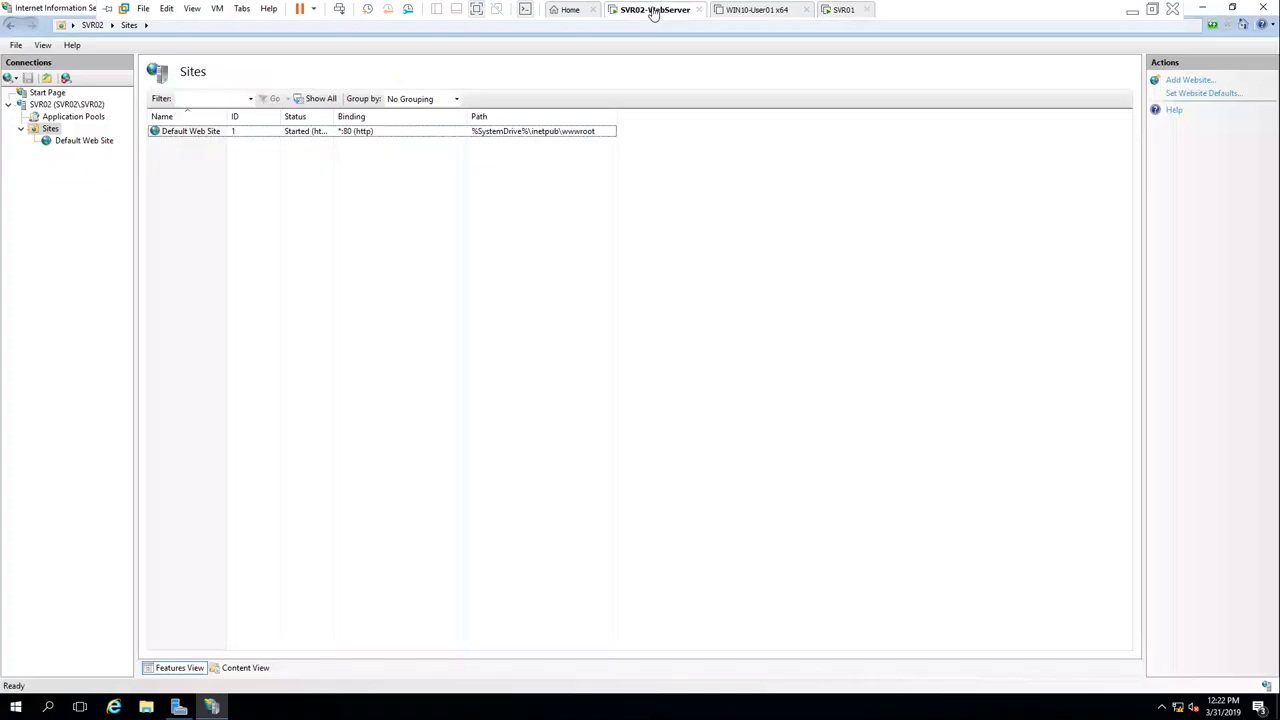
pyautogui.rightClick(50, 128)
pyautogui.click(75, 134)
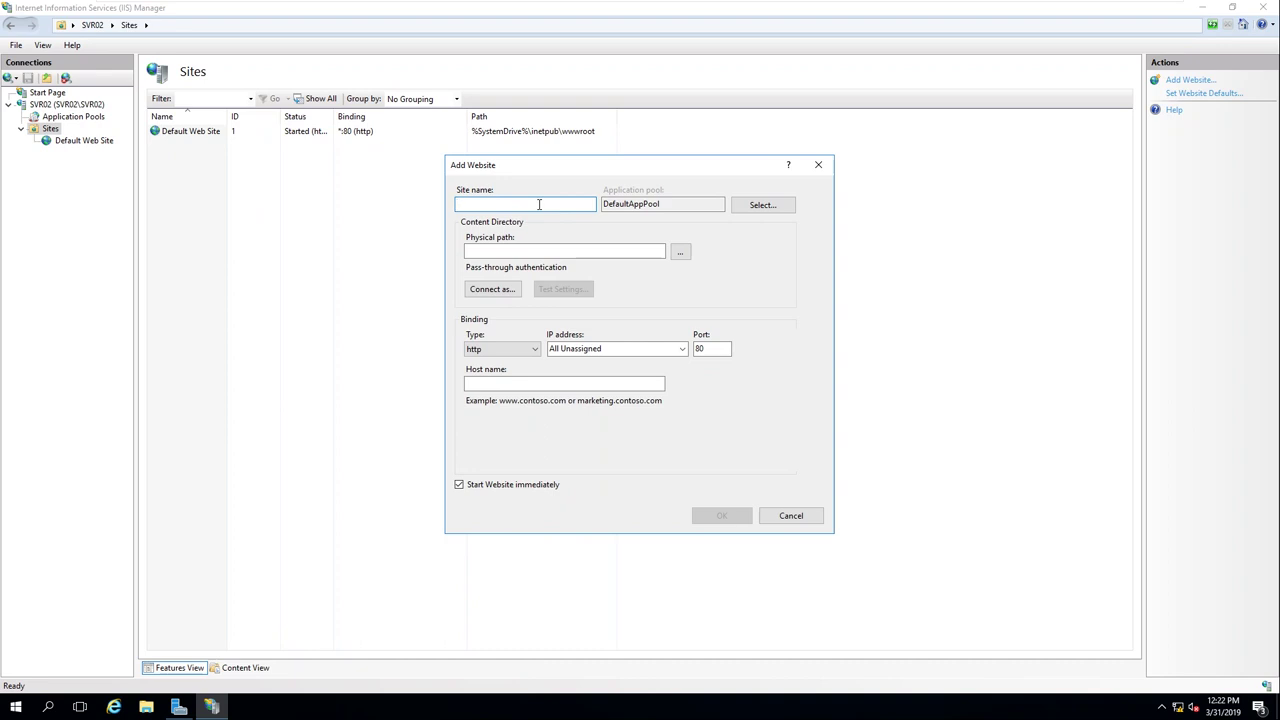
pyautogui.write('mylabs')
pyautogui.press('BackSpace')
pyautogui.write('bs')
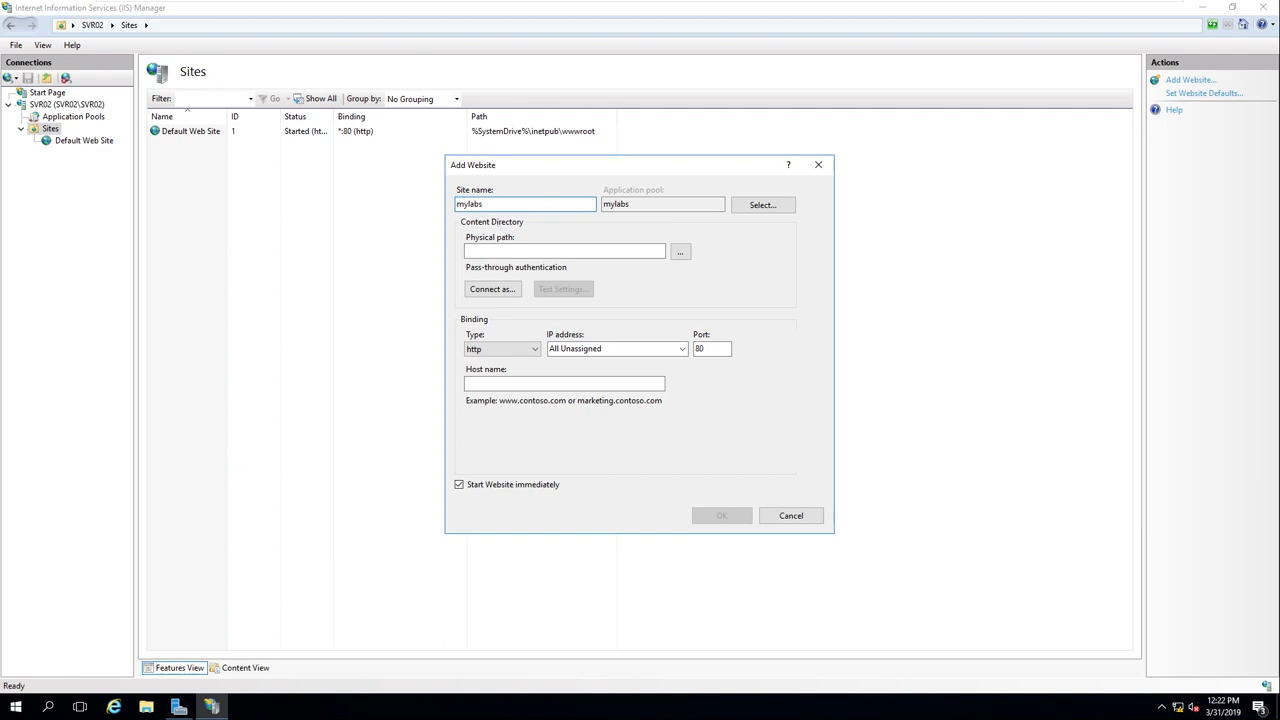
pyautogui.write('kh.com')
pyautogui.moveTo(525, 205); pyautogui.dragTo(431, 205)
pyautogui.click(510, 250)
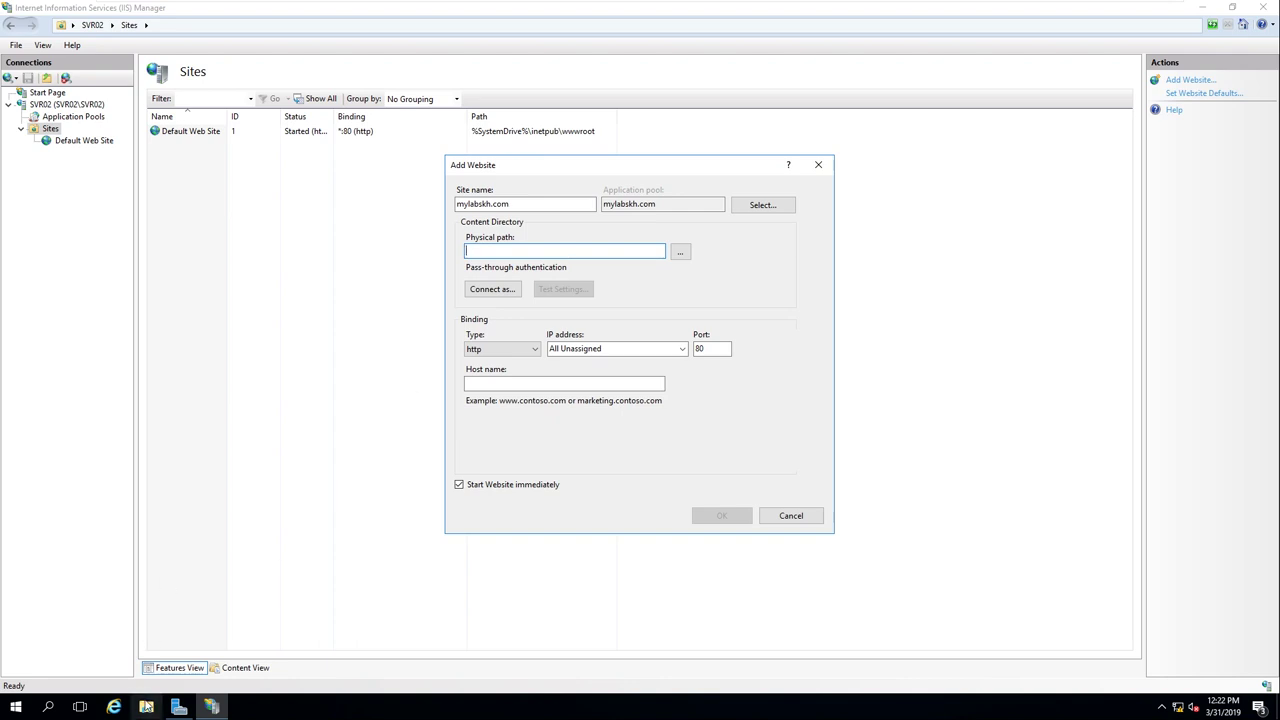
# Step: Delete iisstart.htm and iisstart.png from C:\inetpub\wwwroot in File Explorer, and close the window
pyautogui.click(146, 707)
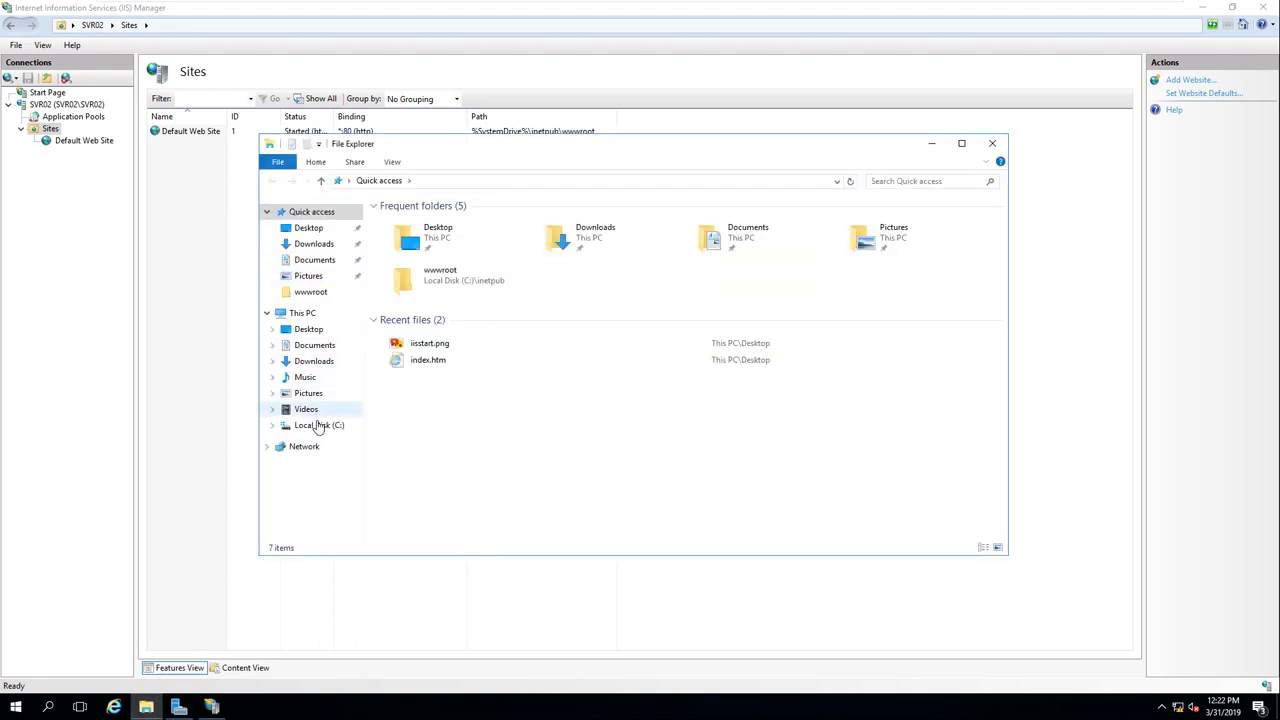
pyautogui.click(320, 425)
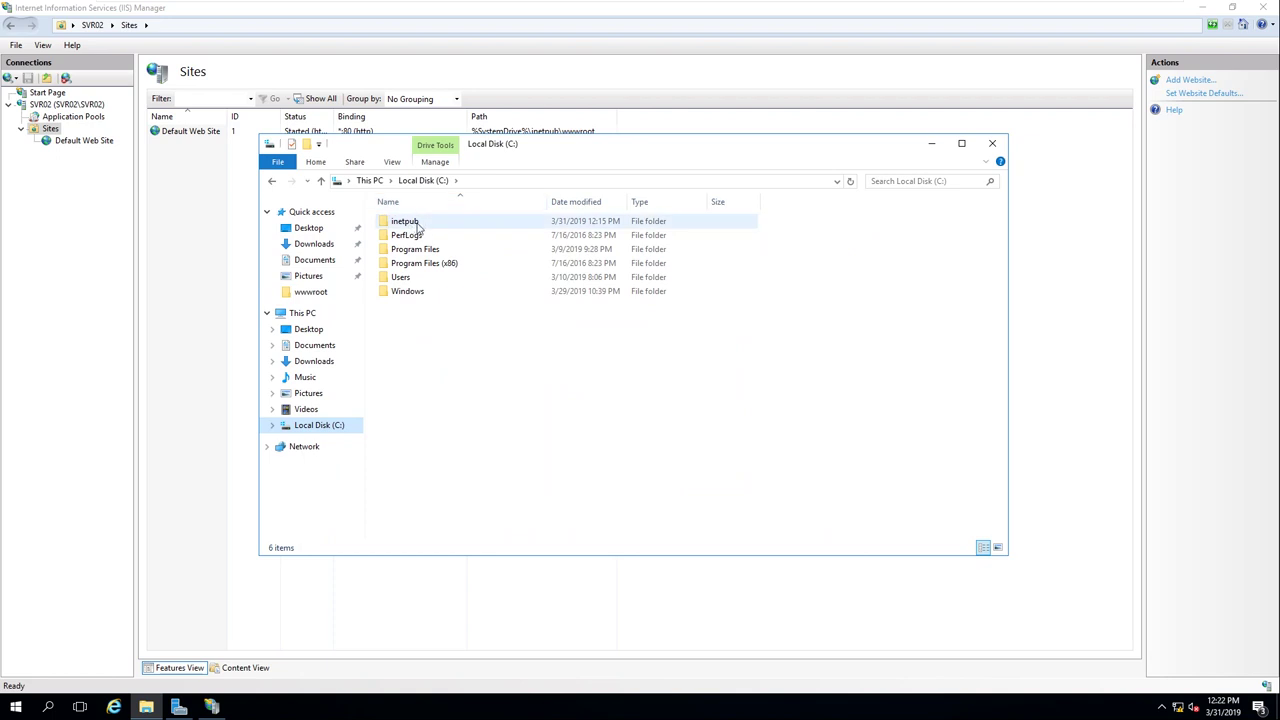
pyautogui.click(419, 224)
pyautogui.doubleClick(419, 224)
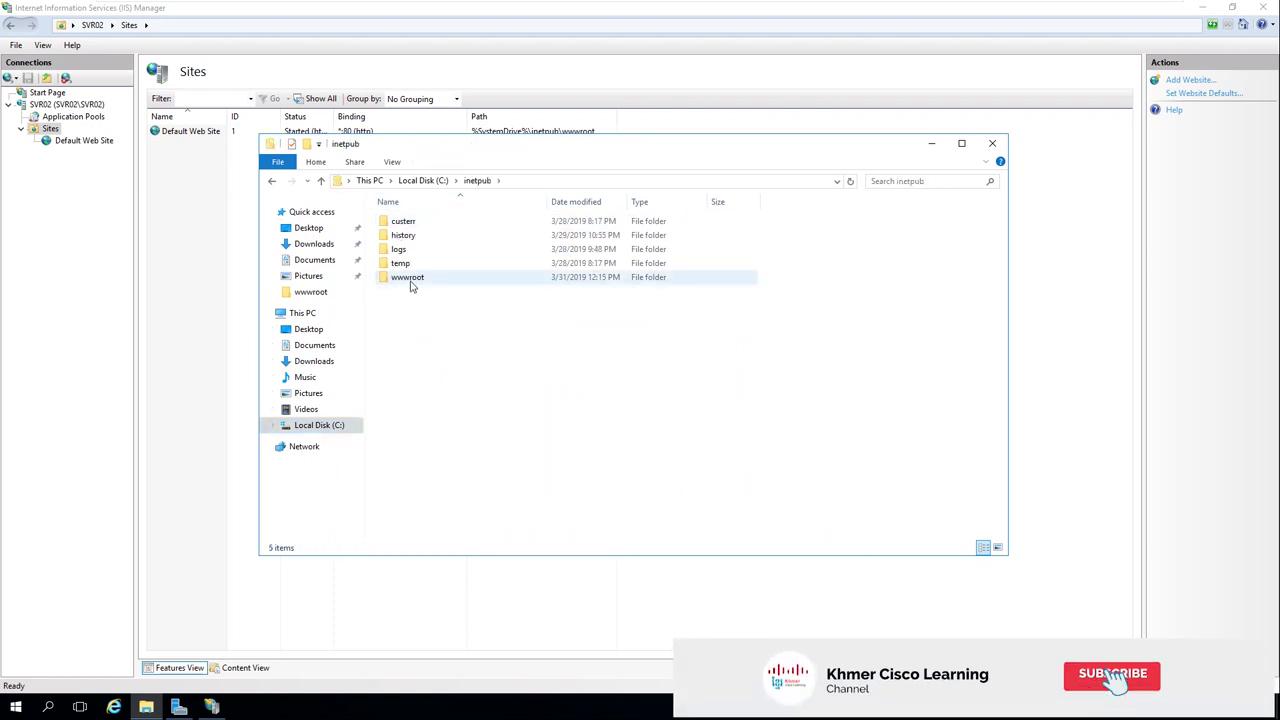
pyautogui.doubleClick(418, 285)
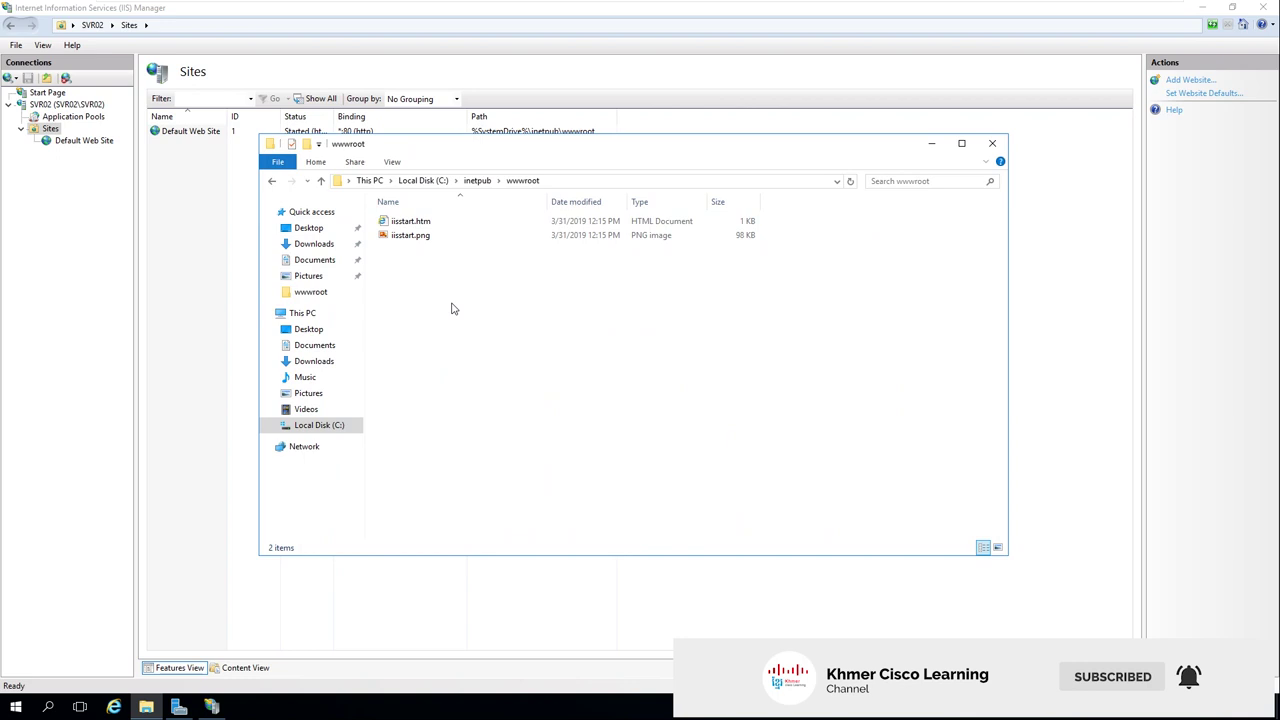
pyautogui.moveTo(596, 304); pyautogui.dragTo(463, 260)
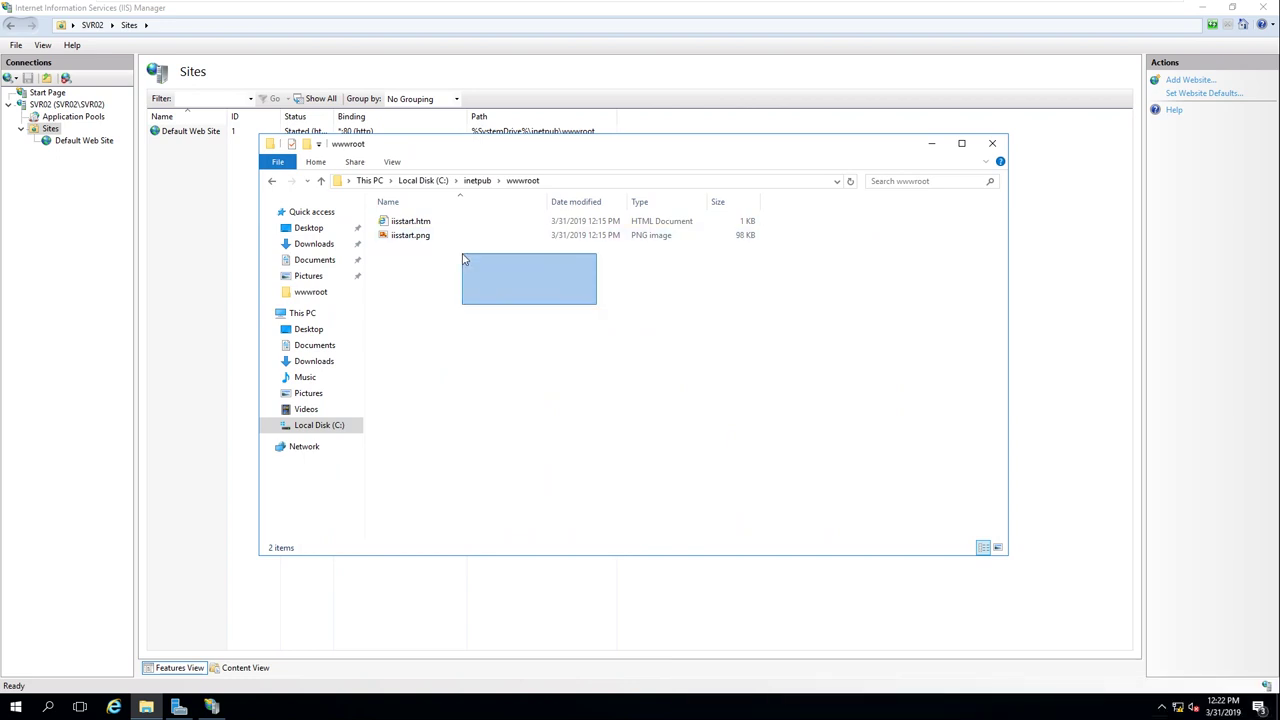
pyautogui.moveTo(463, 260); pyautogui.dragTo(423, 234)
pyautogui.rightClick(424, 225)
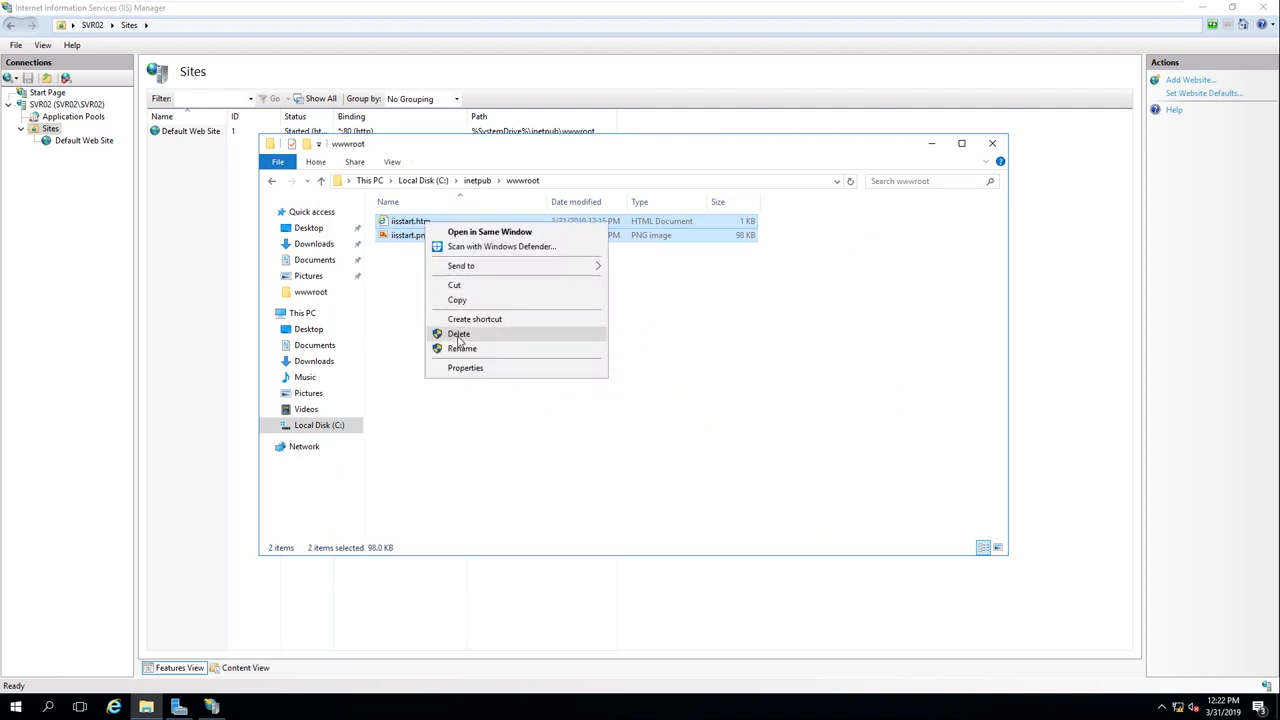
pyautogui.click(458, 335)
pyautogui.click(694, 364)
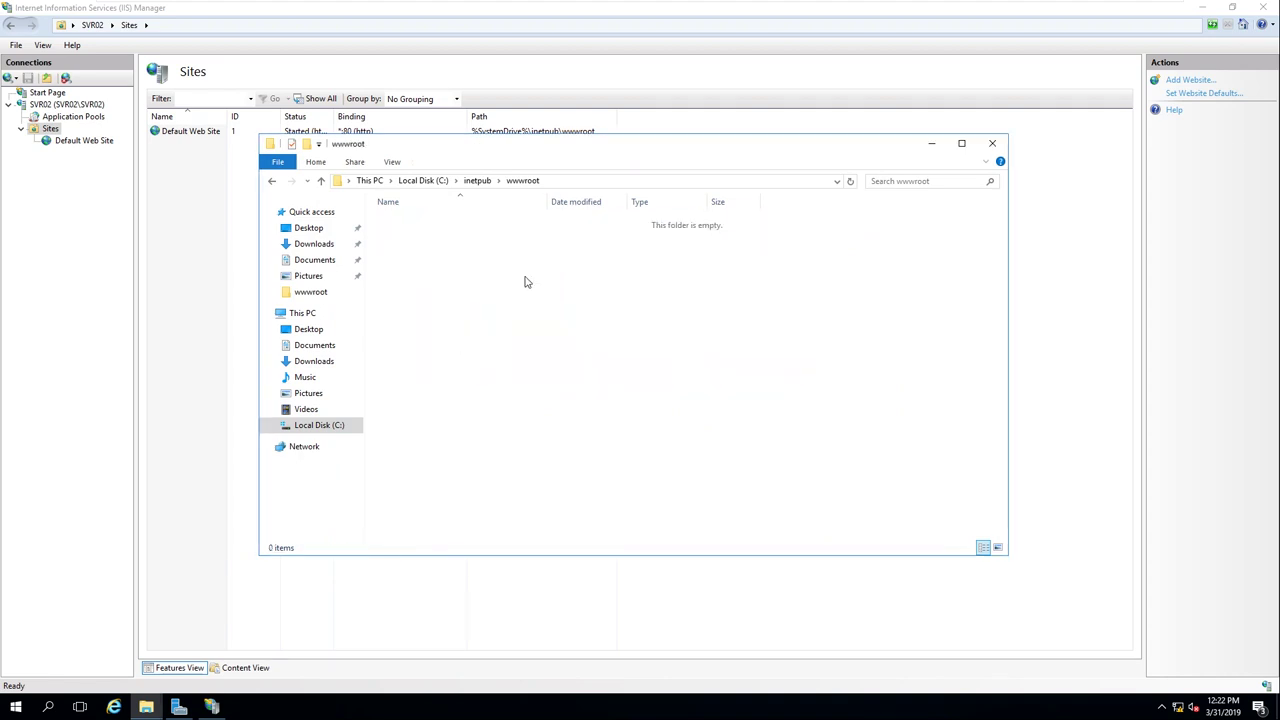
pyautogui.click(992, 143)
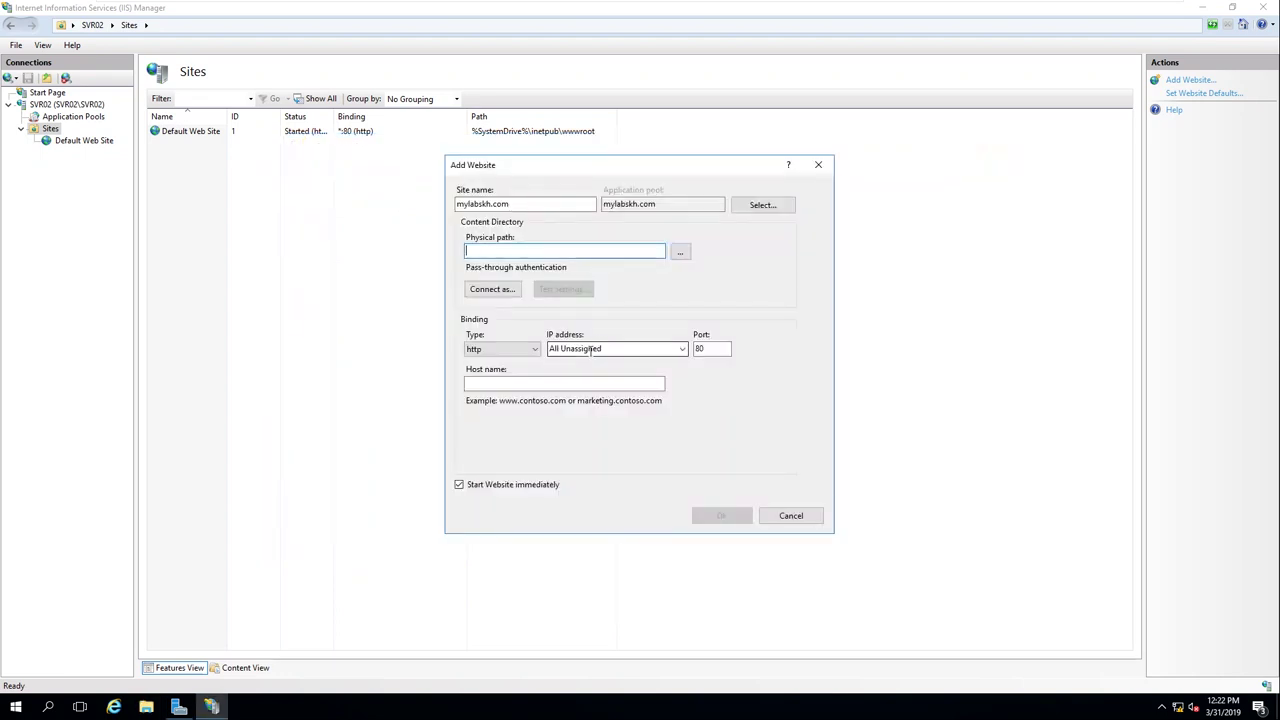
# Step: Set the new website's physical path to C:\inetpub\wwwroot
pyautogui.click(681, 252)
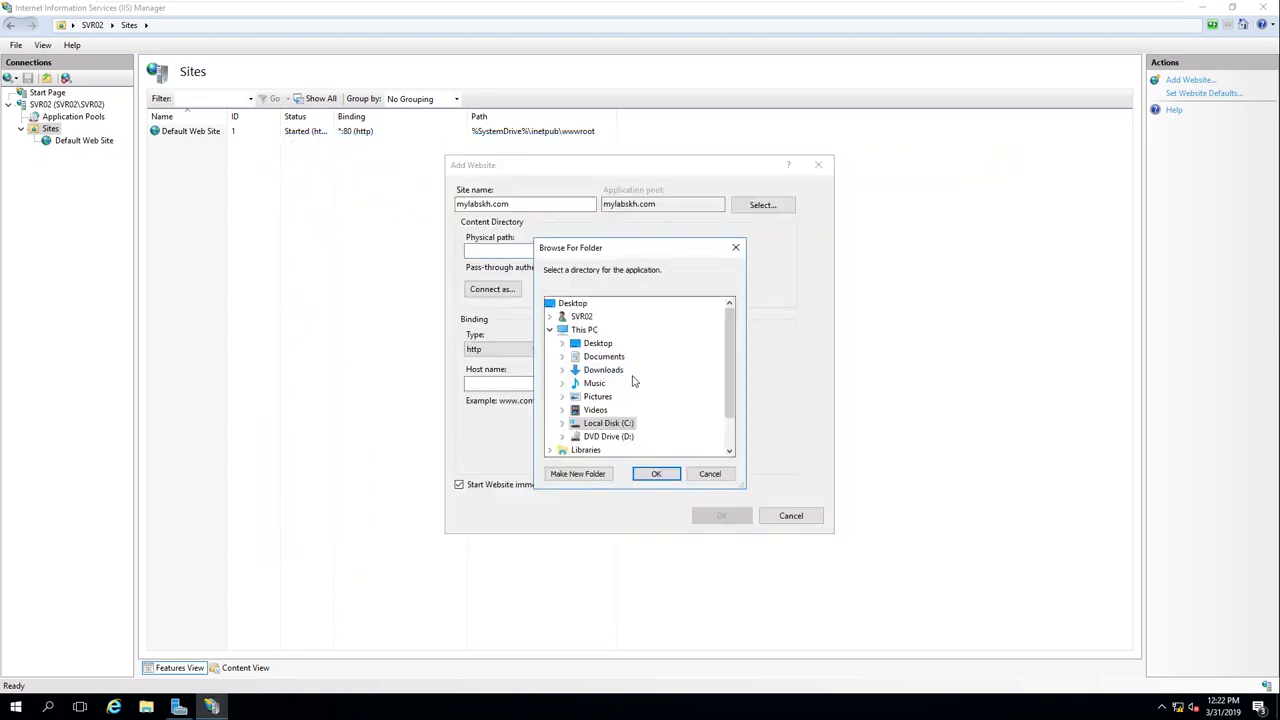
pyautogui.scroll(-1, 634, 380)
pyautogui.doubleClick(621, 384)
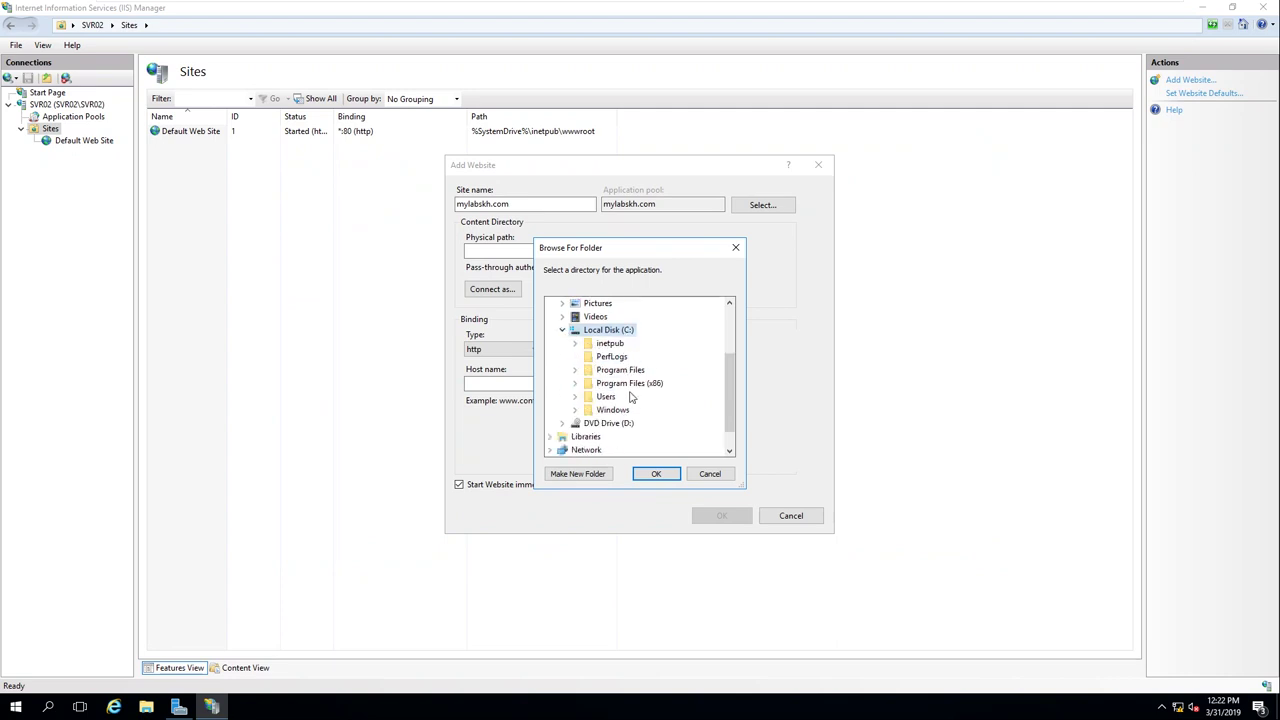
pyautogui.doubleClick(610, 343)
pyautogui.click(626, 411)
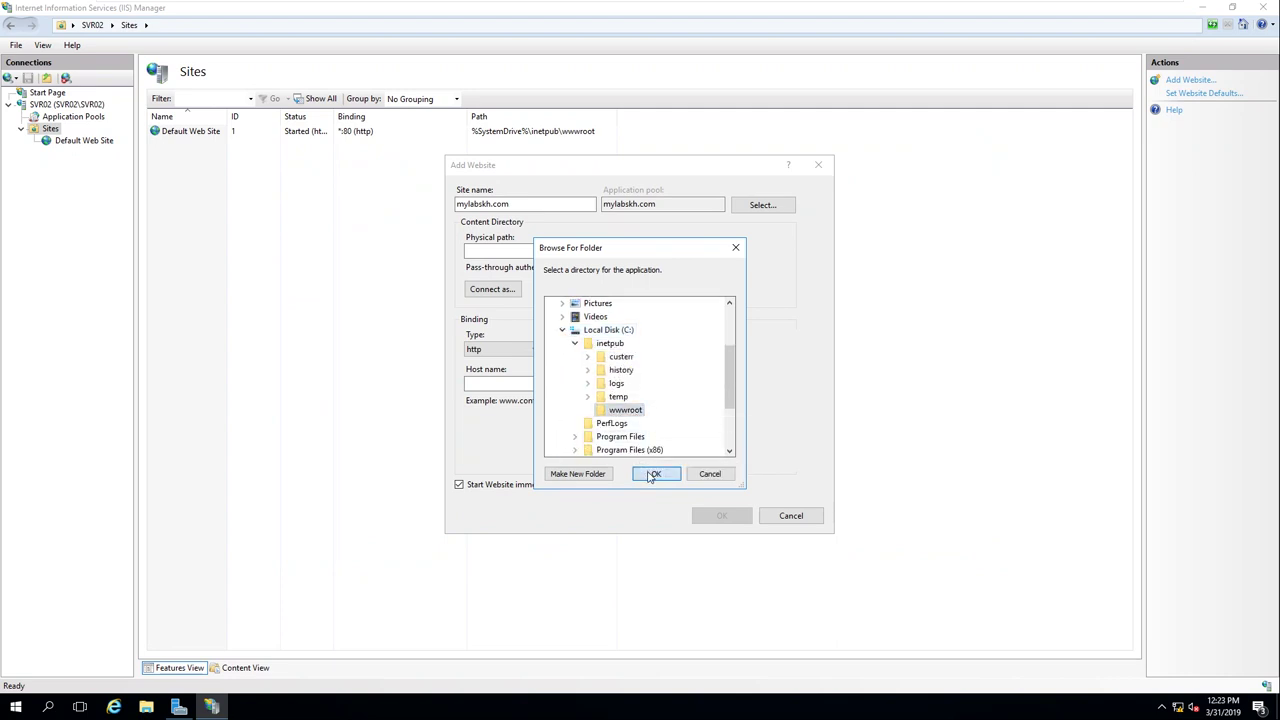
pyautogui.click(655, 474)
# Step: Reuse the site name mylabskh.com as the binding's host name and create the website
pyautogui.click(542, 385)
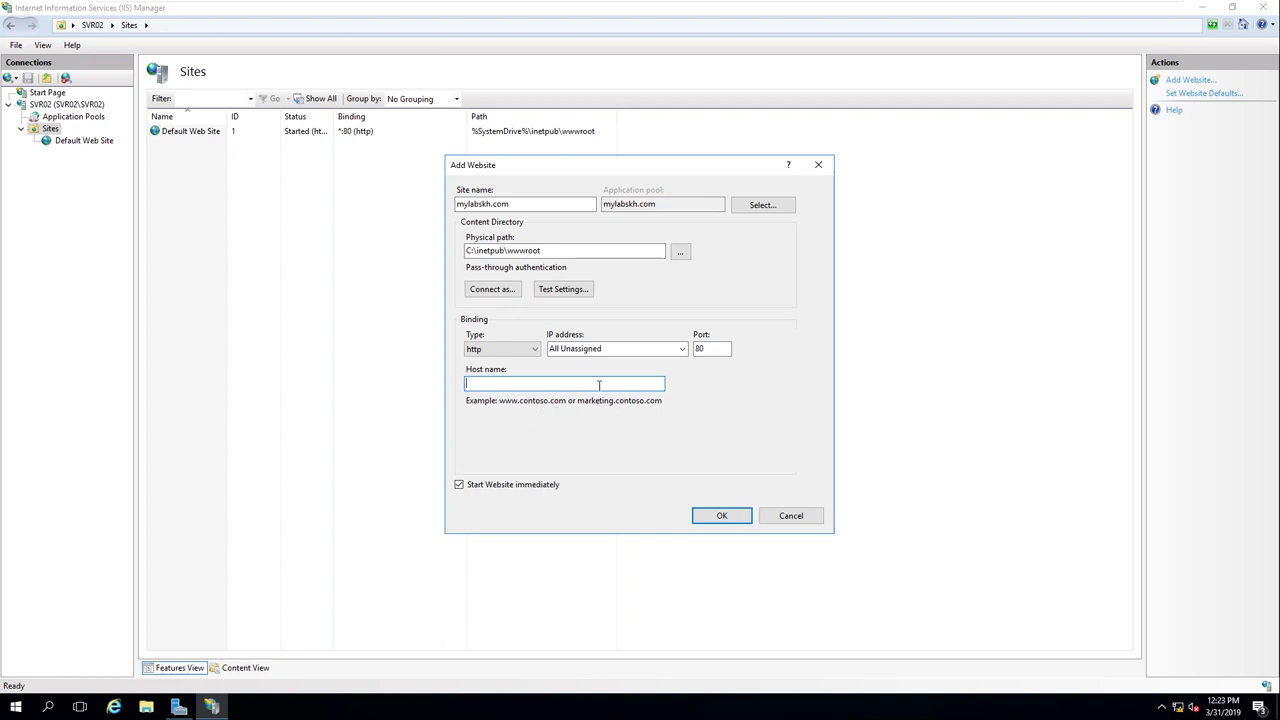
pyautogui.moveTo(556, 205); pyautogui.dragTo(323, 177)
pyautogui.hotkey('ctrl', 'c')
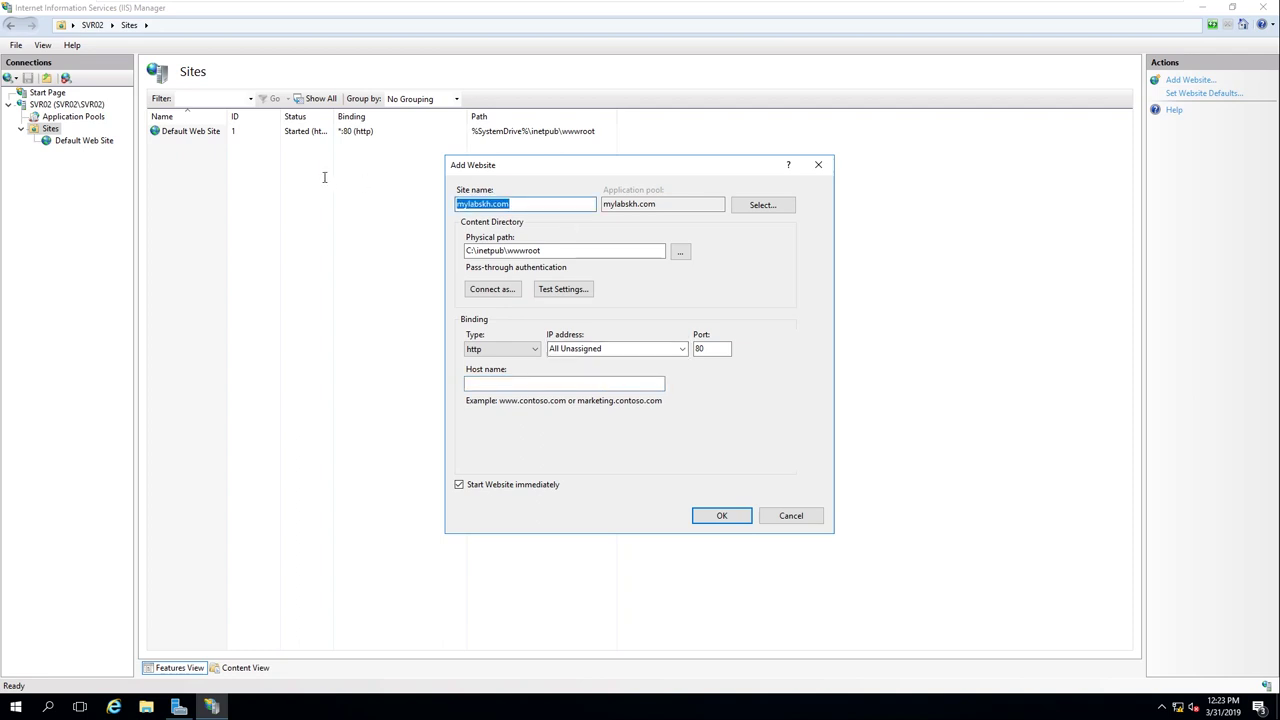
pyautogui.click(530, 385)
pyautogui.hotkey('ctrl', 'v')
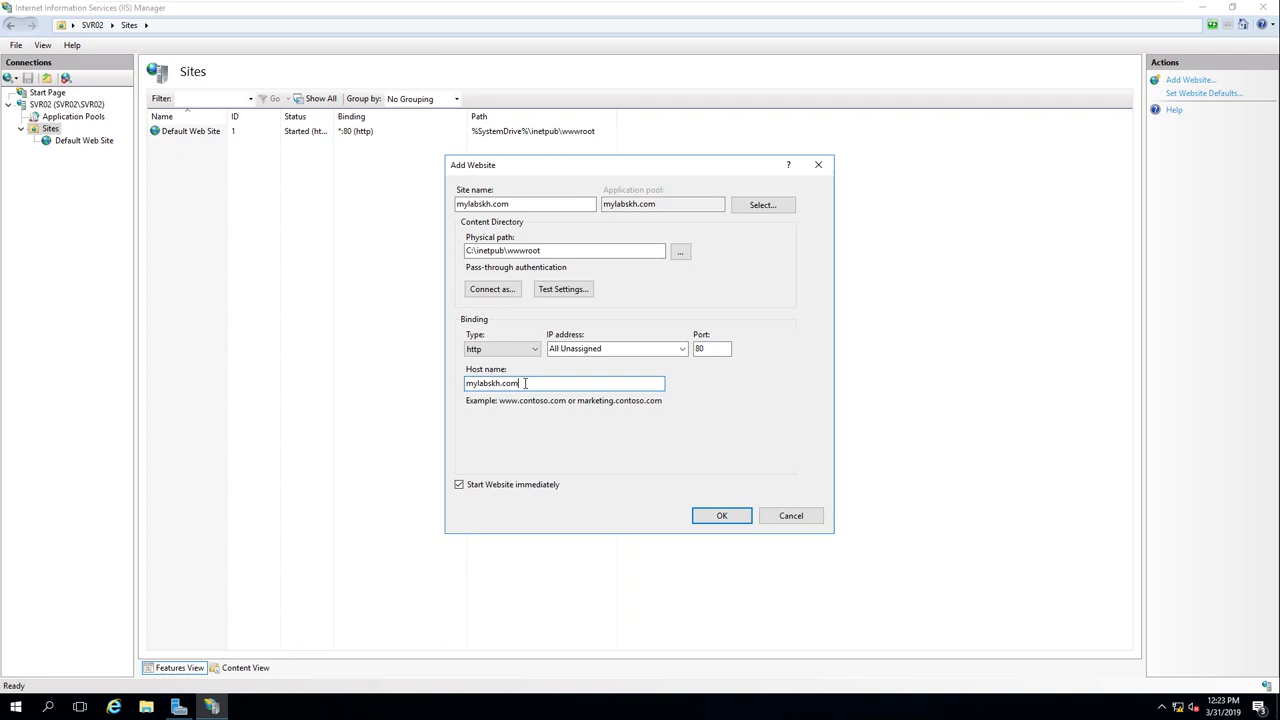
pyautogui.click(721, 515)
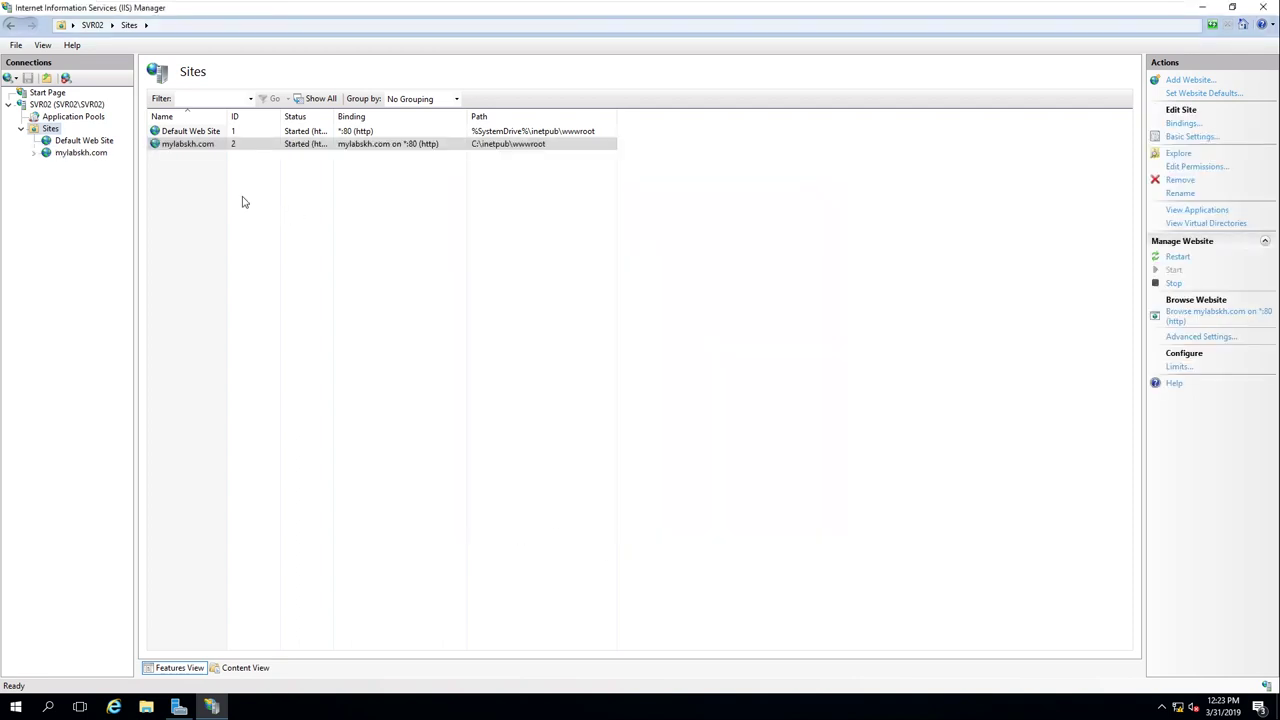
# Step: Open the mylabskh.com site's home page, explore its content folder, close the folder, and minimize IIS Manager
pyautogui.click(181, 147)
pyautogui.click(81, 153)
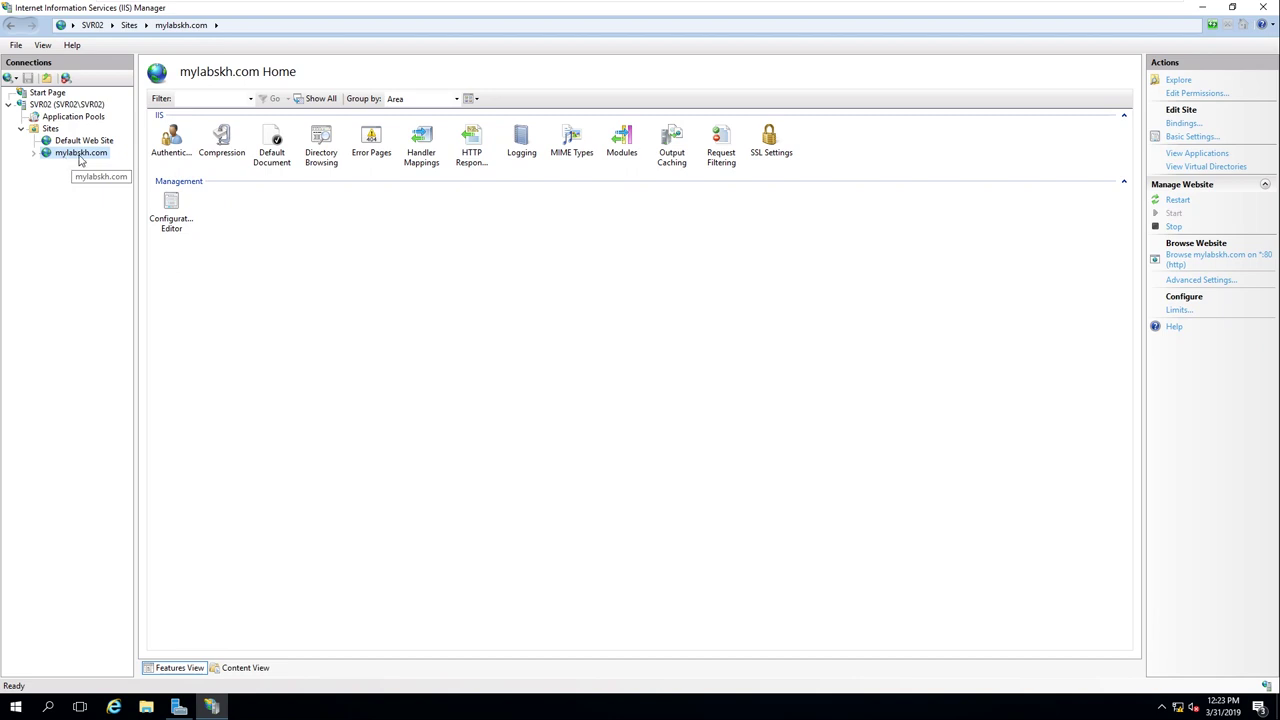
pyautogui.press('Tab')
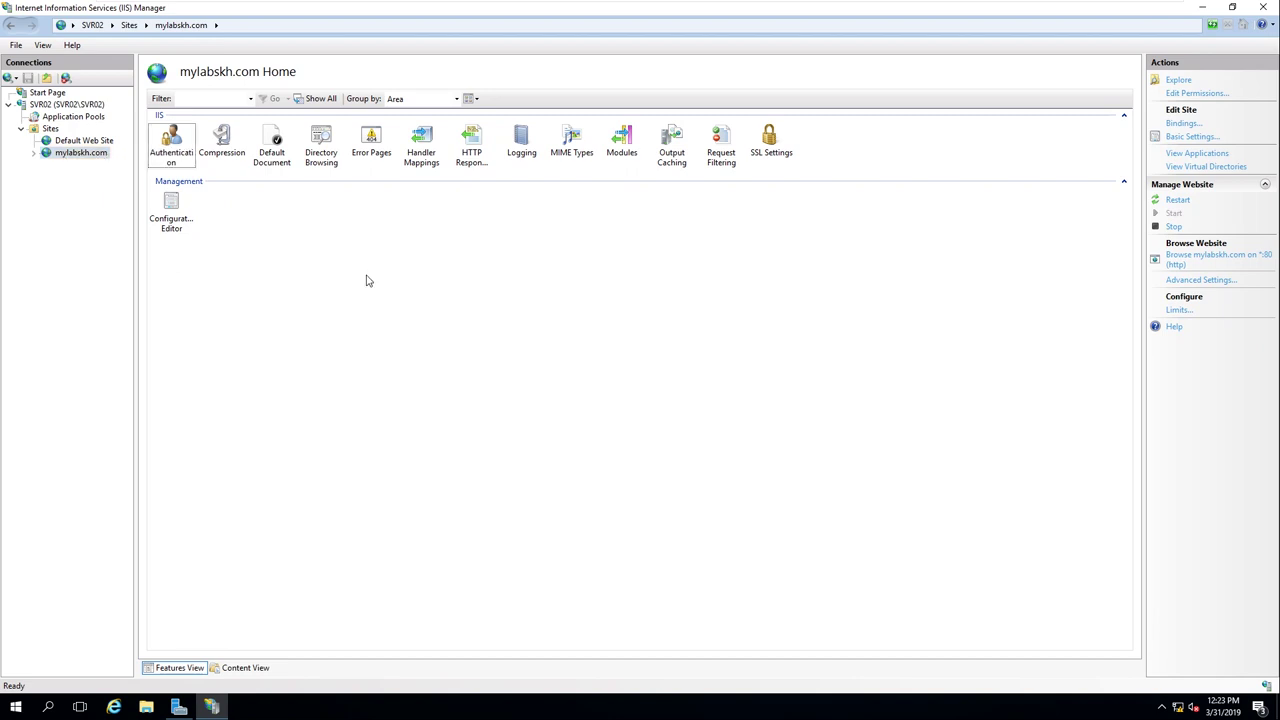
pyautogui.click(1177, 81)
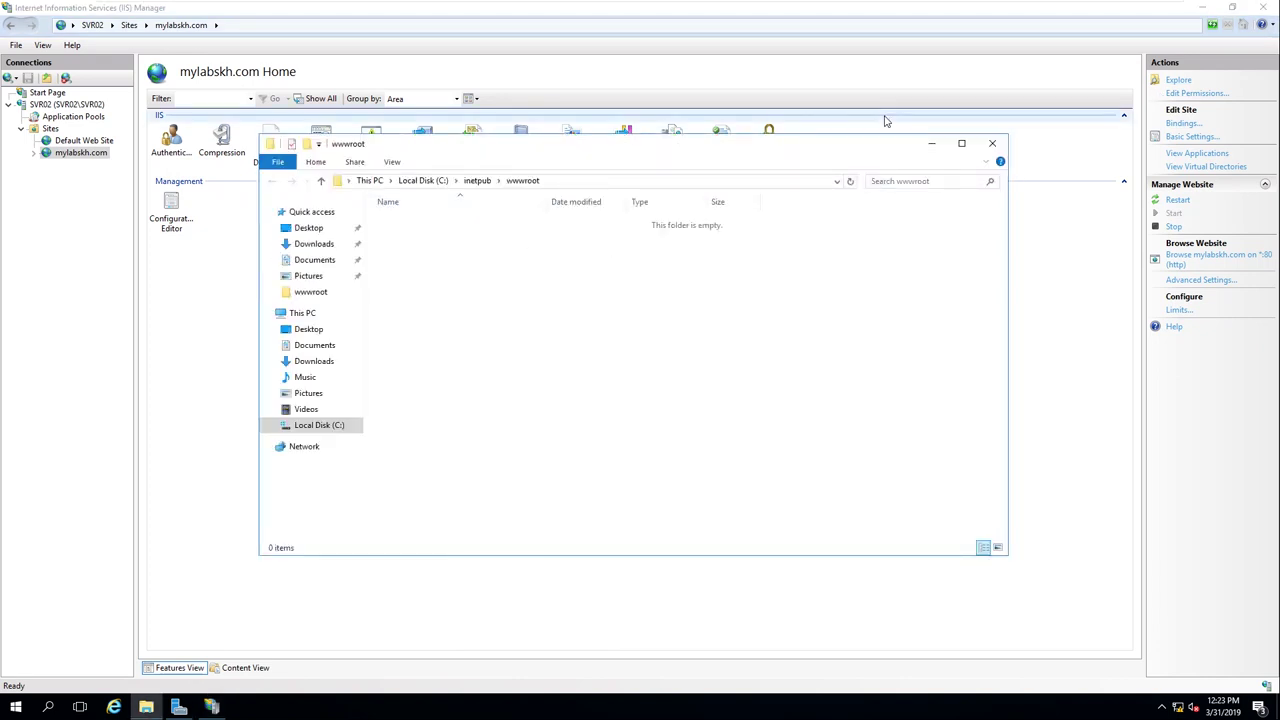
pyautogui.click(990, 145)
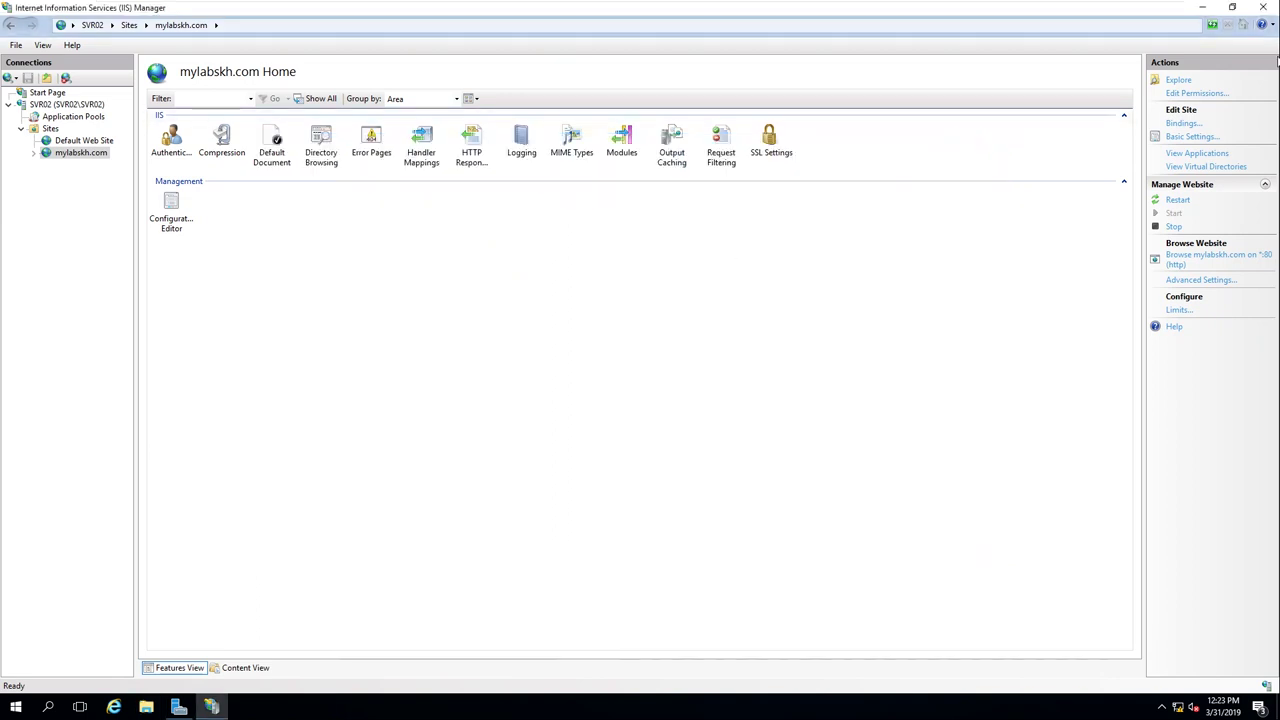
pyautogui.click(1203, 8)
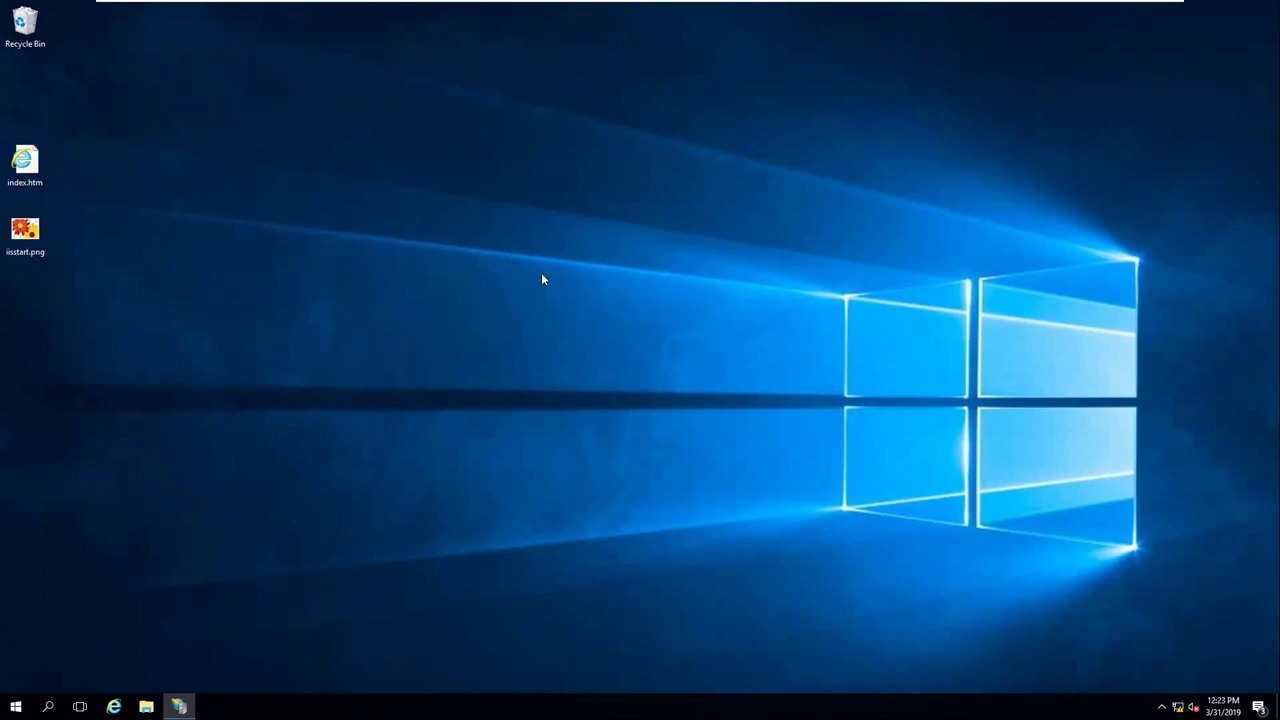
# Step: Refresh the desktop, open its index.htm file in Notepad to examine the HTML source, and close it
pyautogui.rightClick(217, 222)
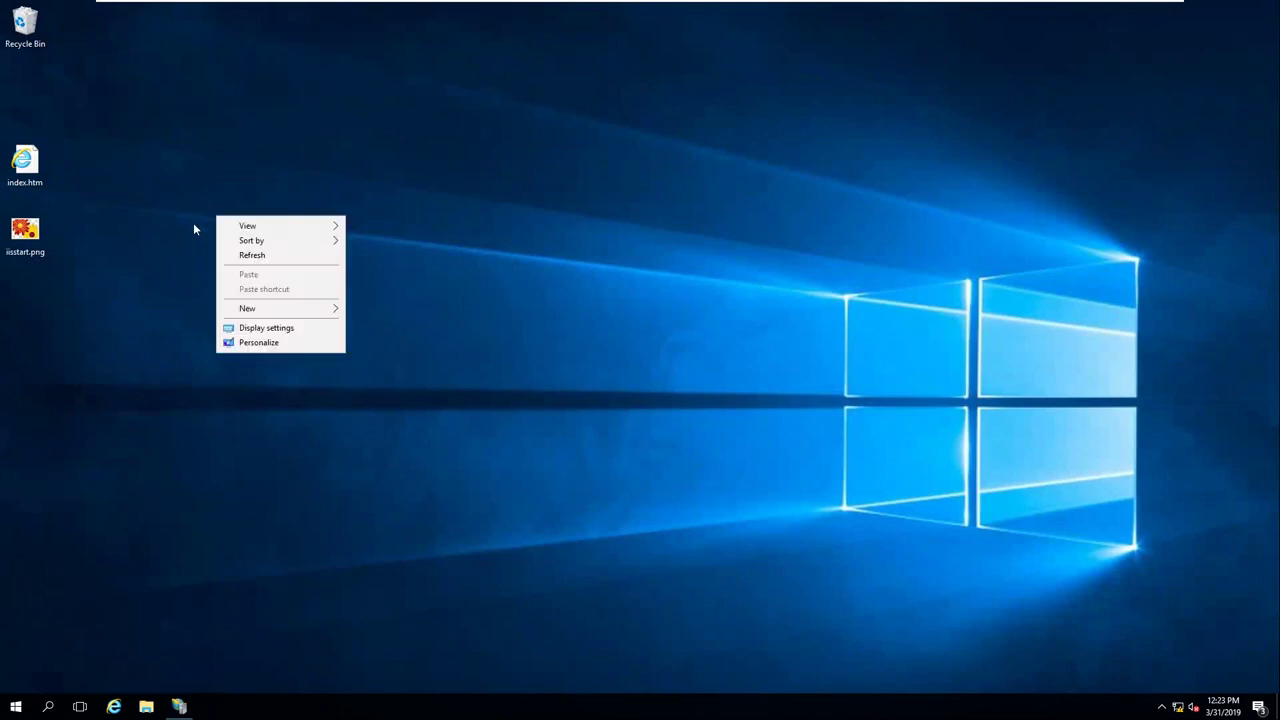
pyautogui.click(248, 258)
pyautogui.moveTo(25, 165); pyautogui.dragTo(278, 235)
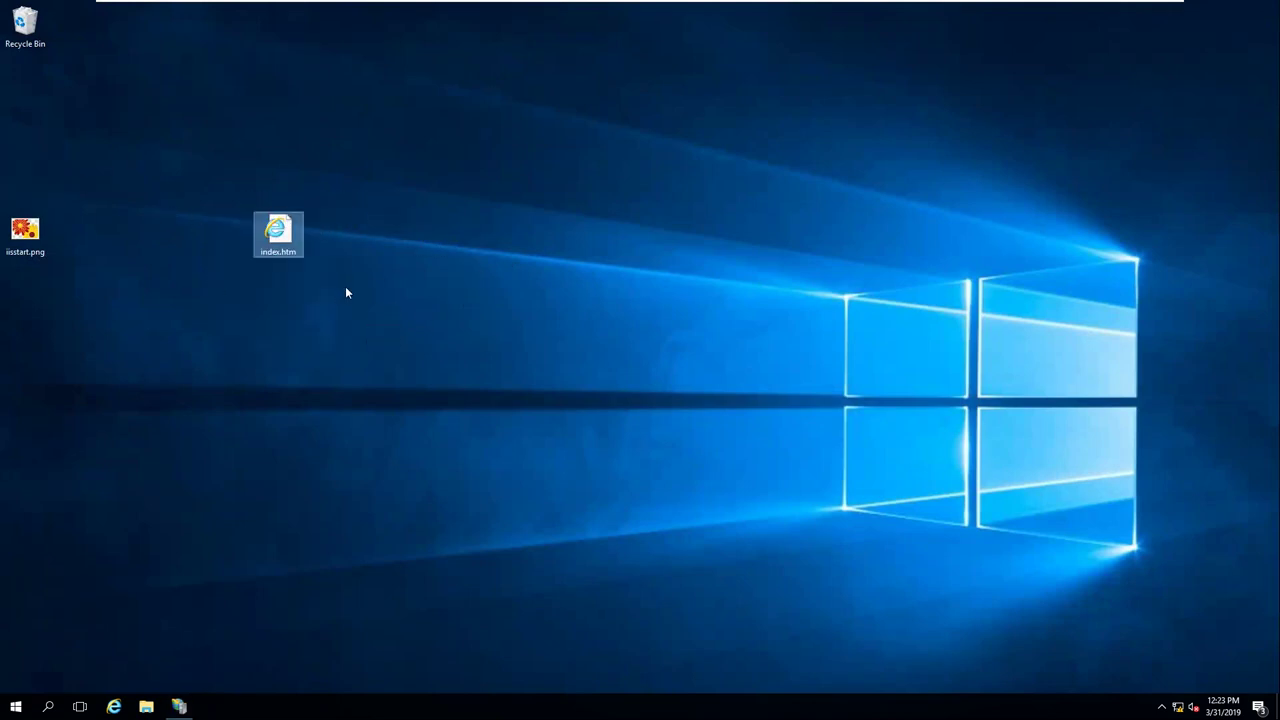
pyautogui.rightClick(282, 236)
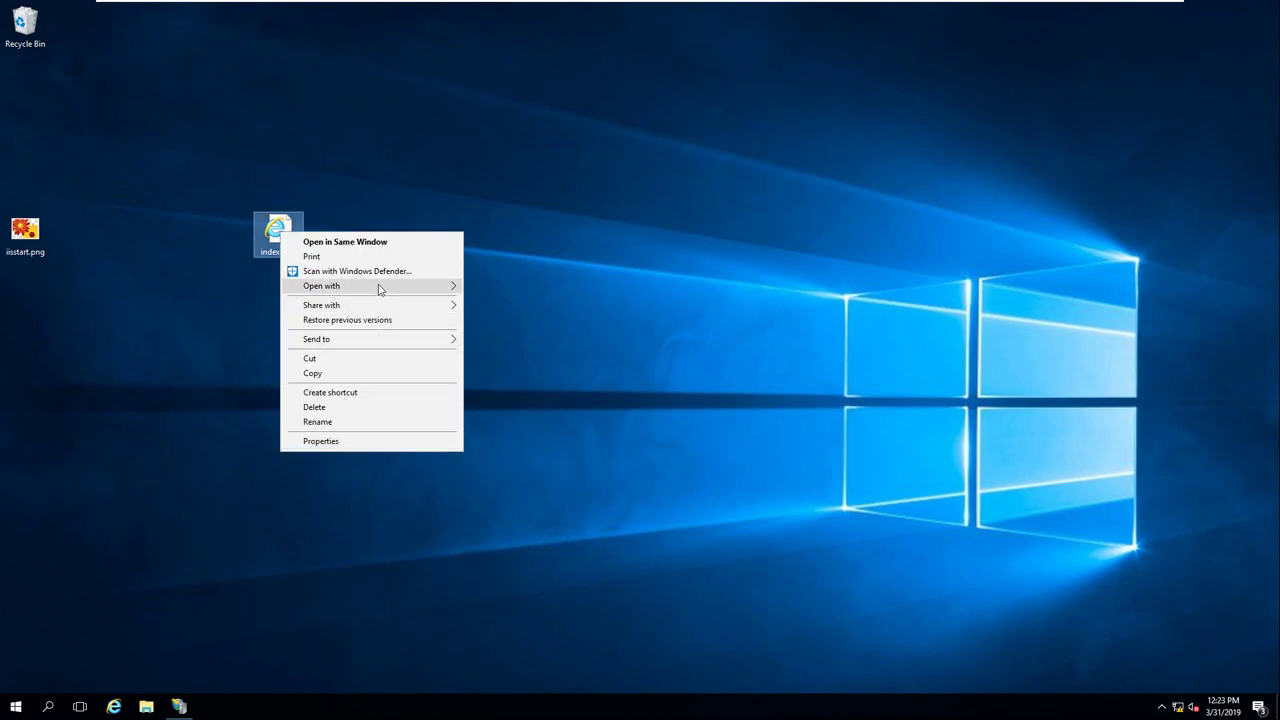
pyautogui.moveTo(380, 286)
pyautogui.click(531, 316)
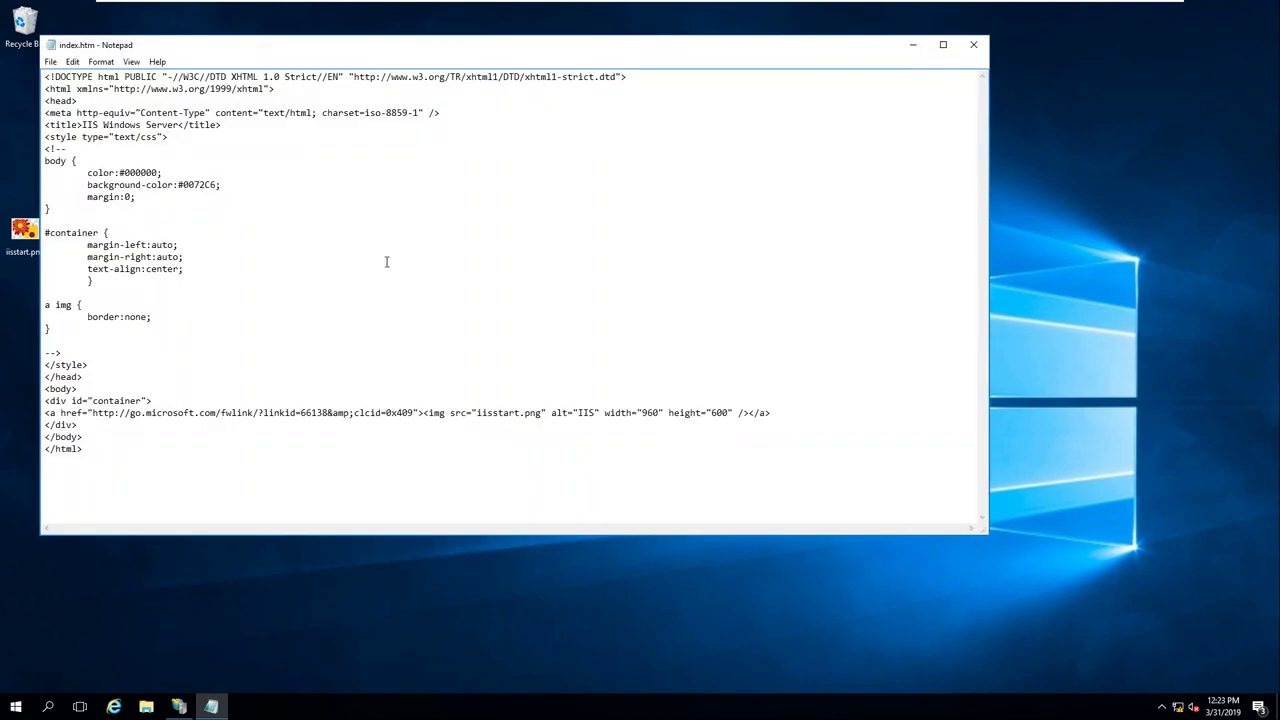
pyautogui.click(973, 44)
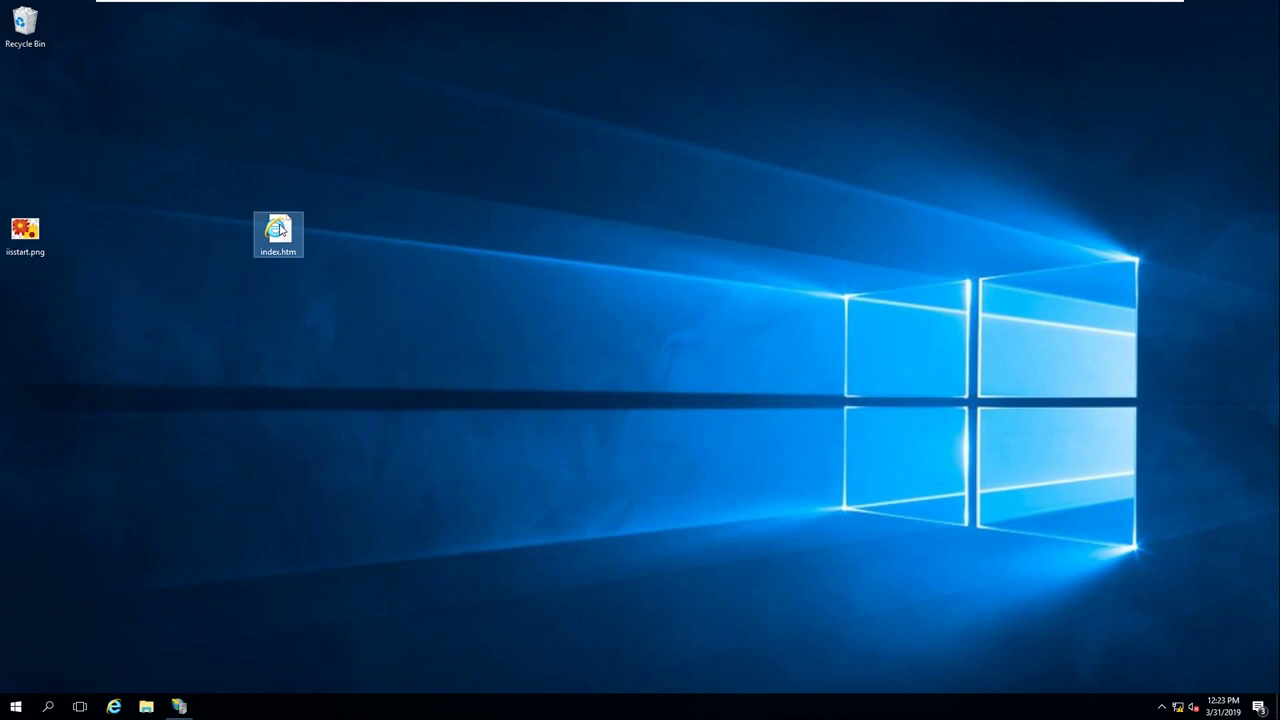
# Step: Duplicate index.htm on the desktop and place the copy apart from the original
pyautogui.rightClick(281, 230)
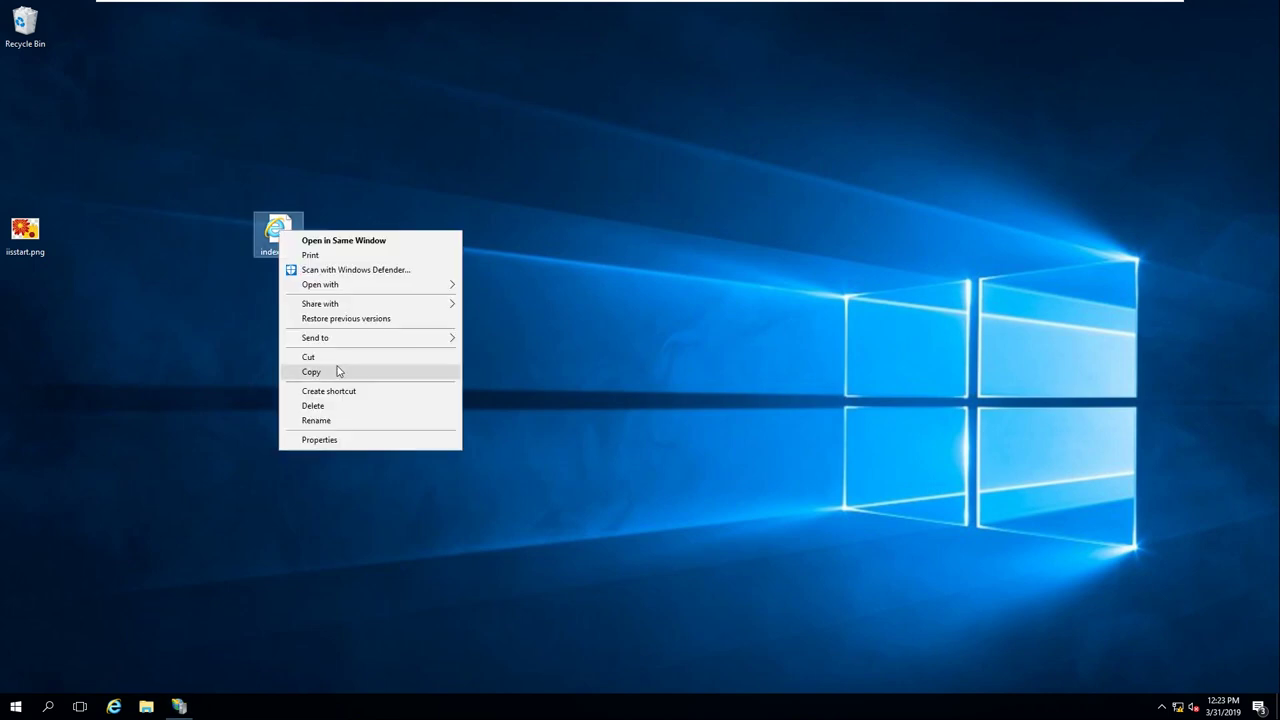
pyautogui.click(280, 232)
pyautogui.moveTo(157, 182); pyautogui.dragTo(24, 160)
pyautogui.hotkey('ctrl', 'v')
pyautogui.moveTo(25, 95); pyautogui.dragTo(424, 178)
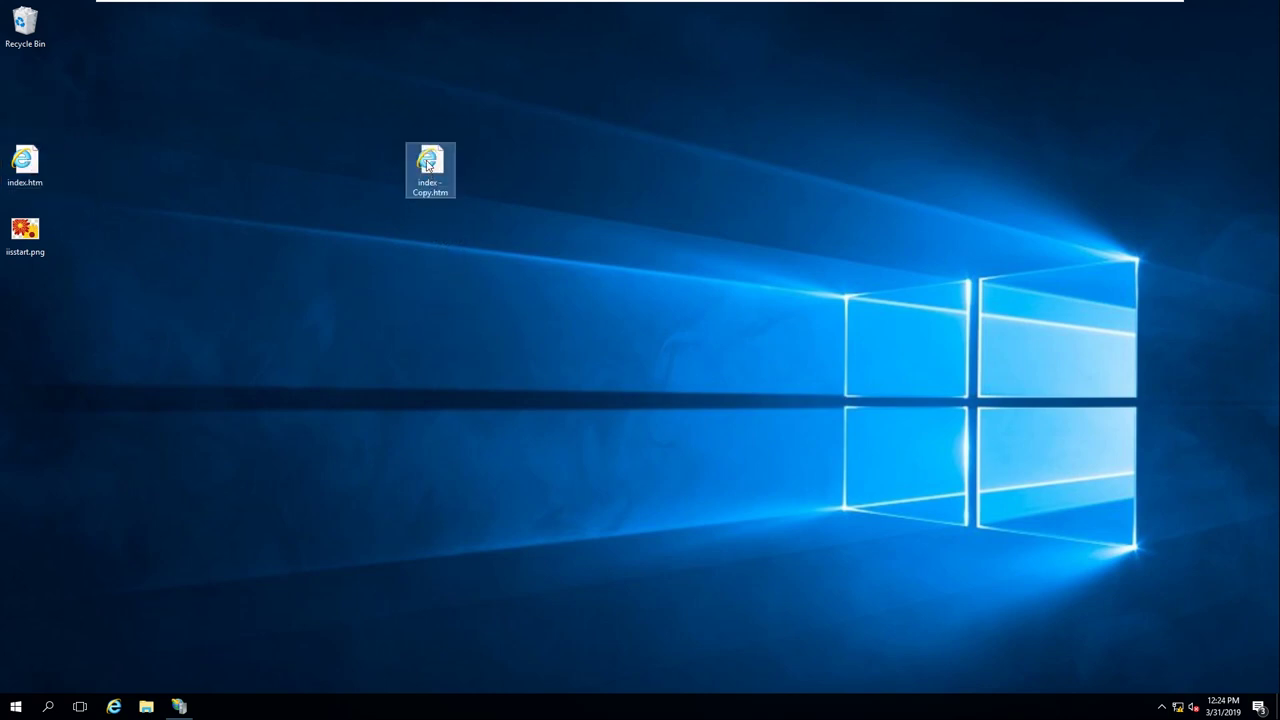
# Step: Rename the original index.htm on the desktop as index1.htm
pyautogui.click(38, 176)
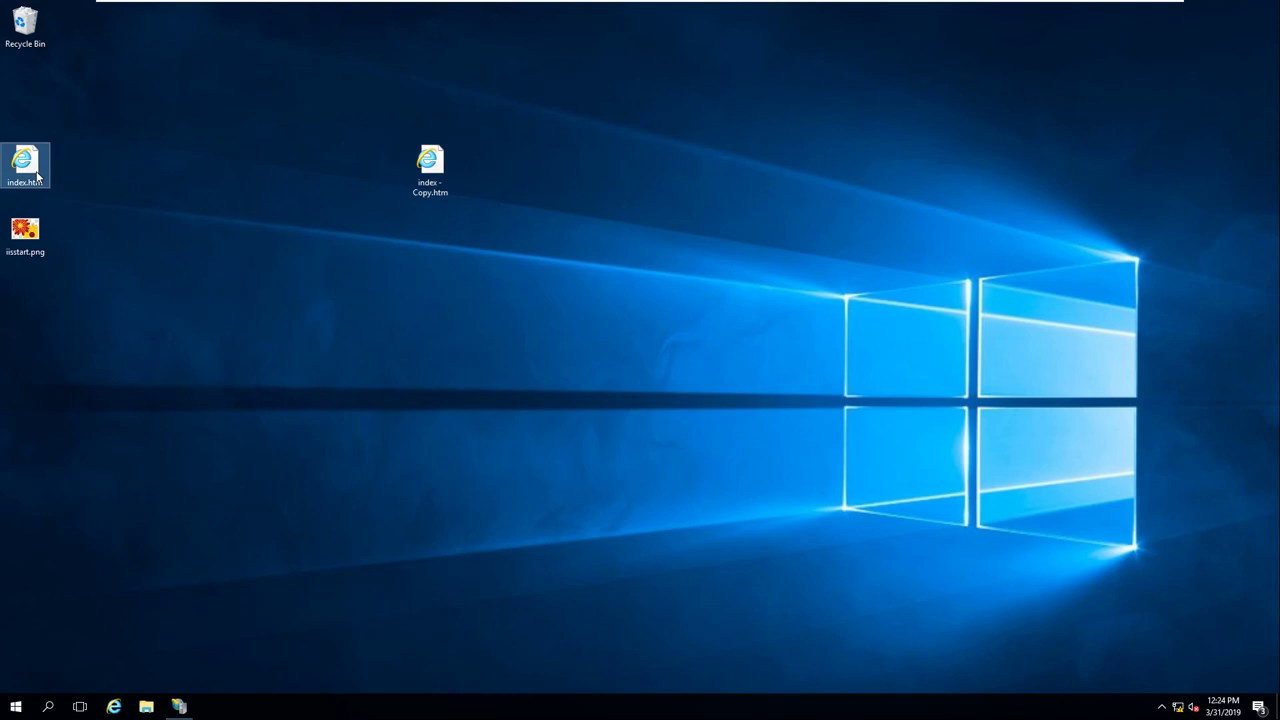
pyautogui.click(36, 176)
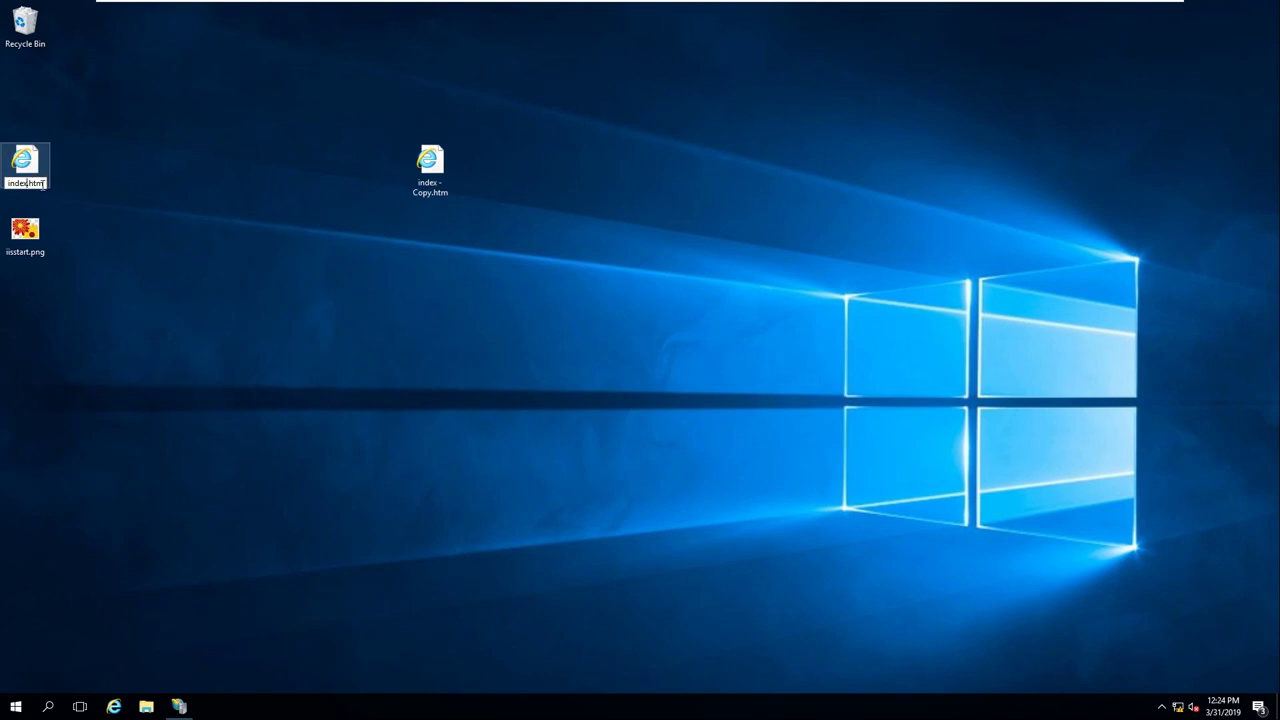
pyautogui.write('1')
pyautogui.press('Return')
# Step: Rename the duplicate file on the desktop as index.htm
pyautogui.click(440, 168)
pyautogui.click(446, 189)
pyautogui.click(437, 193)
pyautogui.press('BackSpace')
pyautogui.press('BackSpace')
pyautogui.press('BackSpace')
pyautogui.press('BackSpace')
pyautogui.press('BackSpace')
pyautogui.press('BackSpace')
pyautogui.press('BackSpace')
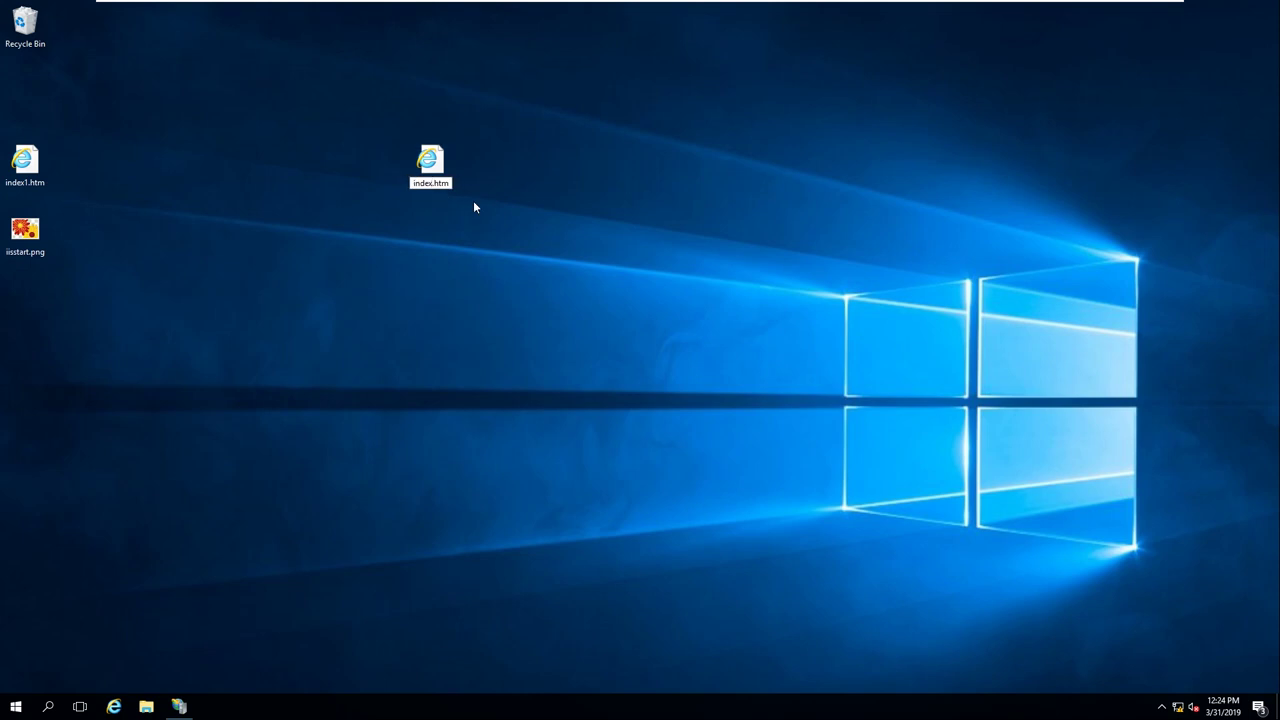
pyautogui.press('Return')
# Step: Open index.htm in Notepad and replace its whole content with "Hello my labskh.com!"
pyautogui.rightClick(431, 166)
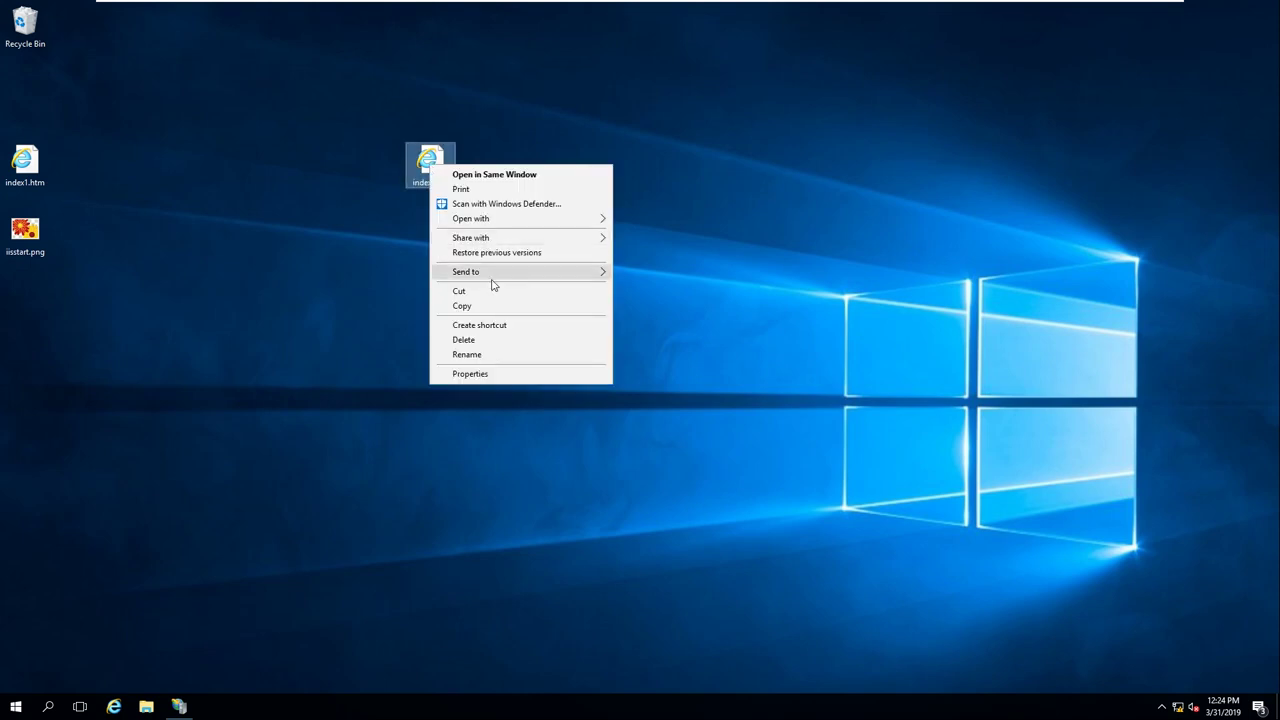
pyautogui.moveTo(550, 220)
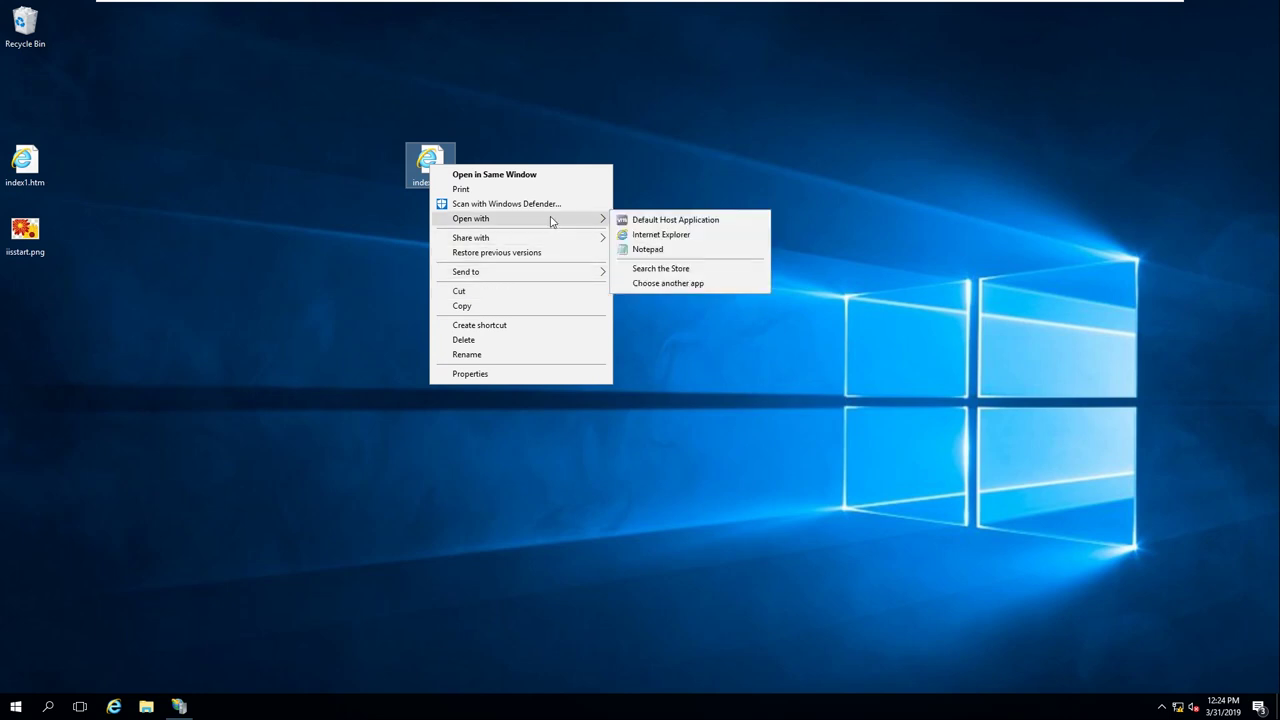
pyautogui.click(650, 249)
pyautogui.hotkey('ctrl', 'a')
pyautogui.press('Delete')
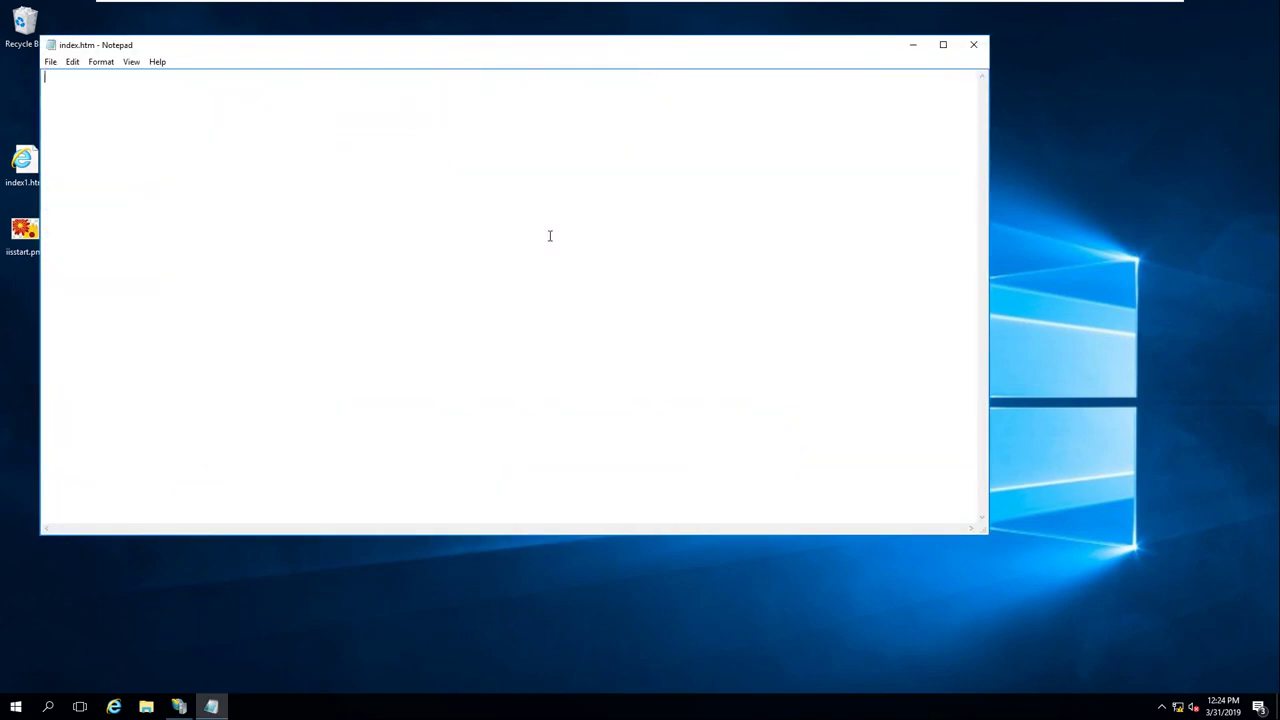
pyautogui.write('Heklo')
pyautogui.press('BackSpace')
pyautogui.press('BackSpace')
pyautogui.press('BackSpace')
pyautogui.write('la')
pyautogui.write('!')
pyautogui.moveTo(159, 78); pyautogui.dragTo(38, 77)
pyautogui.moveTo(166, 40); pyautogui.dragTo(224, 46)
# Step: Empty the Recycle Bin, confirming the permanent deletion
pyautogui.click(29, 35)
pyautogui.rightClick(29, 35)
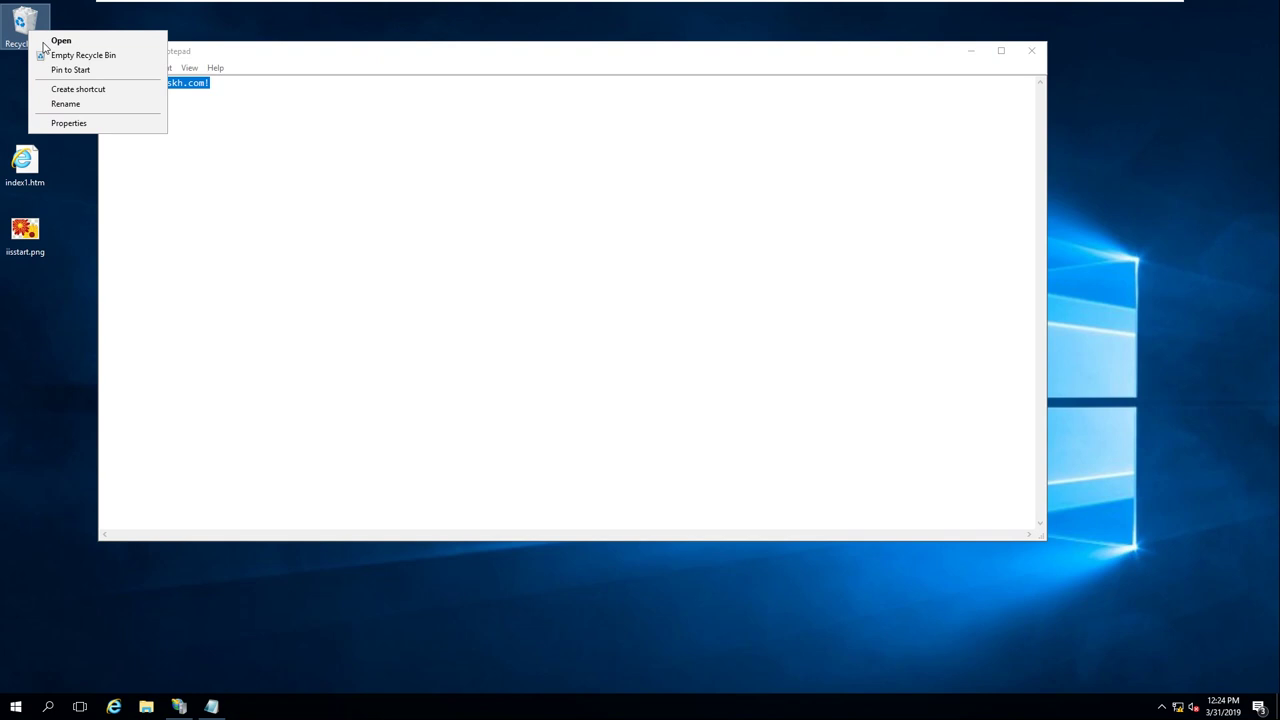
pyautogui.click(70, 54)
pyautogui.click(691, 364)
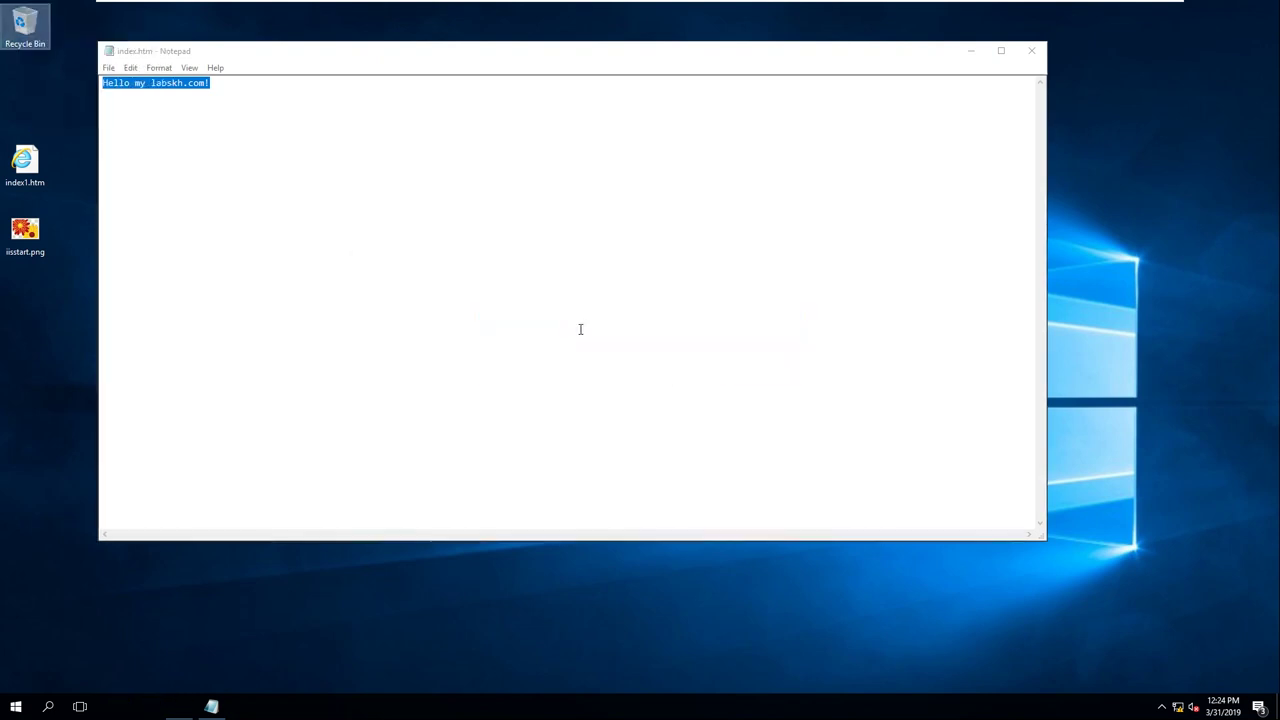
# Step: Review the greeting line in index.htm and close the file in Notepad
pyautogui.click(149, 94)
pyautogui.moveTo(268, 87); pyautogui.dragTo(82, 75)
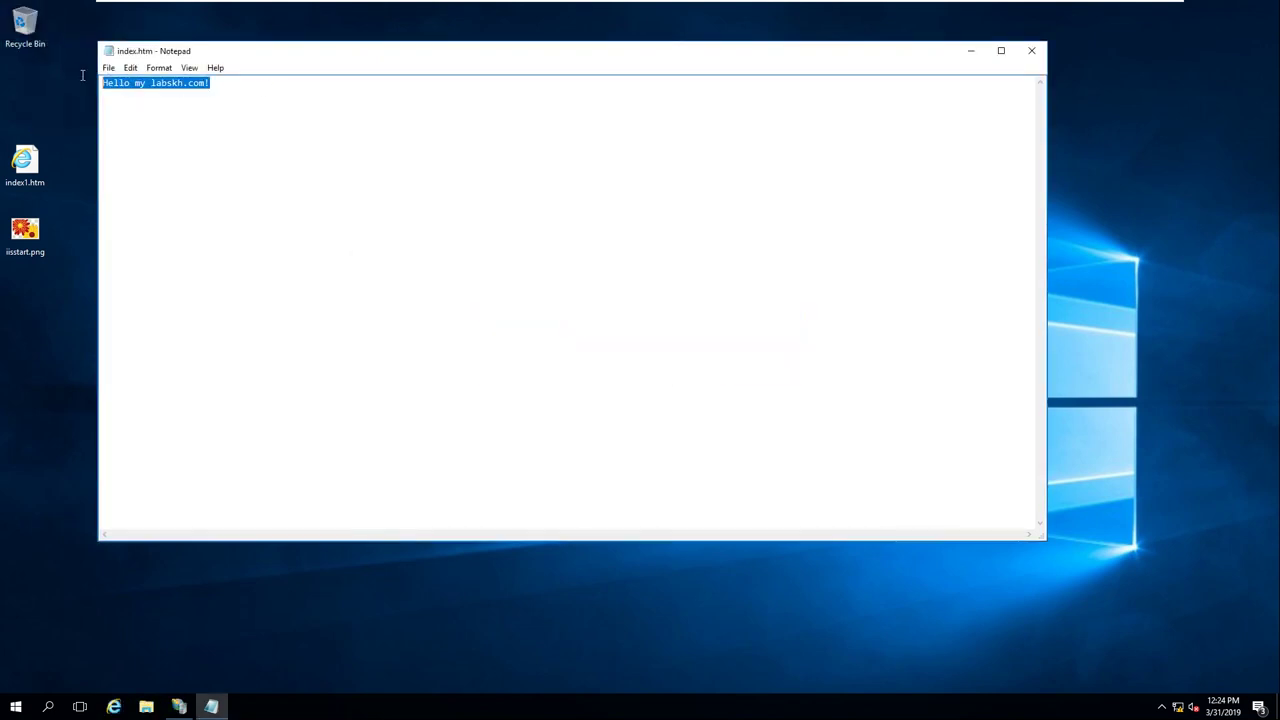
pyautogui.click(195, 94)
pyautogui.click(343, 83)
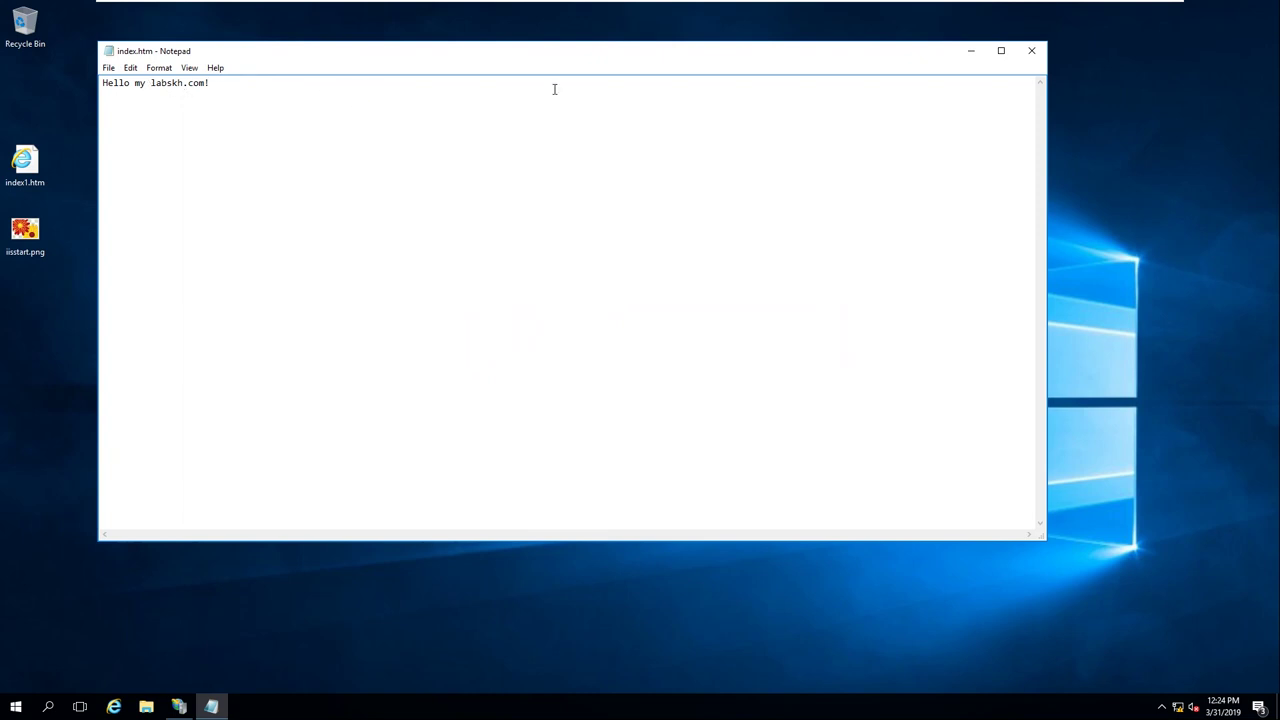
pyautogui.click(1031, 50)
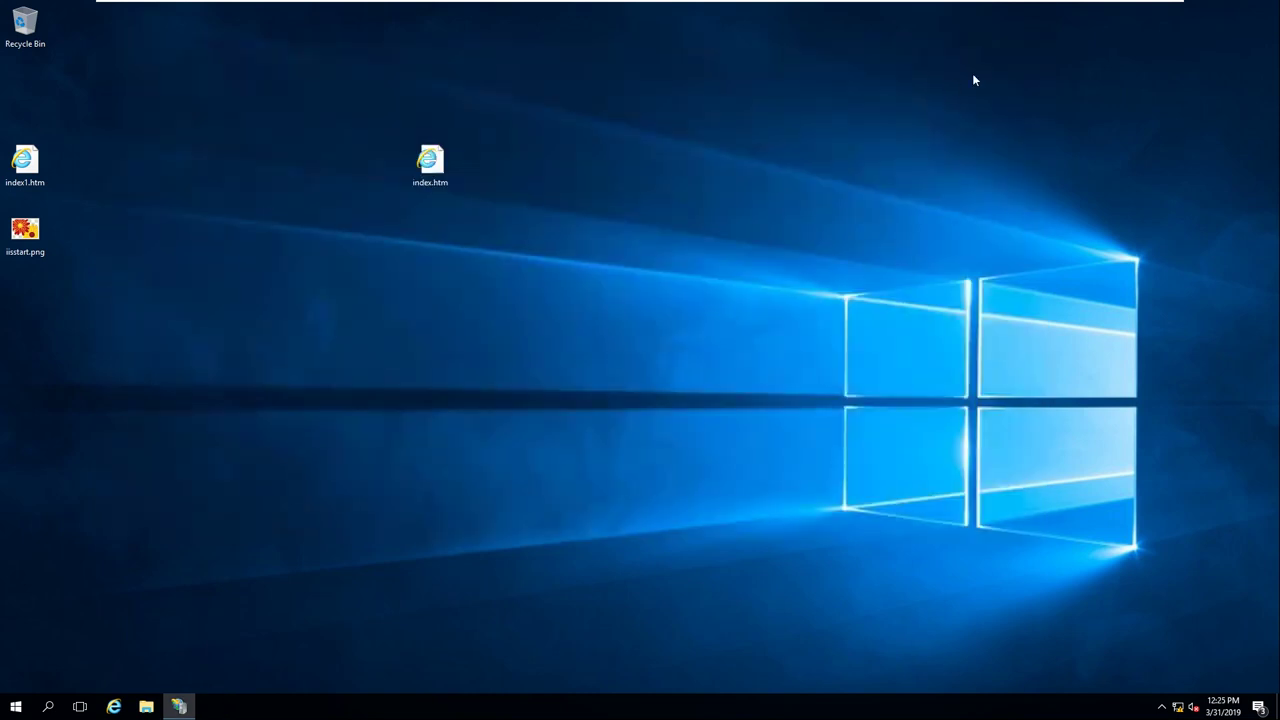
# Step: Rename index.htm on the desktop as index.html and accept the extension change
pyautogui.click(450, 168)
pyautogui.press('End')
pyautogui.write('l')
pyautogui.press('Return')
pyautogui.click(696, 361)
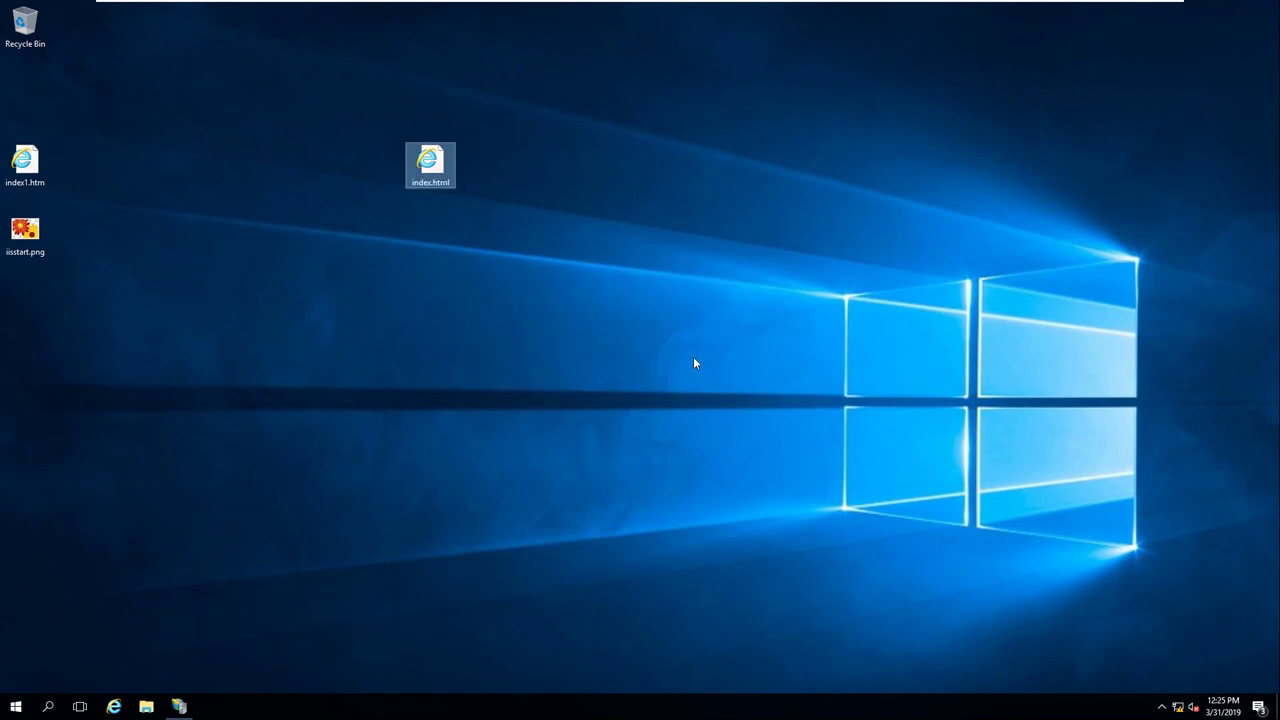
# Step: Copy index.html from the desktop into C:\inetpub\wwwroot, granting administrator permission, and close the folder window
pyautogui.rightClick(428, 152)
pyautogui.click(489, 301)
pyautogui.click(146, 706)
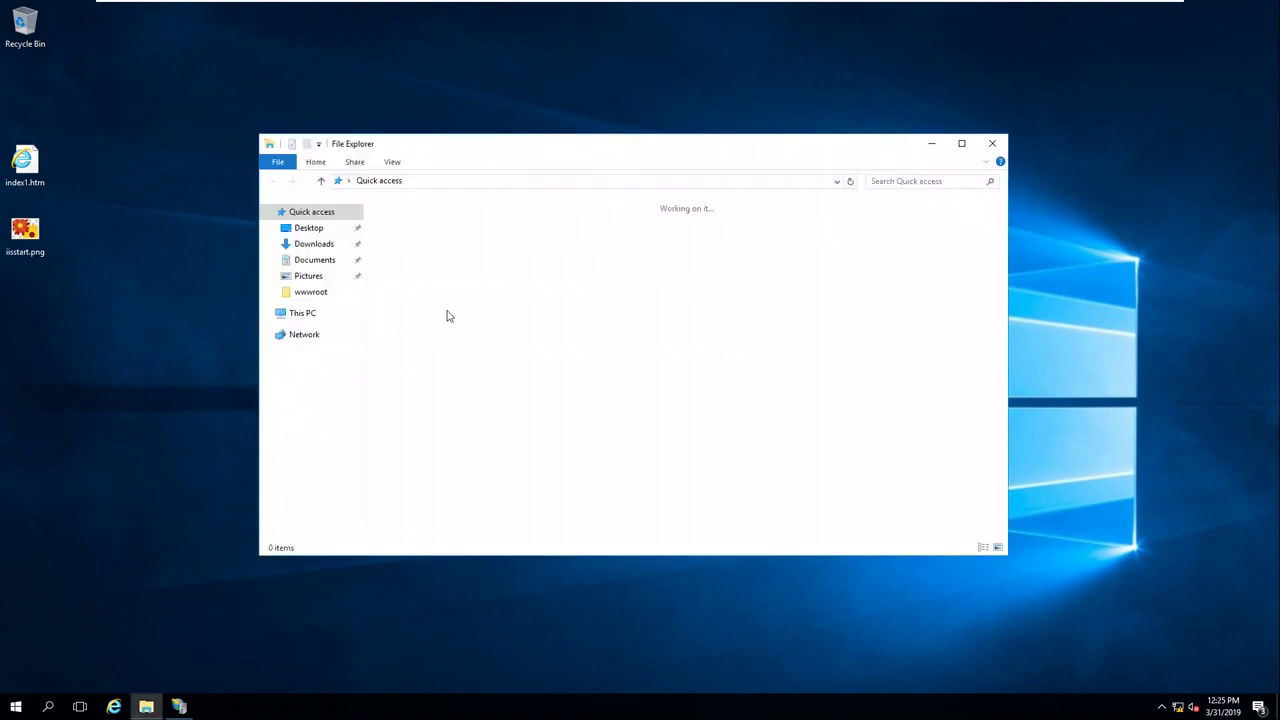
pyautogui.click(322, 427)
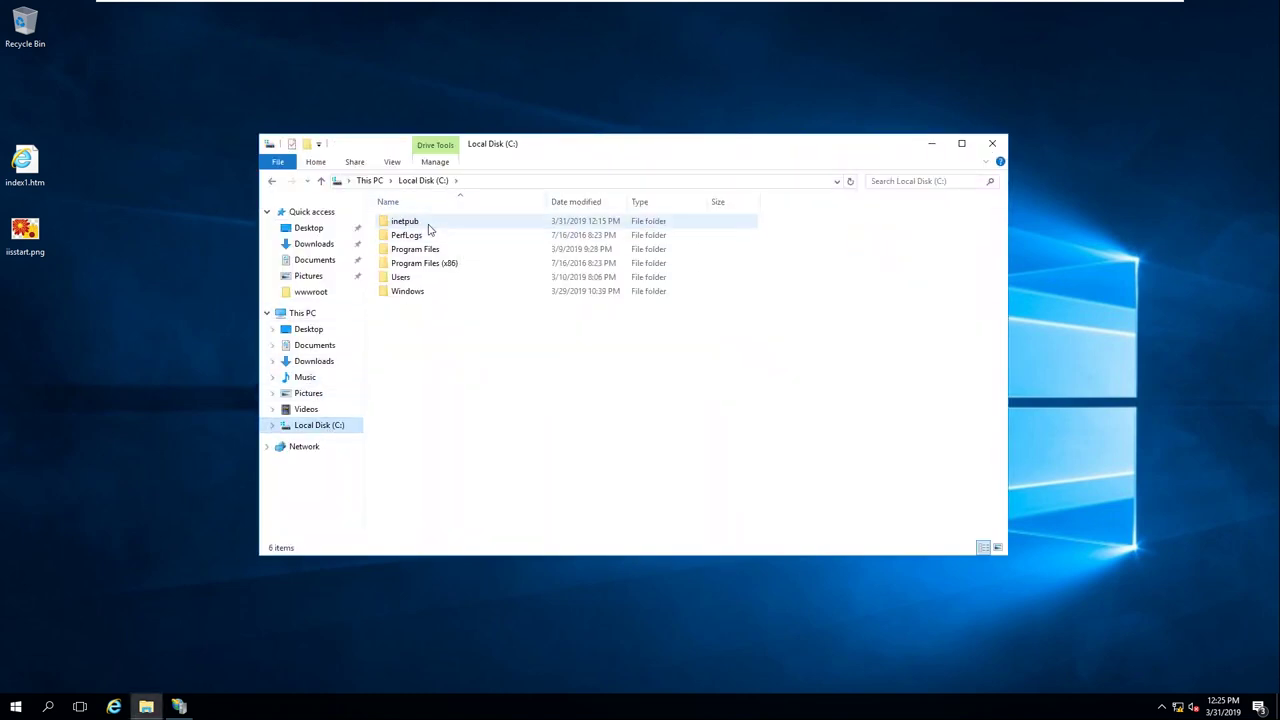
pyautogui.doubleClick(428, 222)
pyautogui.doubleClick(424, 280)
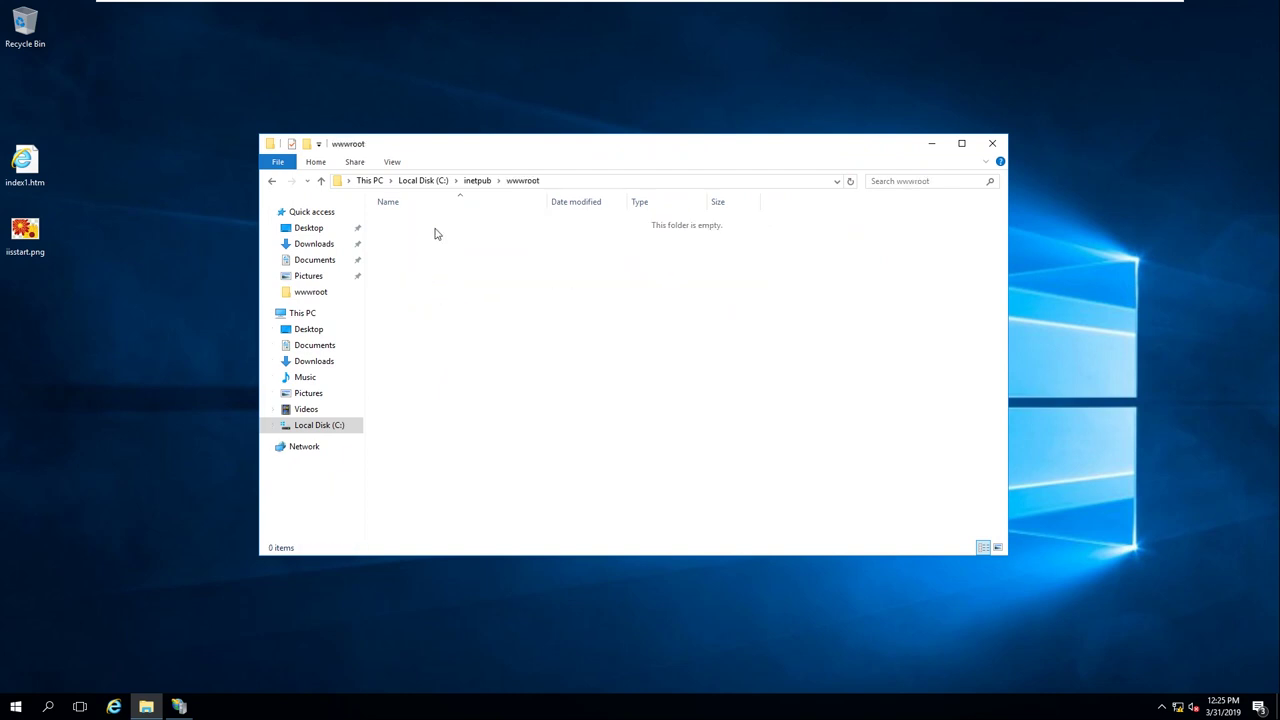
pyautogui.rightClick(435, 229)
pyautogui.click(467, 321)
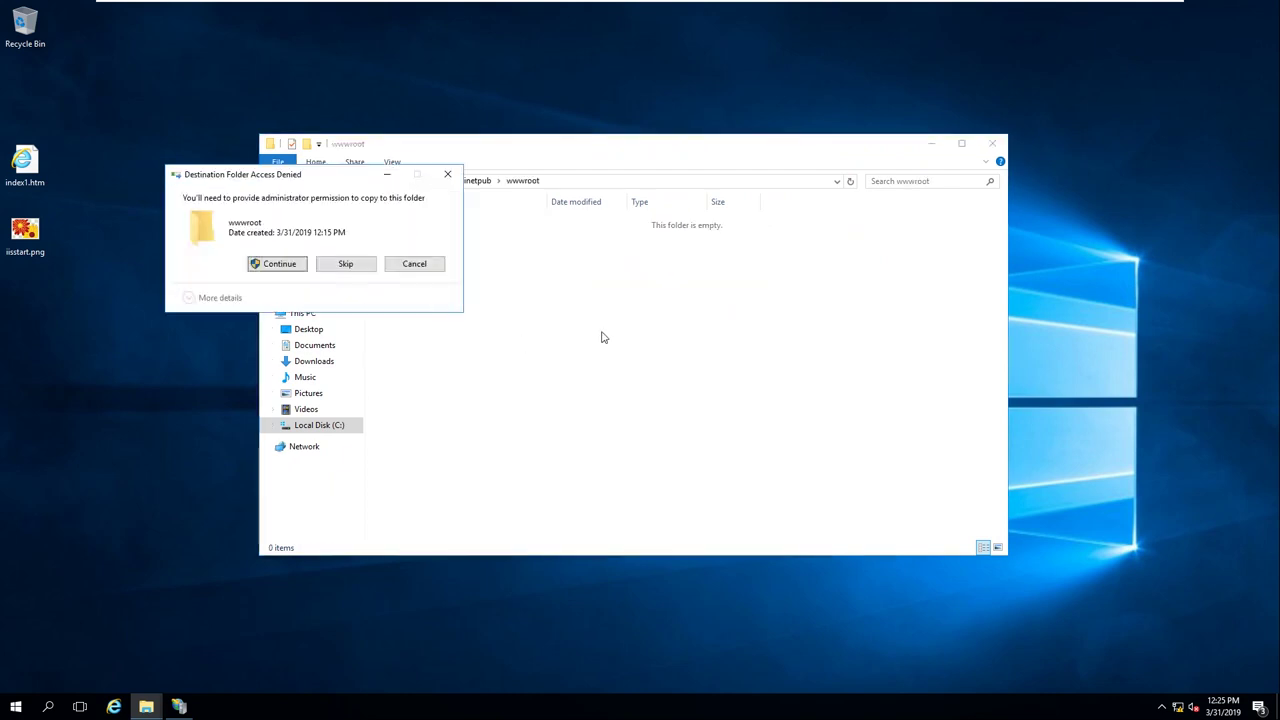
pyautogui.click(271, 263)
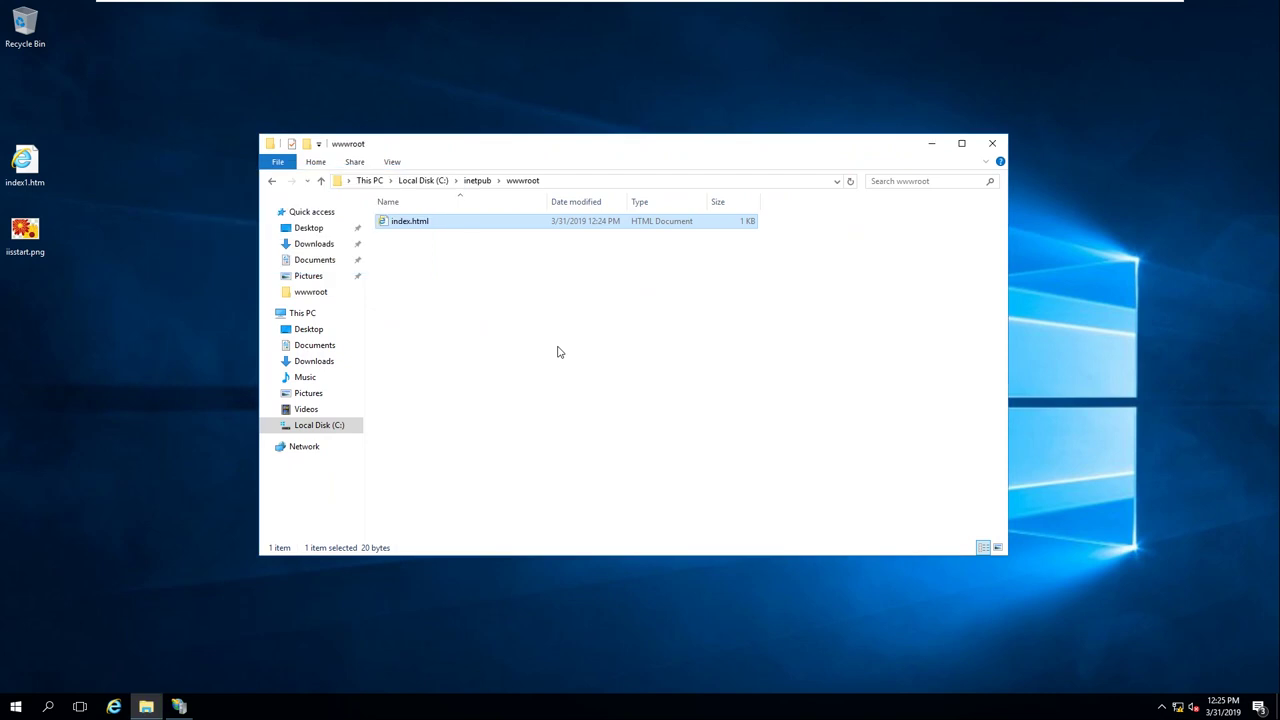
pyautogui.rightClick(156, 130)
pyautogui.click(176, 174)
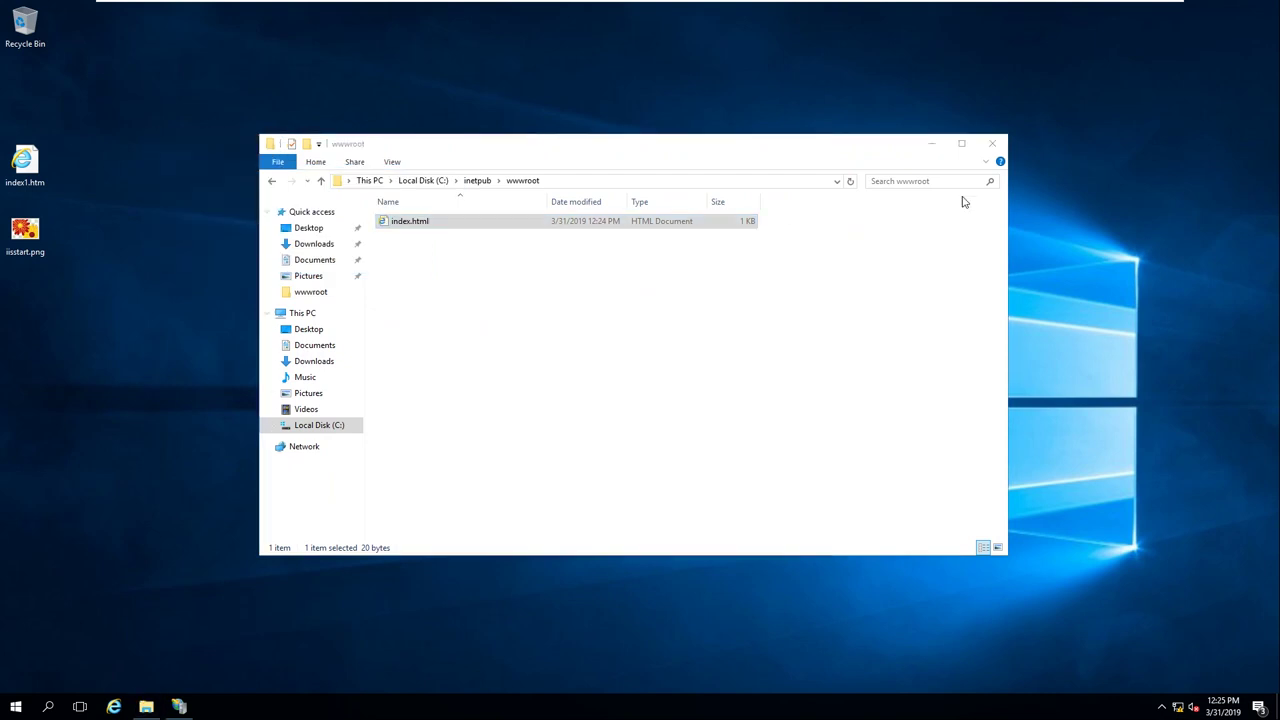
pyautogui.click(990, 144)
pyautogui.rightClick(389, 128)
pyautogui.click(410, 166)
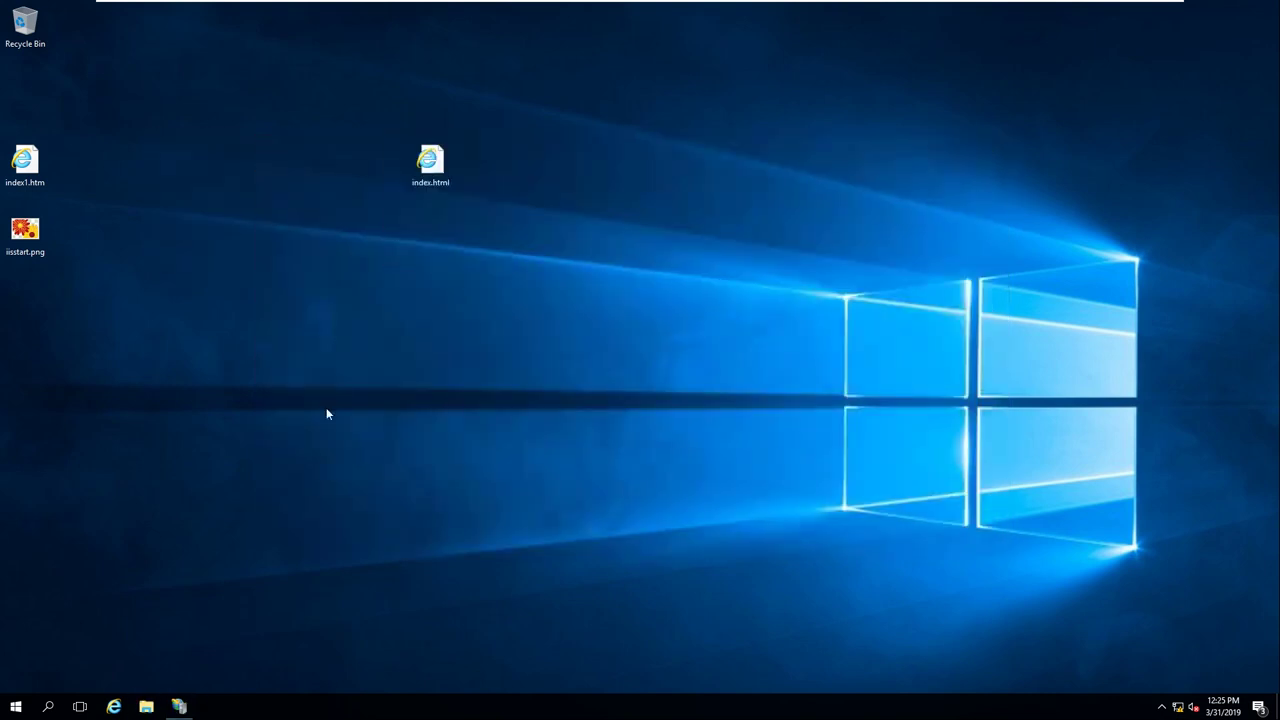
pyautogui.rightClick(236, 110)
pyautogui.click(262, 146)
pyautogui.moveTo(617, 4)
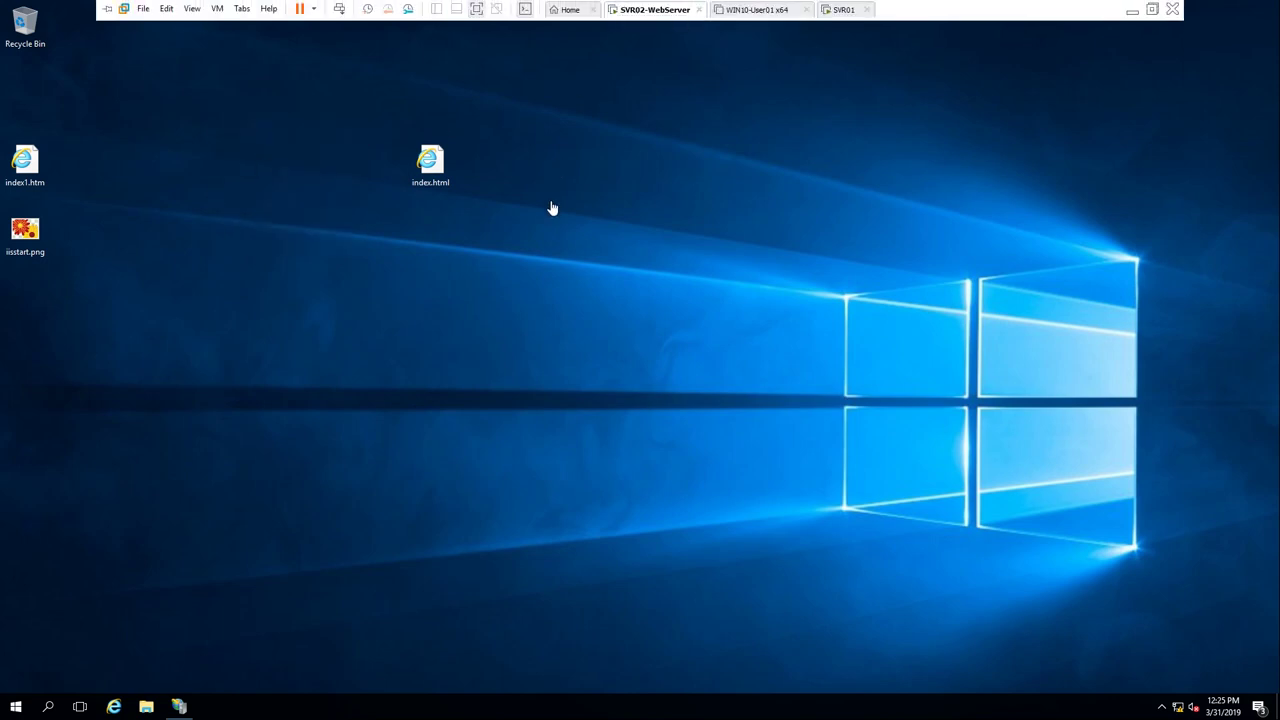
pyautogui.rightClick(512, 147)
pyautogui.click(535, 180)
# Step: Refresh the mylabskh.com site in IIS Manager and minimize the window
pyautogui.click(179, 706)
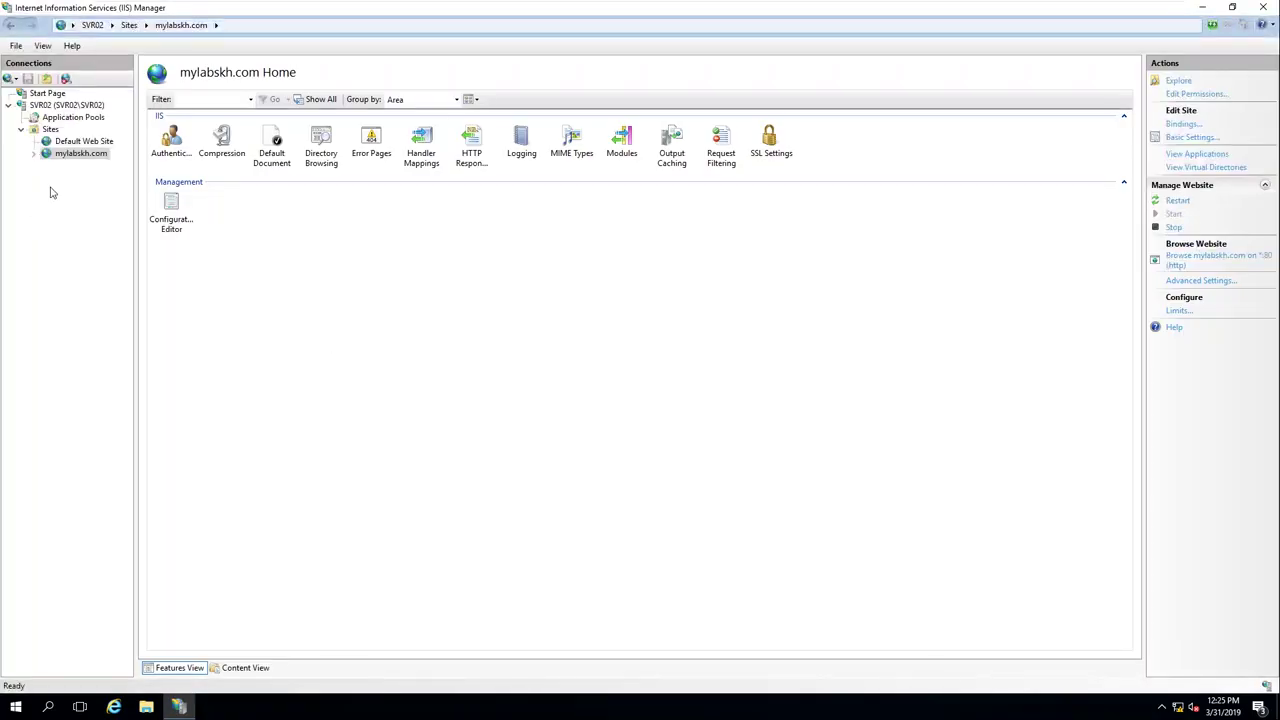
pyautogui.rightClick(86, 160)
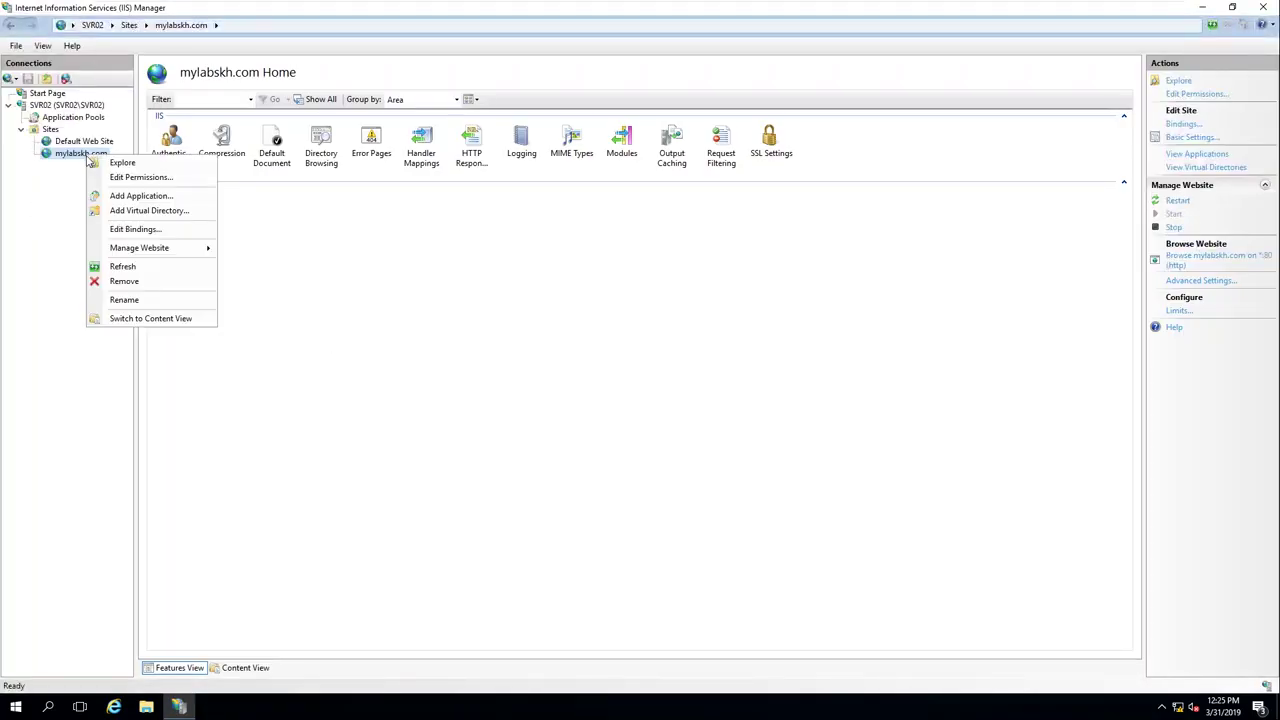
pyautogui.click(125, 264)
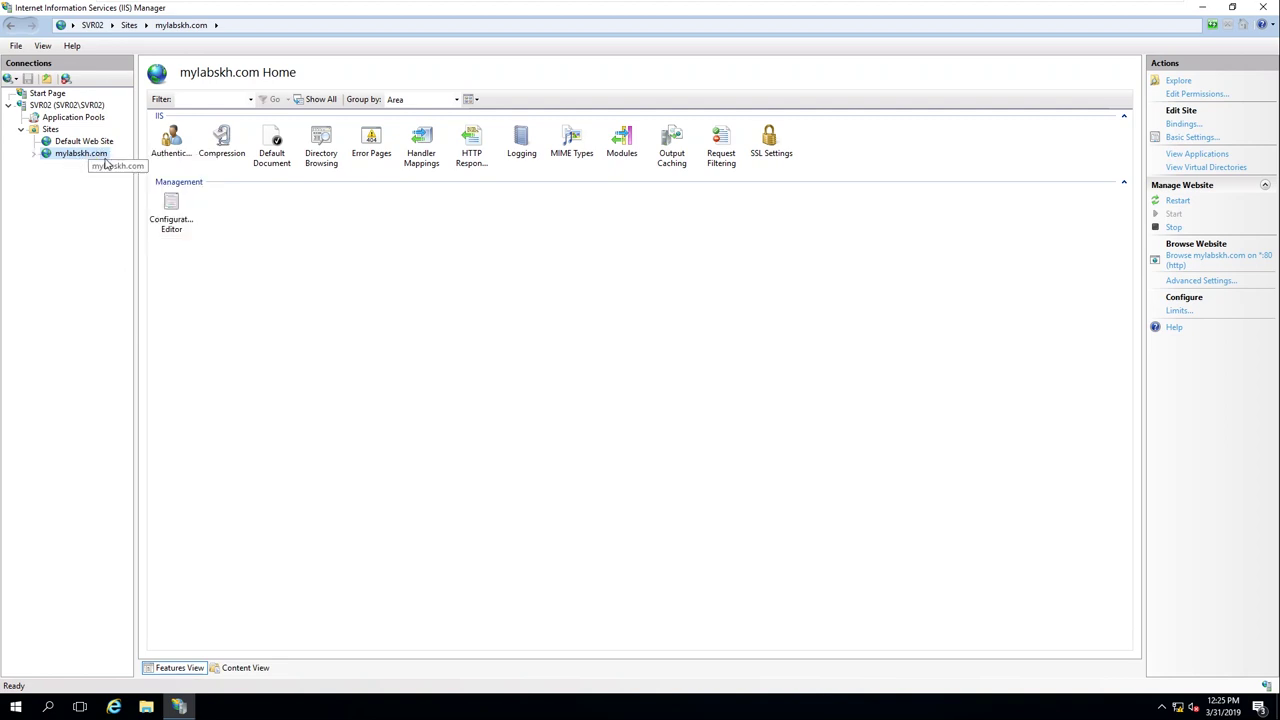
pyautogui.click(1201, 8)
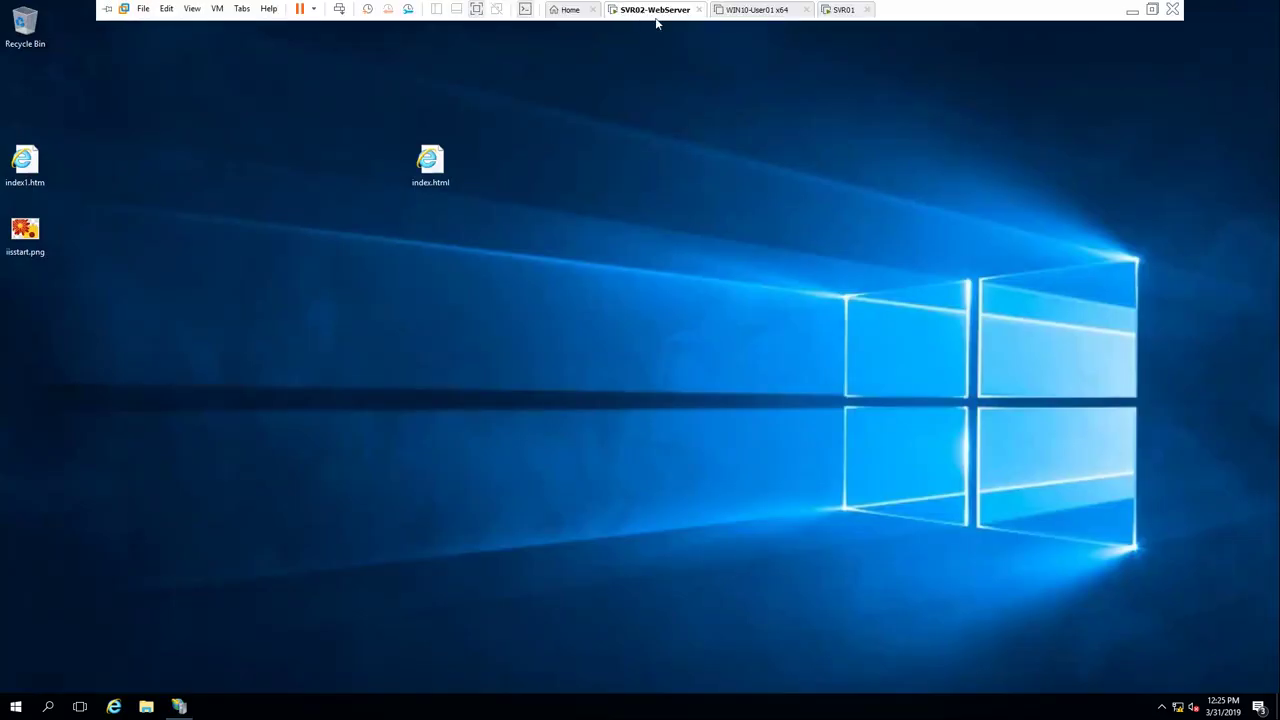
# Step: On SVR01, create an Active Directory-stored primary forward lookup zone named mylabskh.com that allows only secure dynamic updates
pyautogui.click(843, 10)
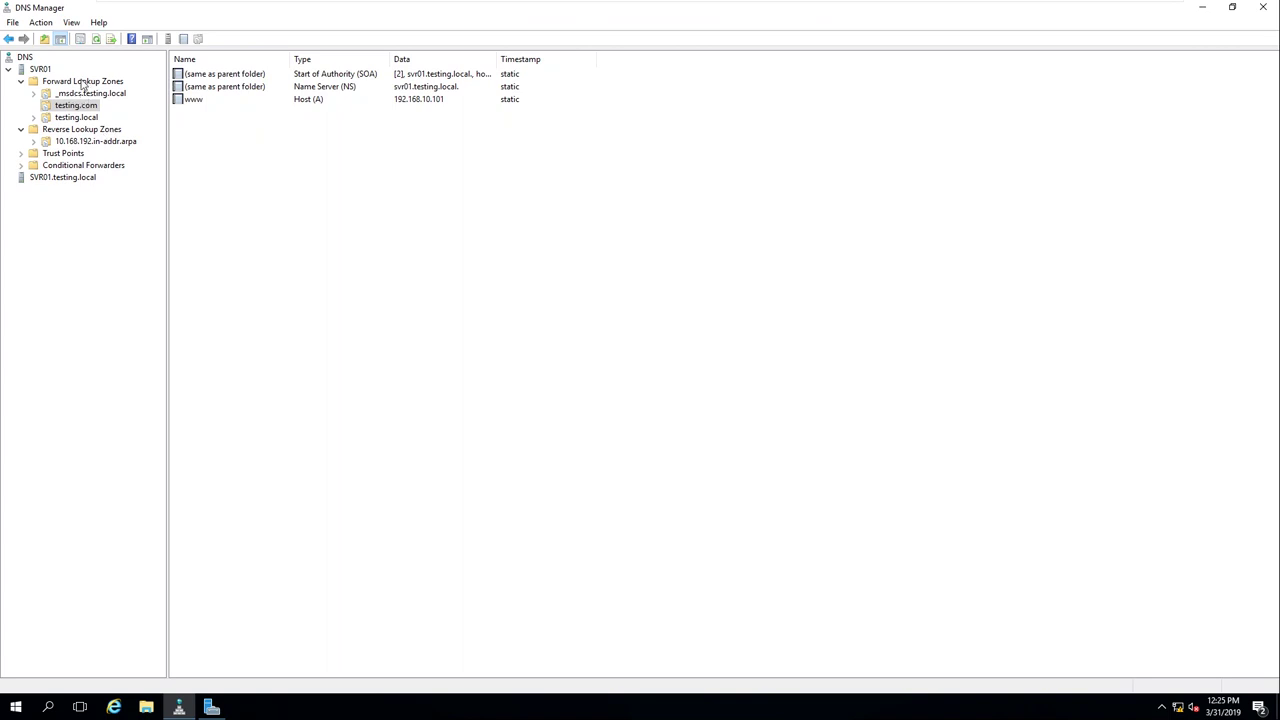
pyautogui.click(86, 81)
pyautogui.rightClick(88, 81)
pyautogui.click(144, 93)
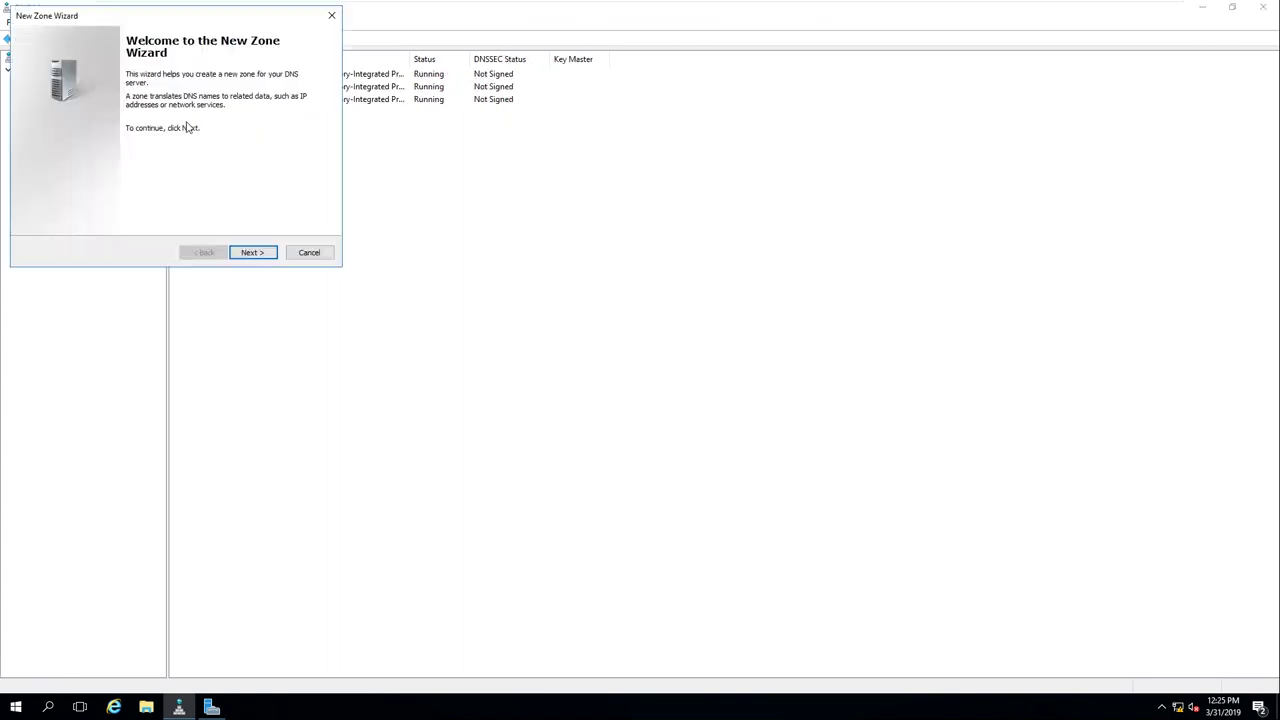
pyautogui.click(262, 259)
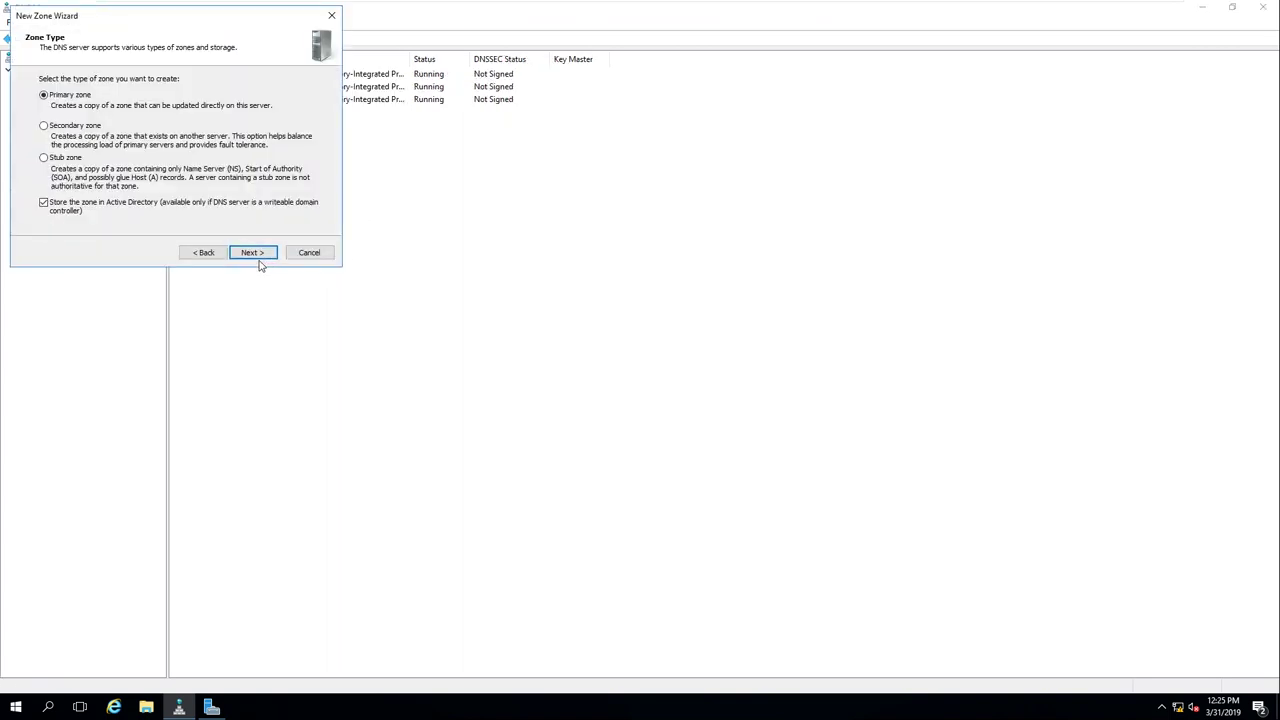
pyautogui.click(255, 254)
pyautogui.click(256, 253)
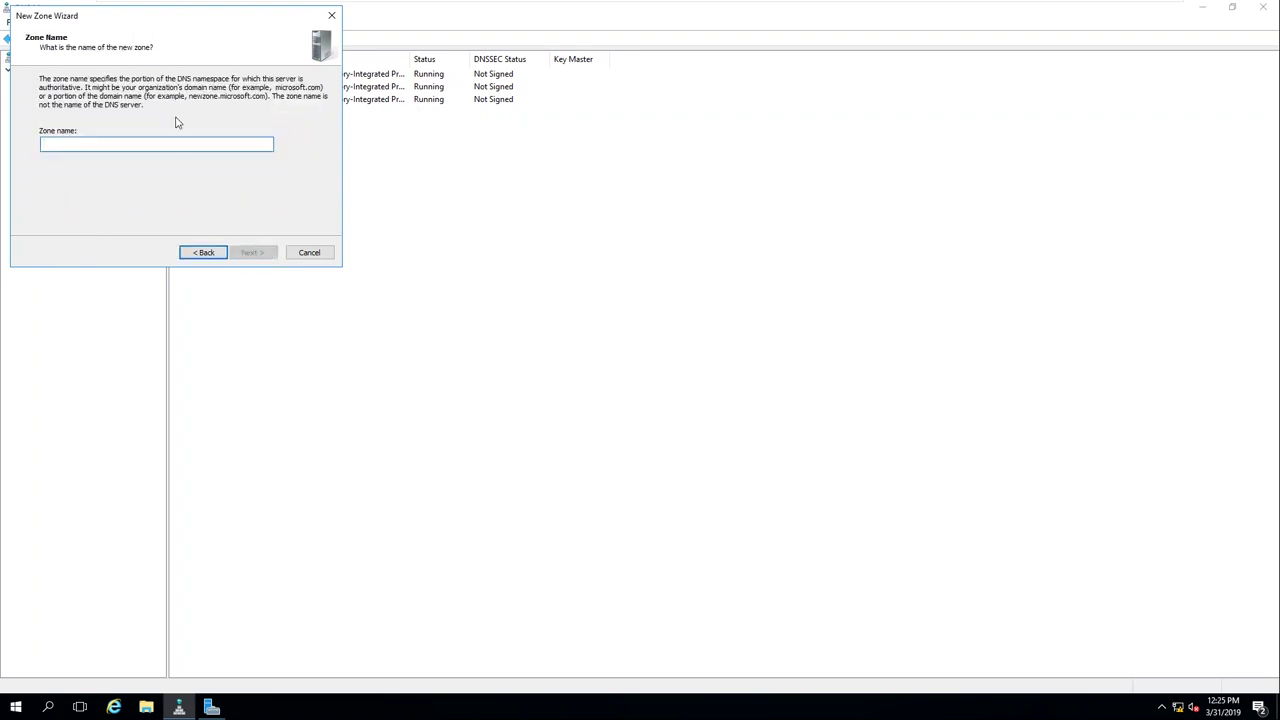
pyautogui.write('mylabskh.co')
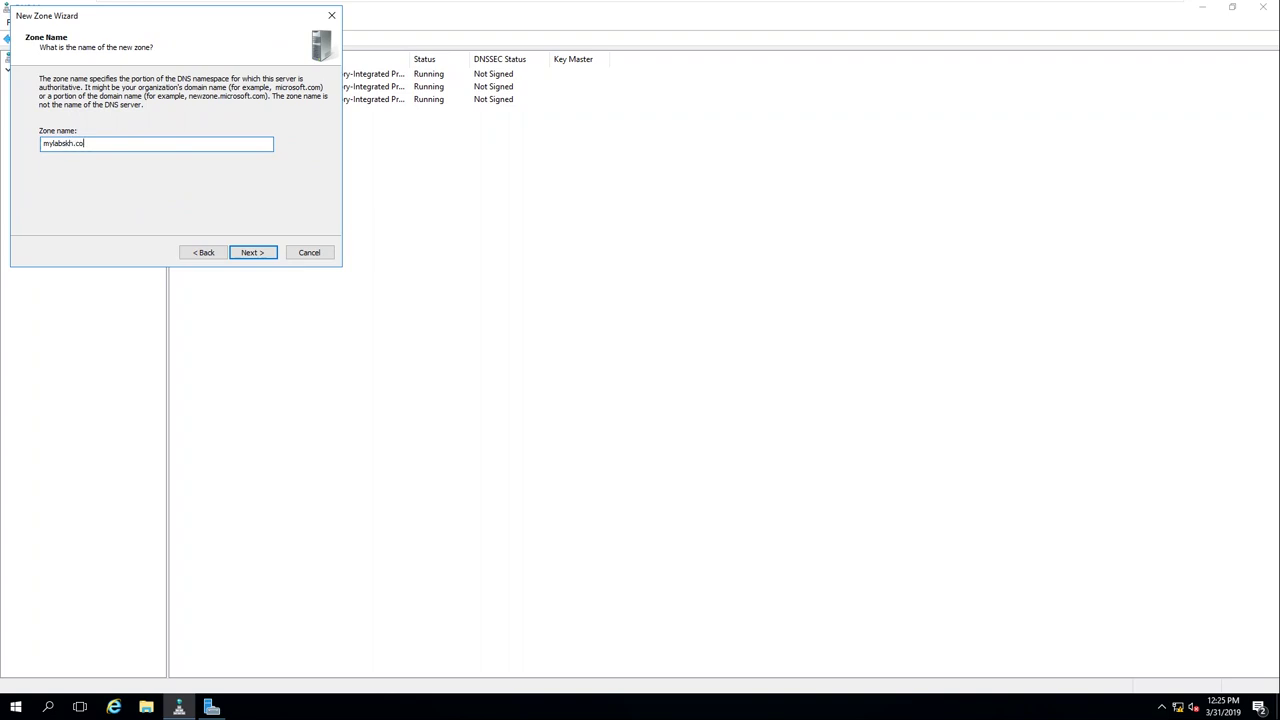
pyautogui.click(250, 252)
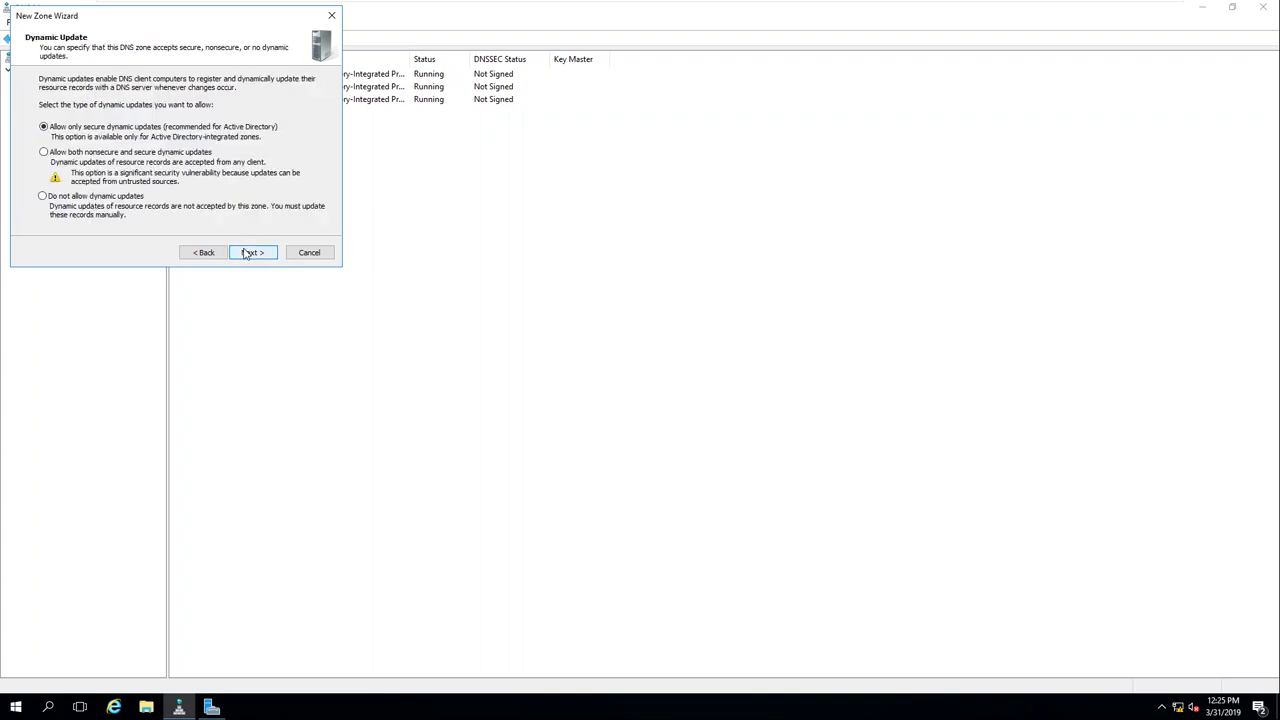
pyautogui.click(252, 253)
pyautogui.click(255, 254)
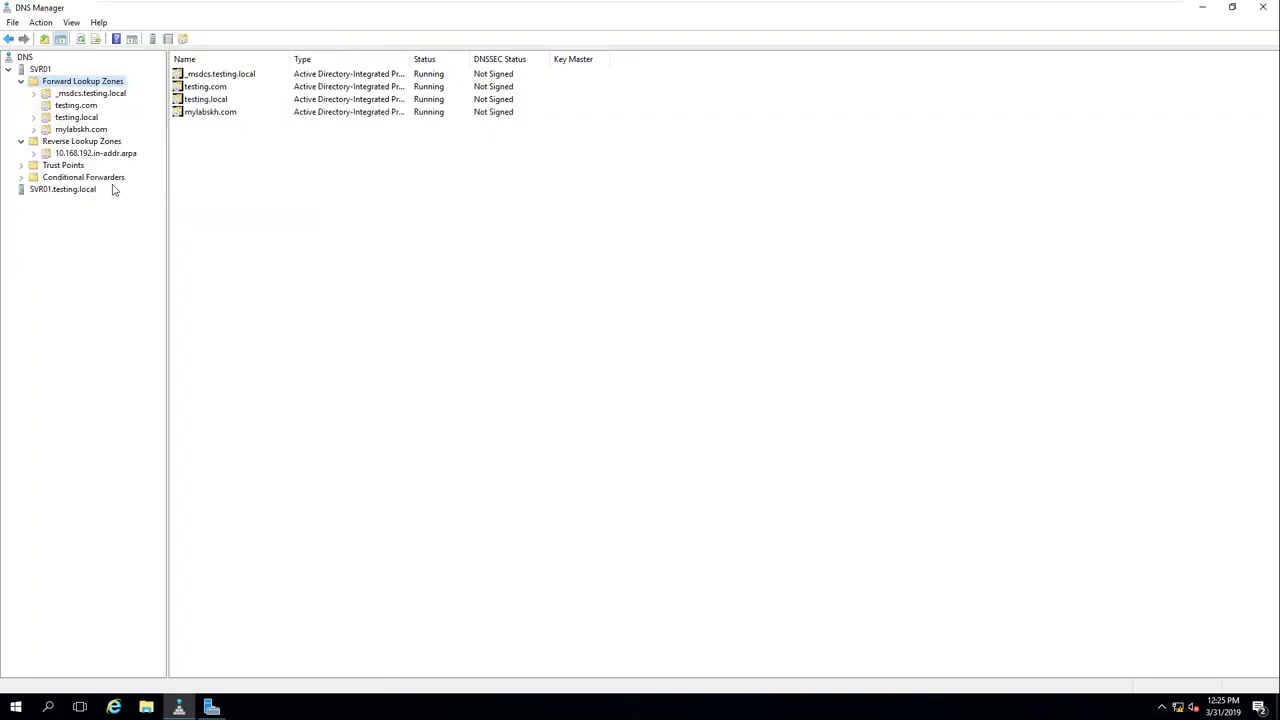
# Step: Start a new host record in the mylabskh.com zone with name www and IP address 192.168.10.101
pyautogui.click(80, 130)
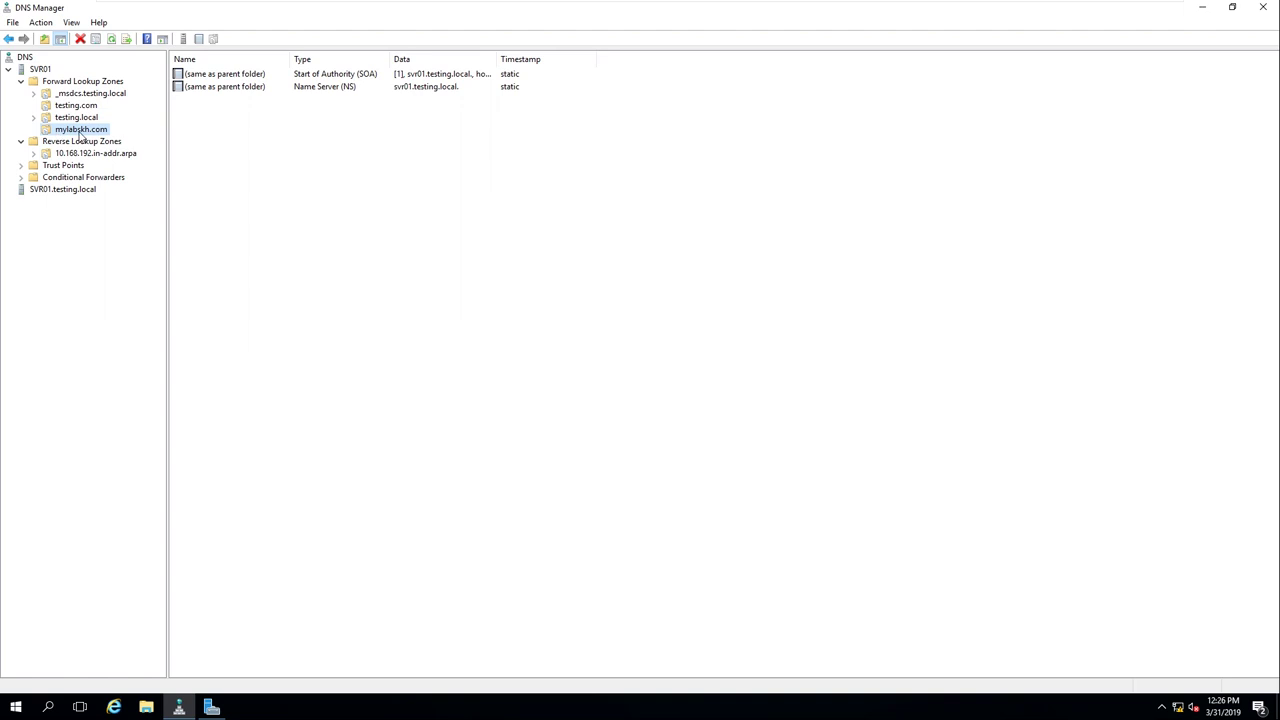
pyautogui.rightClick(243, 142)
pyautogui.click(316, 177)
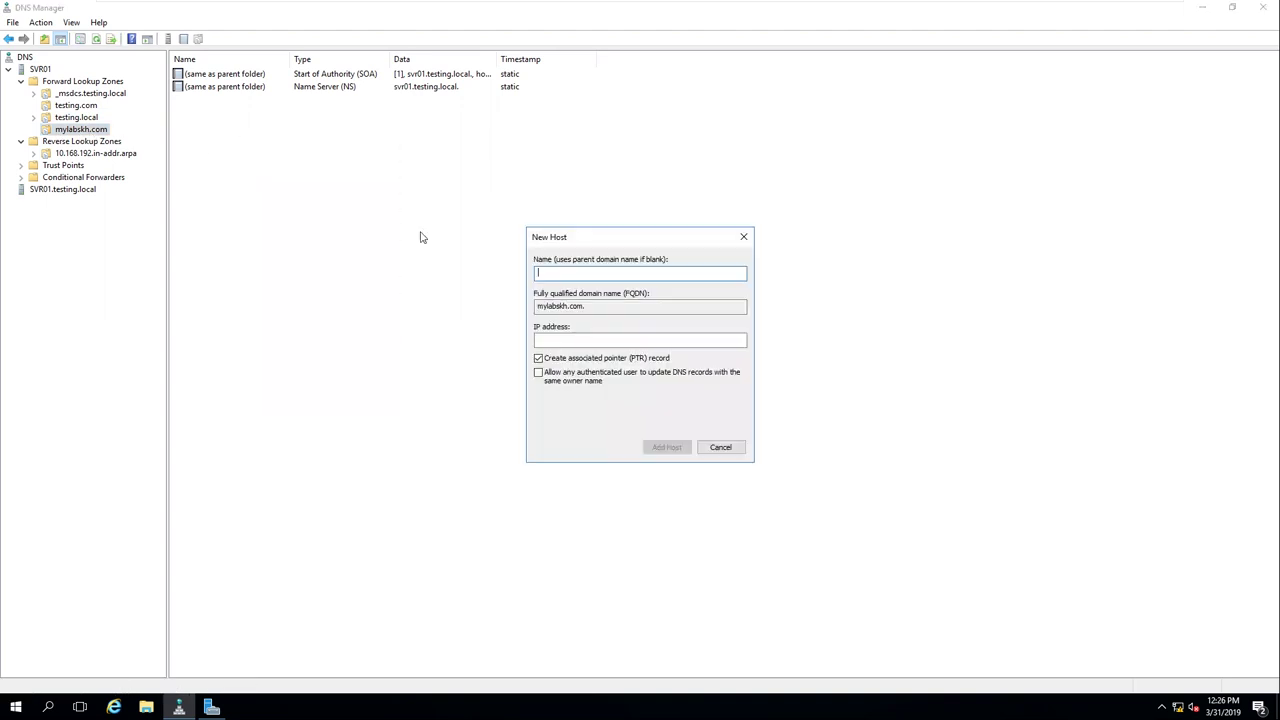
pyautogui.write('www.')
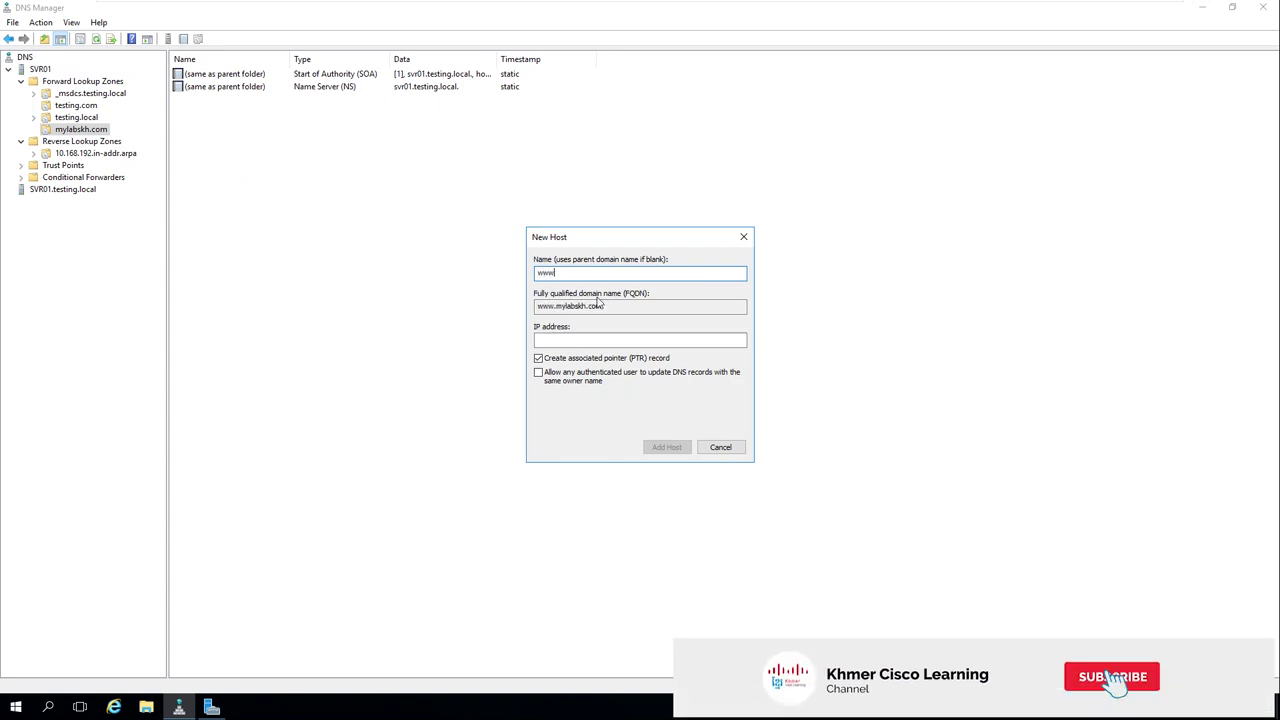
pyautogui.press('BackSpace')
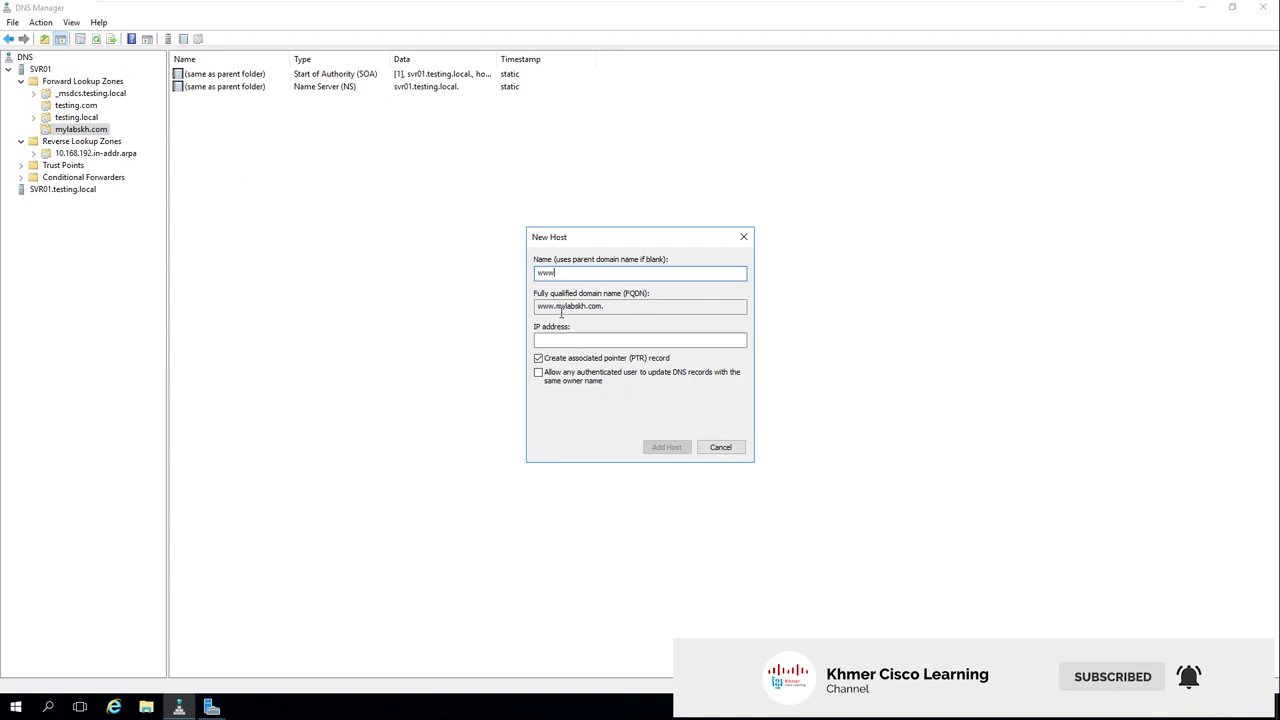
pyautogui.moveTo(561, 308); pyautogui.dragTo(588, 306)
pyautogui.click(608, 306)
pyautogui.click(581, 339)
pyautogui.write('192.1')
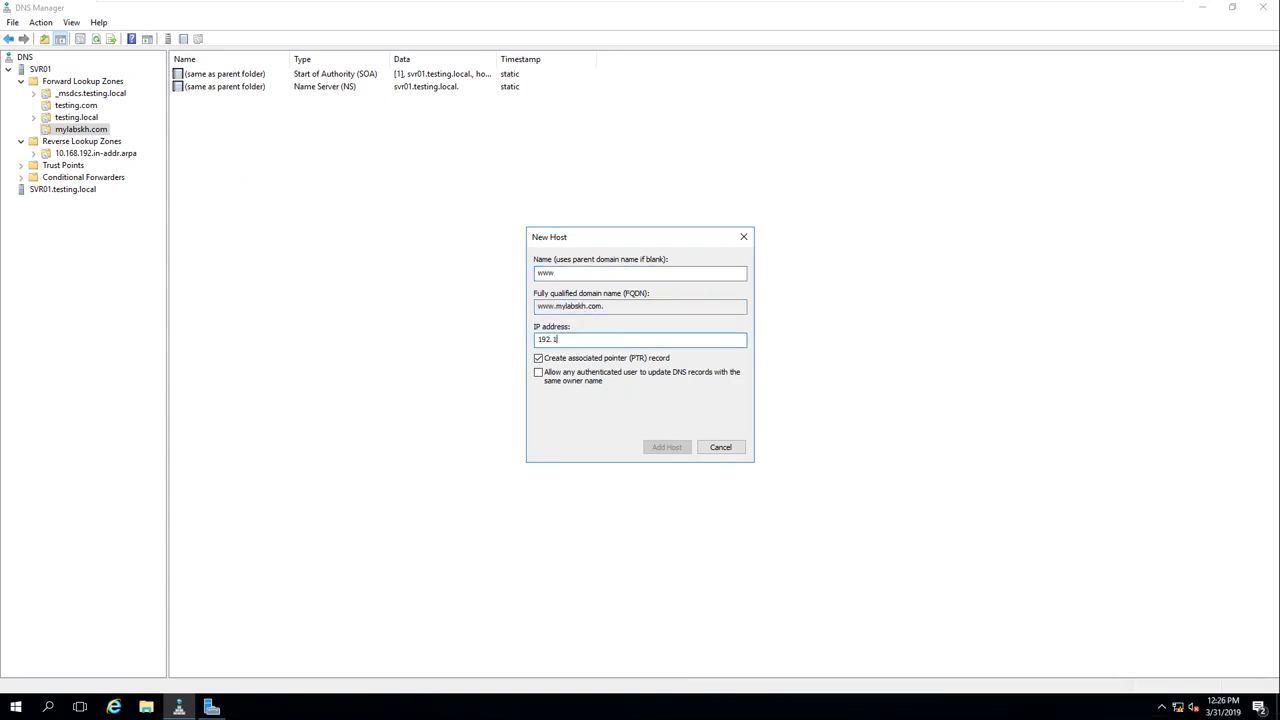
pyautogui.write('68.10.101')
# Step: Switch to SVR02-WebServer, check its IPv4 address with ipconfig in Command Prompt, close the prompt and bring IIS Manager back up
pyautogui.moveTo(886, 4)
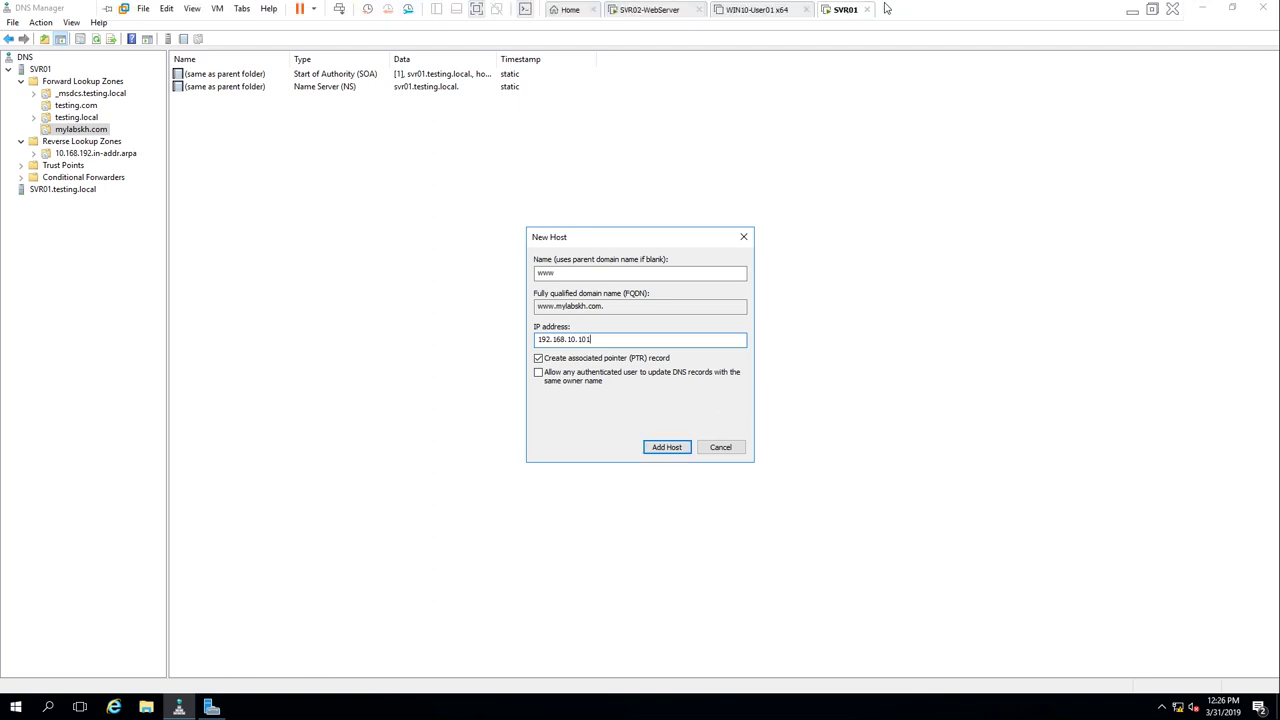
pyautogui.click(664, 10)
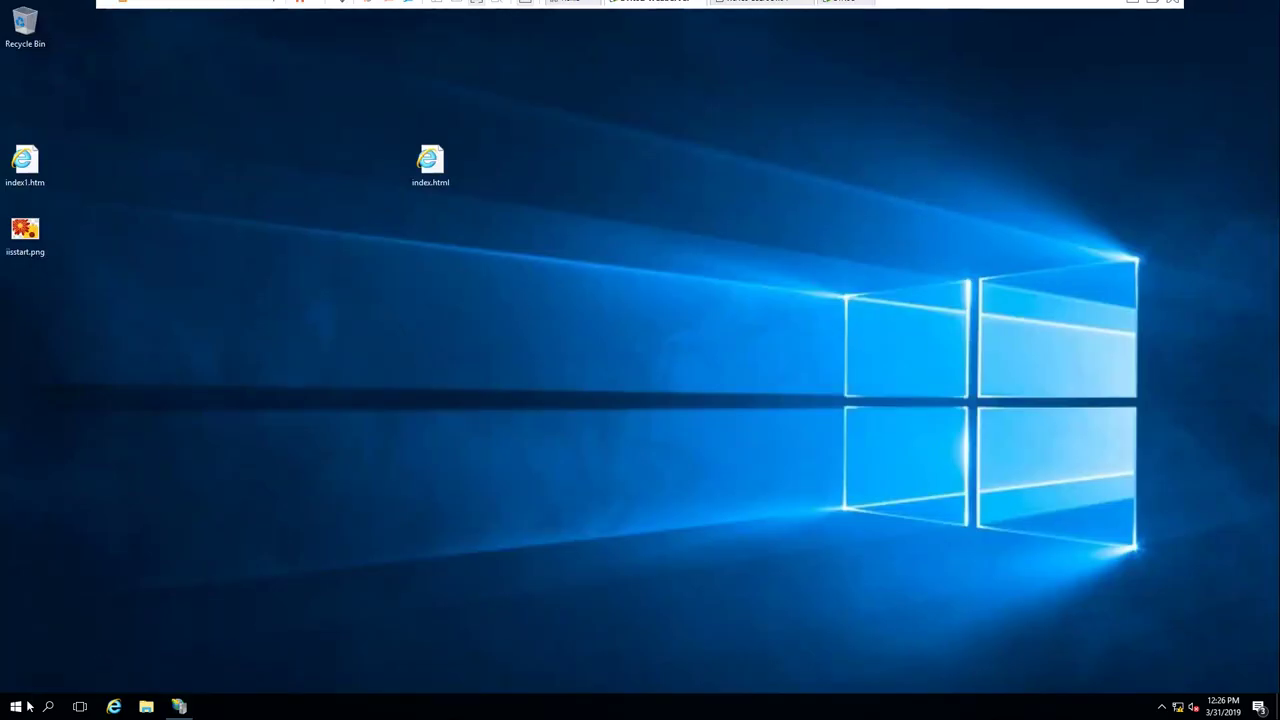
pyautogui.click(16, 706)
pyautogui.write('cmd')
pyautogui.press('Return')
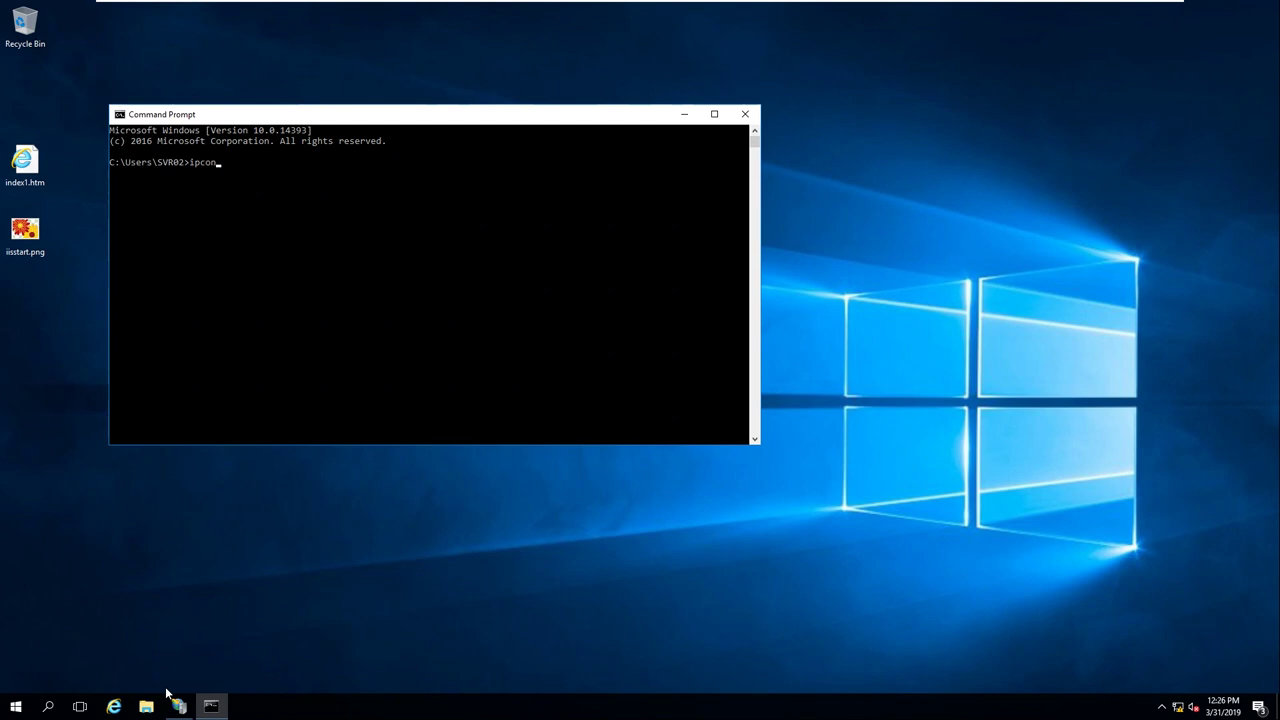
pyautogui.write('ipconfig')
pyautogui.press('Return')
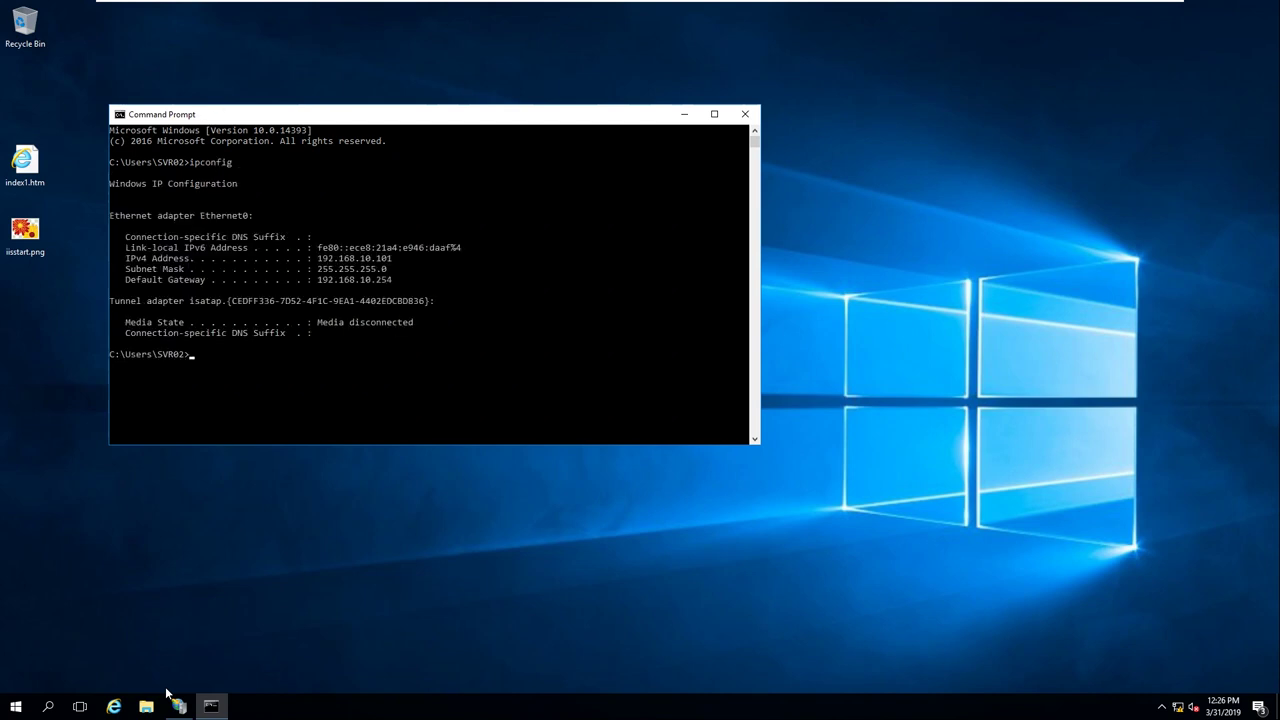
pyautogui.moveTo(322, 258); pyautogui.dragTo(406, 260)
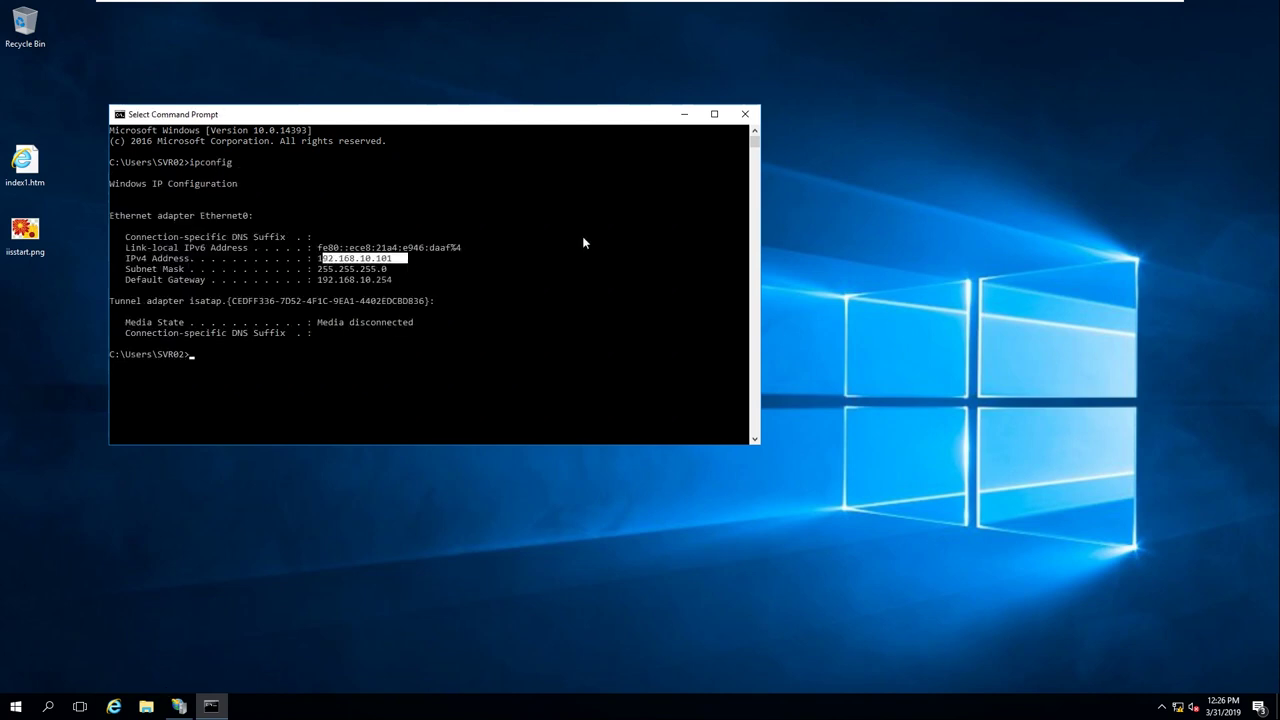
pyautogui.click(745, 113)
pyautogui.click(179, 706)
# Step: Return to SVR01, add the prepared www host, finish the New Host dialog and select the www record
pyautogui.moveTo(885, 6)
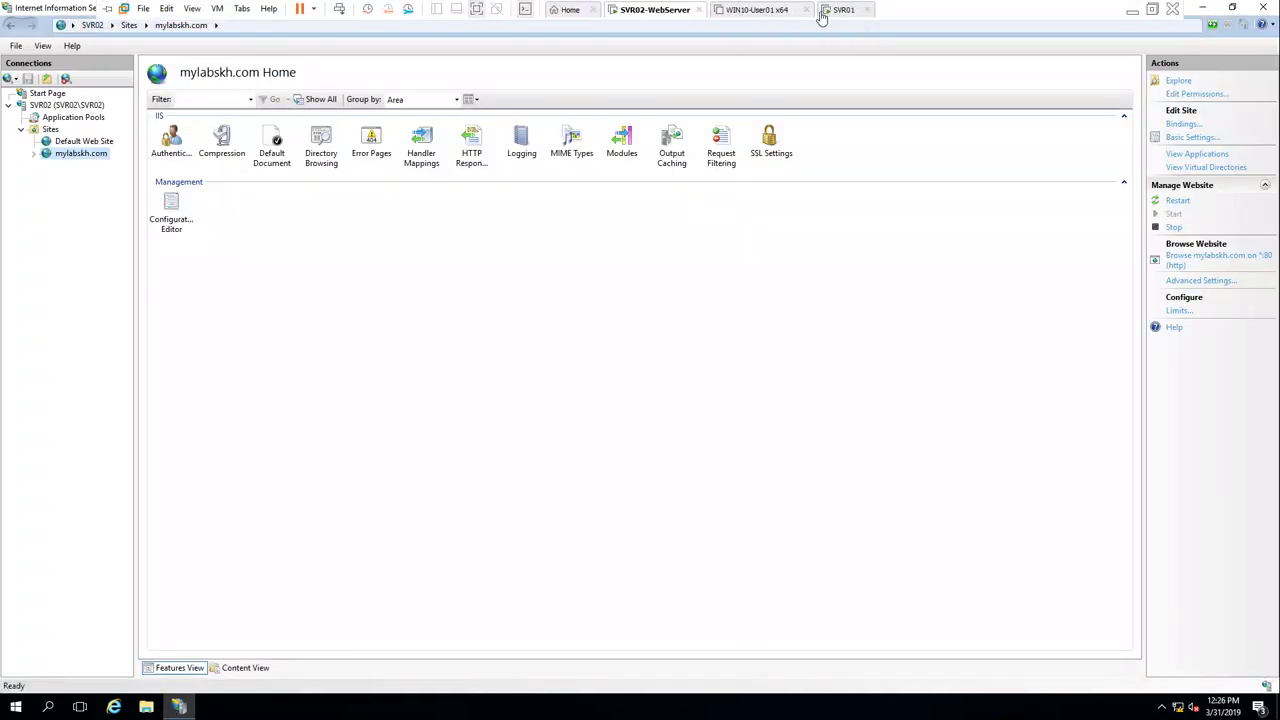
pyautogui.click(845, 14)
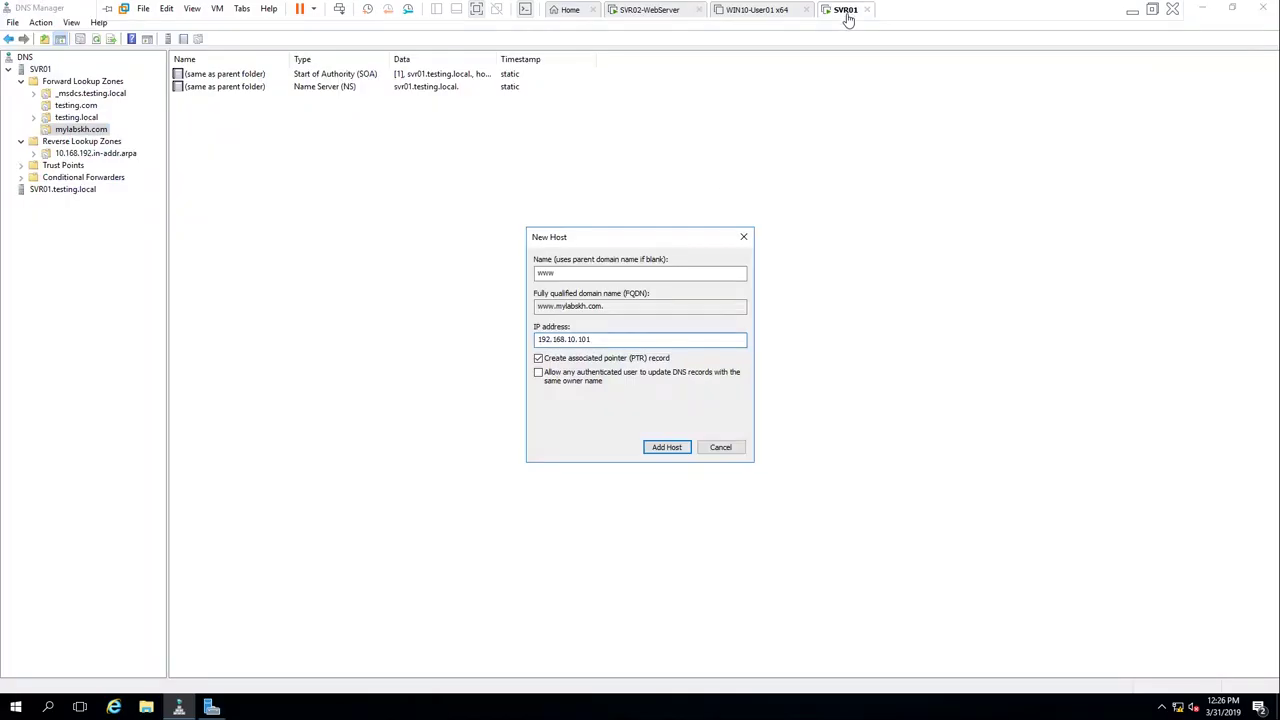
pyautogui.click(669, 452)
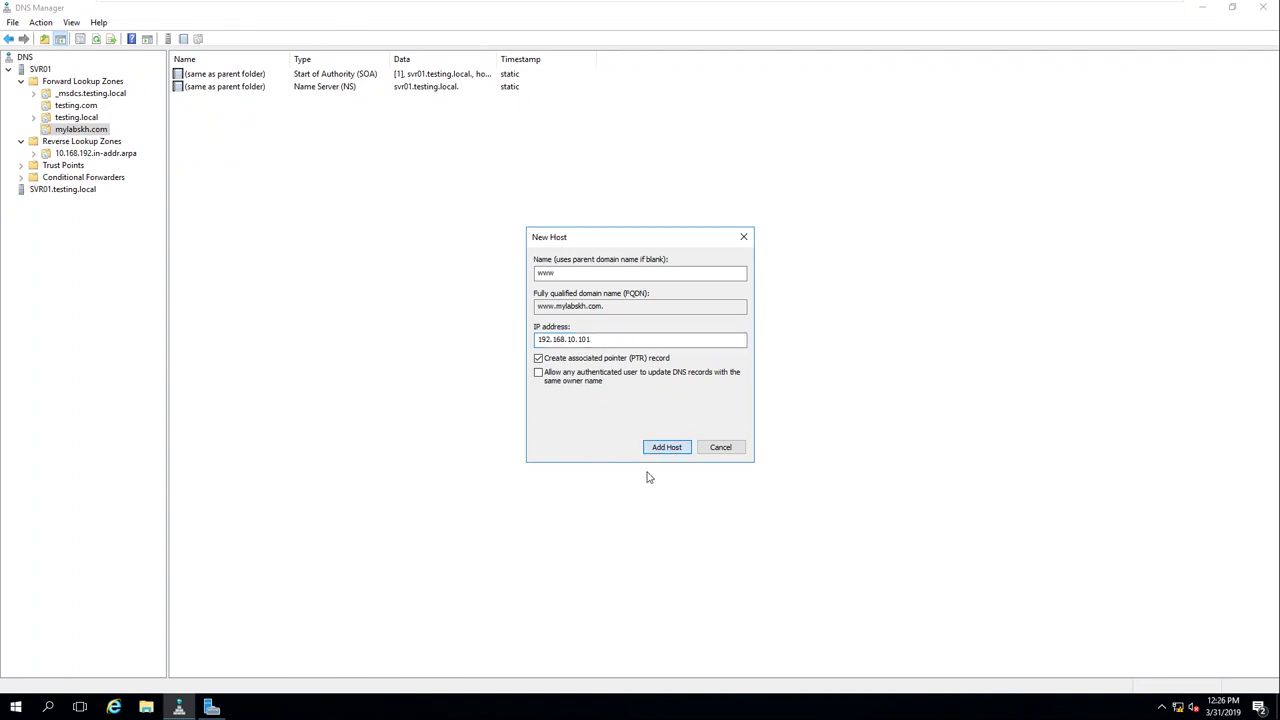
pyautogui.click(746, 404)
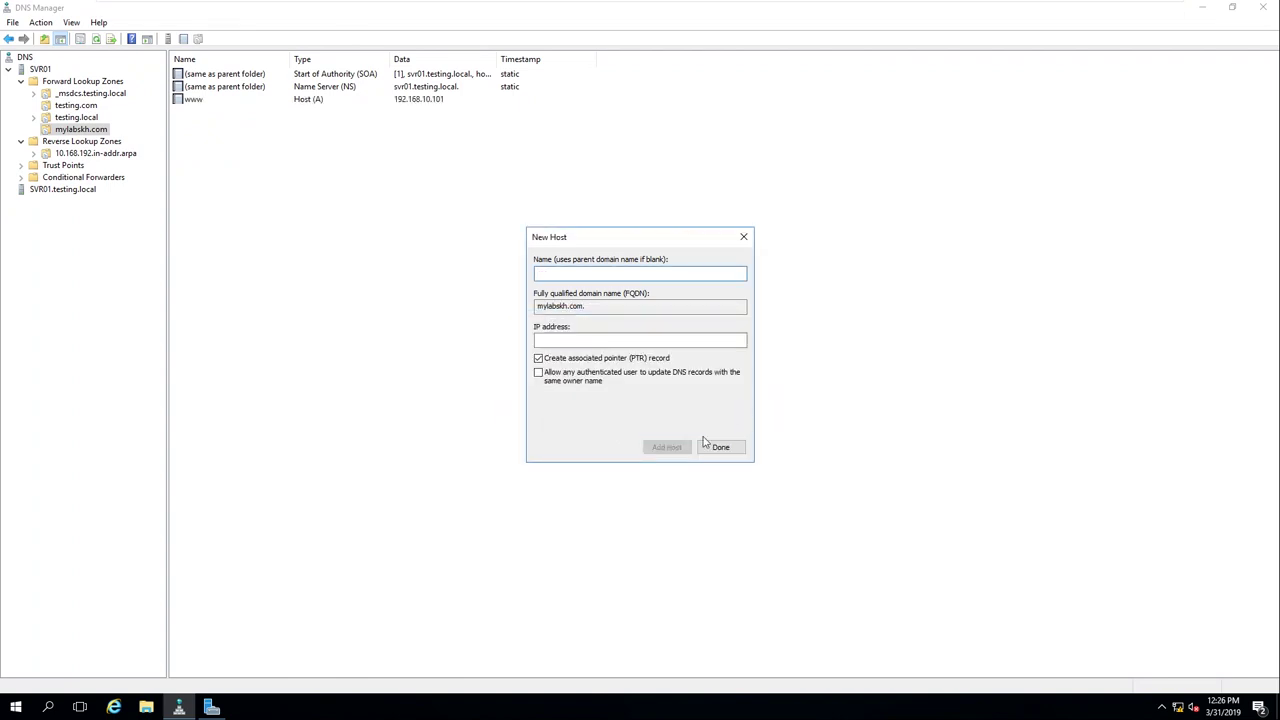
pyautogui.click(712, 447)
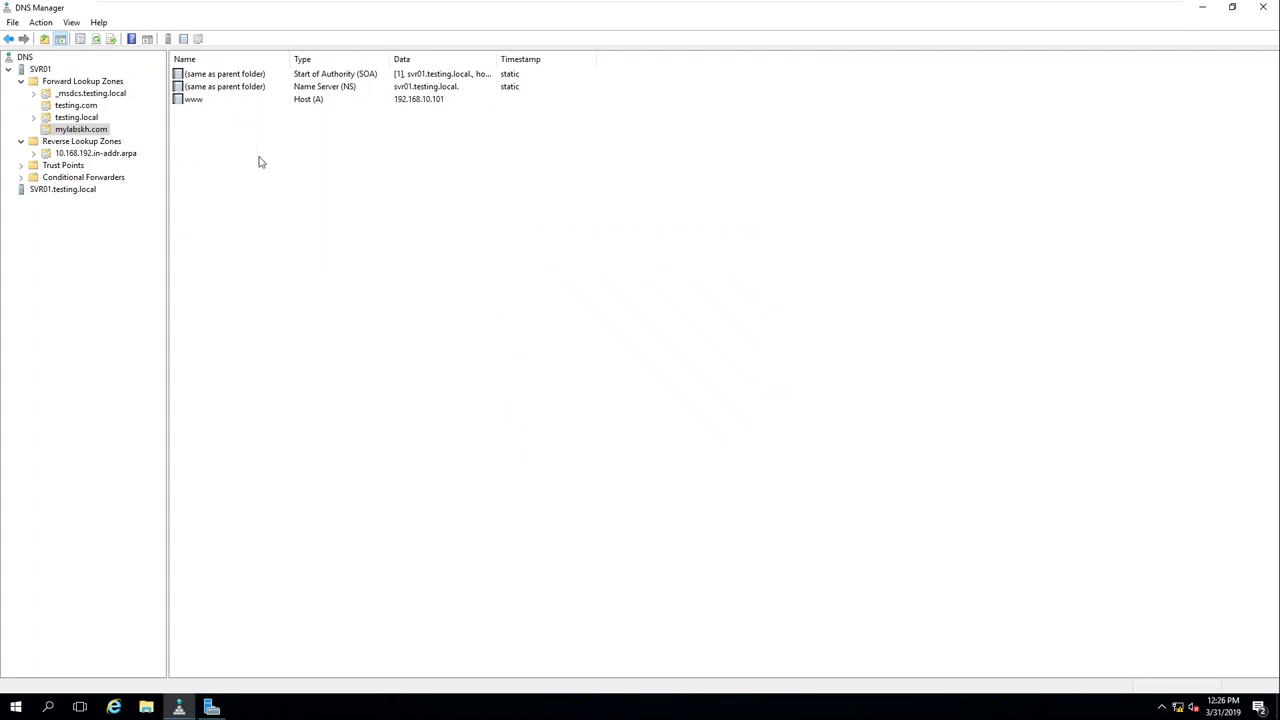
pyautogui.click(202, 100)
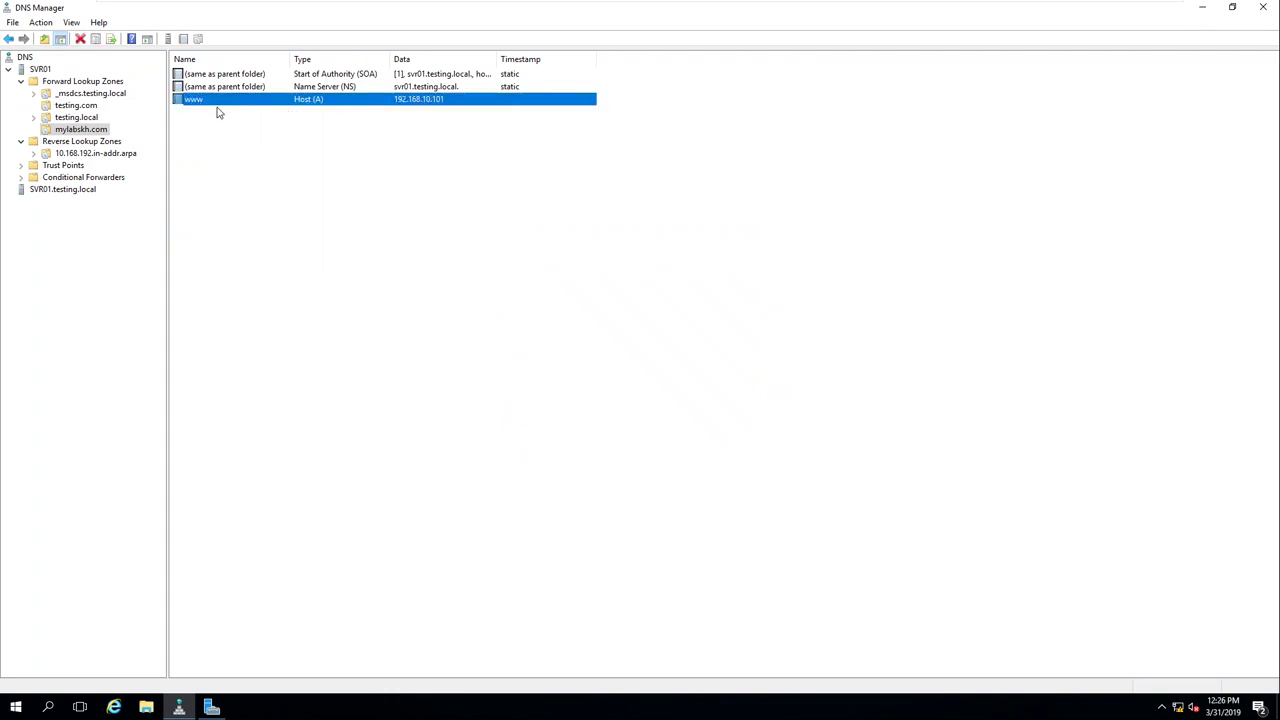
# Step: Review the domain name and IP address in the www host record's properties and close them
pyautogui.doubleClick(316, 103)
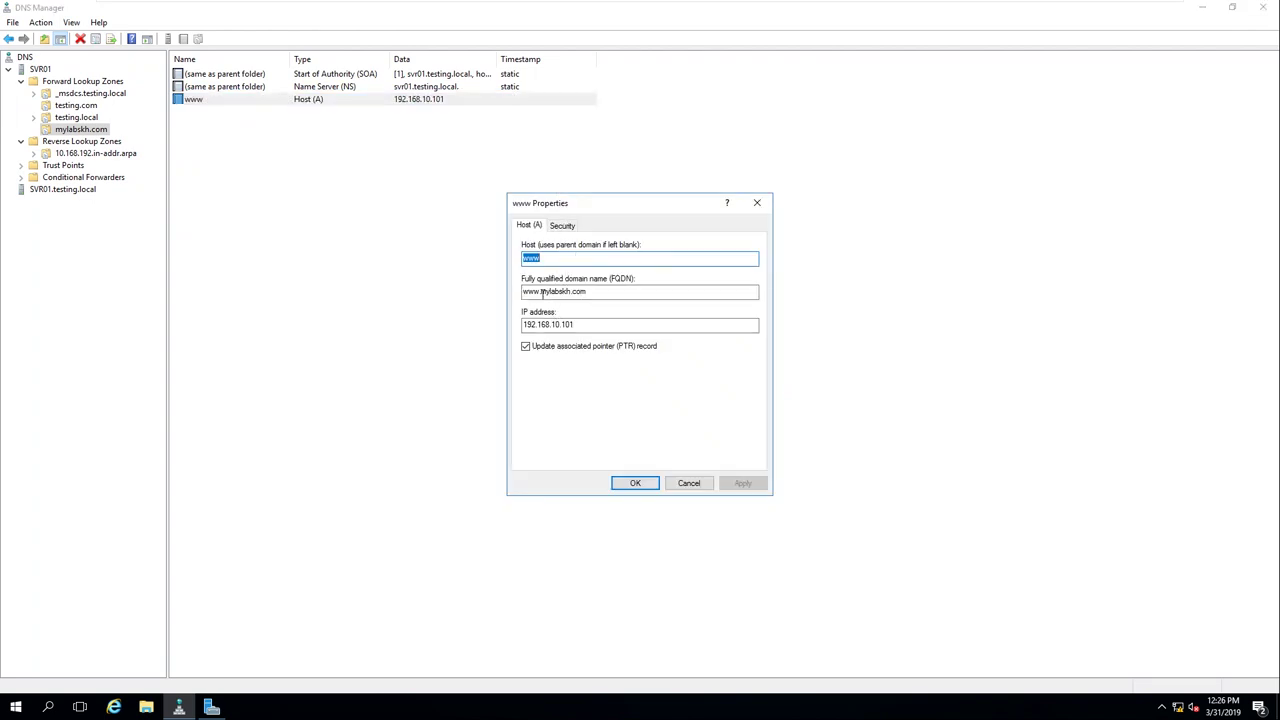
pyautogui.moveTo(541, 291); pyautogui.dragTo(512, 320)
pyautogui.click(624, 296)
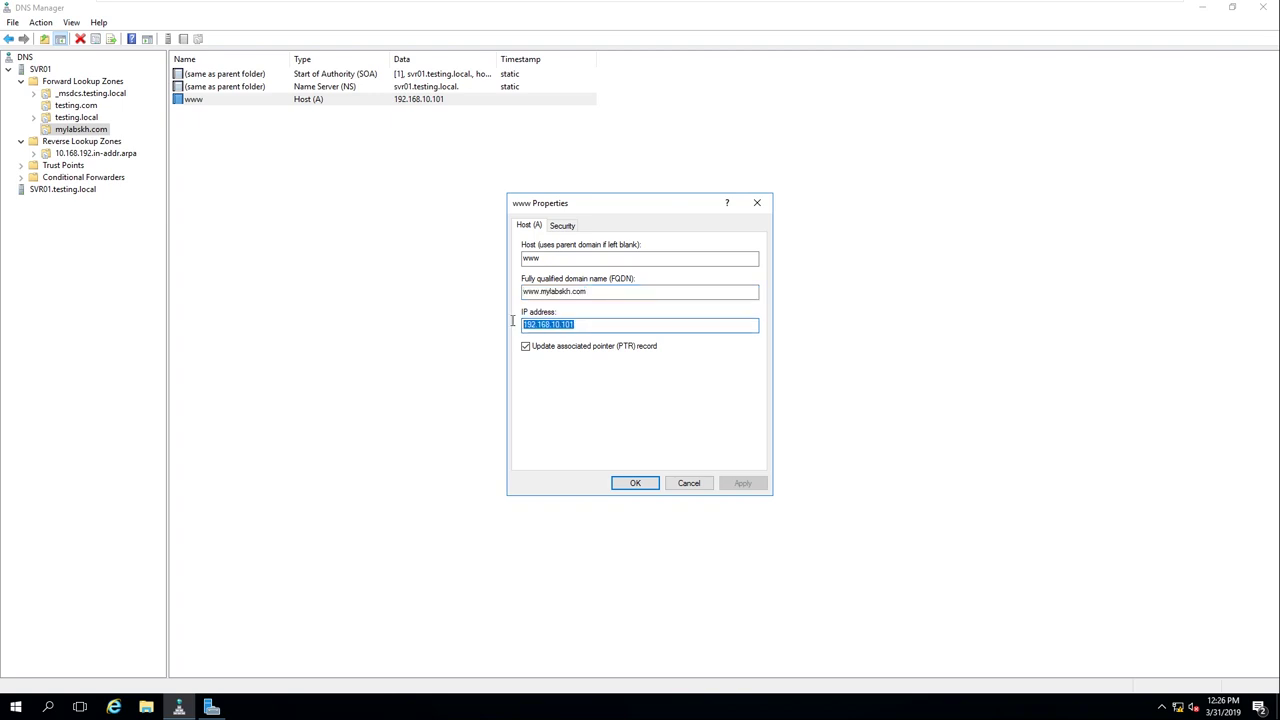
pyautogui.click(634, 483)
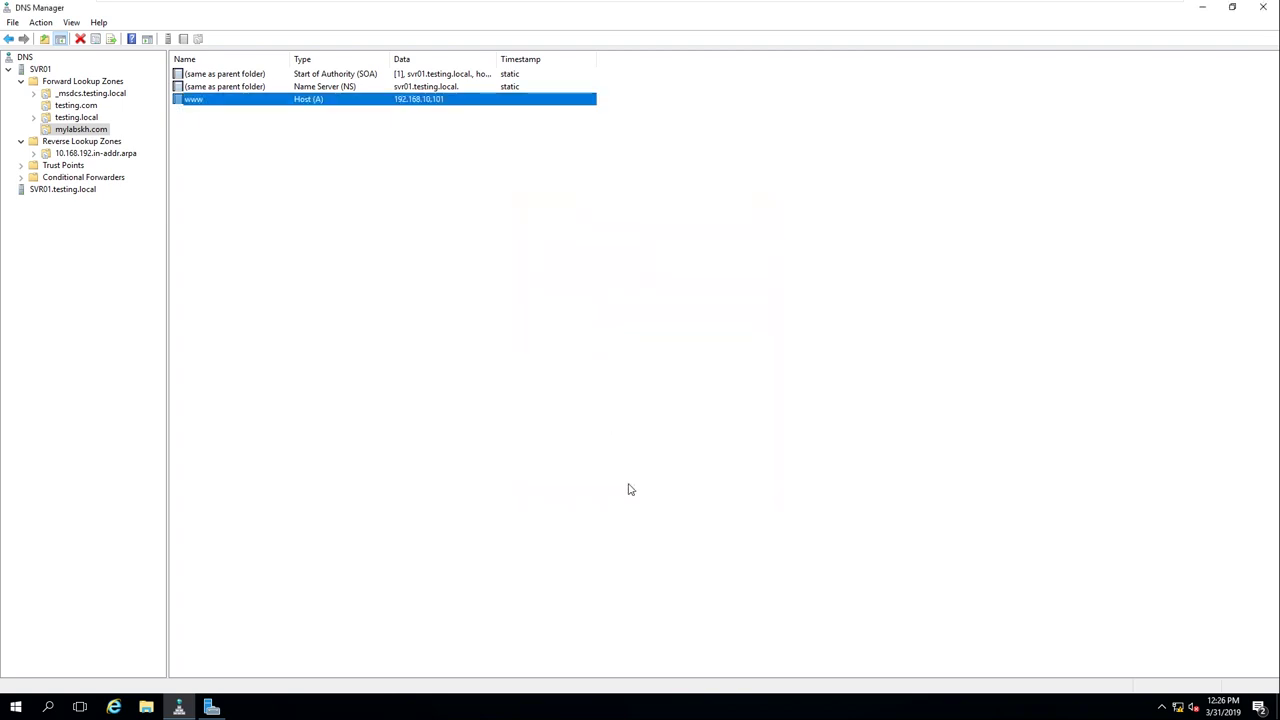
pyautogui.click(34, 157)
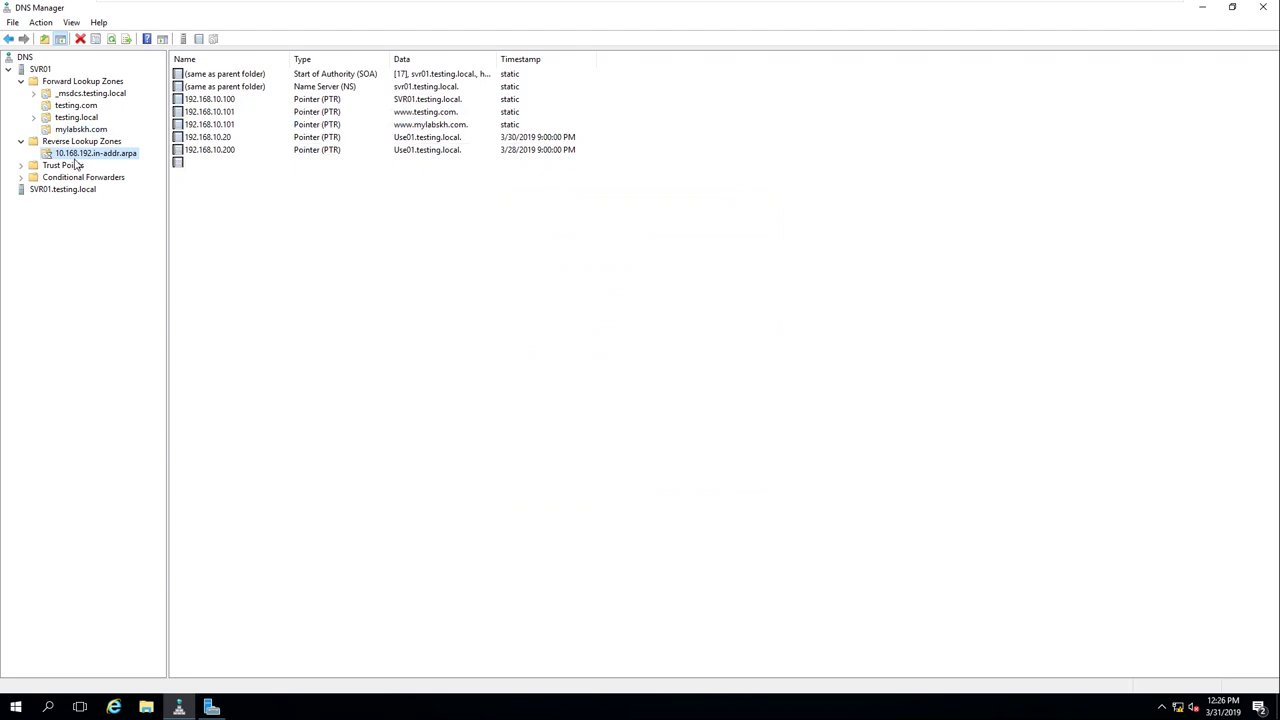
pyautogui.rightClick(233, 217)
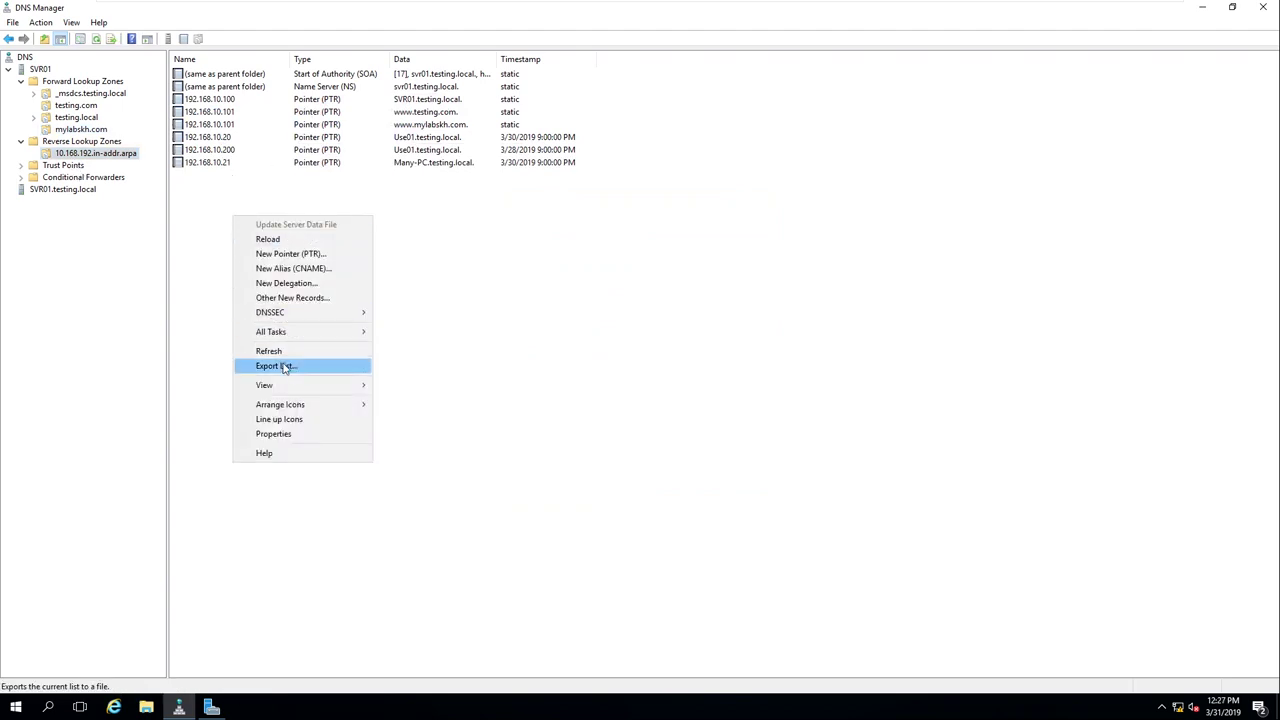
pyautogui.click(283, 355)
pyautogui.rightClick(214, 203)
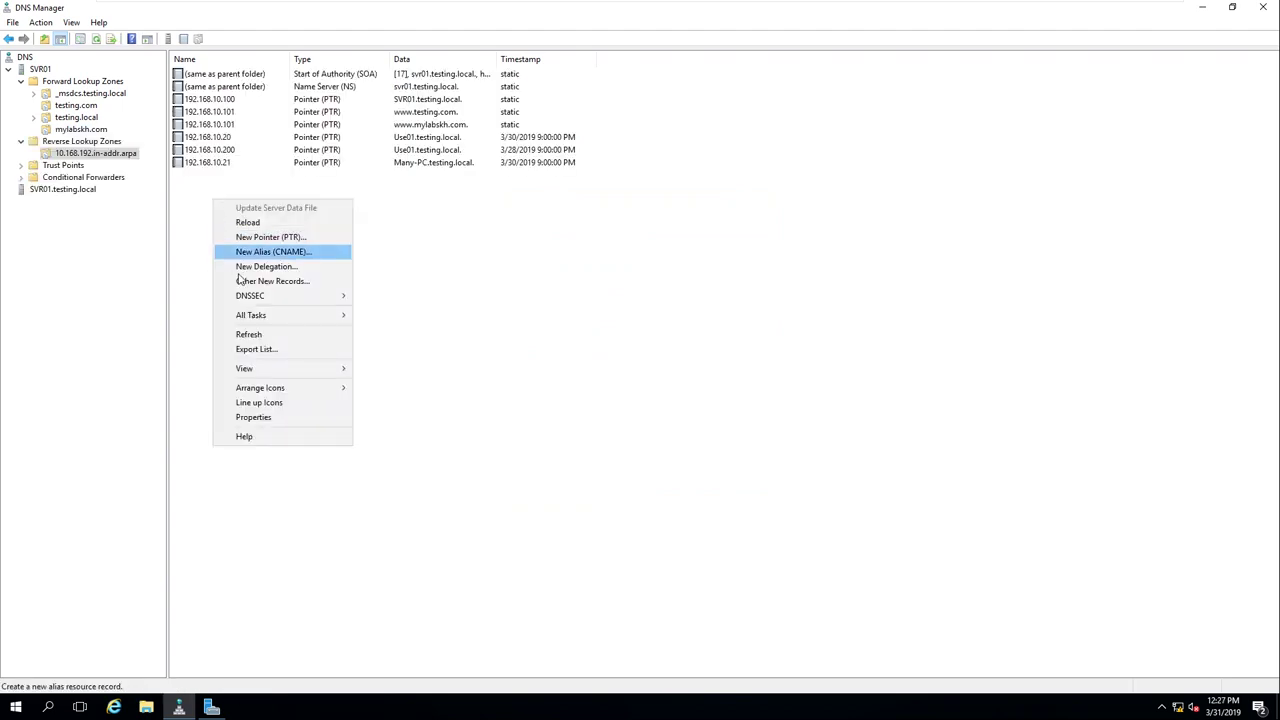
pyautogui.click(249, 334)
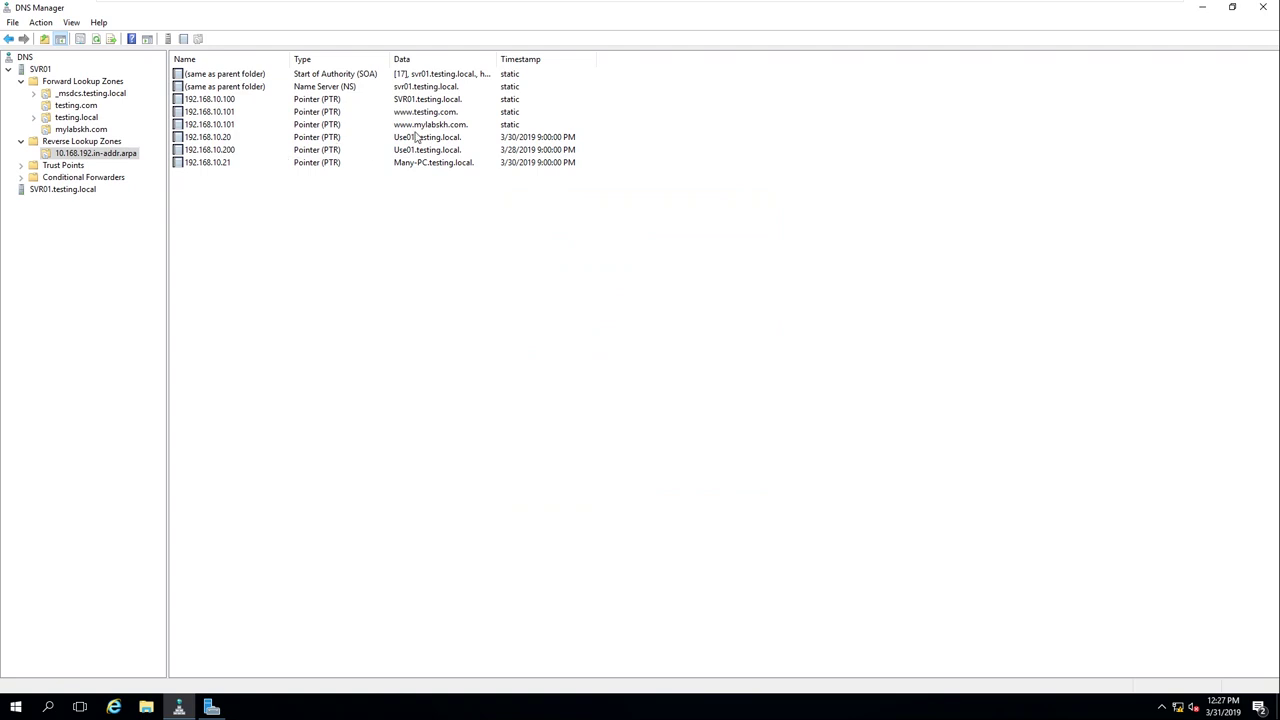
pyautogui.click(258, 125)
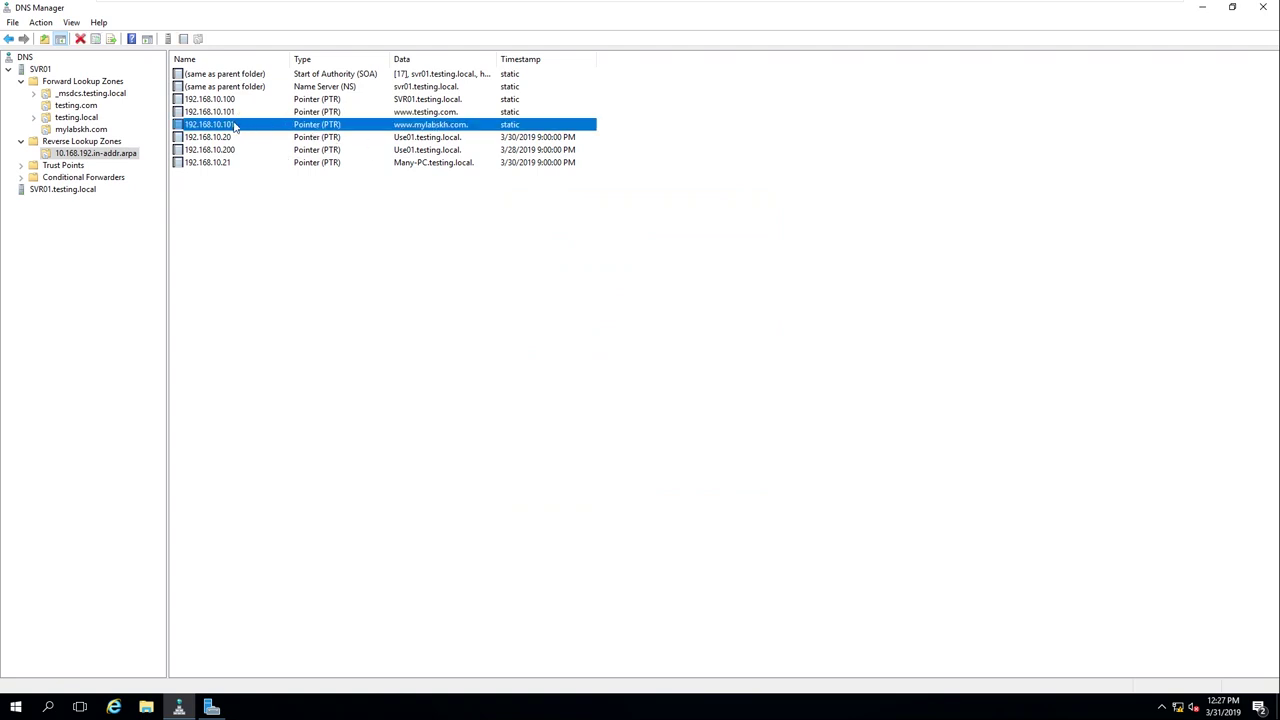
pyautogui.click(444, 149)
pyautogui.click(423, 126)
pyautogui.rightClick(196, 226)
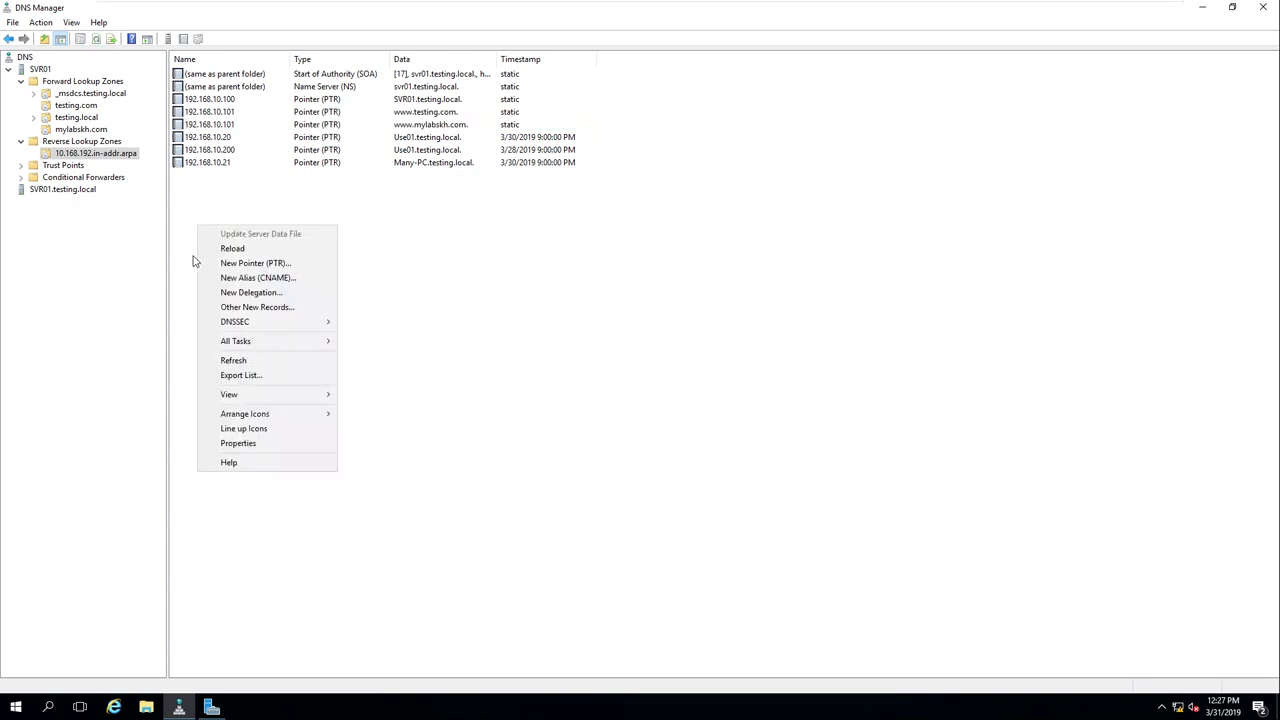
pyautogui.click(255, 360)
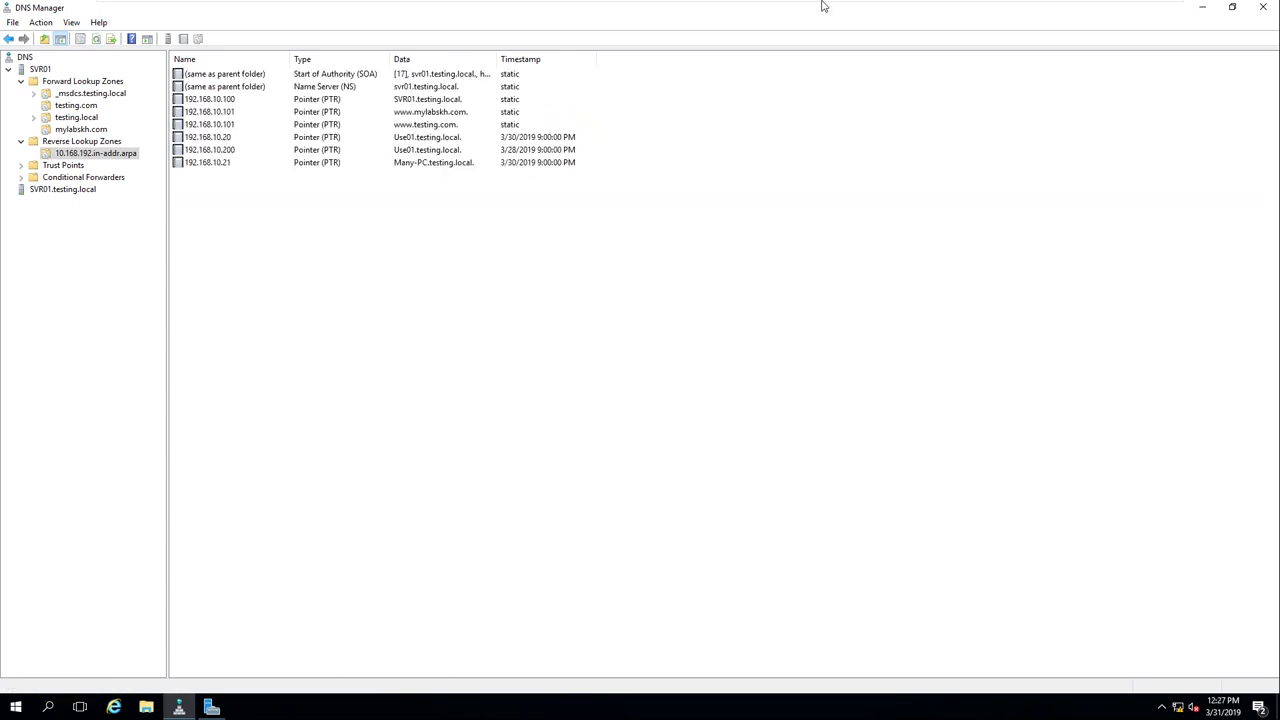
# Step: Open Command Prompt on SVR01 and flush the DNS resolver cache several times with ipconfig /flushdns
pyautogui.click(16, 707)
pyautogui.write('cmd')
pyautogui.press('Return')
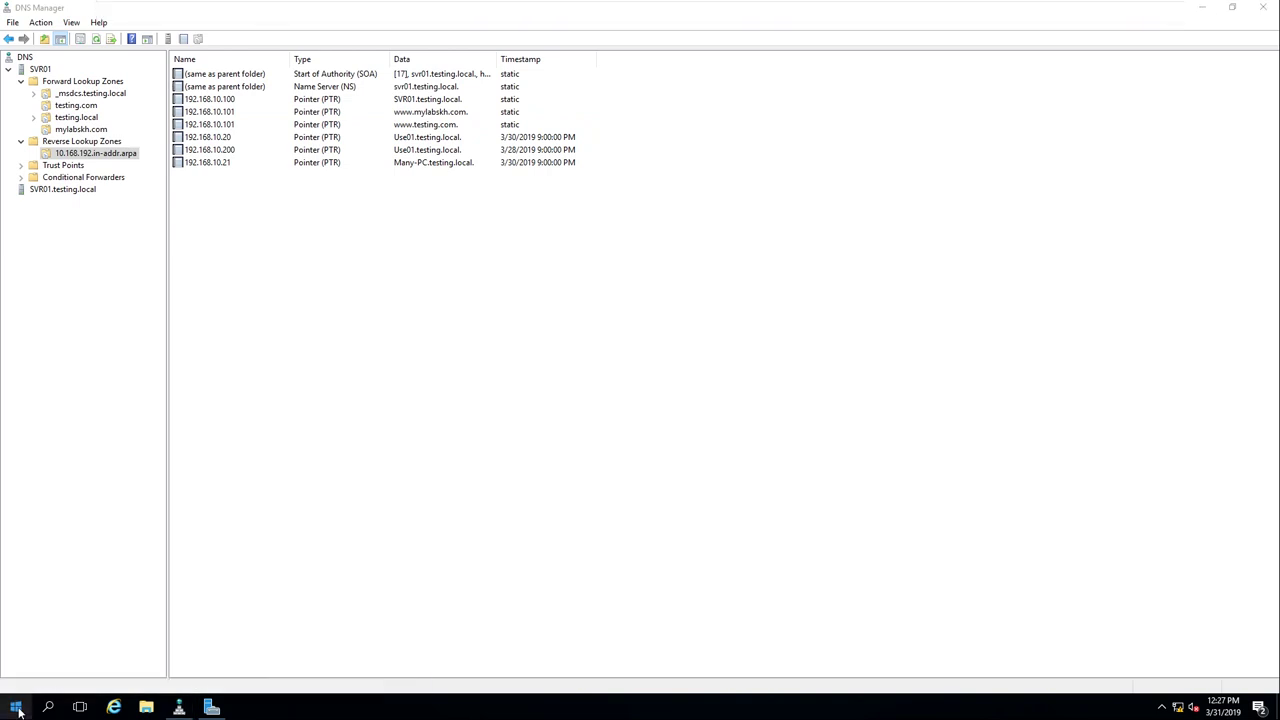
pyautogui.write('ipcomfi')
pyautogui.press('BackSpace')
pyautogui.press('BackSpace')
pyautogui.press('BackSpace')
pyautogui.press('BackSpace')
pyautogui.press('BackSpace')
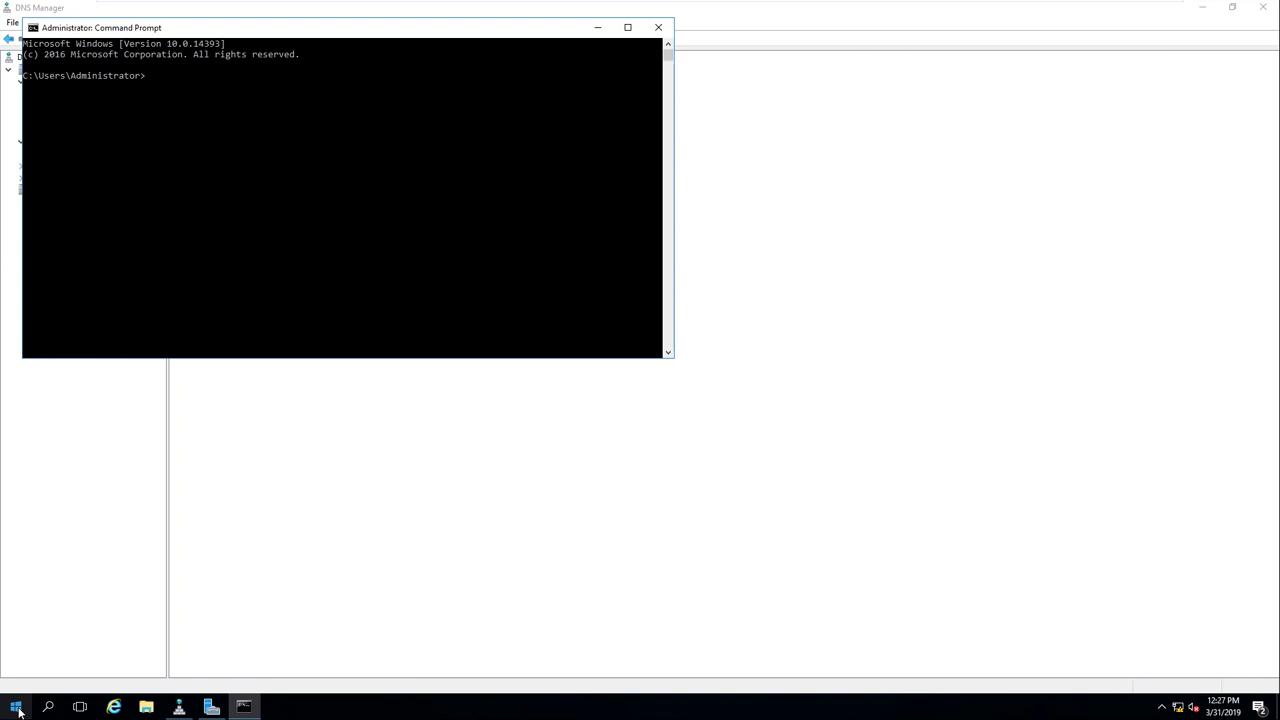
pyautogui.write('config /flushdns')
pyautogui.press('Return')
pyautogui.press('Up')
pyautogui.press('Return')
pyautogui.press('Up')
pyautogui.press('Return')
pyautogui.press('Up')
pyautogui.press('Return')
pyautogui.press('Up')
pyautogui.press('Return')
pyautogui.press('Up')
pyautogui.press('Escape')
pyautogui.press('Up')
pyautogui.press('Escape')
pyautogui.press('Up')
pyautogui.press('Escape')
pyautogui.press('Up')
pyautogui.press('Escape')
pyautogui.press('Up')
pyautogui.press('Escape')
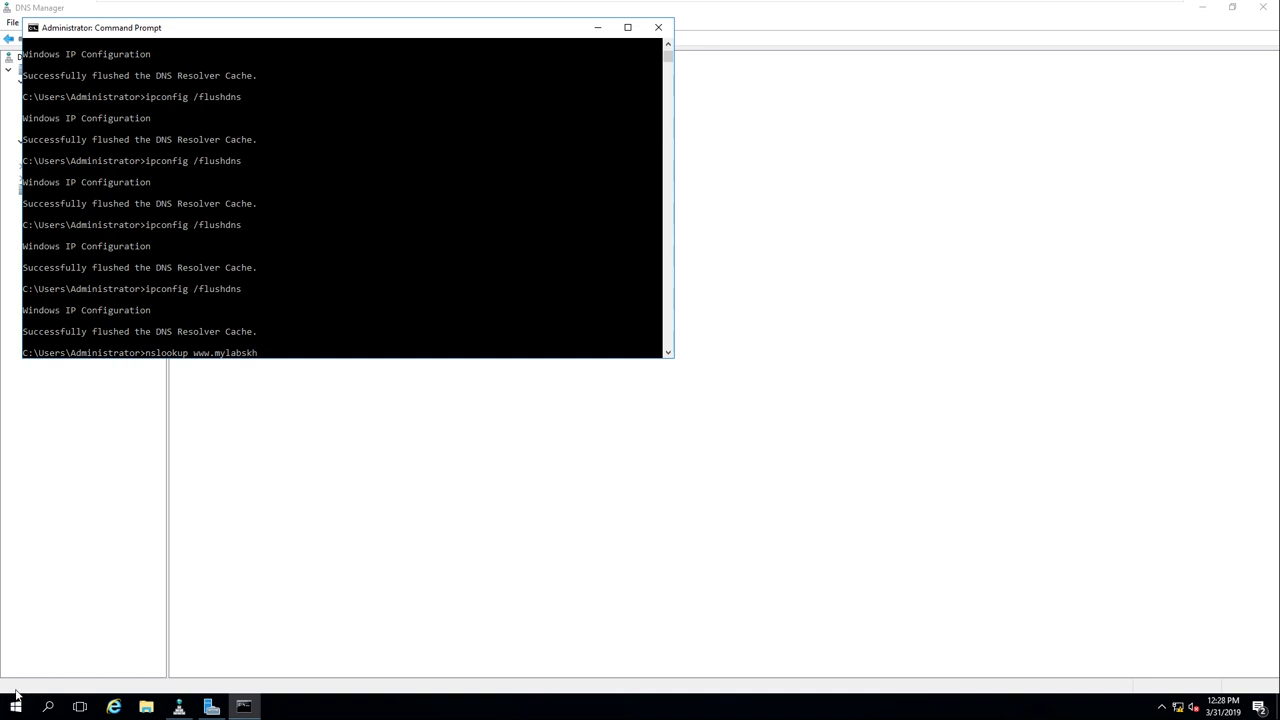
pyautogui.press('Return')
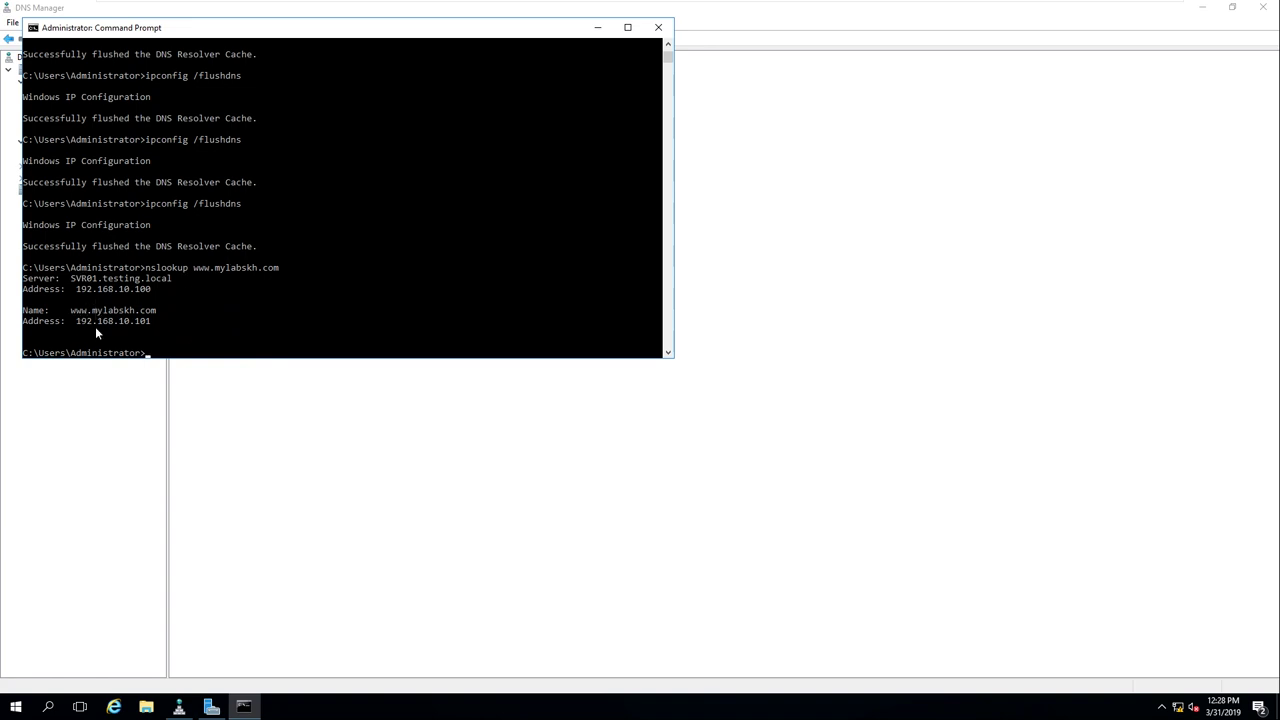
pyautogui.moveTo(76, 322); pyautogui.dragTo(155, 322)
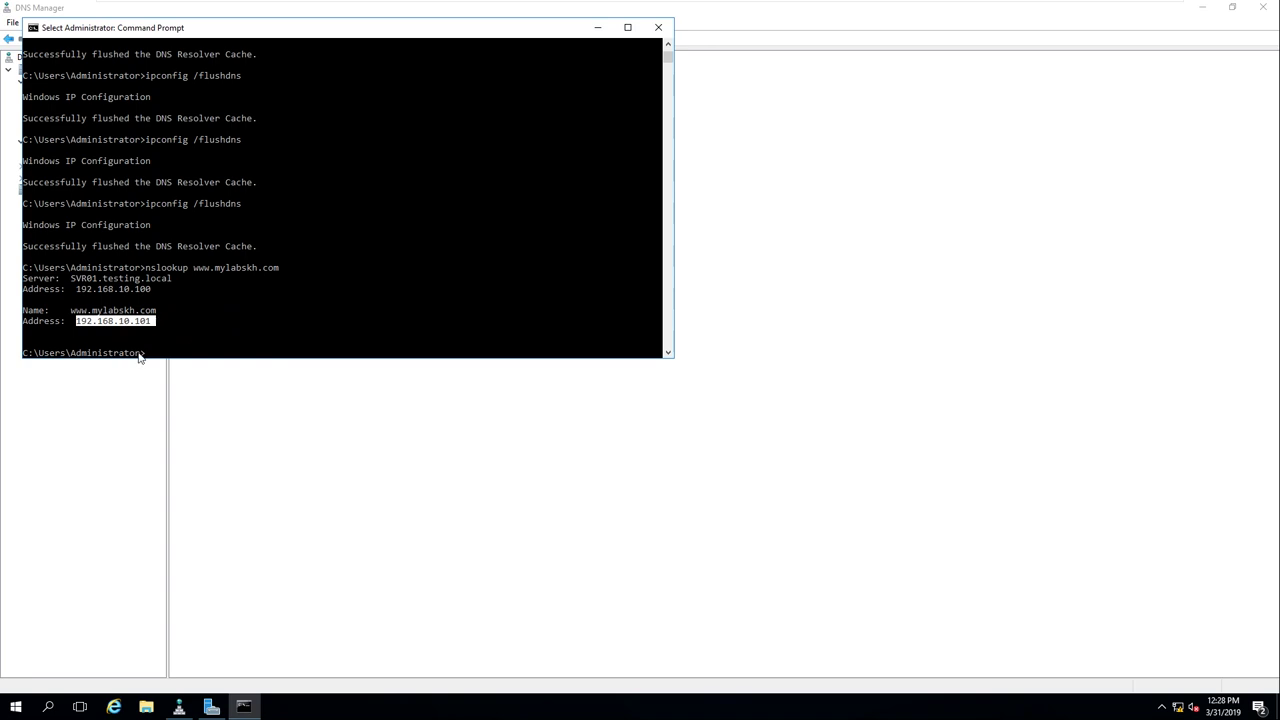
pyautogui.click(658, 27)
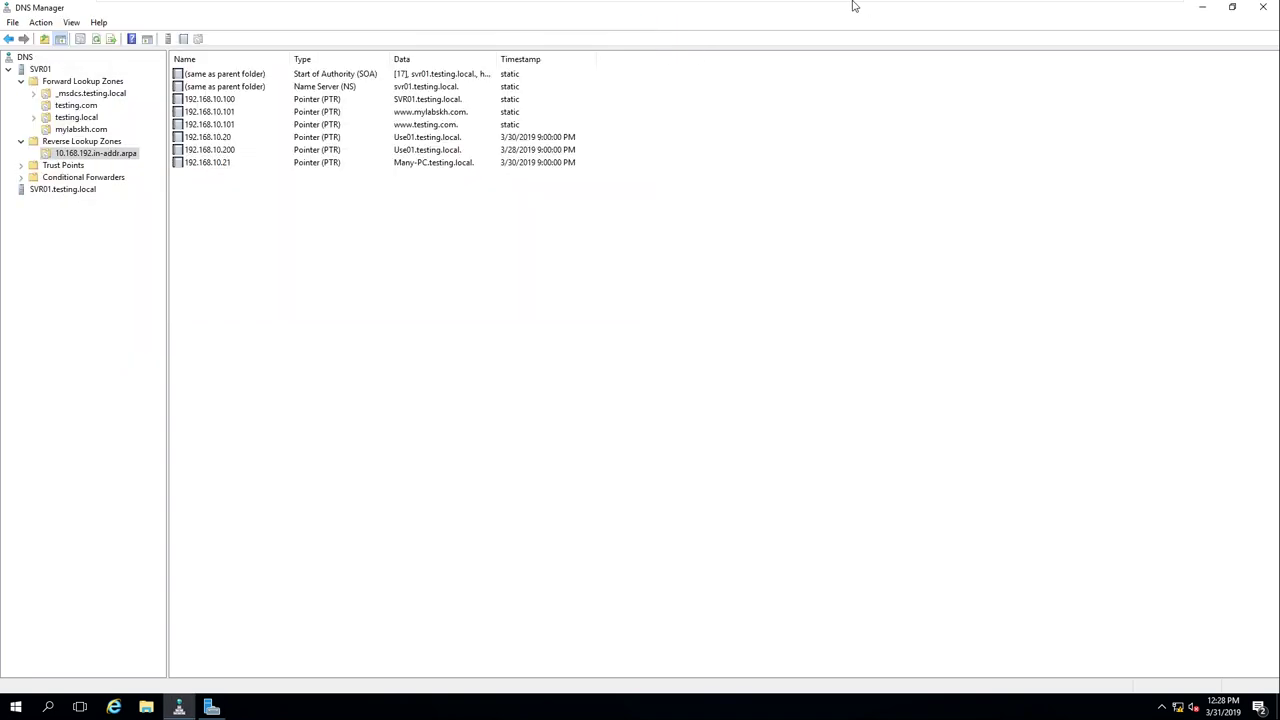
# Step: Switch to SVR02-WebServer, open Command Prompt and flush the DNS resolver cache several times with ipconfig /flushdns
pyautogui.moveTo(853, 7)
pyautogui.click(662, 10)
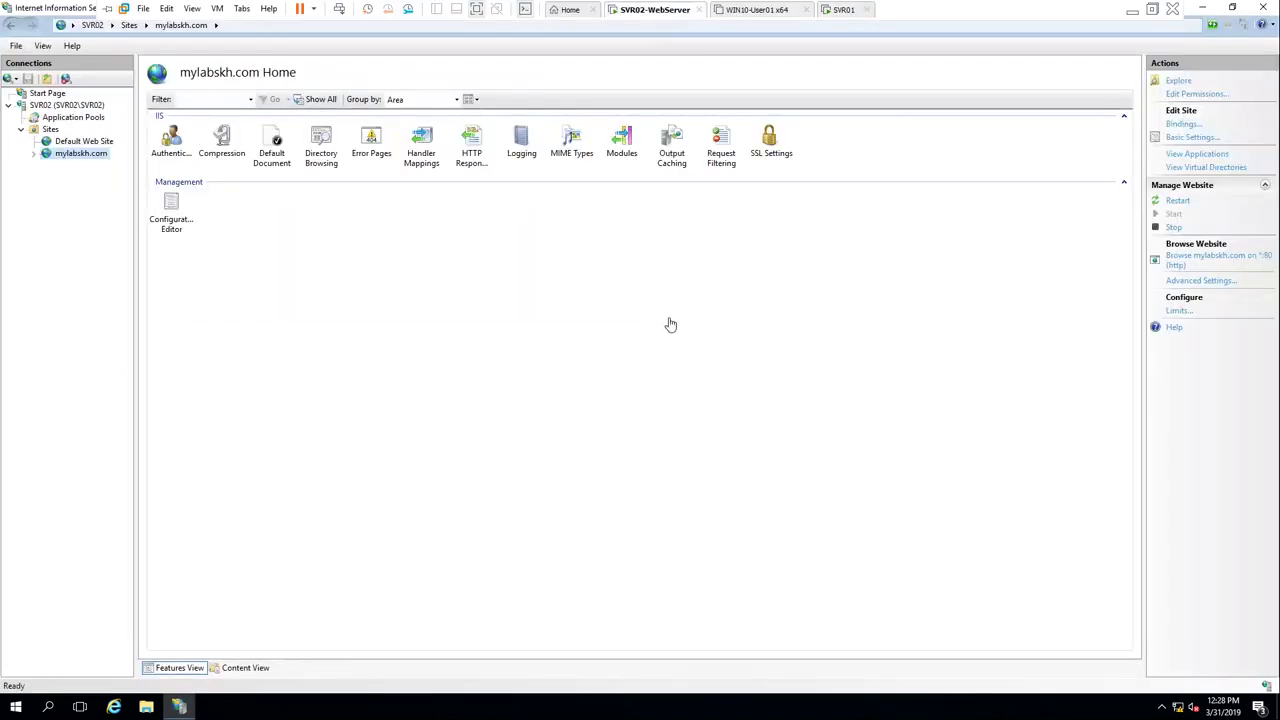
pyautogui.click(16, 707)
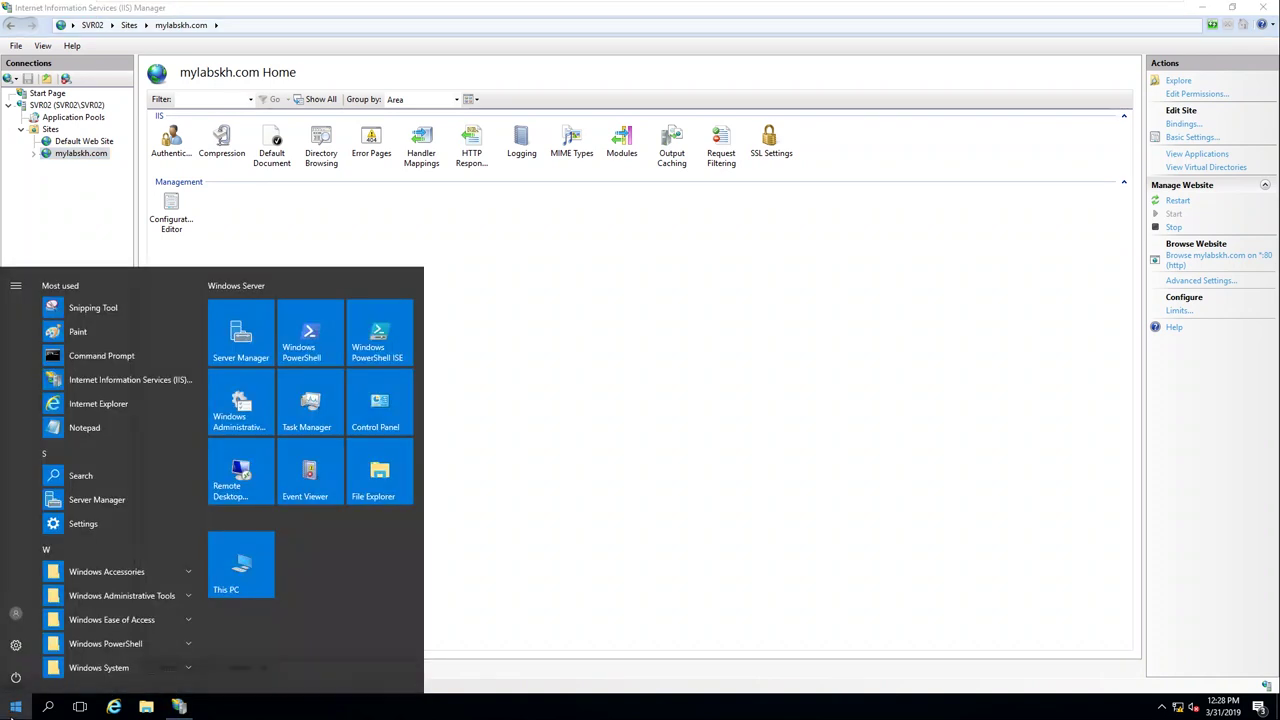
pyautogui.click(86, 351)
pyautogui.write('upconfig')
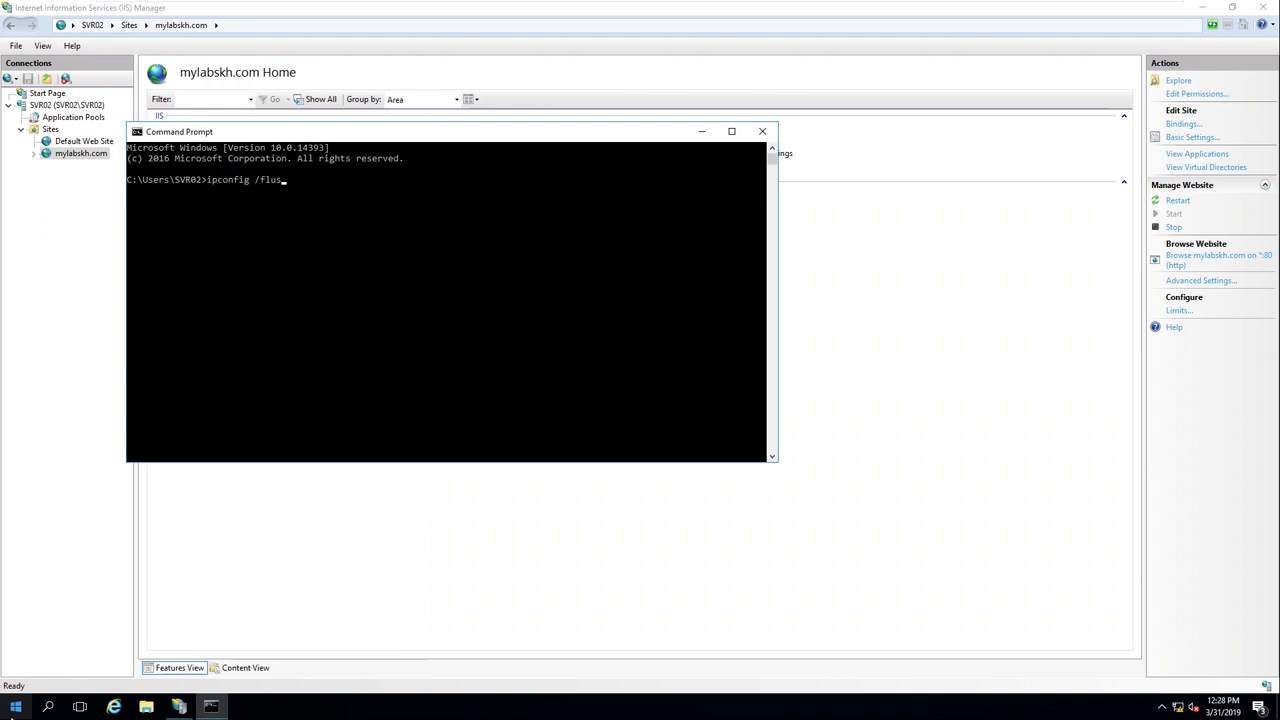
pyautogui.write('dn')
pyautogui.write('hdns')
pyautogui.press('Return')
pyautogui.press('Up')
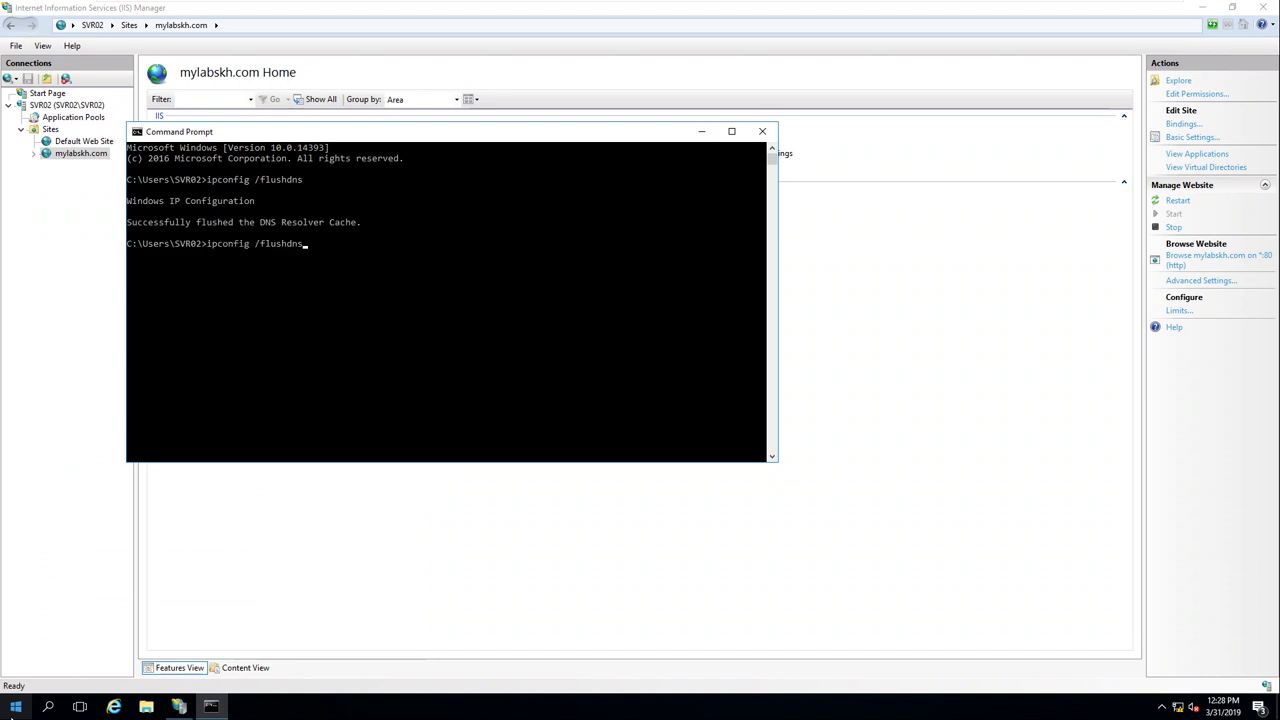
pyautogui.press('Return')
pyautogui.press('Up')
pyautogui.press('Return')
pyautogui.press('Up')
pyautogui.press('Return')
pyautogui.press('Up')
pyautogui.press('Return')
pyautogui.press('Up')
pyautogui.press('Escape')
pyautogui.write('nslookup www.')
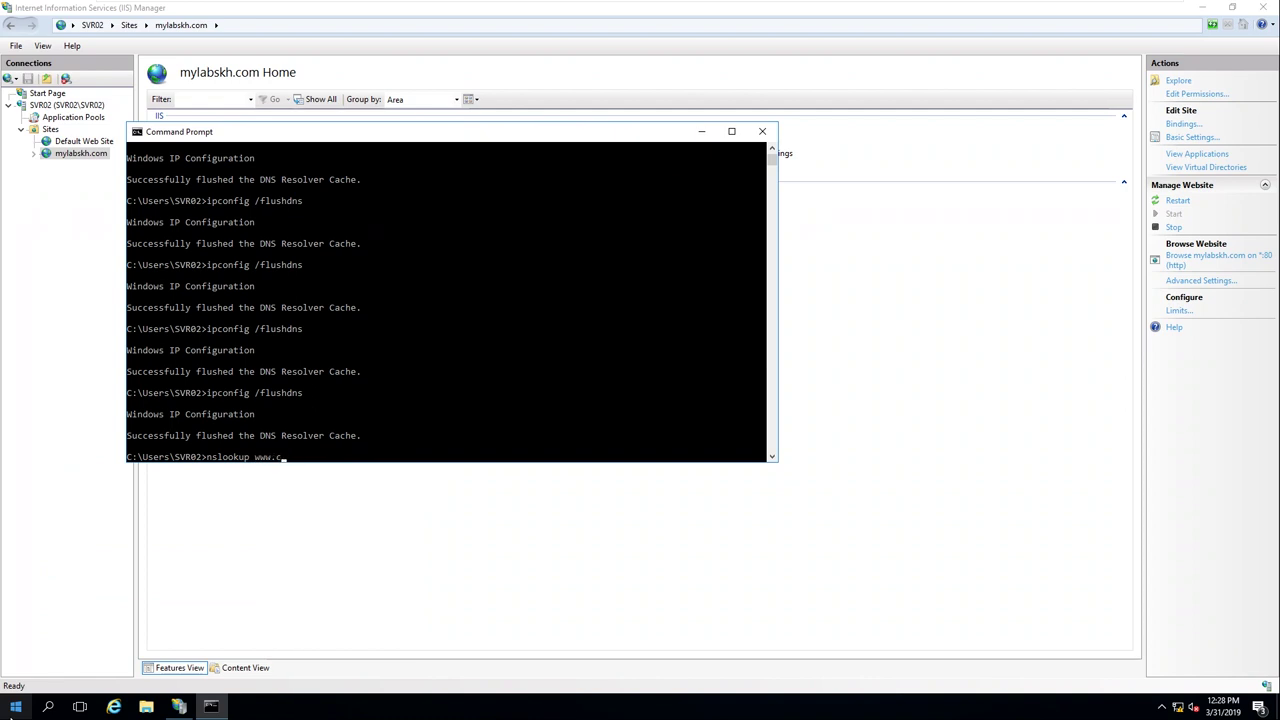
pyautogui.write('mylo')
pyautogui.press('Return')
pyautogui.press('Return')
pyautogui.press('Return')
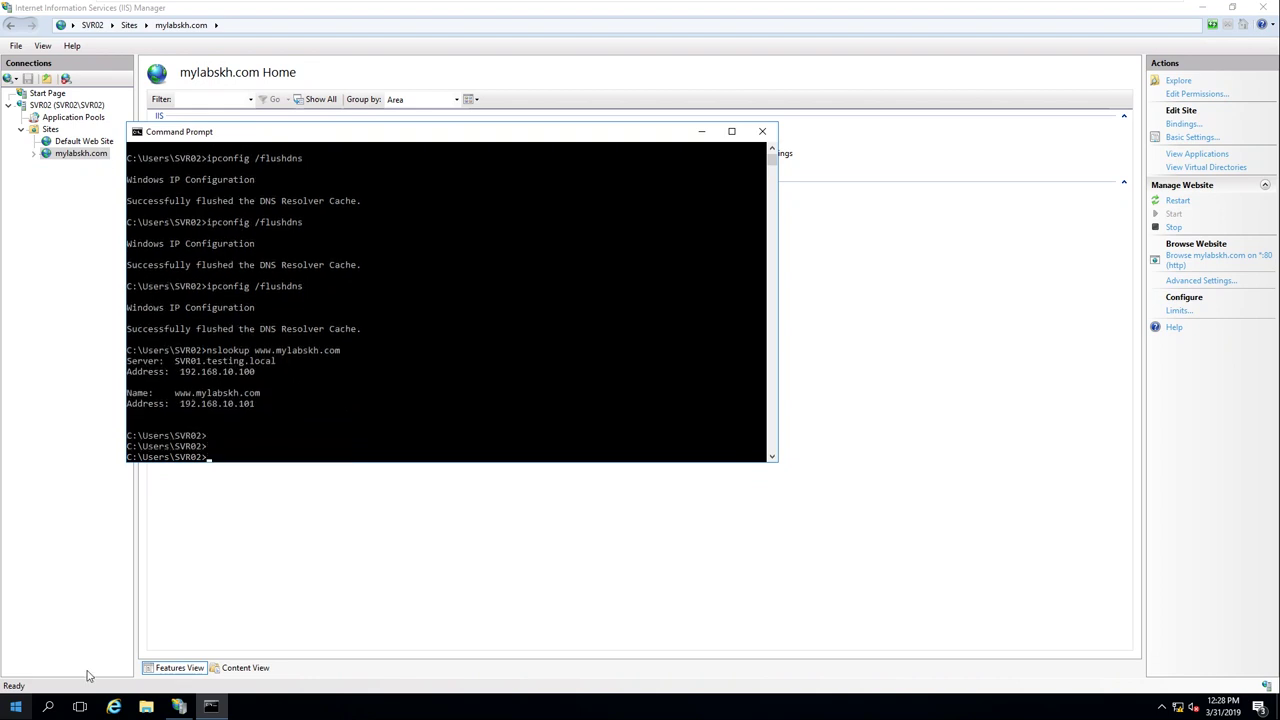
pyautogui.moveTo(249, 403); pyautogui.dragTo(142, 381)
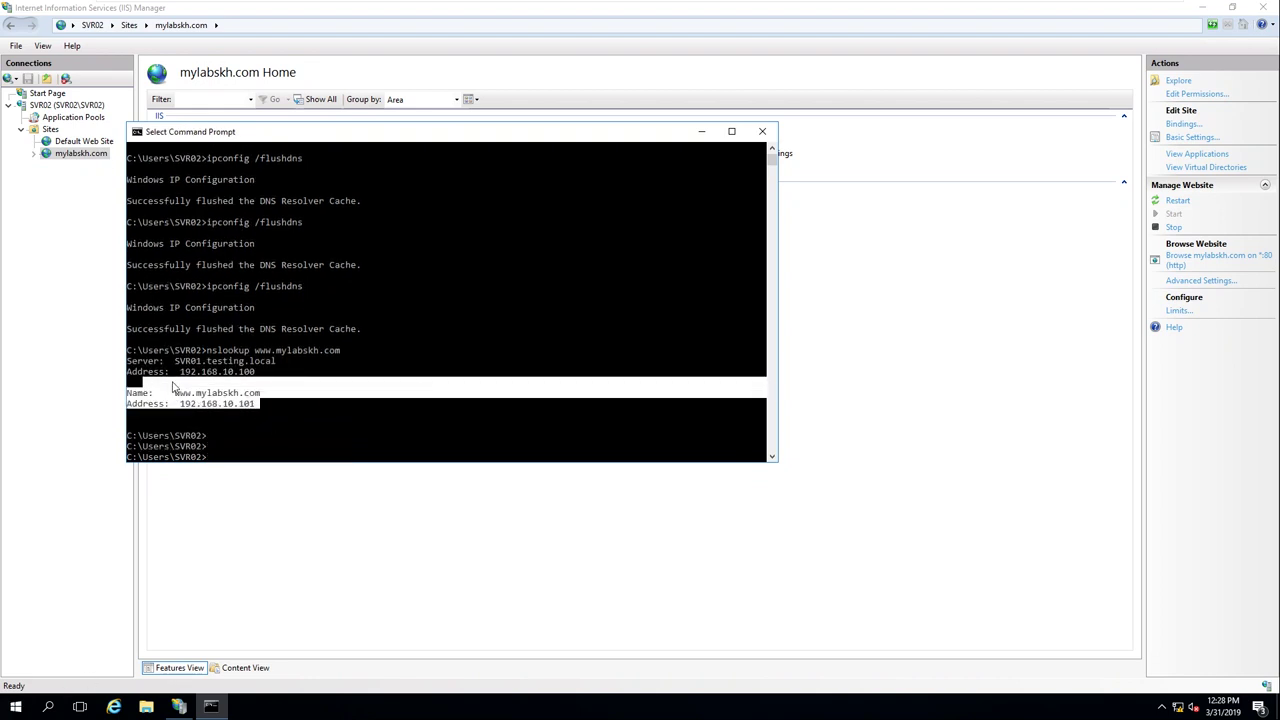
pyautogui.click(762, 131)
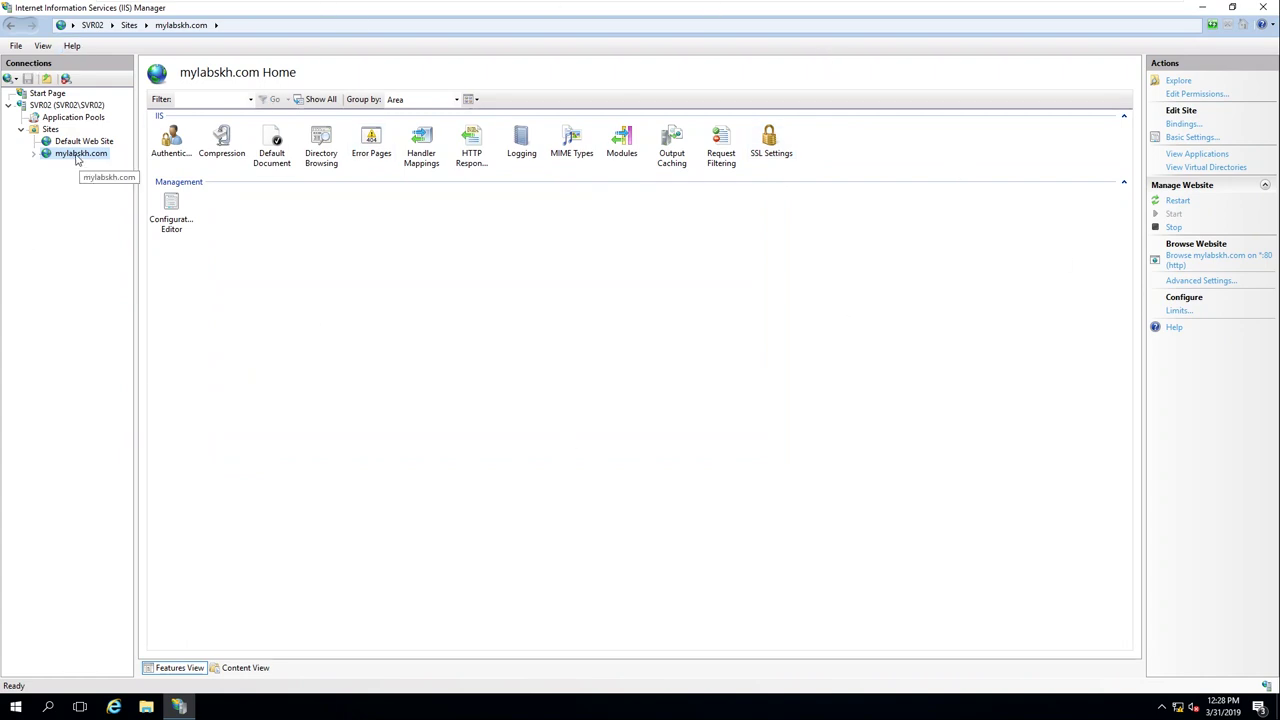
# Step: Examine the mylabskh.com site's content folder and its basic settings, including the physical path, closing both
pyautogui.click(1177, 81)
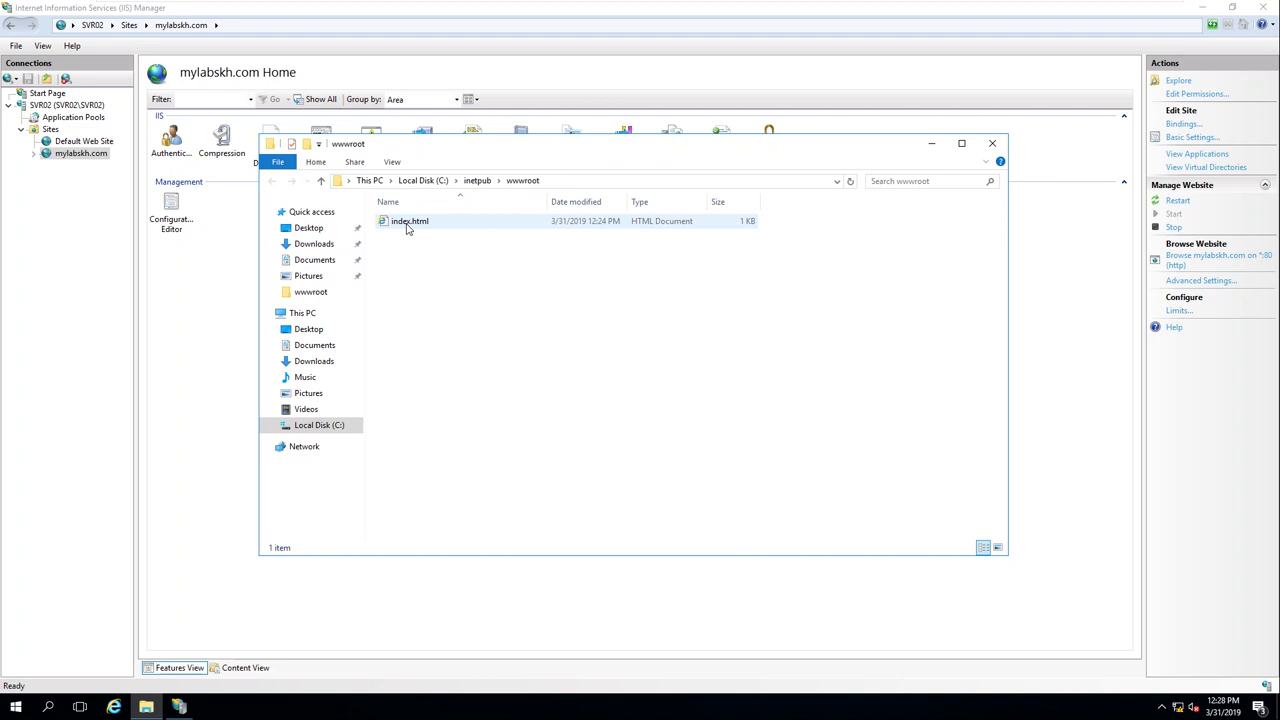
pyautogui.click(992, 143)
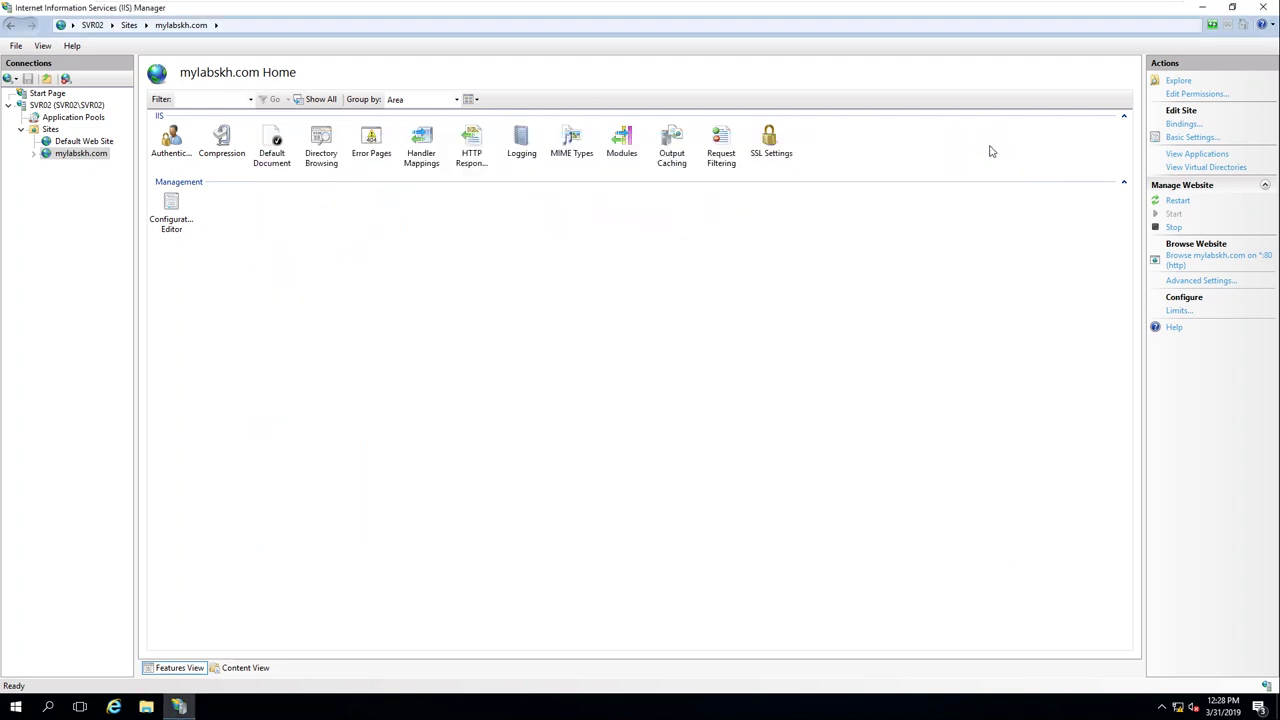
pyautogui.click(1191, 137)
pyautogui.moveTo(668, 346); pyautogui.dragTo(478, 348)
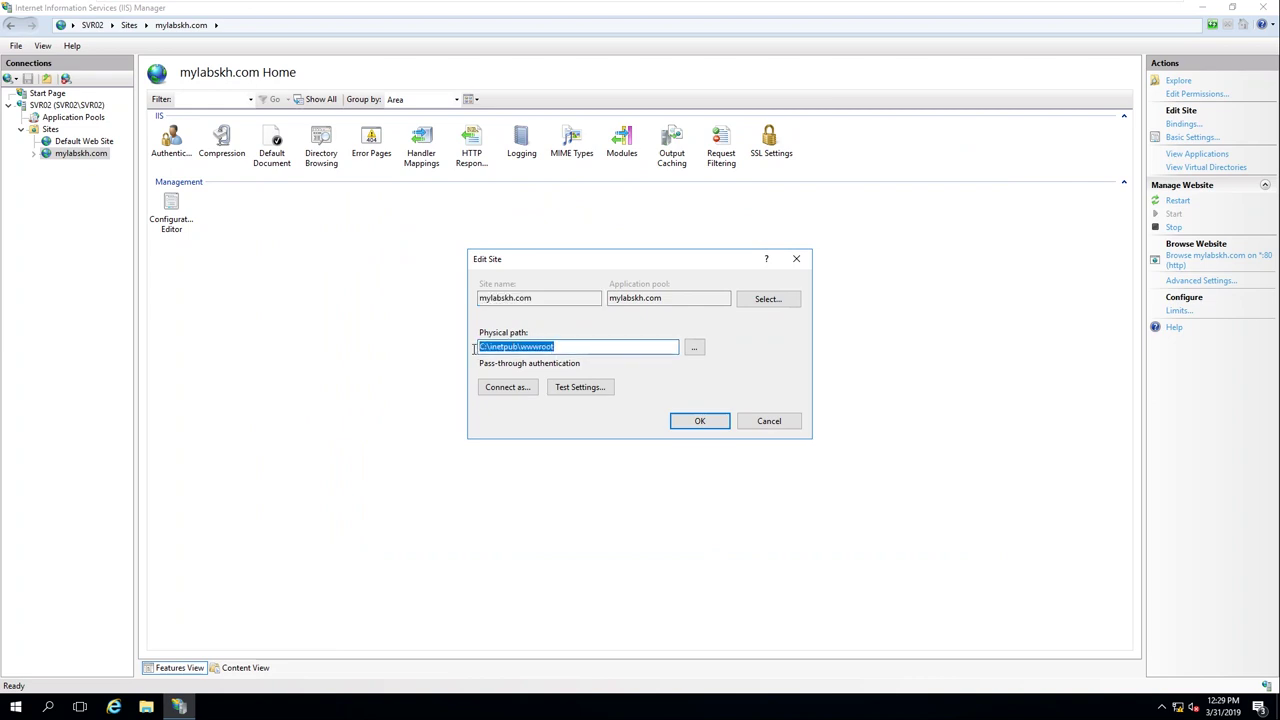
pyautogui.click(570, 297)
pyautogui.click(790, 424)
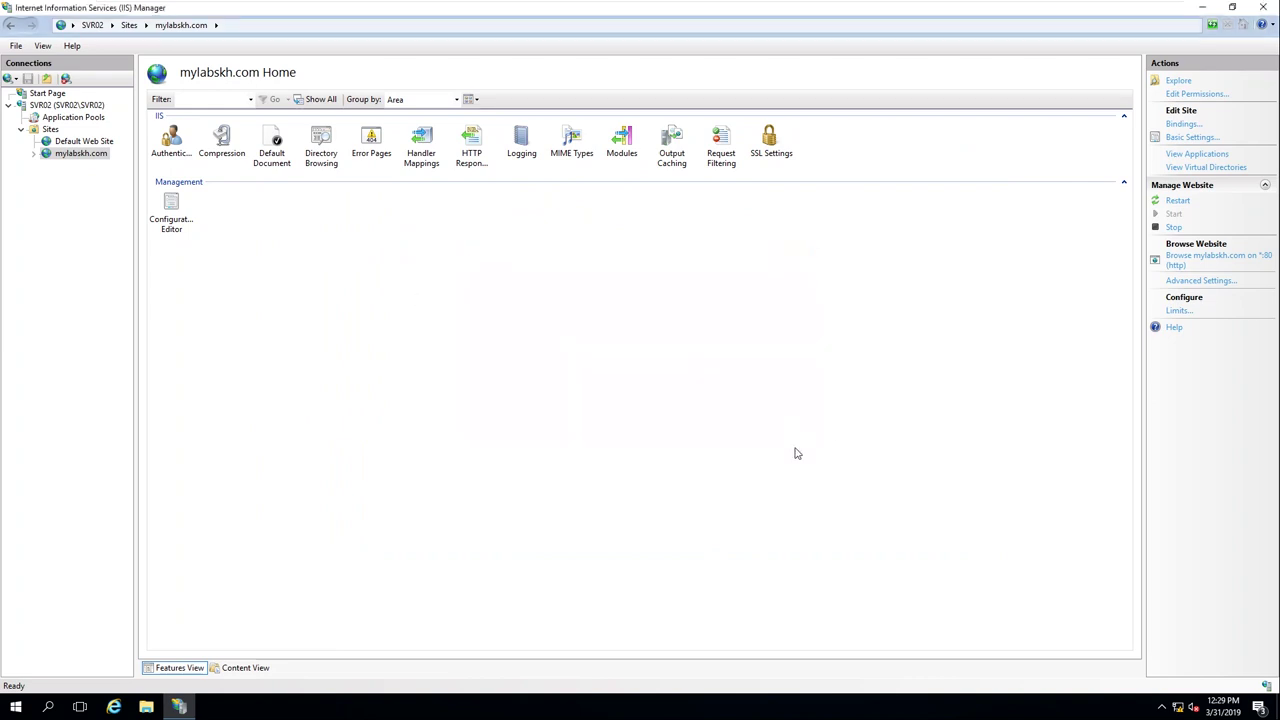
# Step: Open the mylabskh.com site bindings, inspect the http binding's host name and port, and cancel its edit dialog
pyautogui.click(1185, 124)
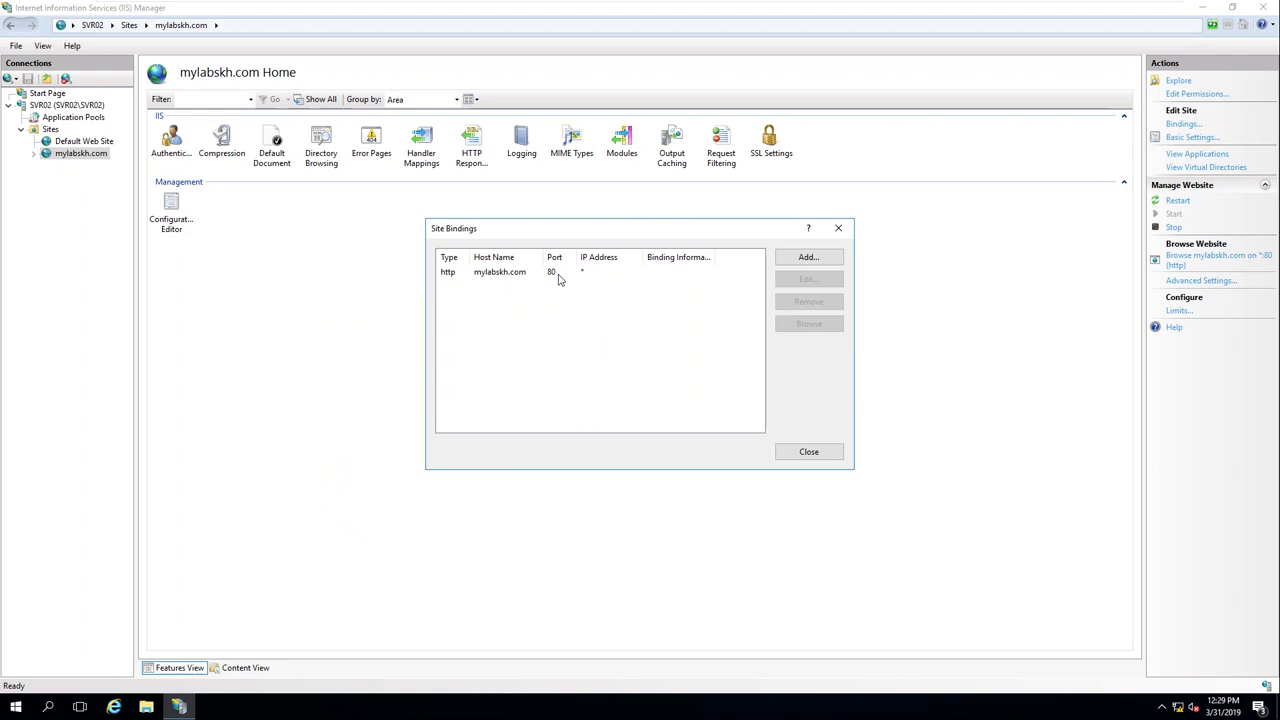
pyautogui.click(522, 277)
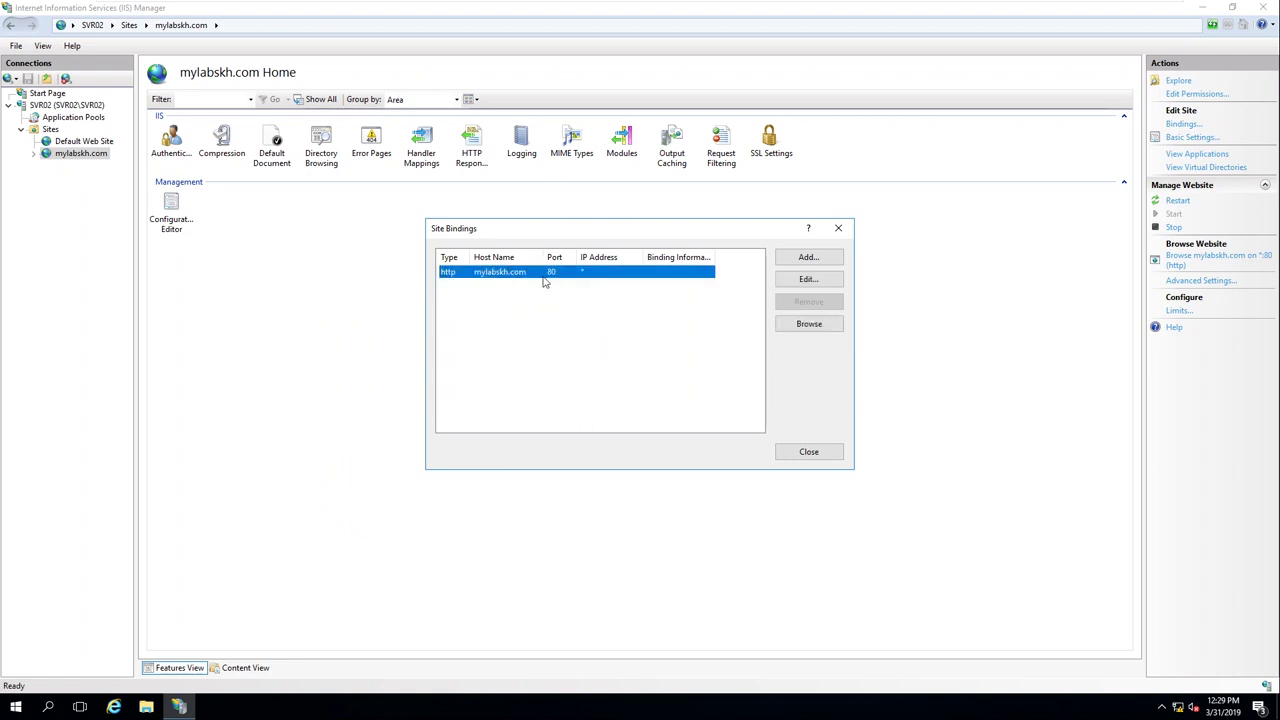
pyautogui.click(821, 285)
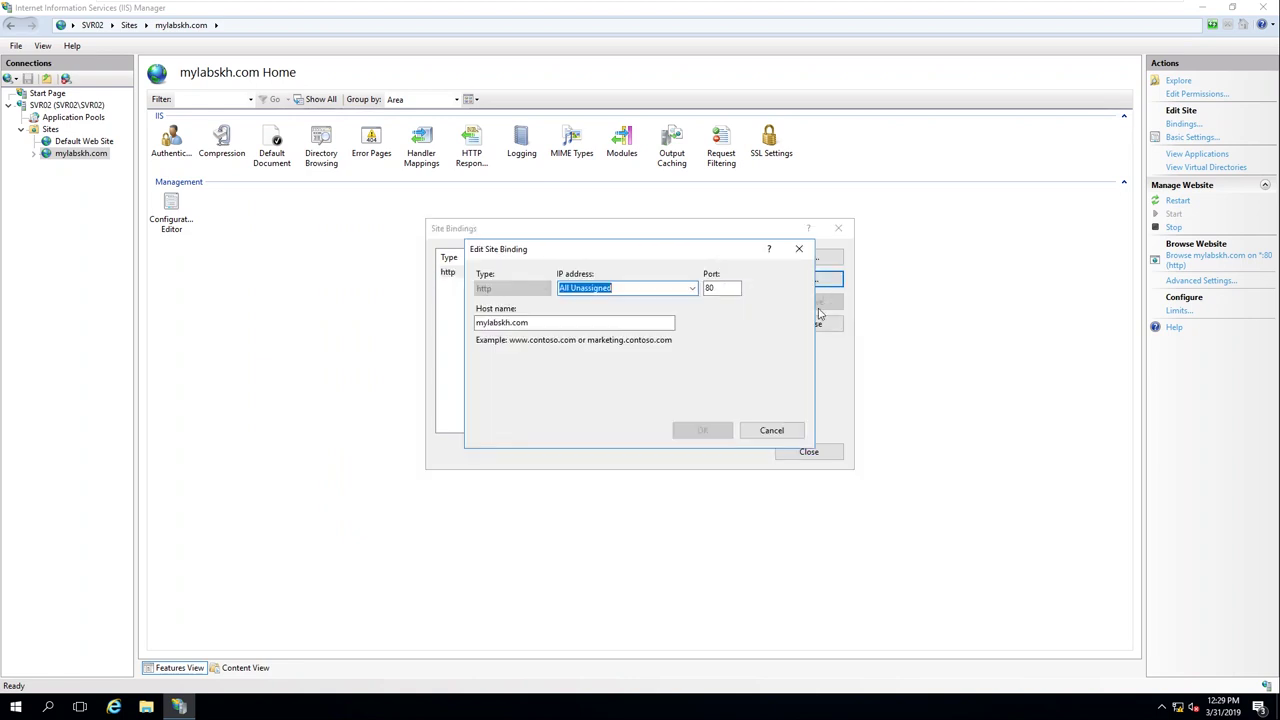
pyautogui.click(737, 286)
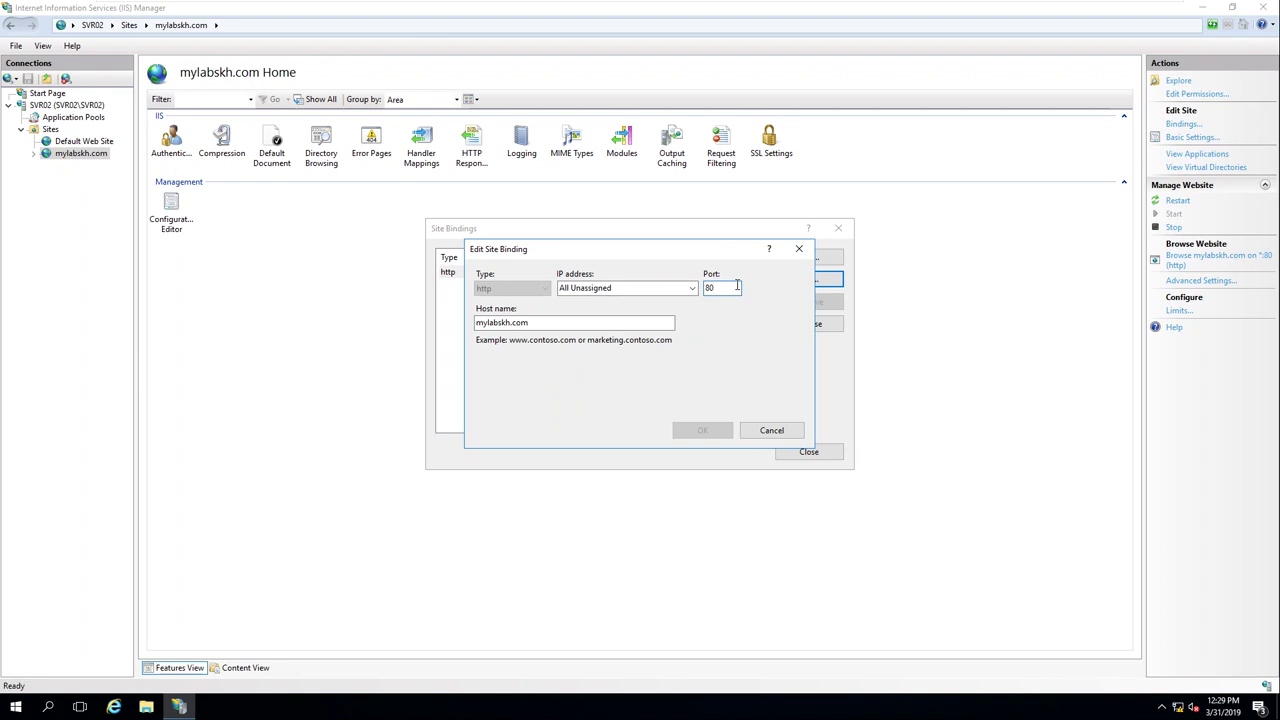
pyautogui.doubleClick(732, 288)
pyautogui.click(772, 431)
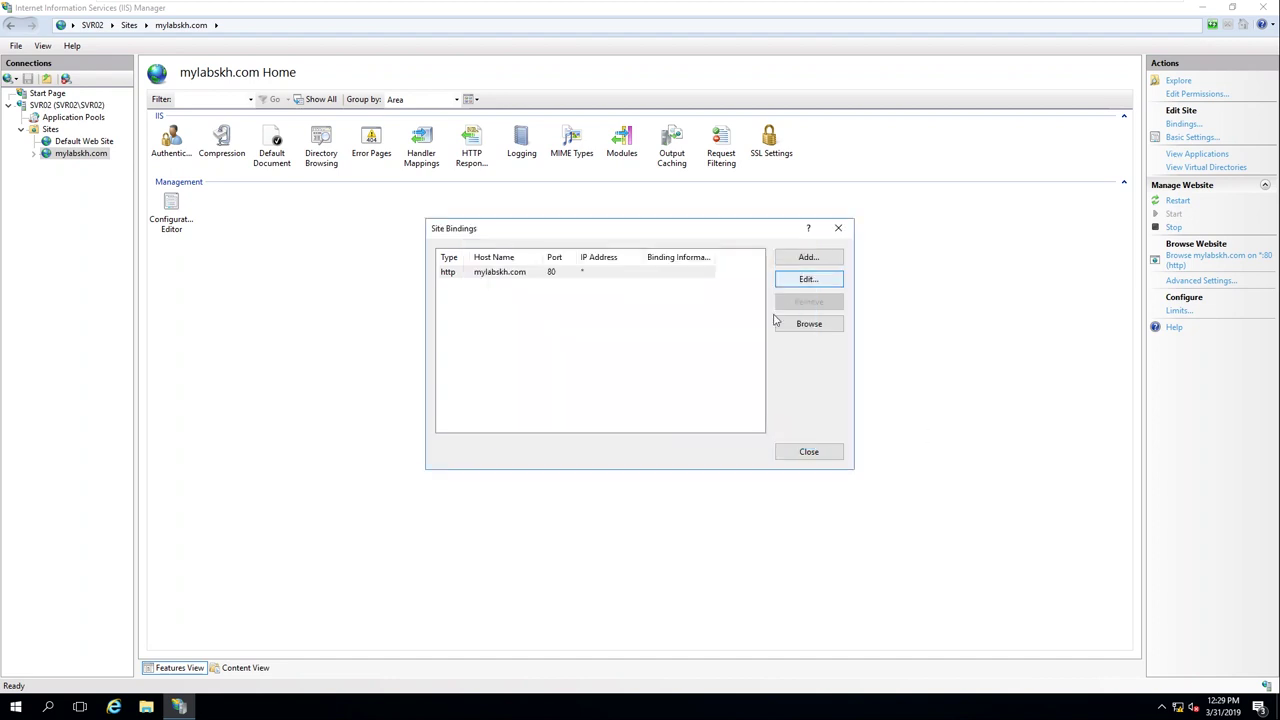
# Step: Inspect the https type and SSL certificate choices for a new mylabskh.com binding, discard it and close the site bindings
pyautogui.click(836, 257)
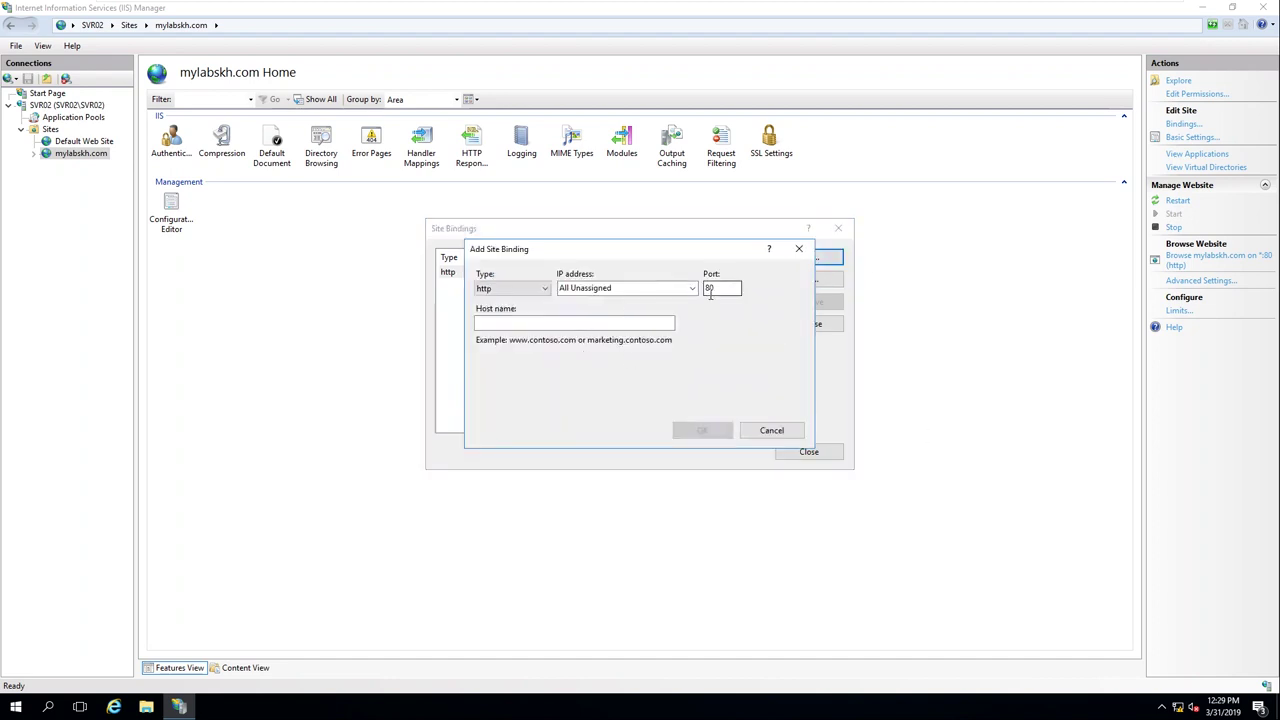
pyautogui.click(520, 290)
pyautogui.click(516, 312)
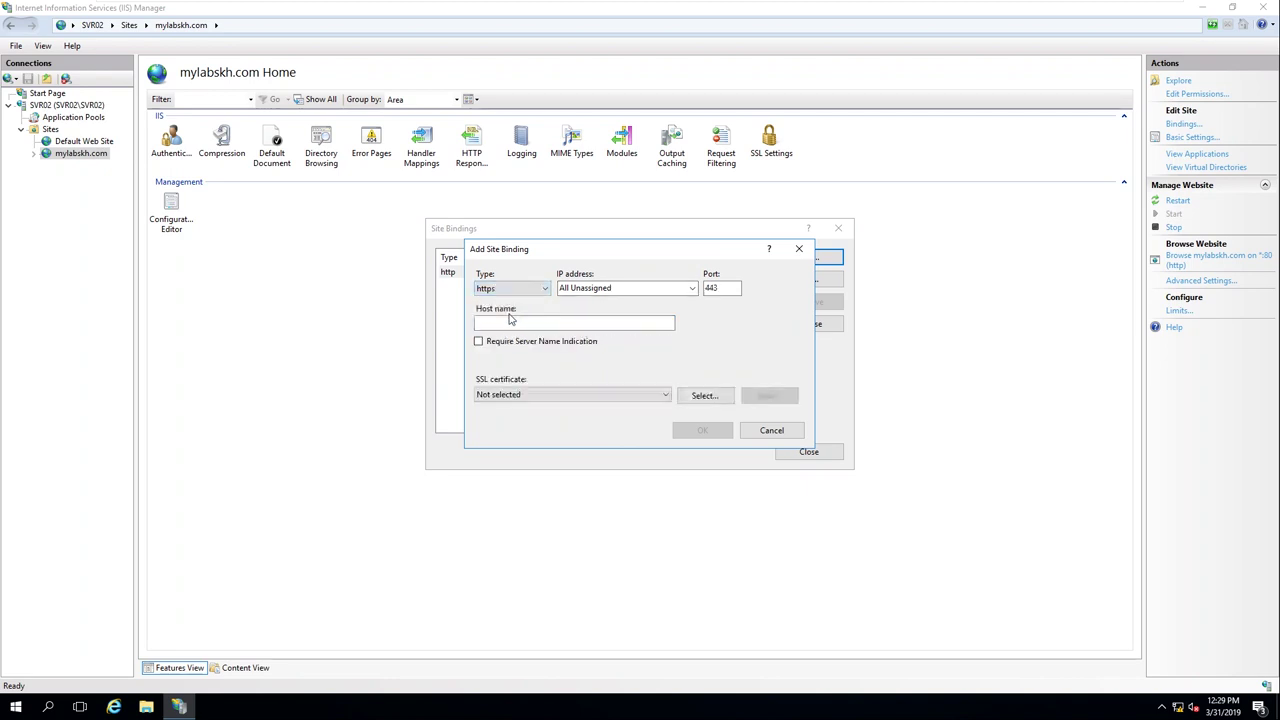
pyautogui.click(556, 396)
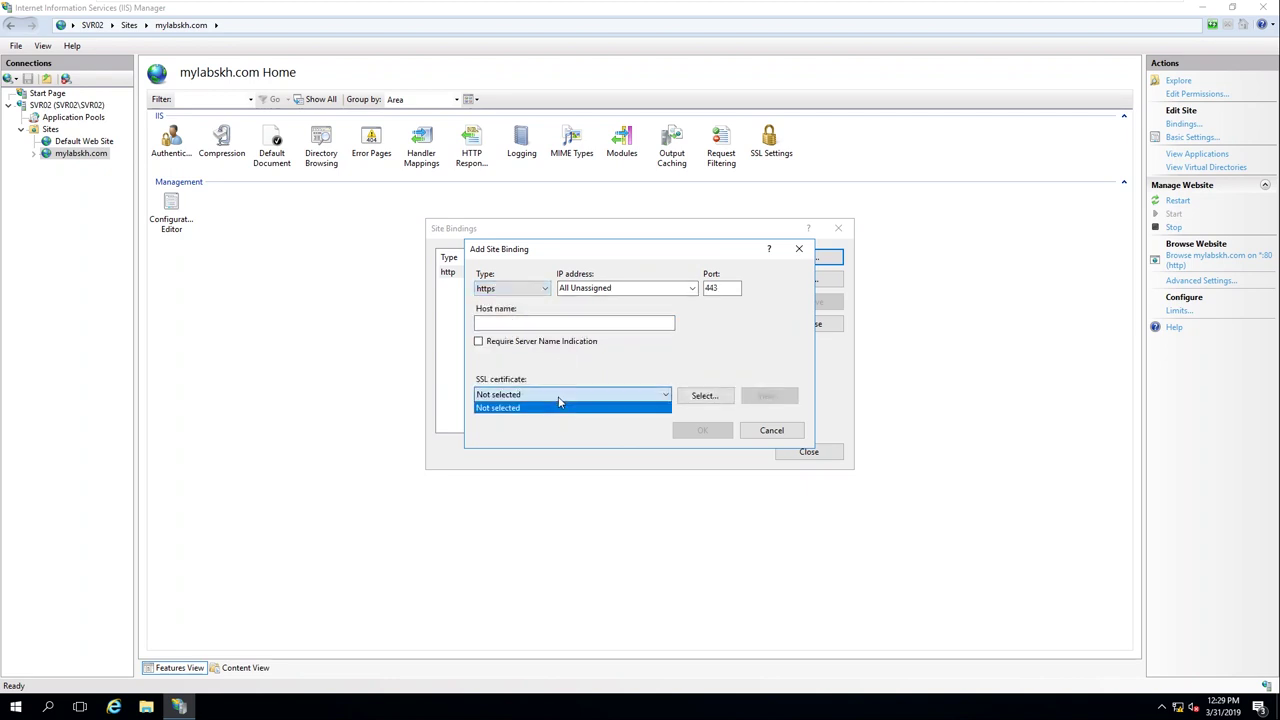
pyautogui.click(710, 404)
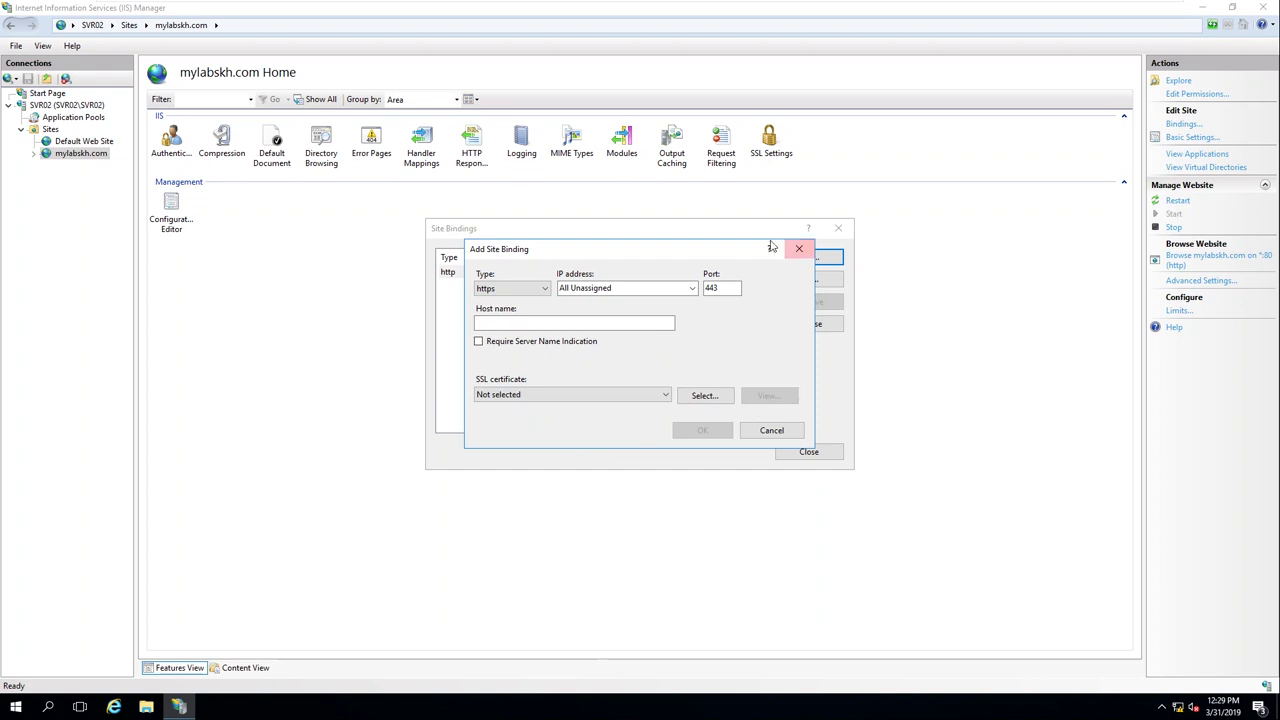
pyautogui.click(800, 250)
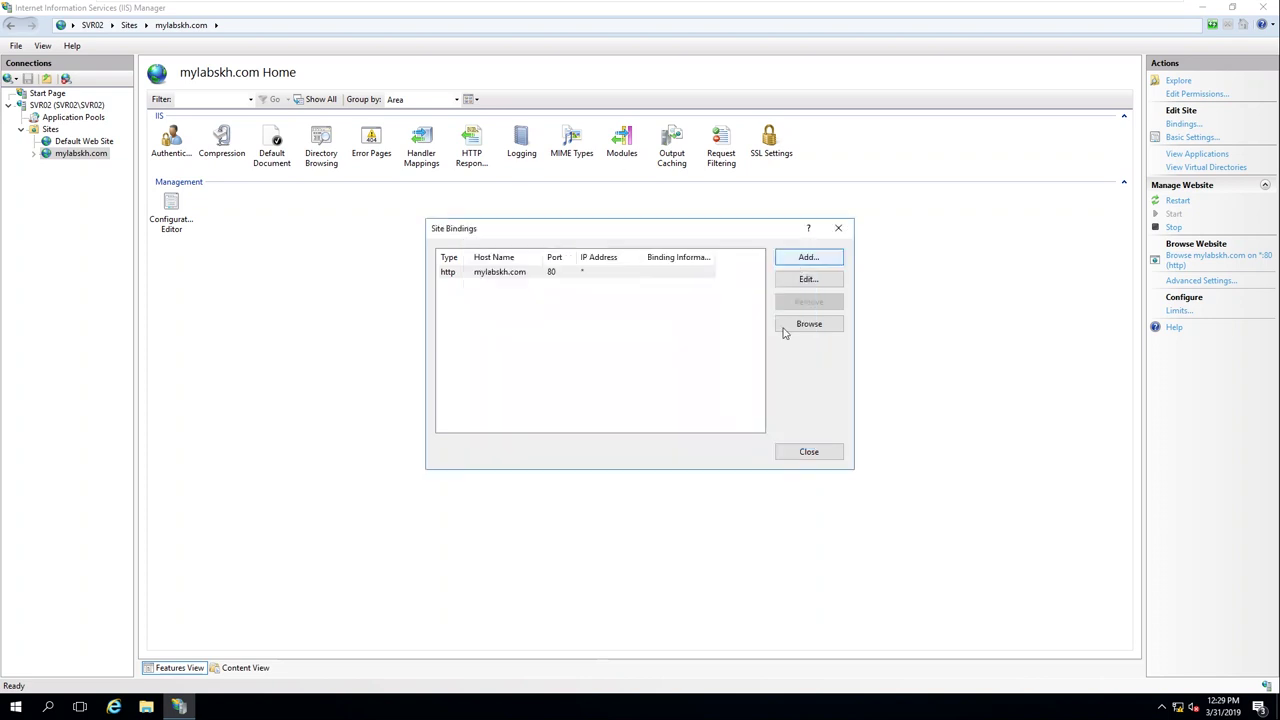
pyautogui.click(809, 452)
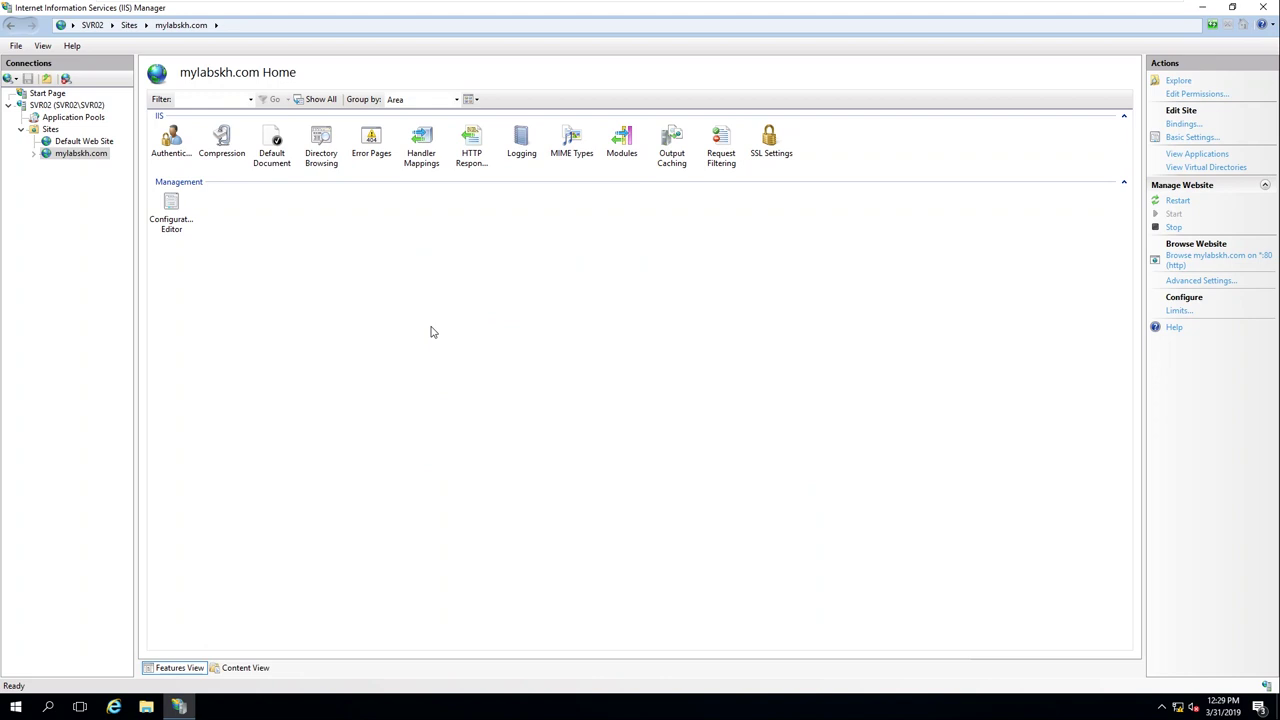
# Step: Switch to the WIN10-User01 x64 virtual machine and power it on, agreeing to try connecting the virtual device at every power-on
pyautogui.moveTo(706, 3)
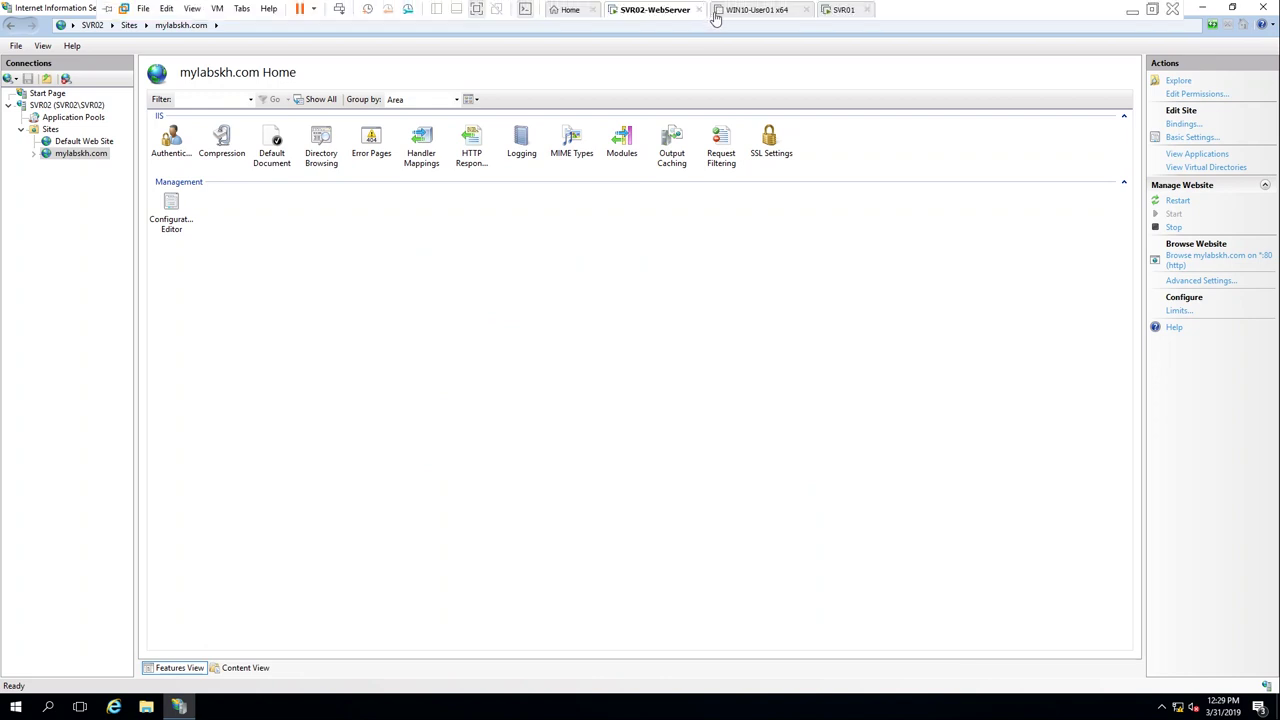
pyautogui.click(770, 10)
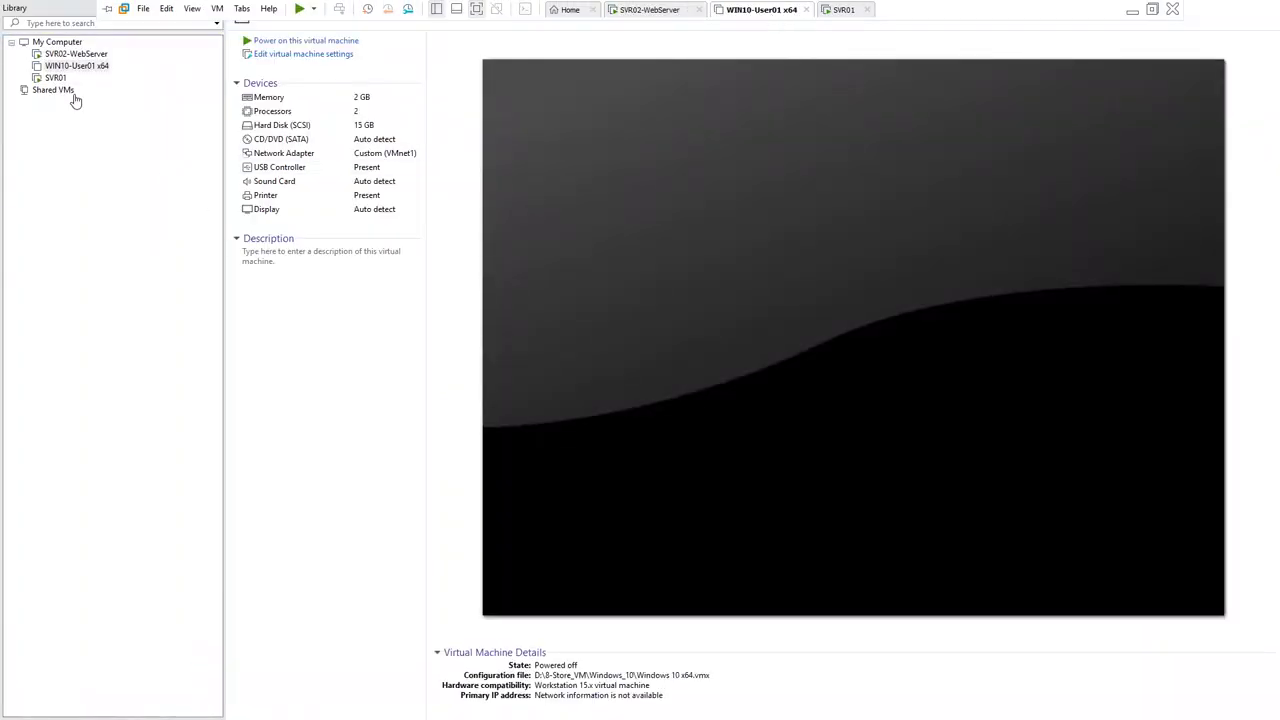
pyautogui.click(300, 42)
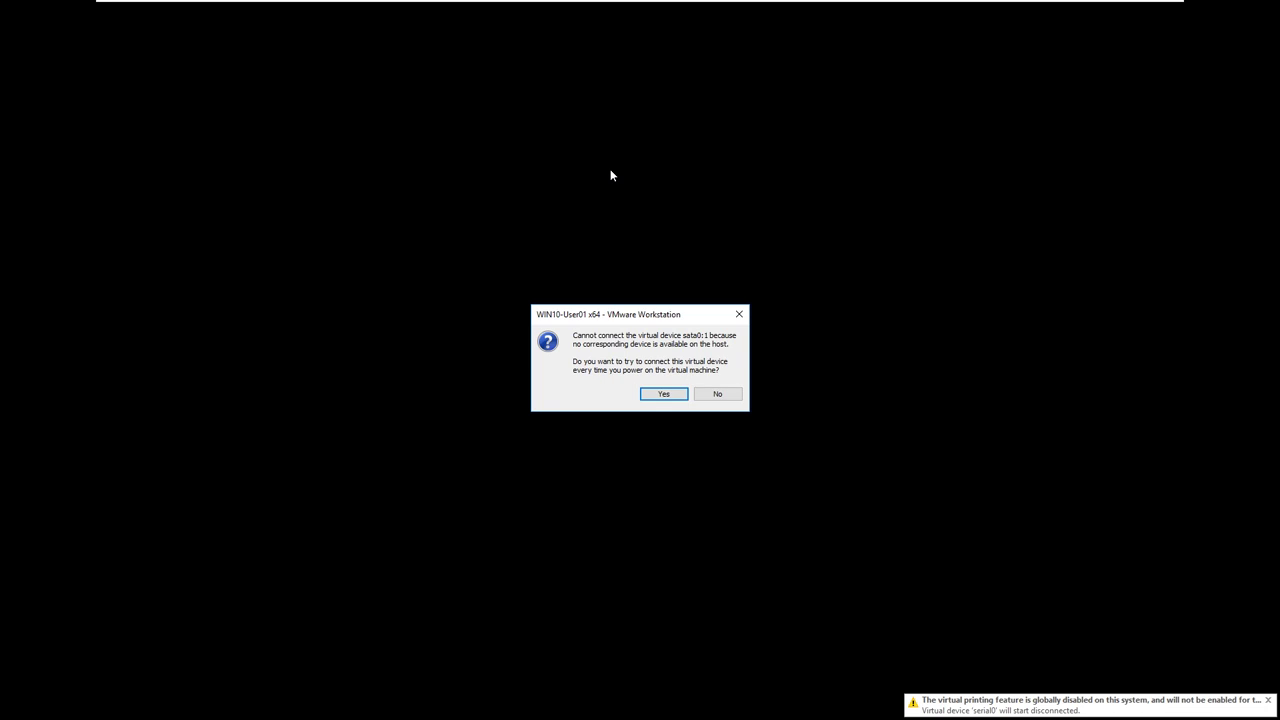
pyautogui.click(663, 394)
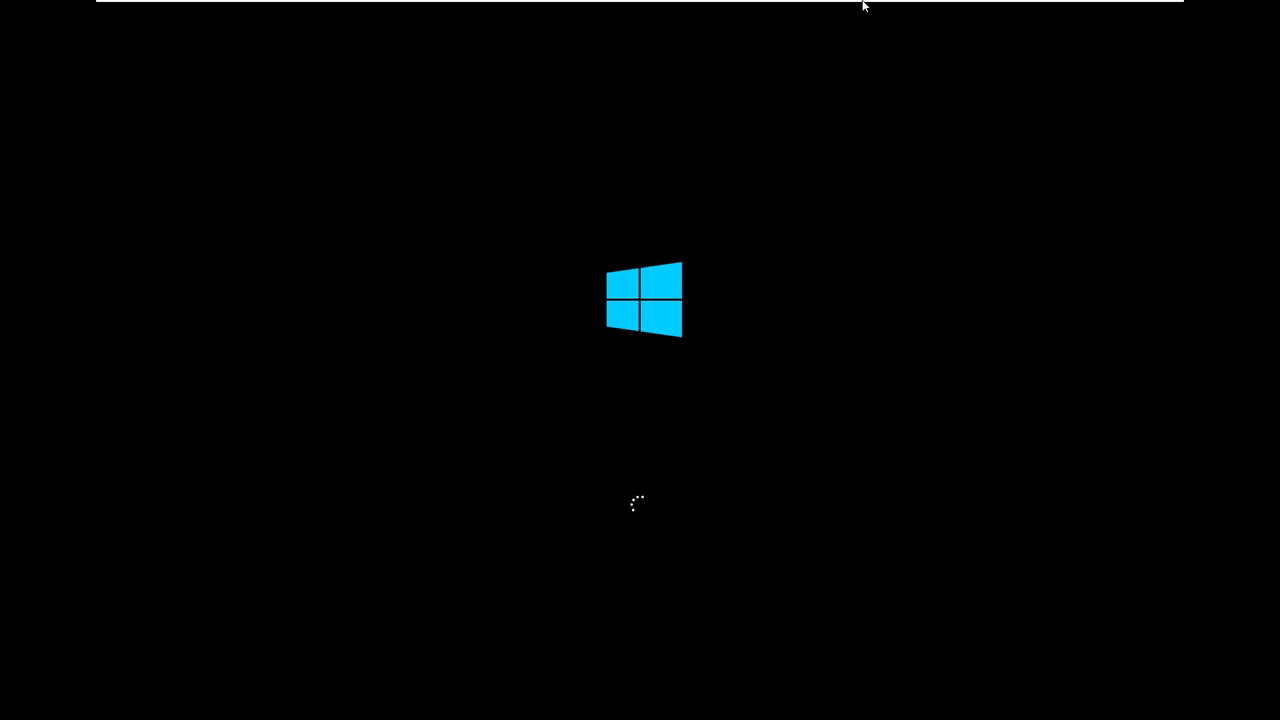
# Step: Dismiss the lock screen and sign in to the Windows 10 client with the account password
pyautogui.moveTo(865, 3)
pyautogui.moveTo(657, 4)
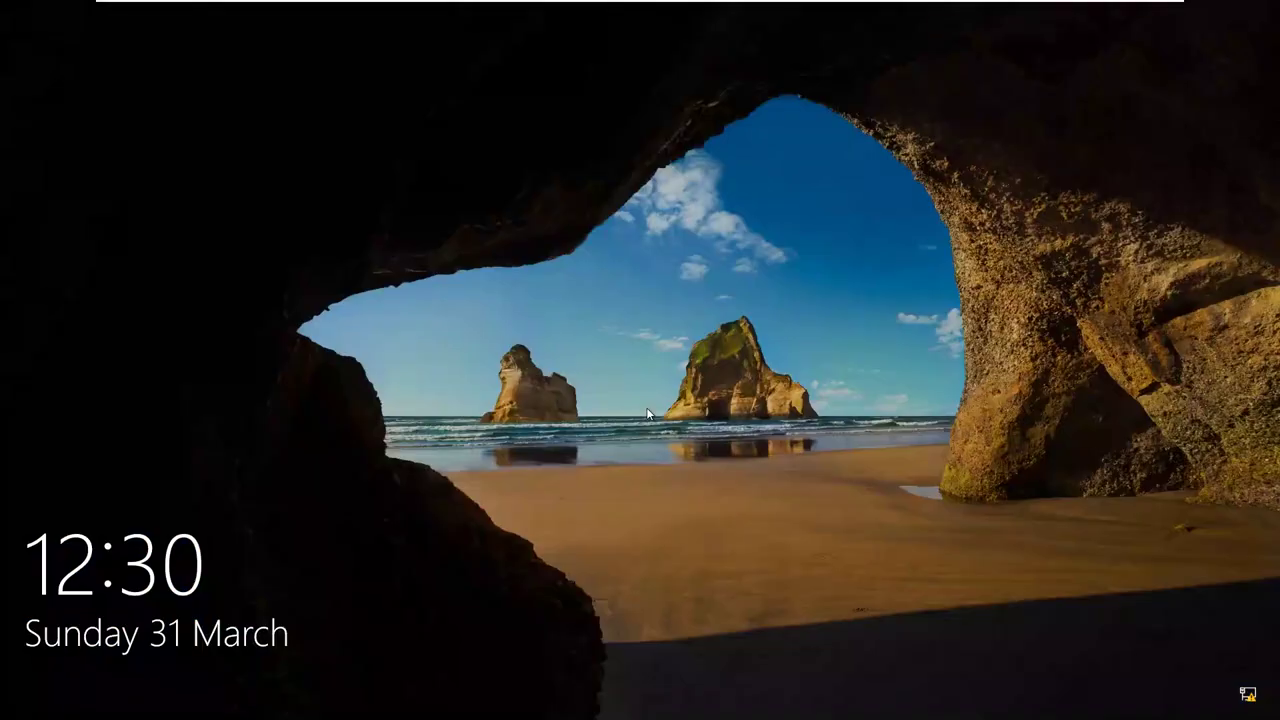
pyautogui.click(684, 443)
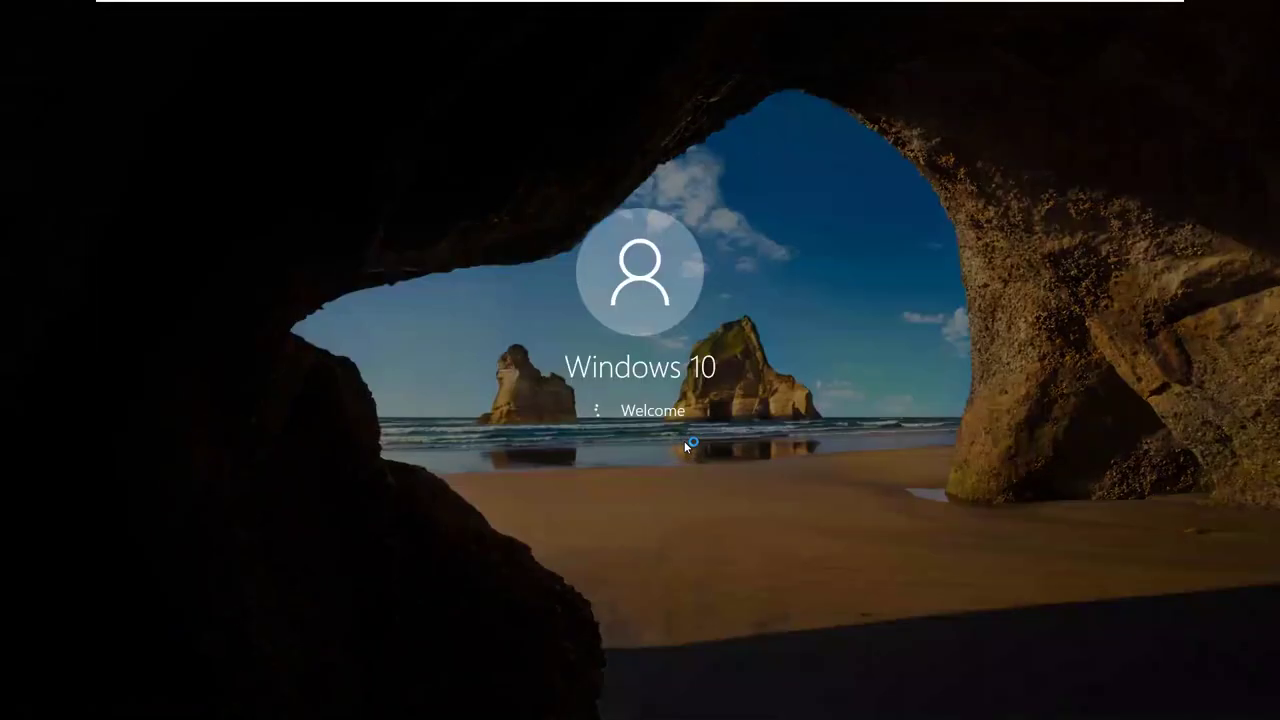
pyautogui.click(684, 439)
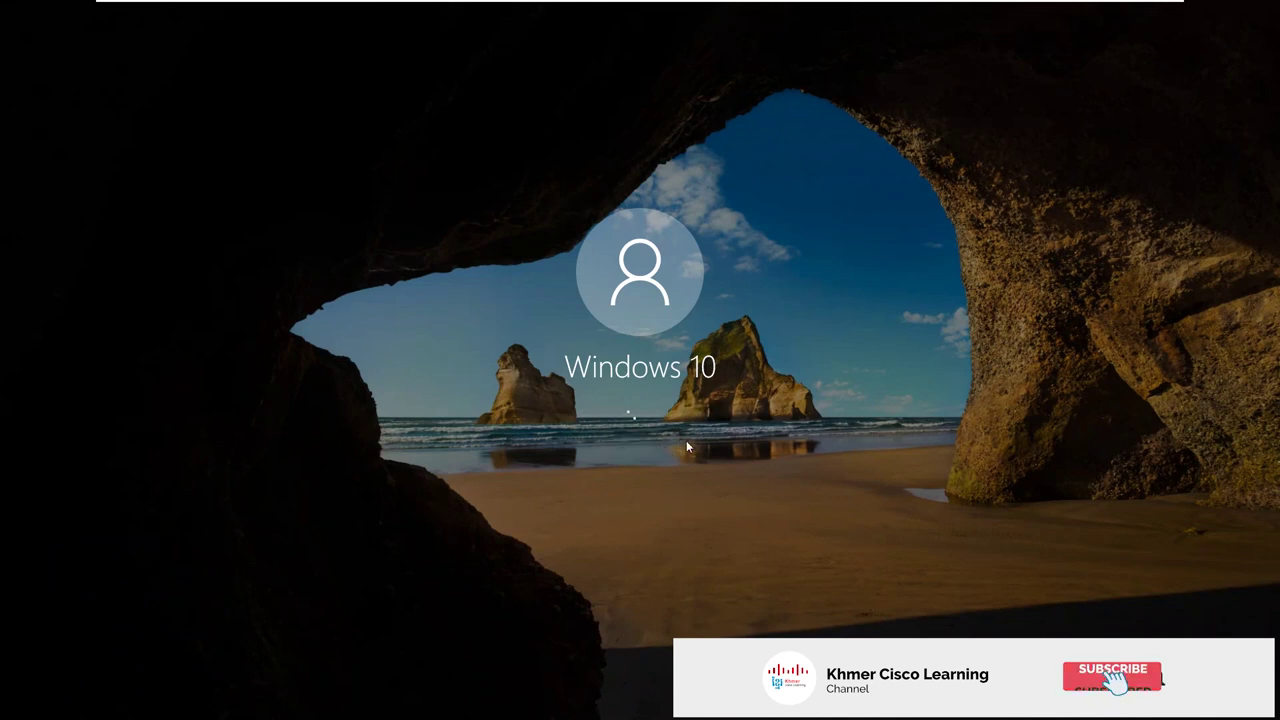
pyautogui.write('•••••••••')
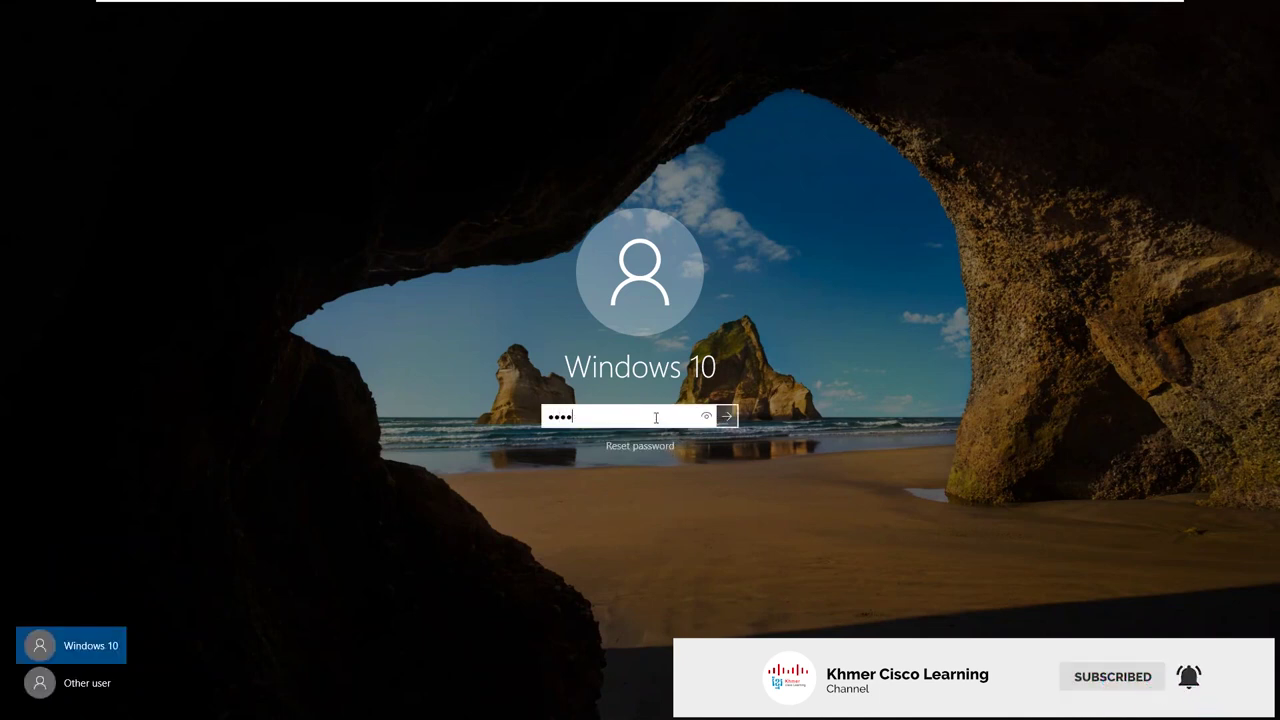
pyautogui.press('Return')
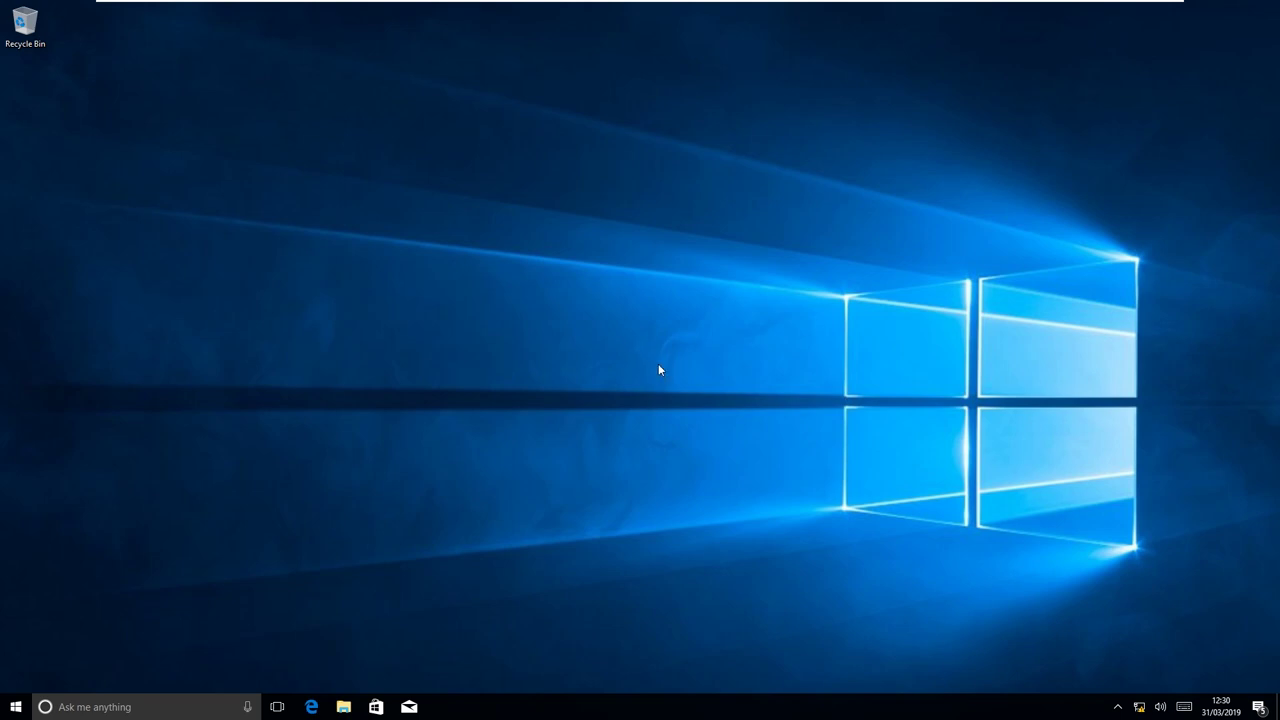
pyautogui.rightClick(450, 182)
pyautogui.click(440, 166)
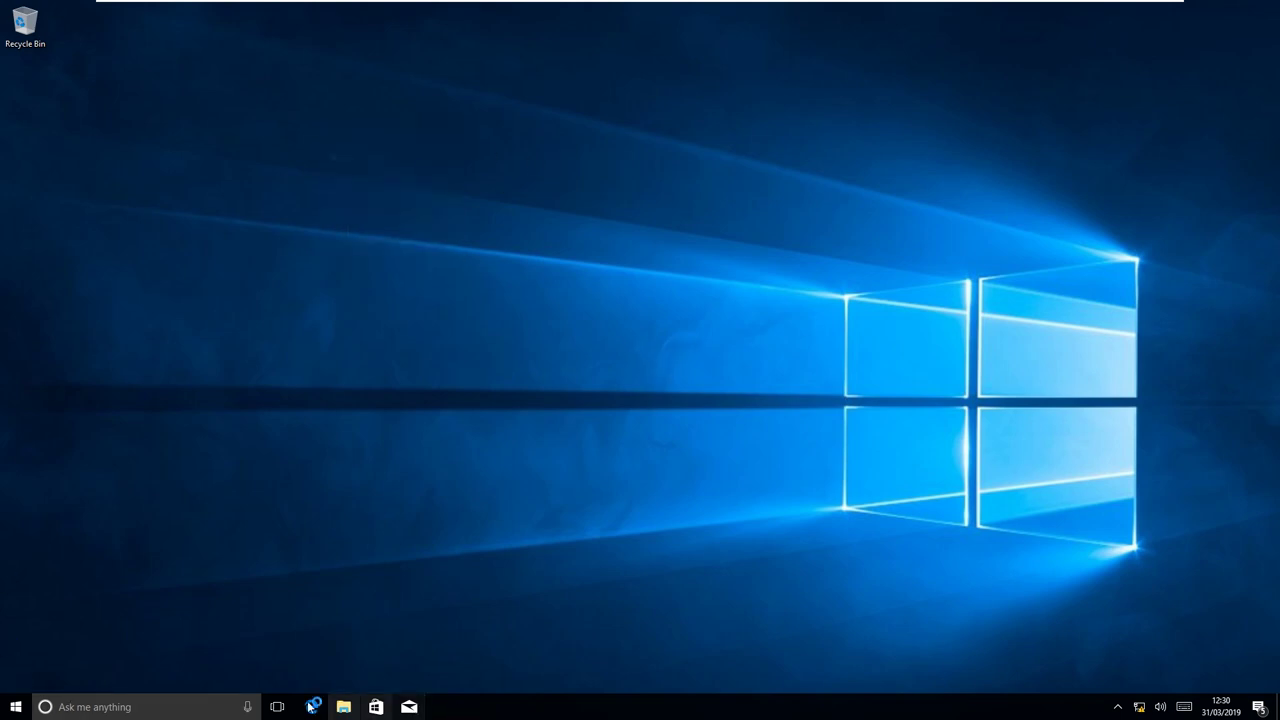
pyautogui.click(16, 707)
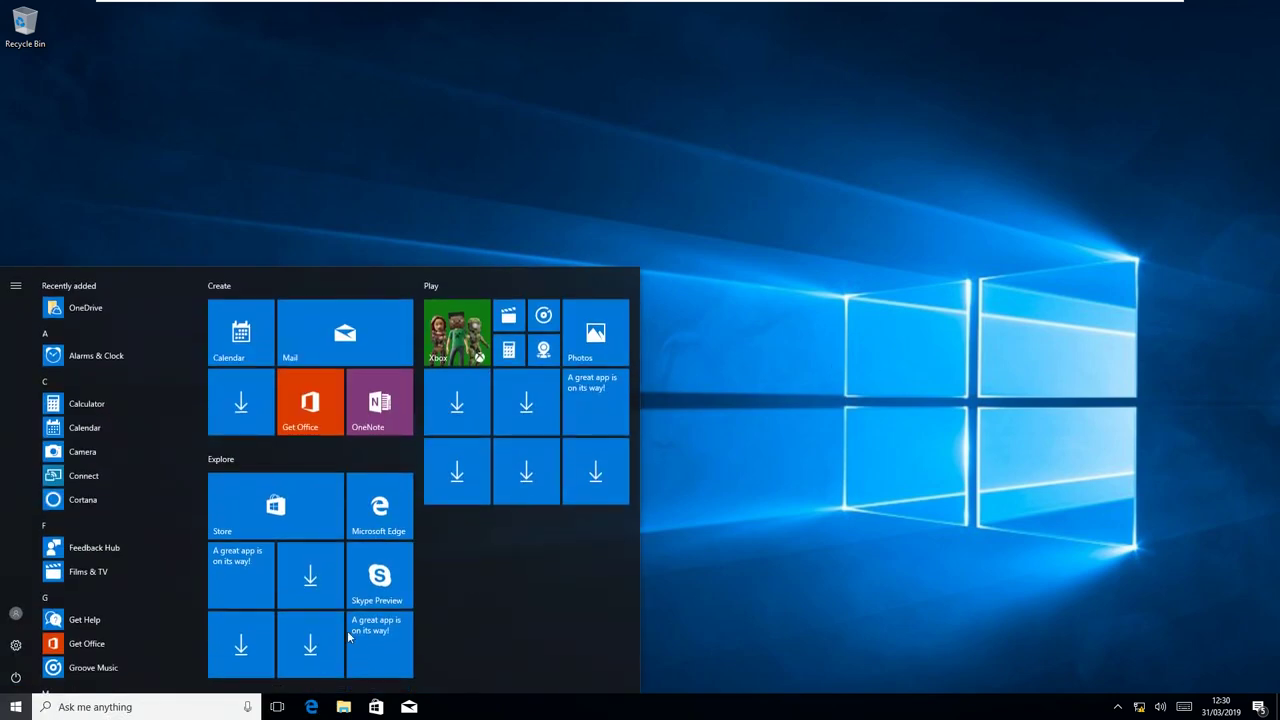
pyautogui.click(318, 708)
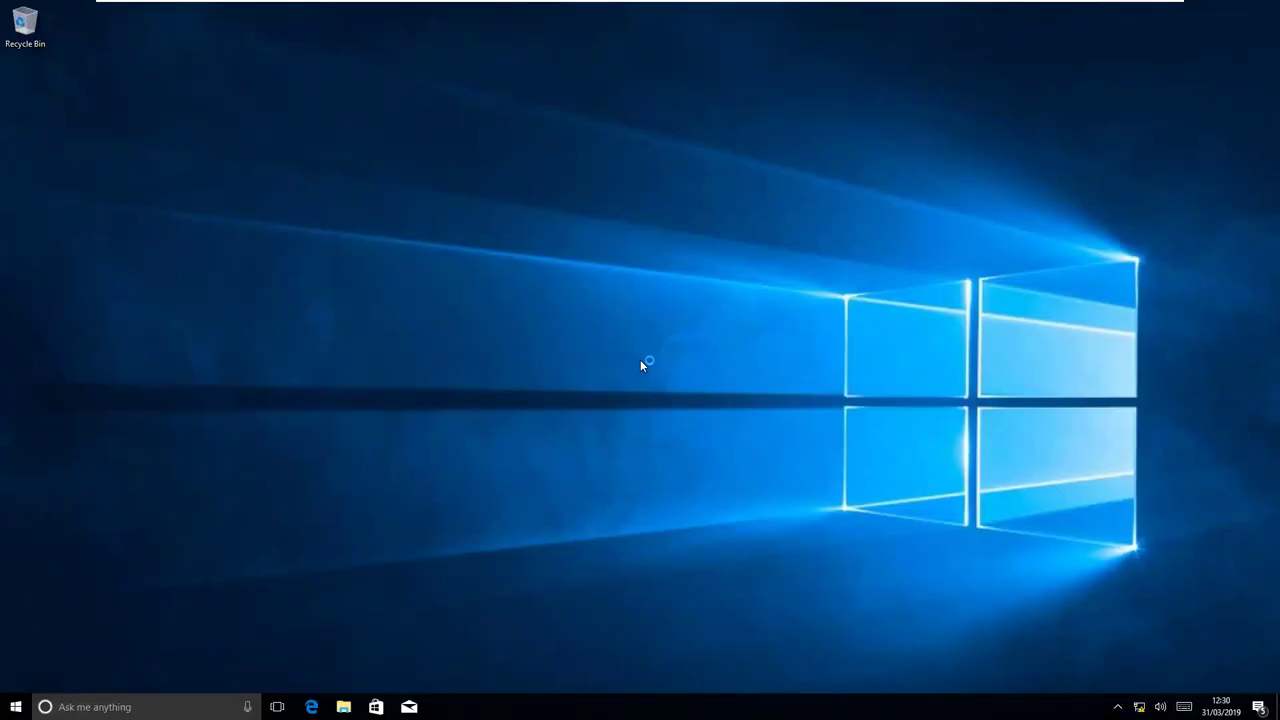
# Step: Search for cmd, open Command Prompt on the Windows 10 client and close the Microsoft Edge window
pyautogui.click(14, 706)
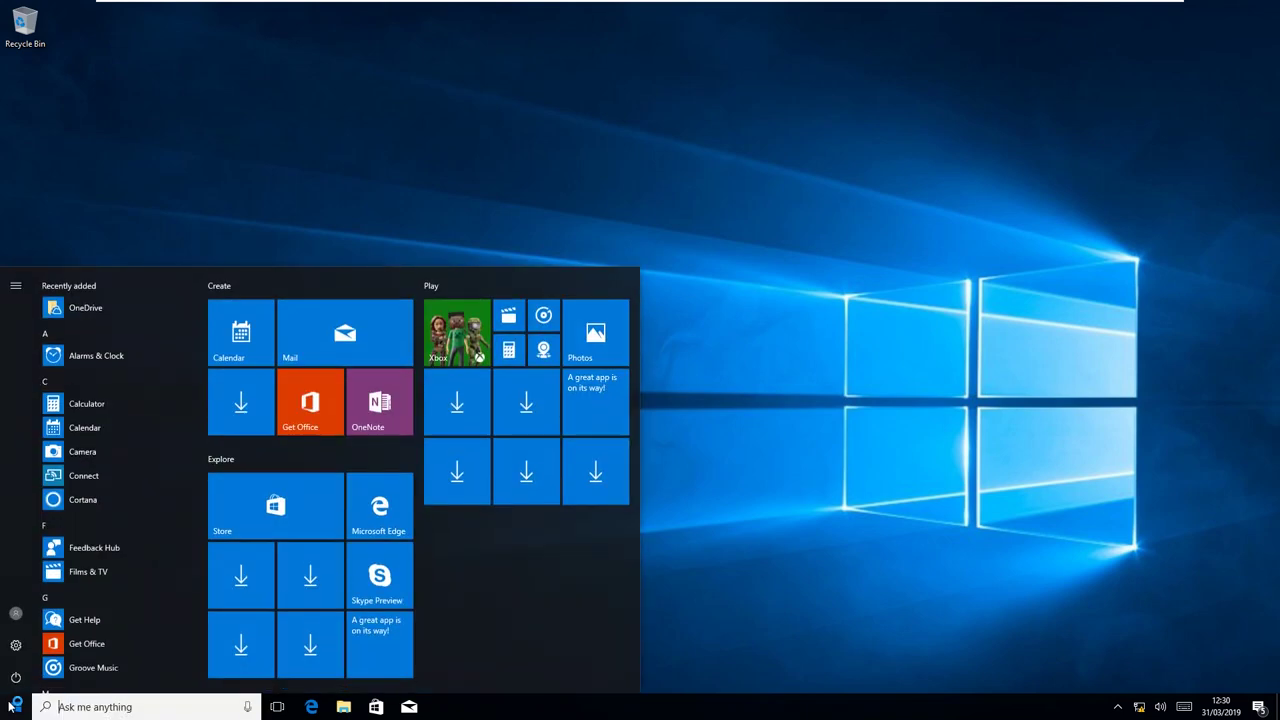
pyautogui.write('c')
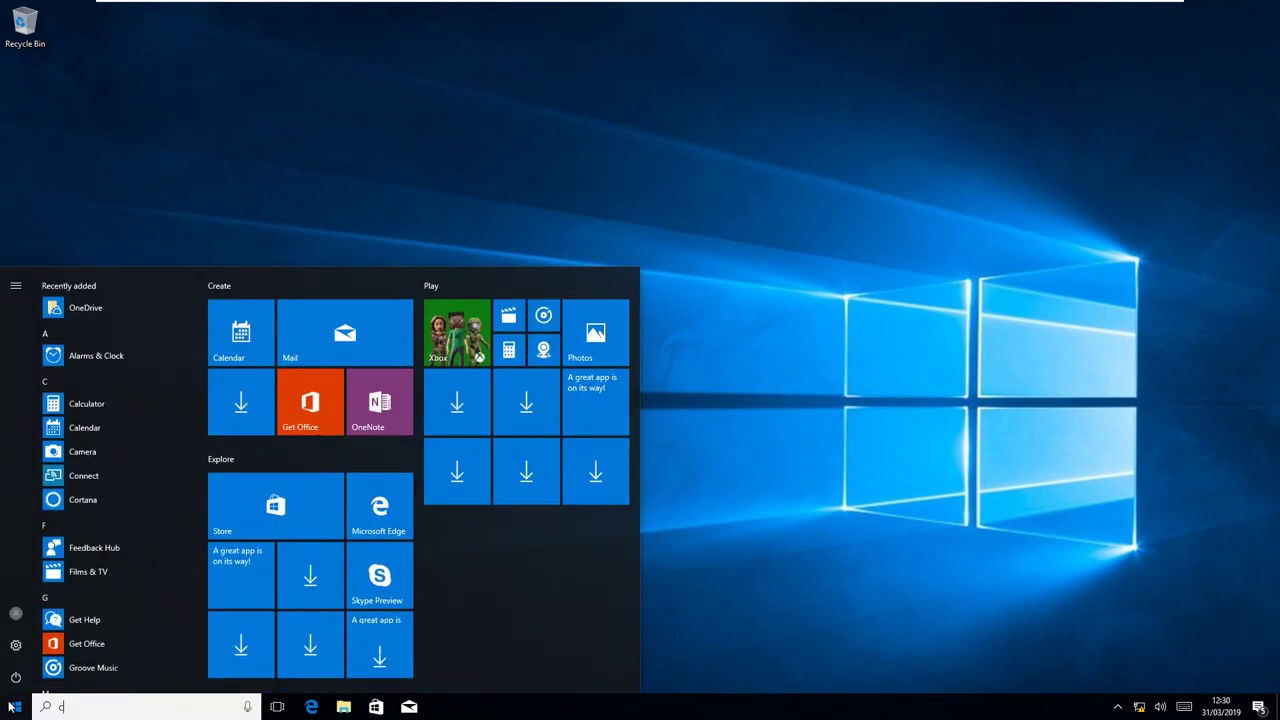
pyautogui.write('md')
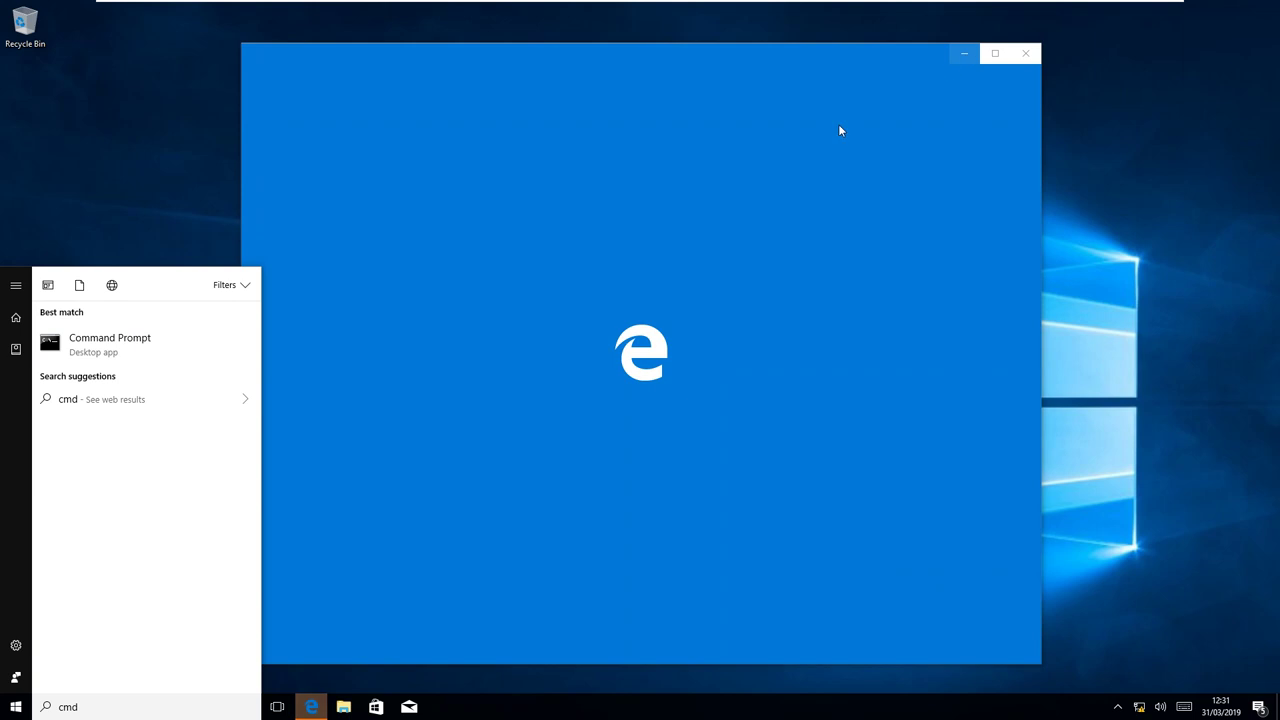
pyautogui.click(135, 340)
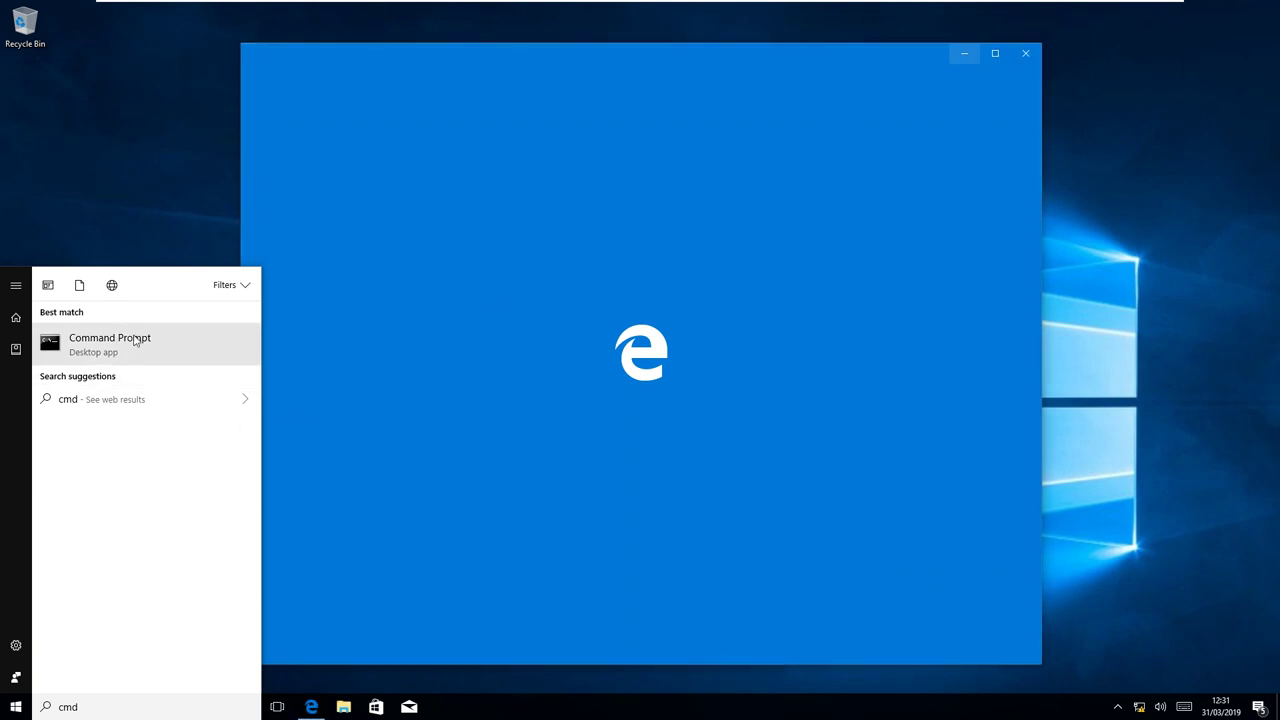
pyautogui.click(1027, 57)
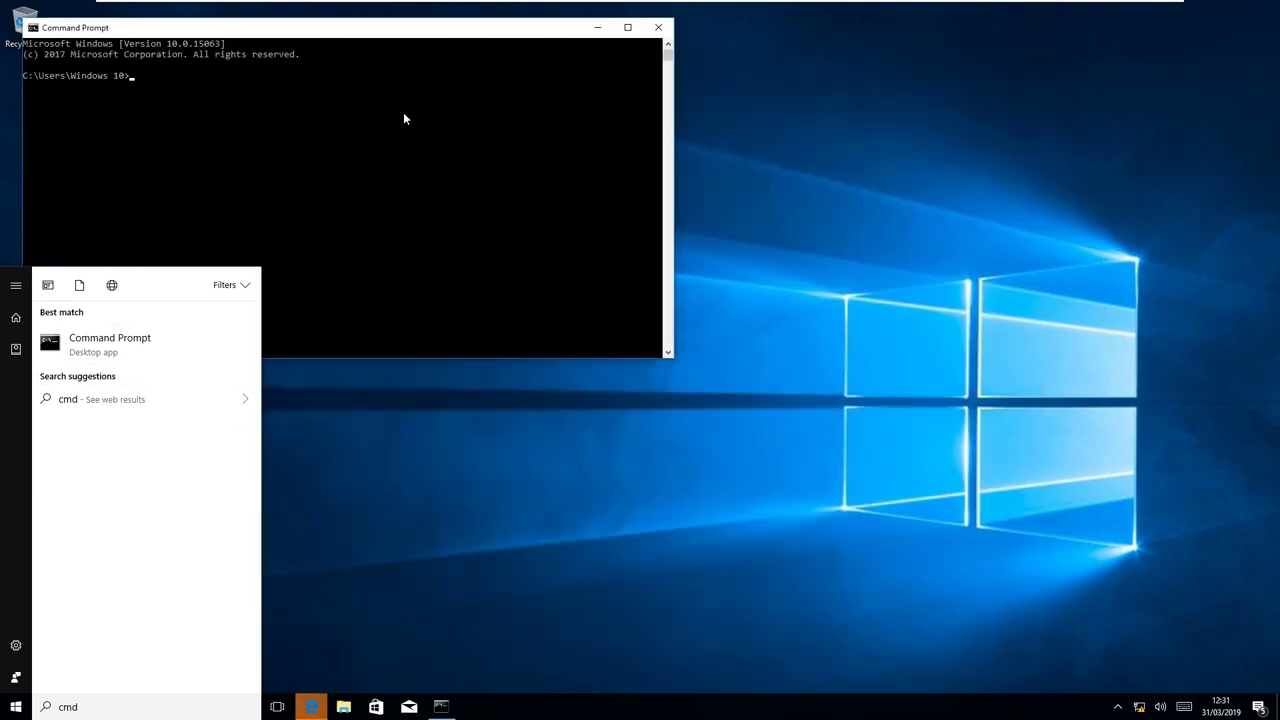
# Step: Close the surplus Command Prompt windows, keeping a single one open
pyautogui.click(403, 118)
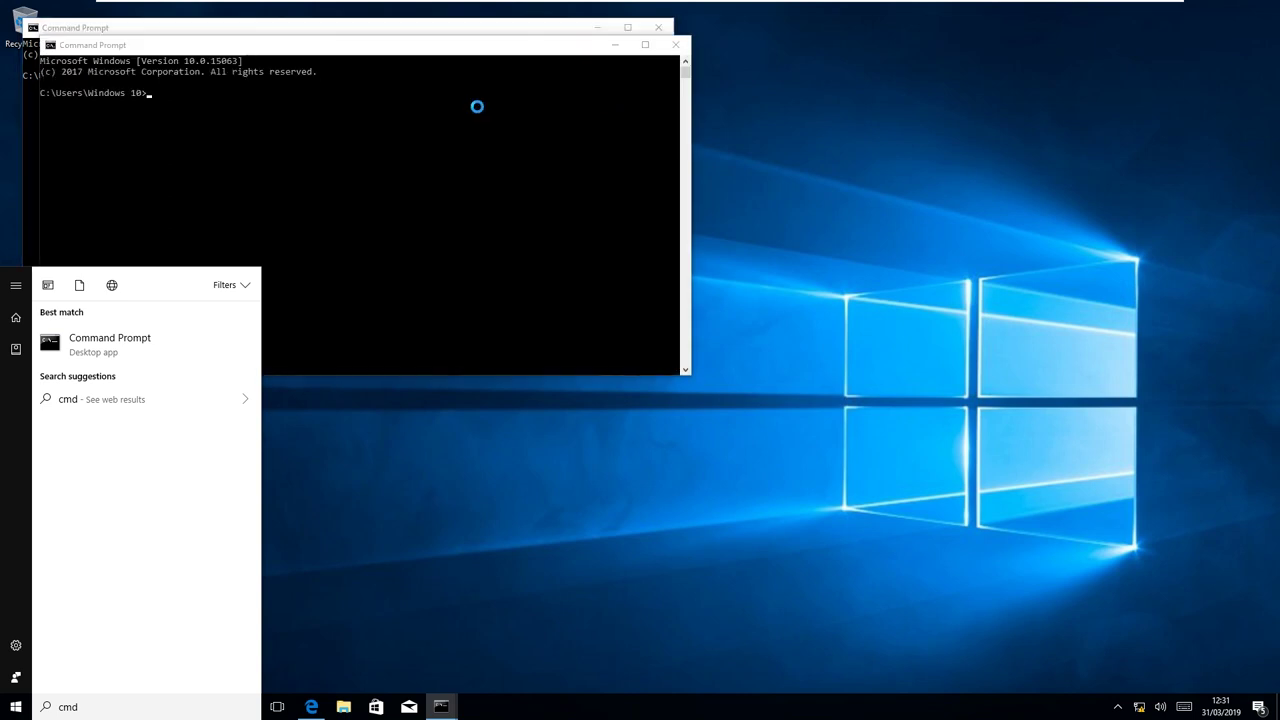
pyautogui.click(690, 62)
pyautogui.write('nslo')
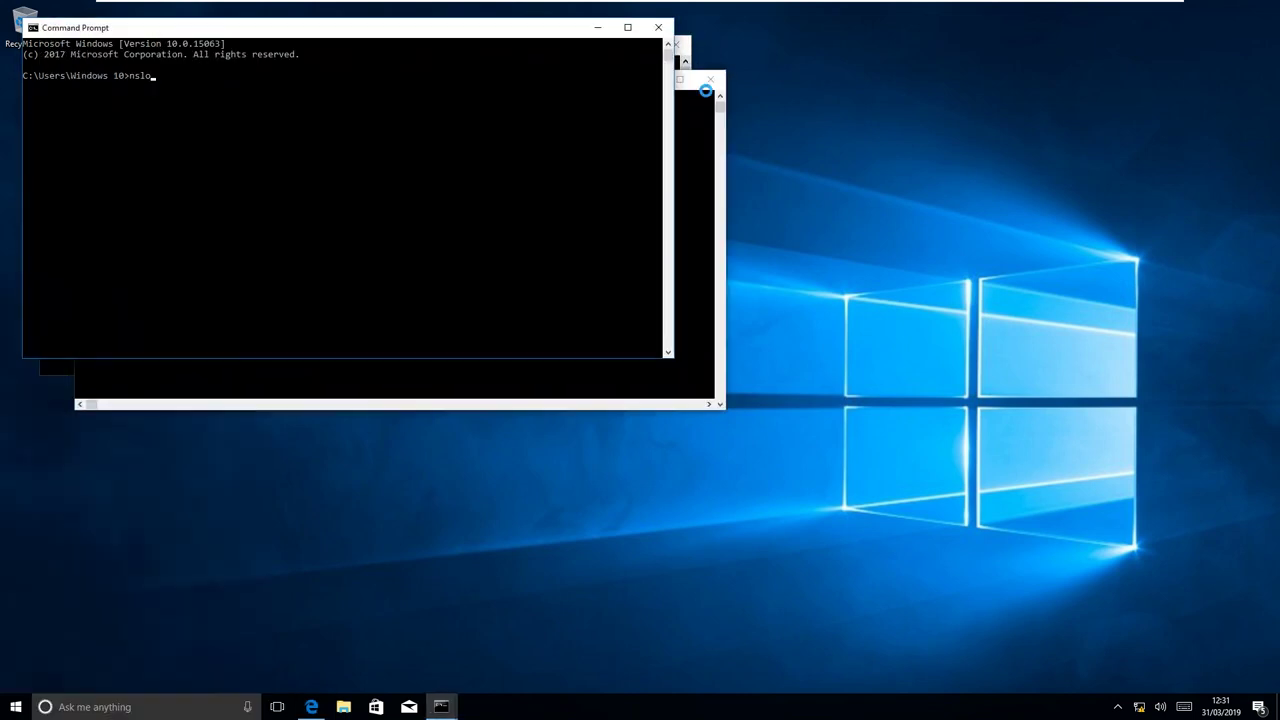
pyautogui.click(698, 82)
pyautogui.click(709, 78)
pyautogui.click(658, 27)
pyautogui.write('nsllo')
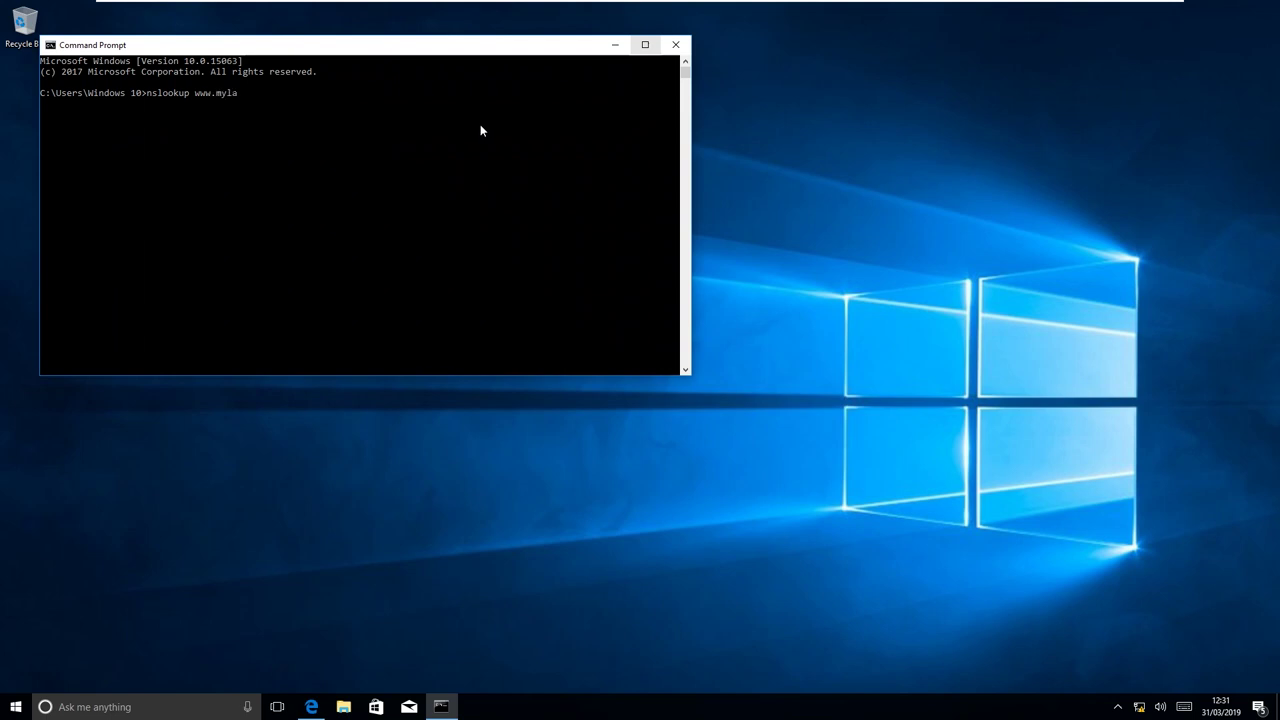
pyautogui.write('com')
pyautogui.press('Return')
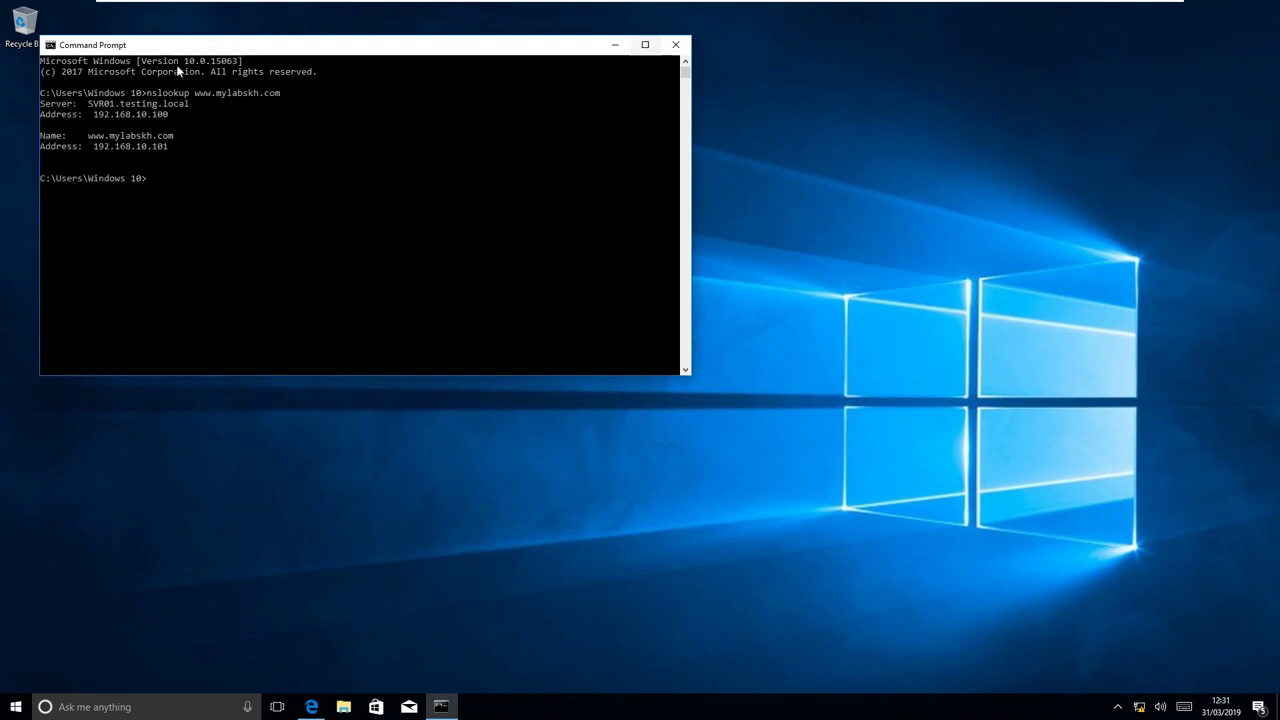
pyautogui.moveTo(90, 146); pyautogui.dragTo(225, 164)
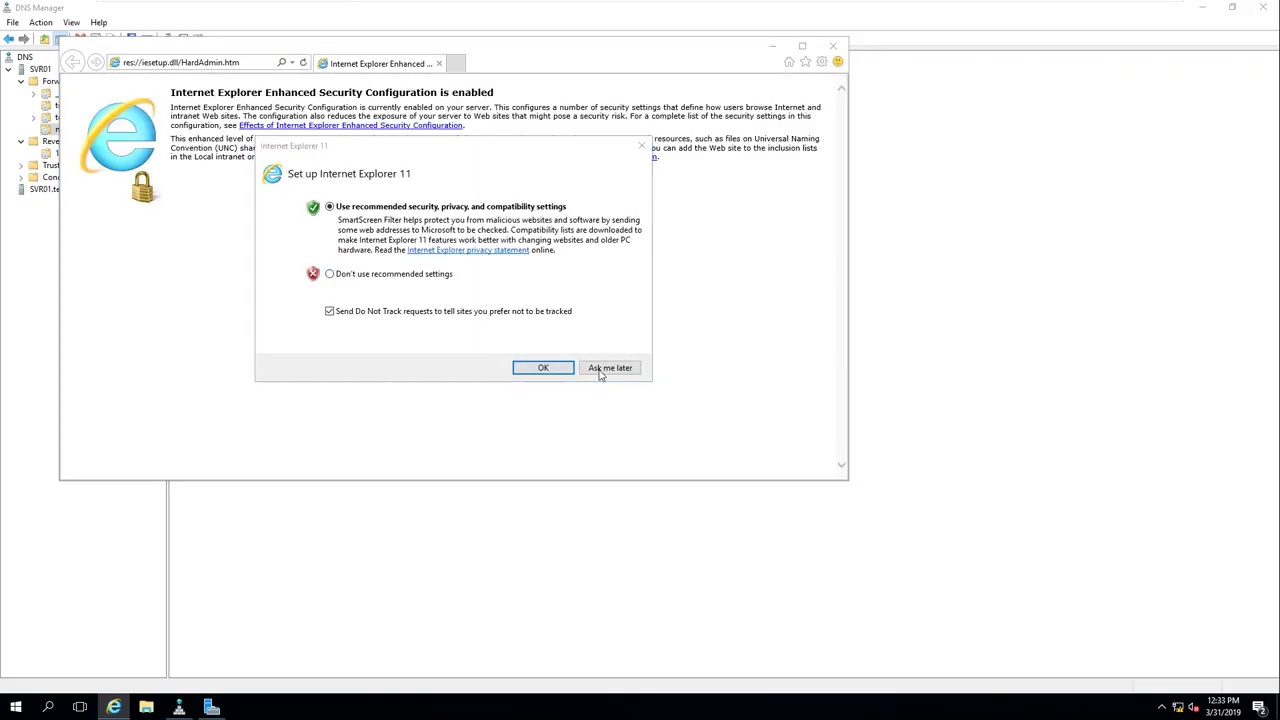
pyautogui.click(538, 367)
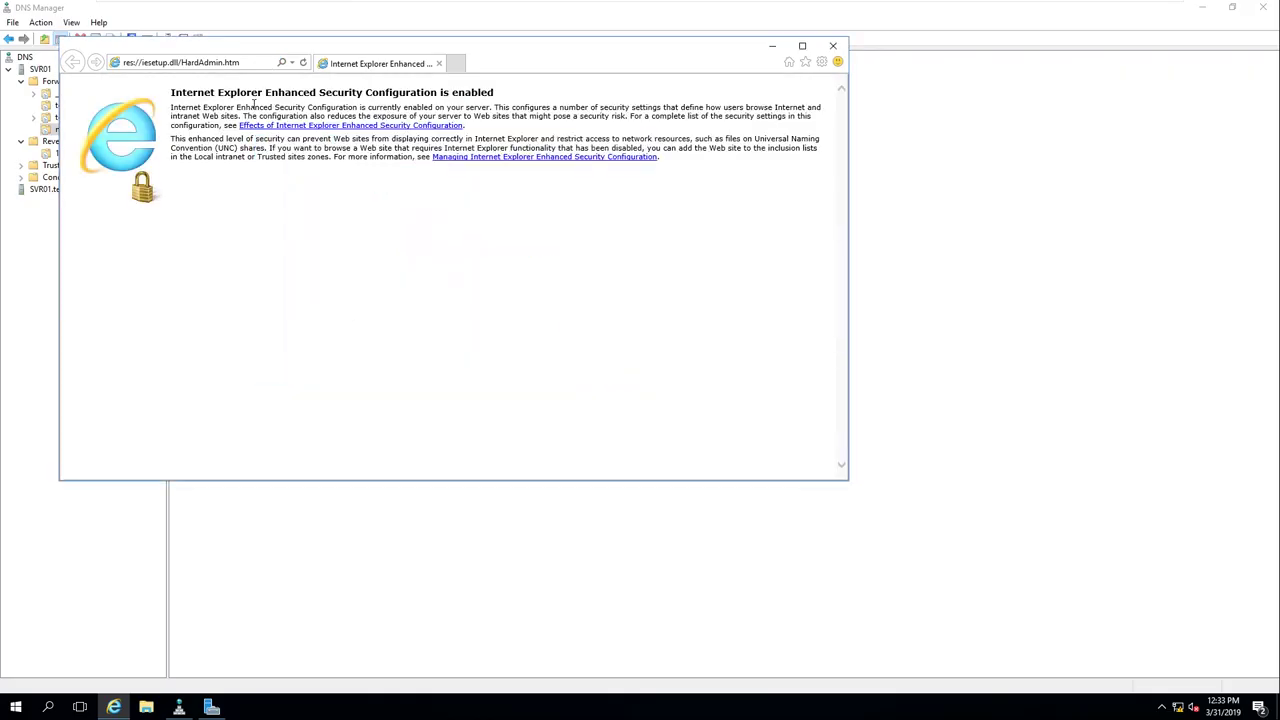
pyautogui.click(236, 64)
pyautogui.write('www.mylabskh.com')
pyautogui.press('Return')
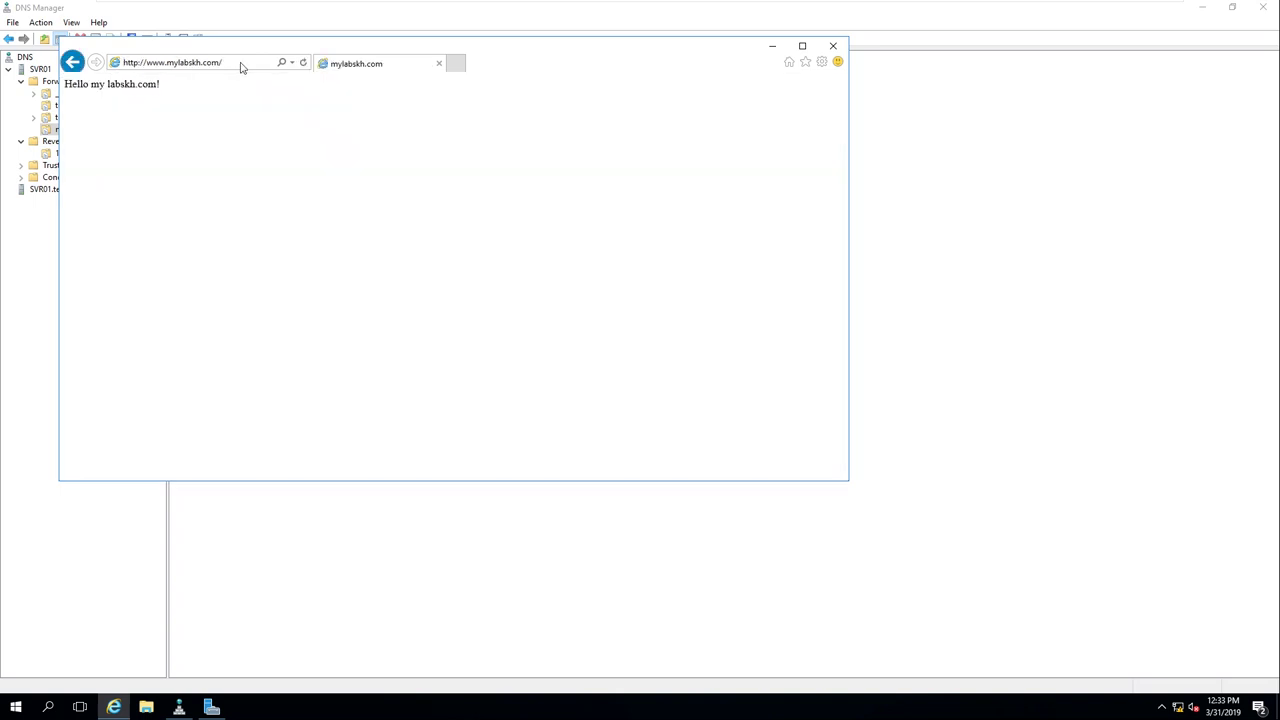
pyautogui.moveTo(66, 86); pyautogui.dragTo(173, 87)
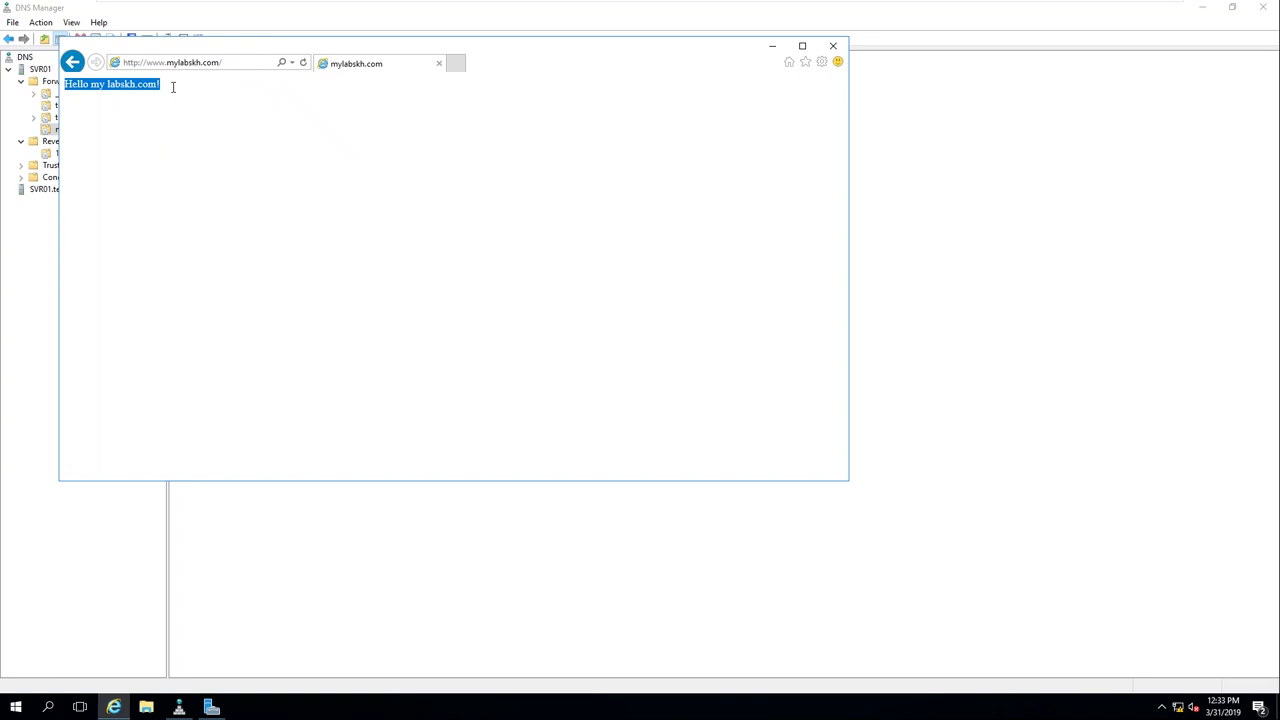